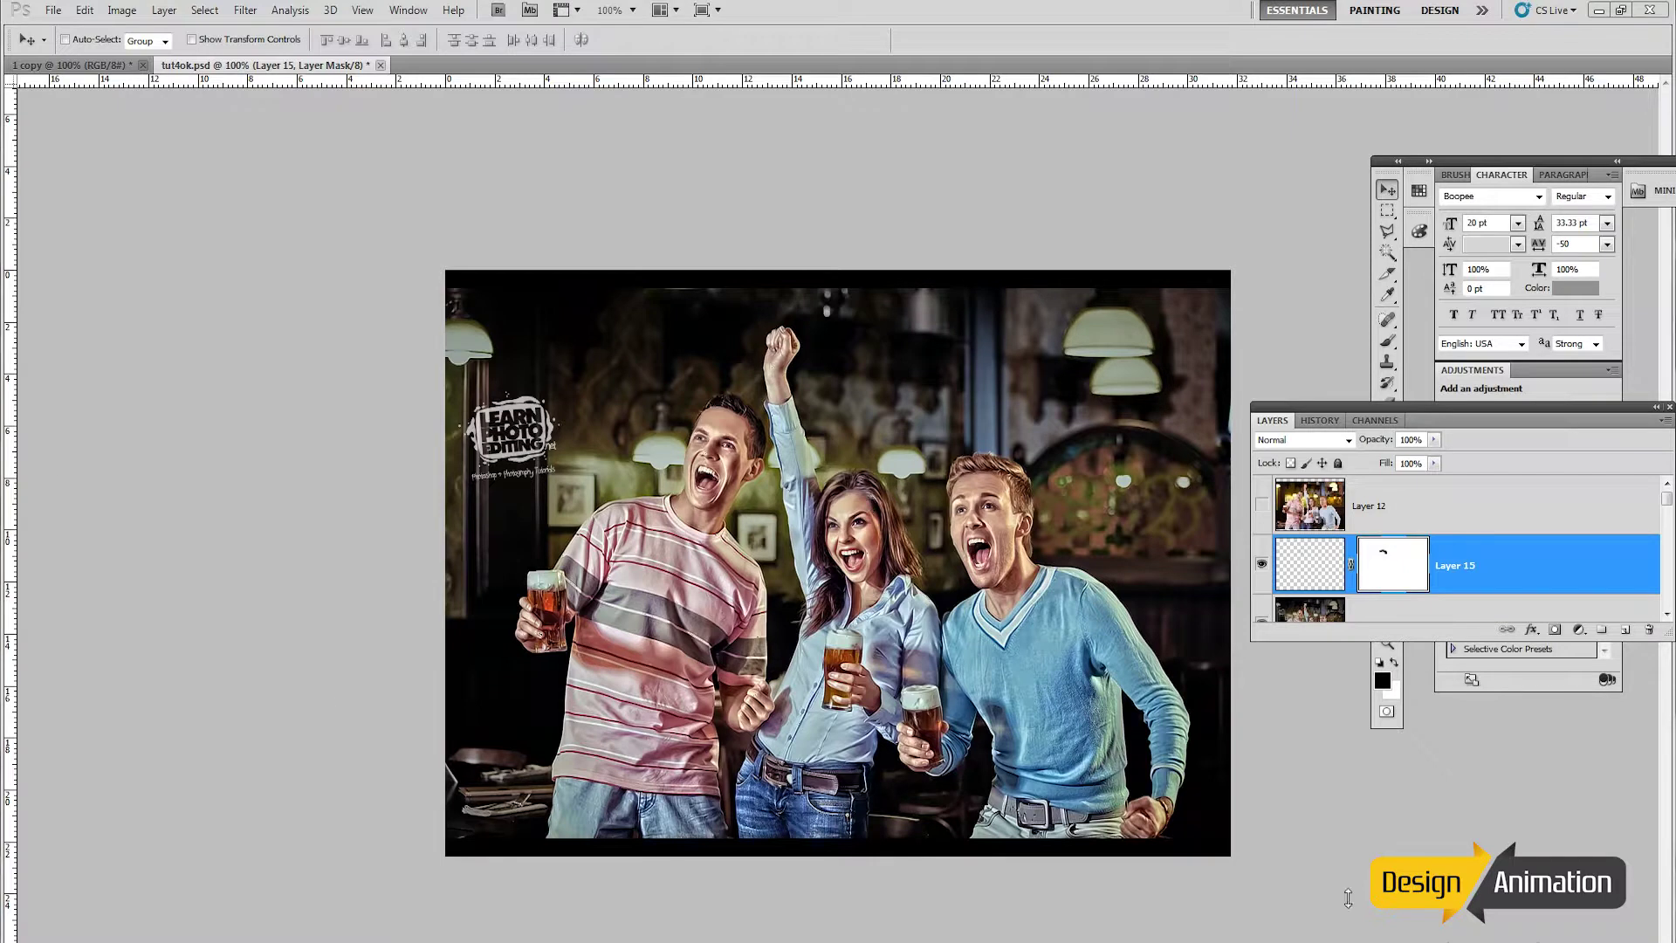
Step: Turn Layer 12's visibility back on to show the original untoned pub photo
drag(1410, 411, 1406, 412)
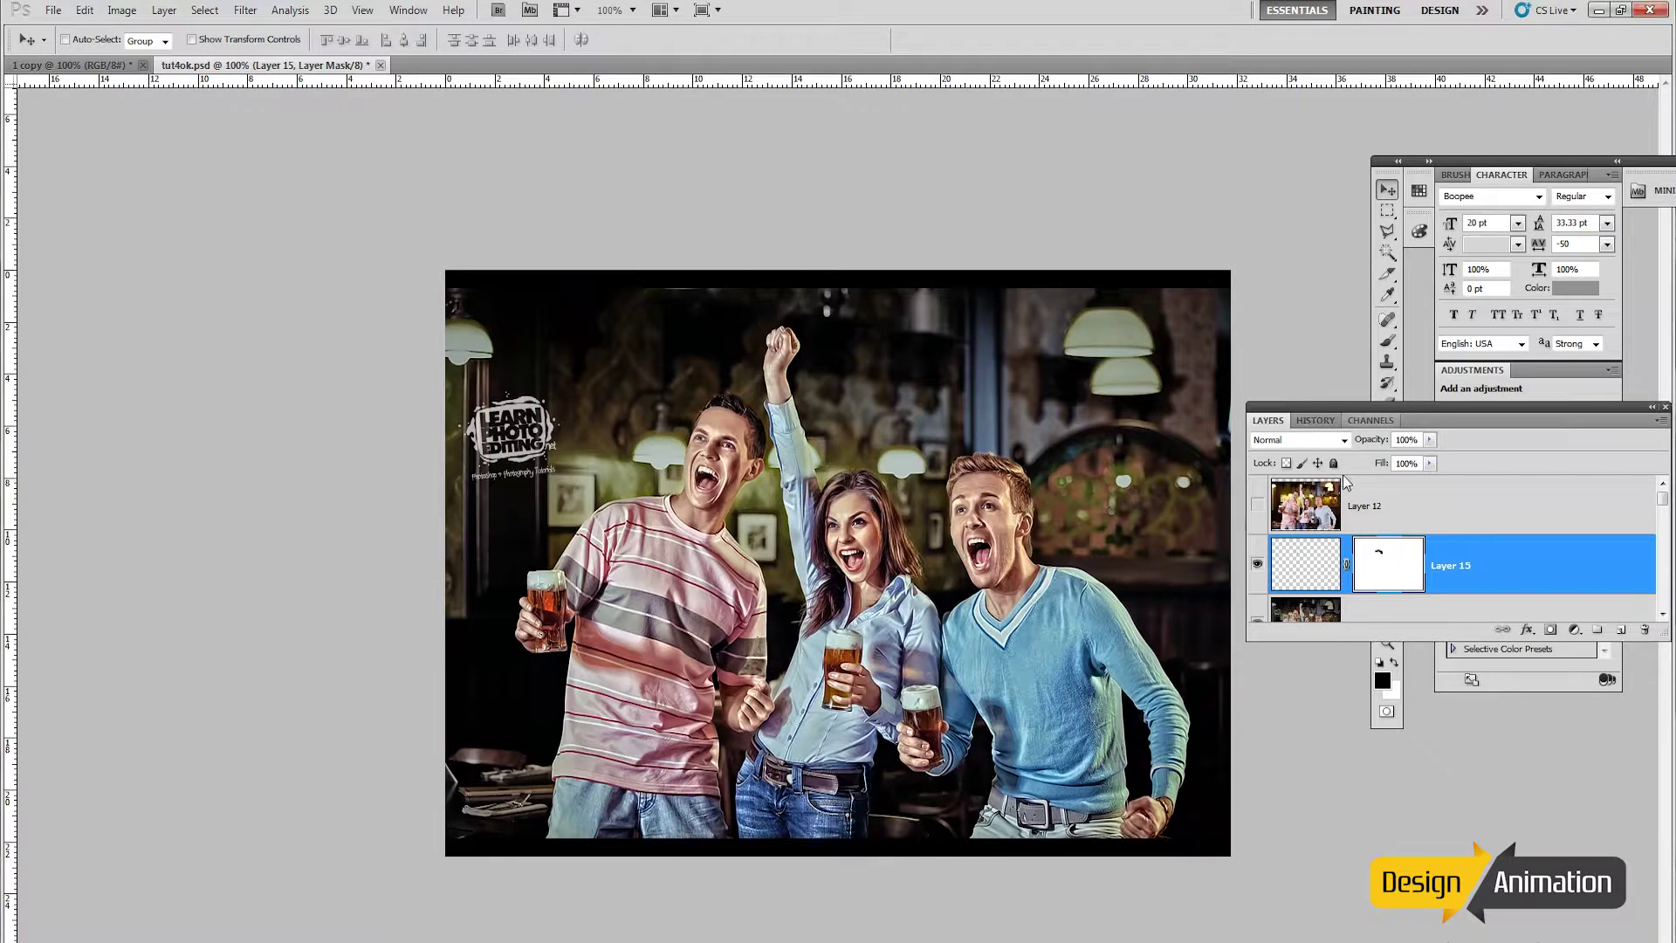
click(1258, 507)
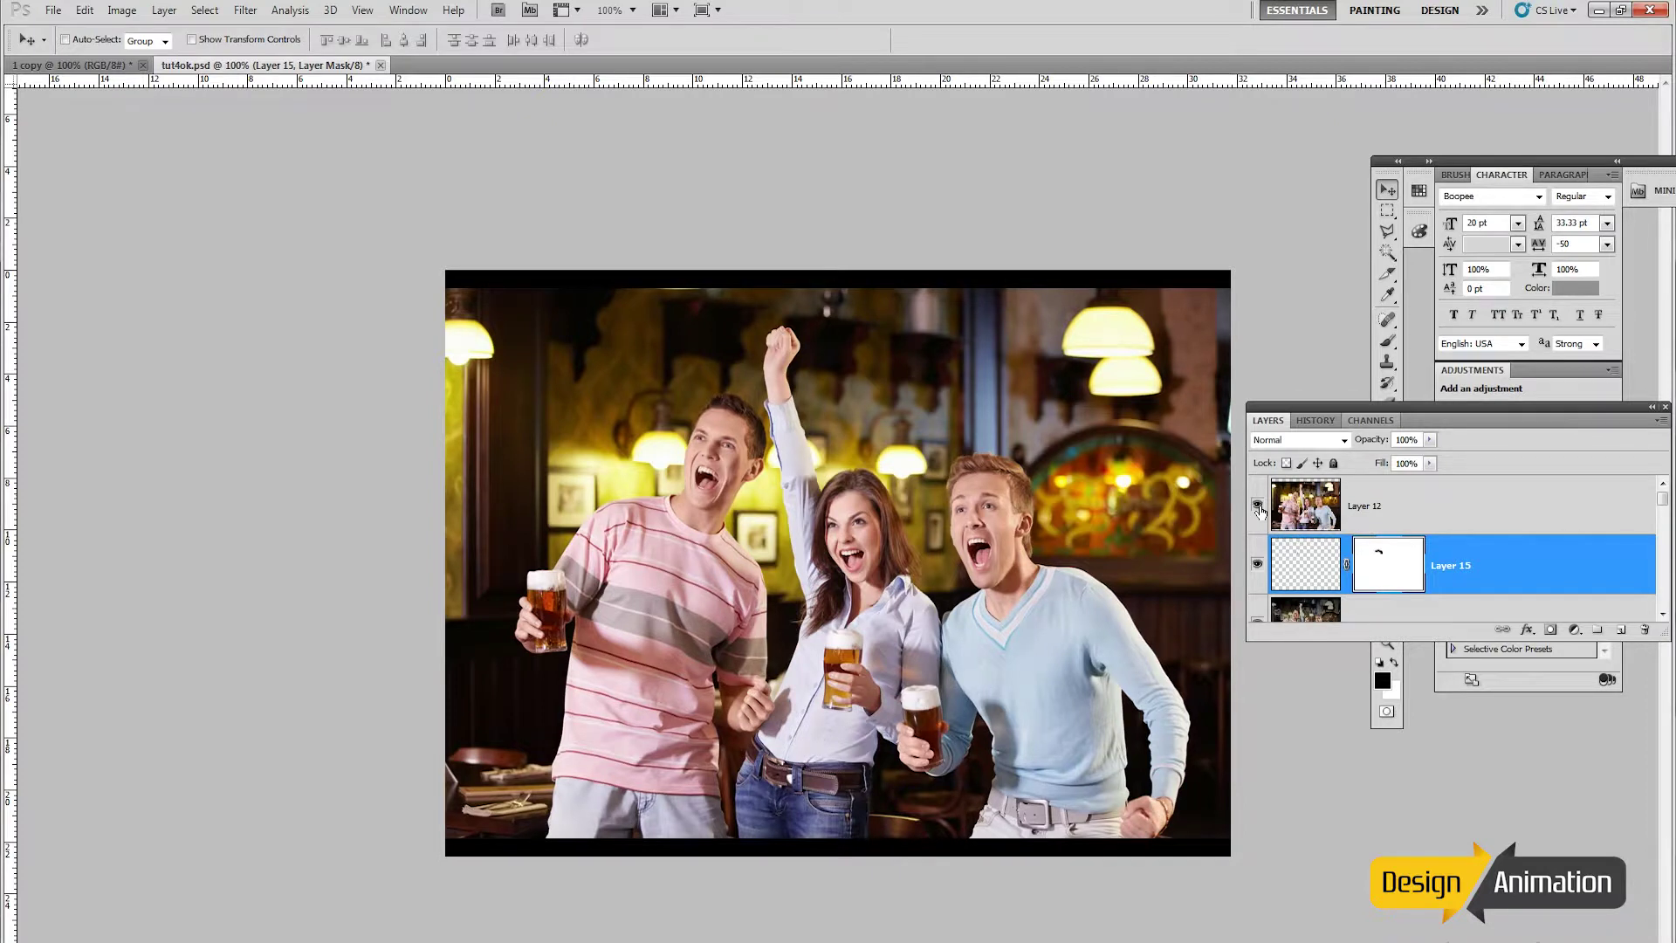
Step: Bring the 1 copy document forward, check its image size without changes, and zoom out
click(98, 65)
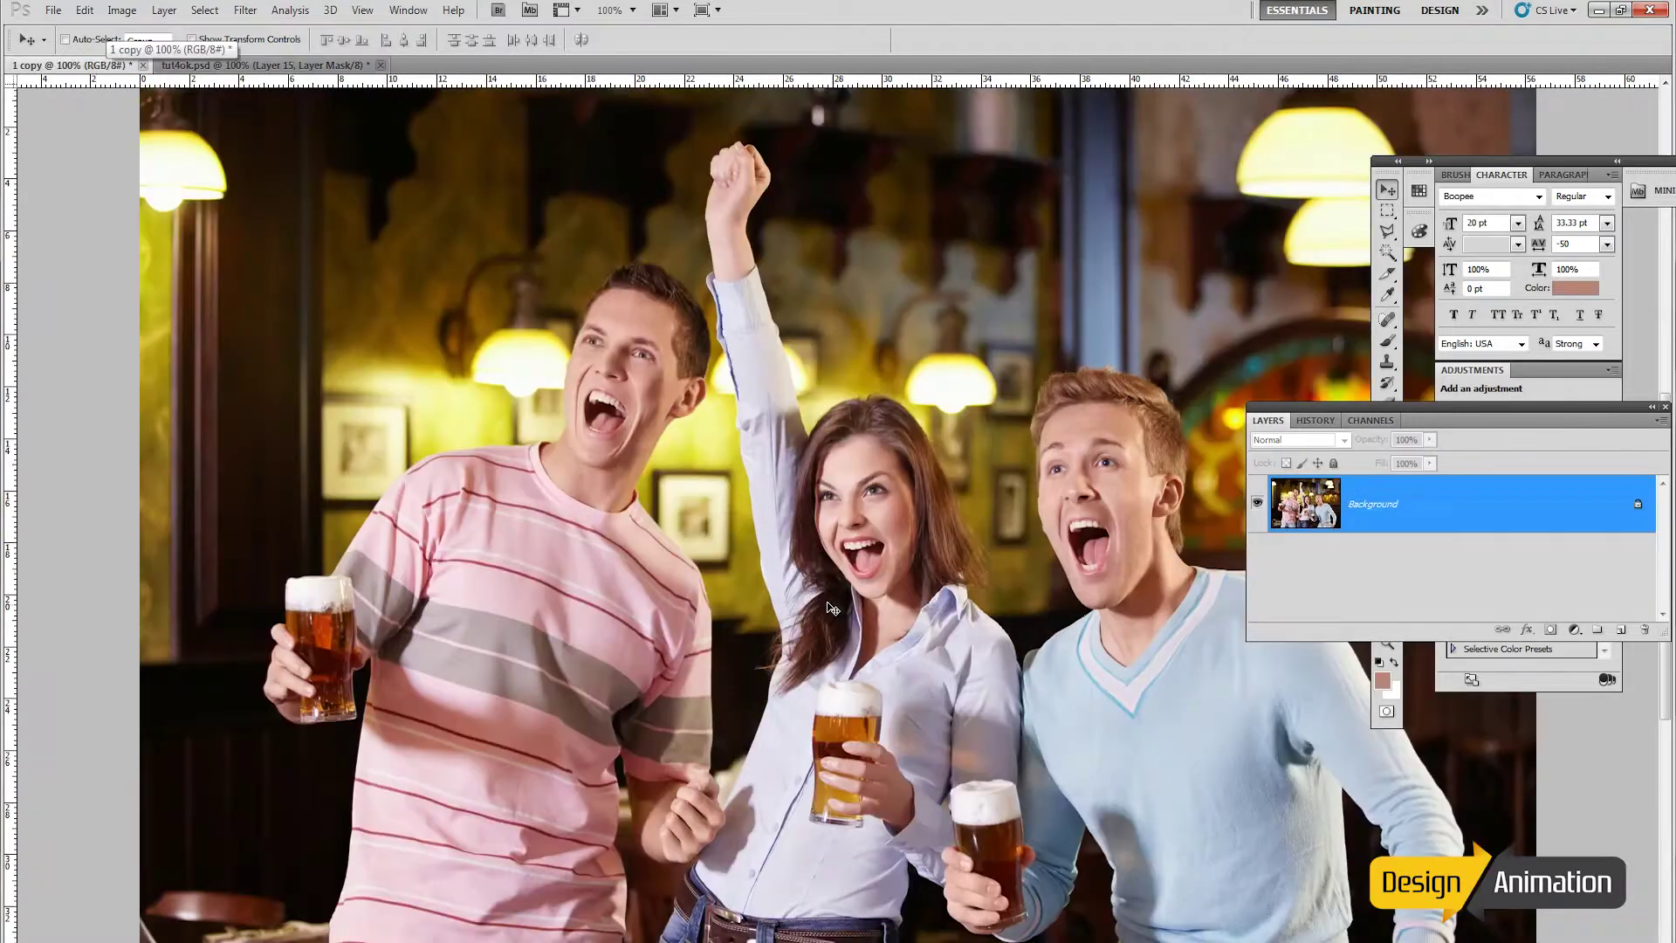
click(122, 10)
click(175, 141)
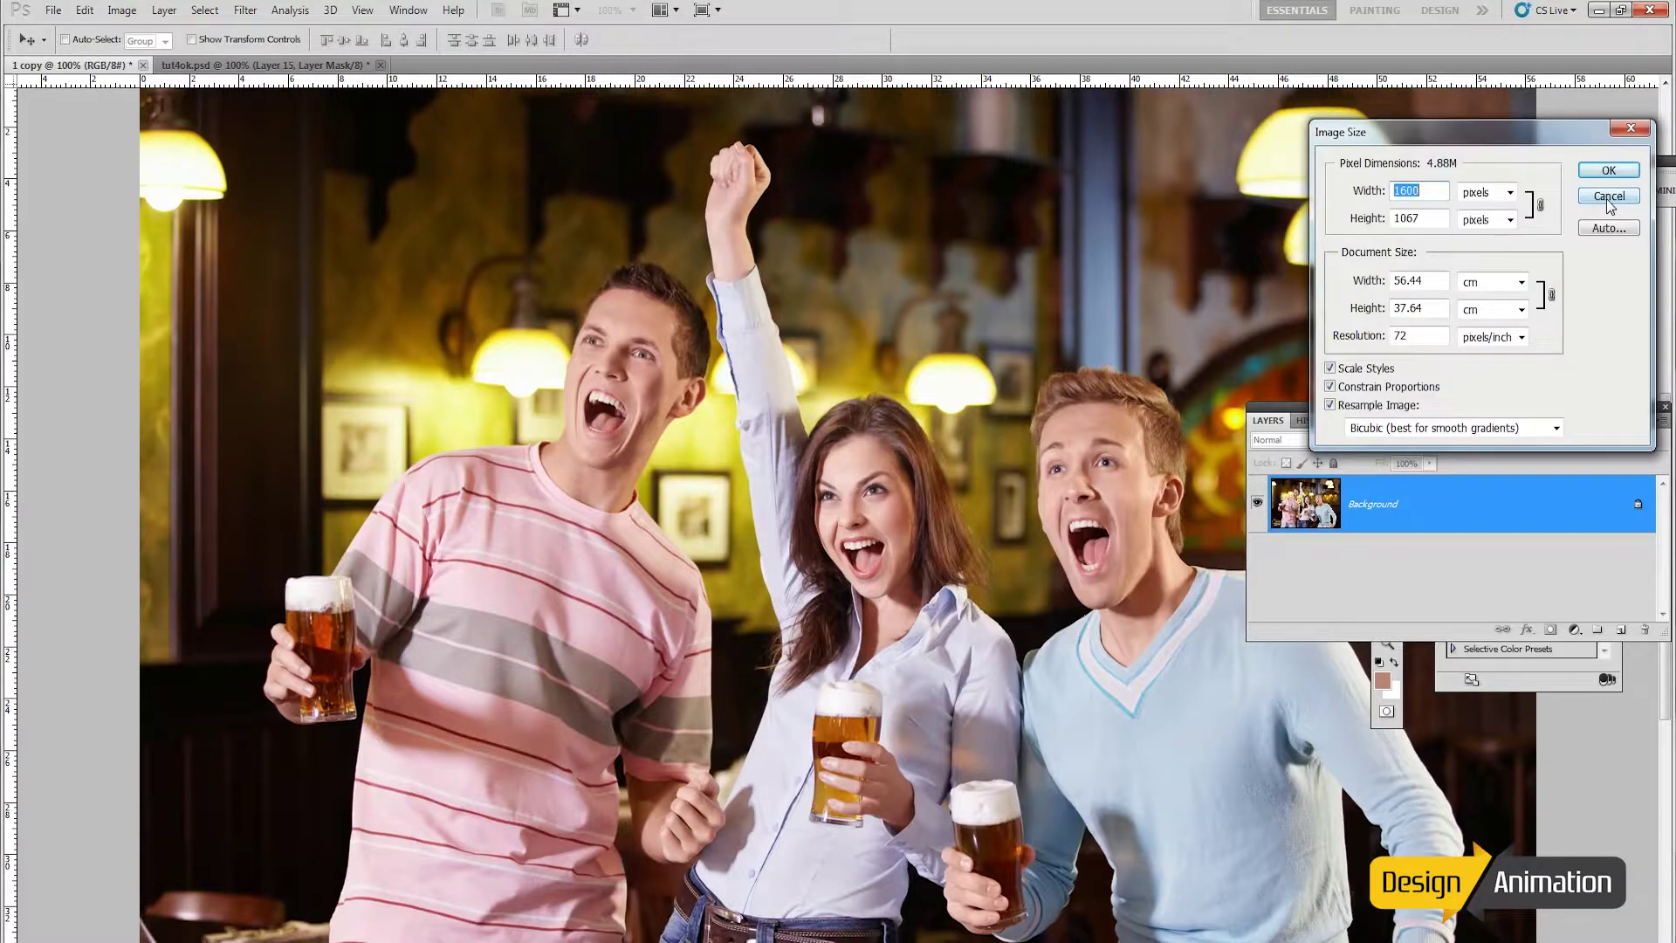
click(1609, 198)
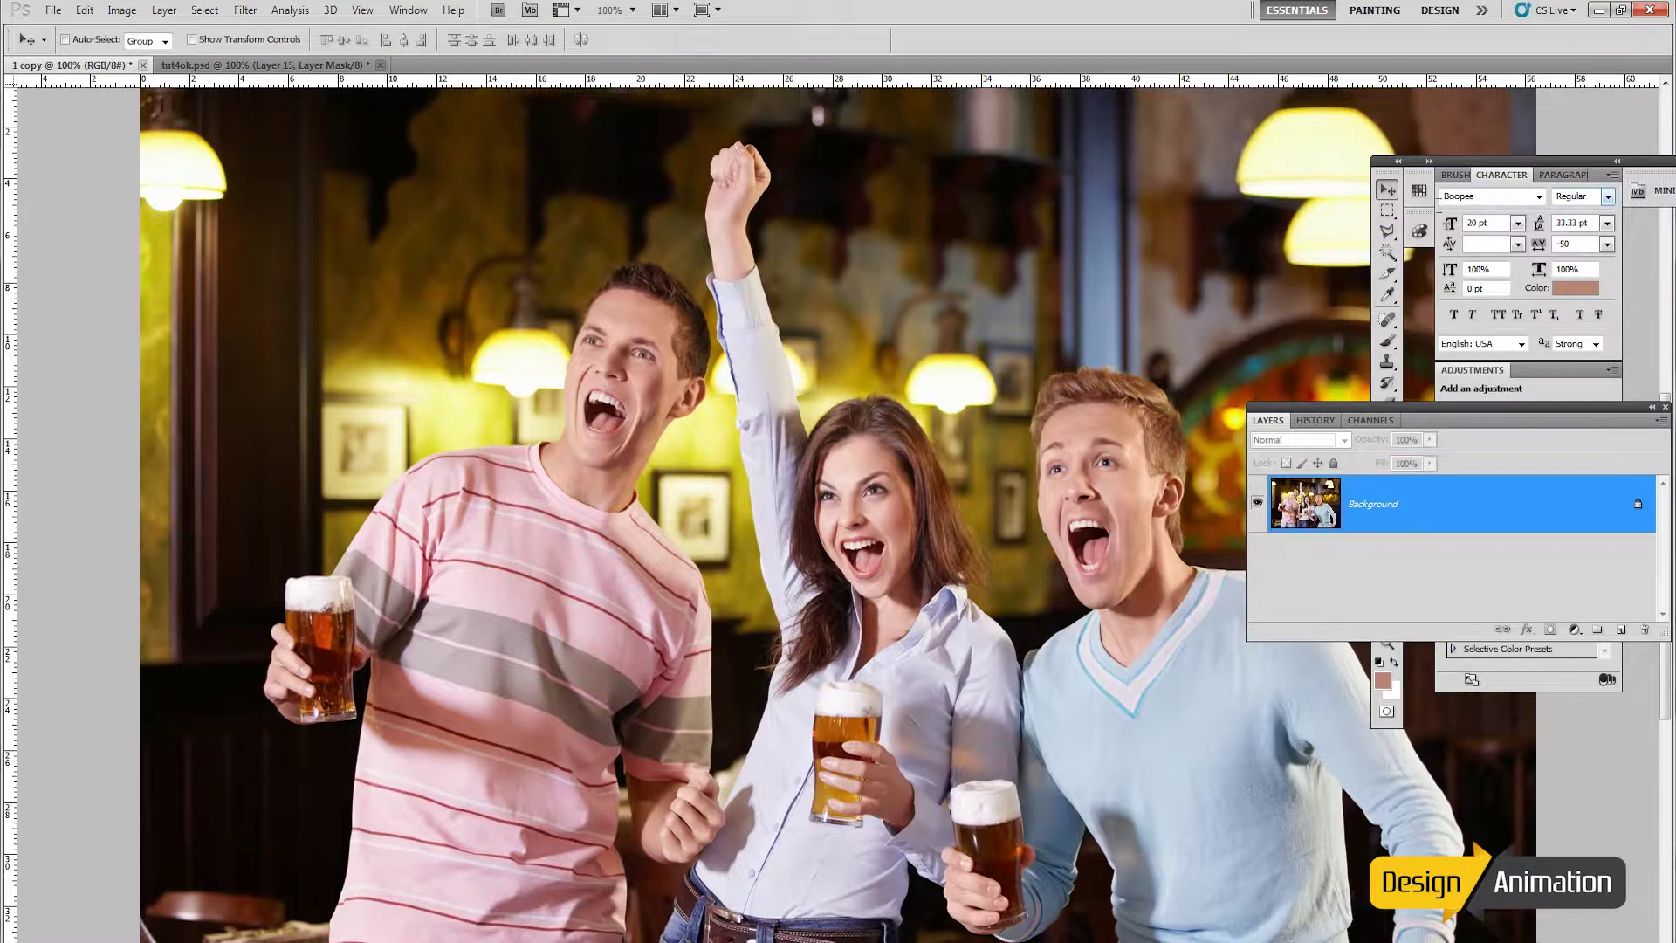
click(362, 10)
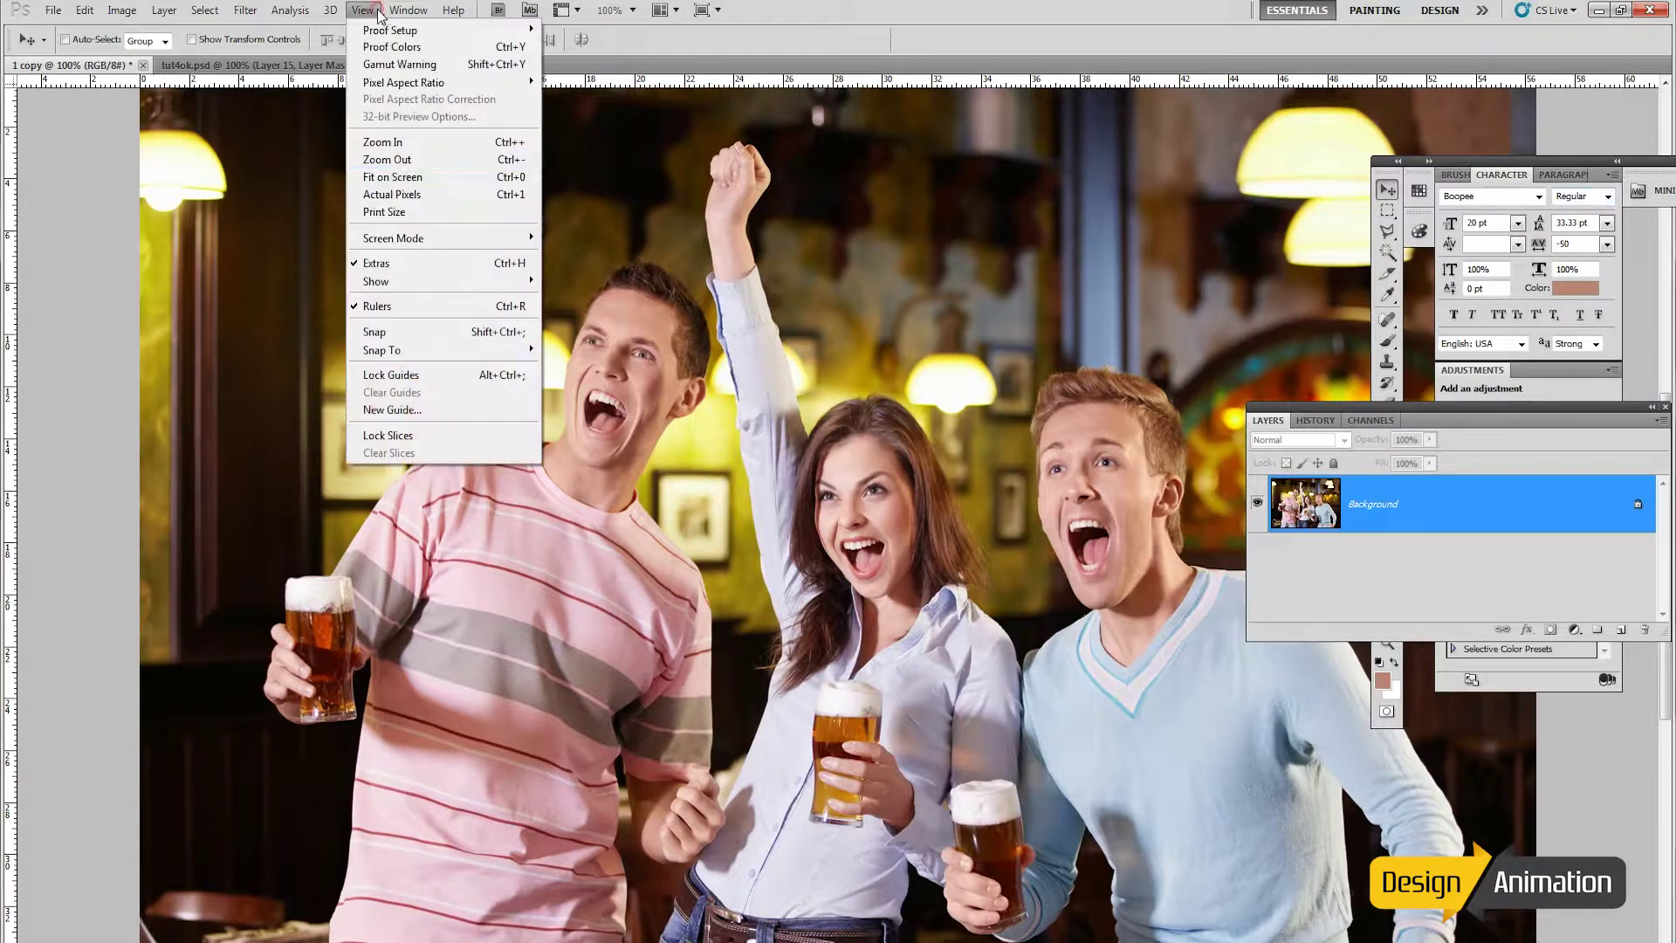
click(400, 161)
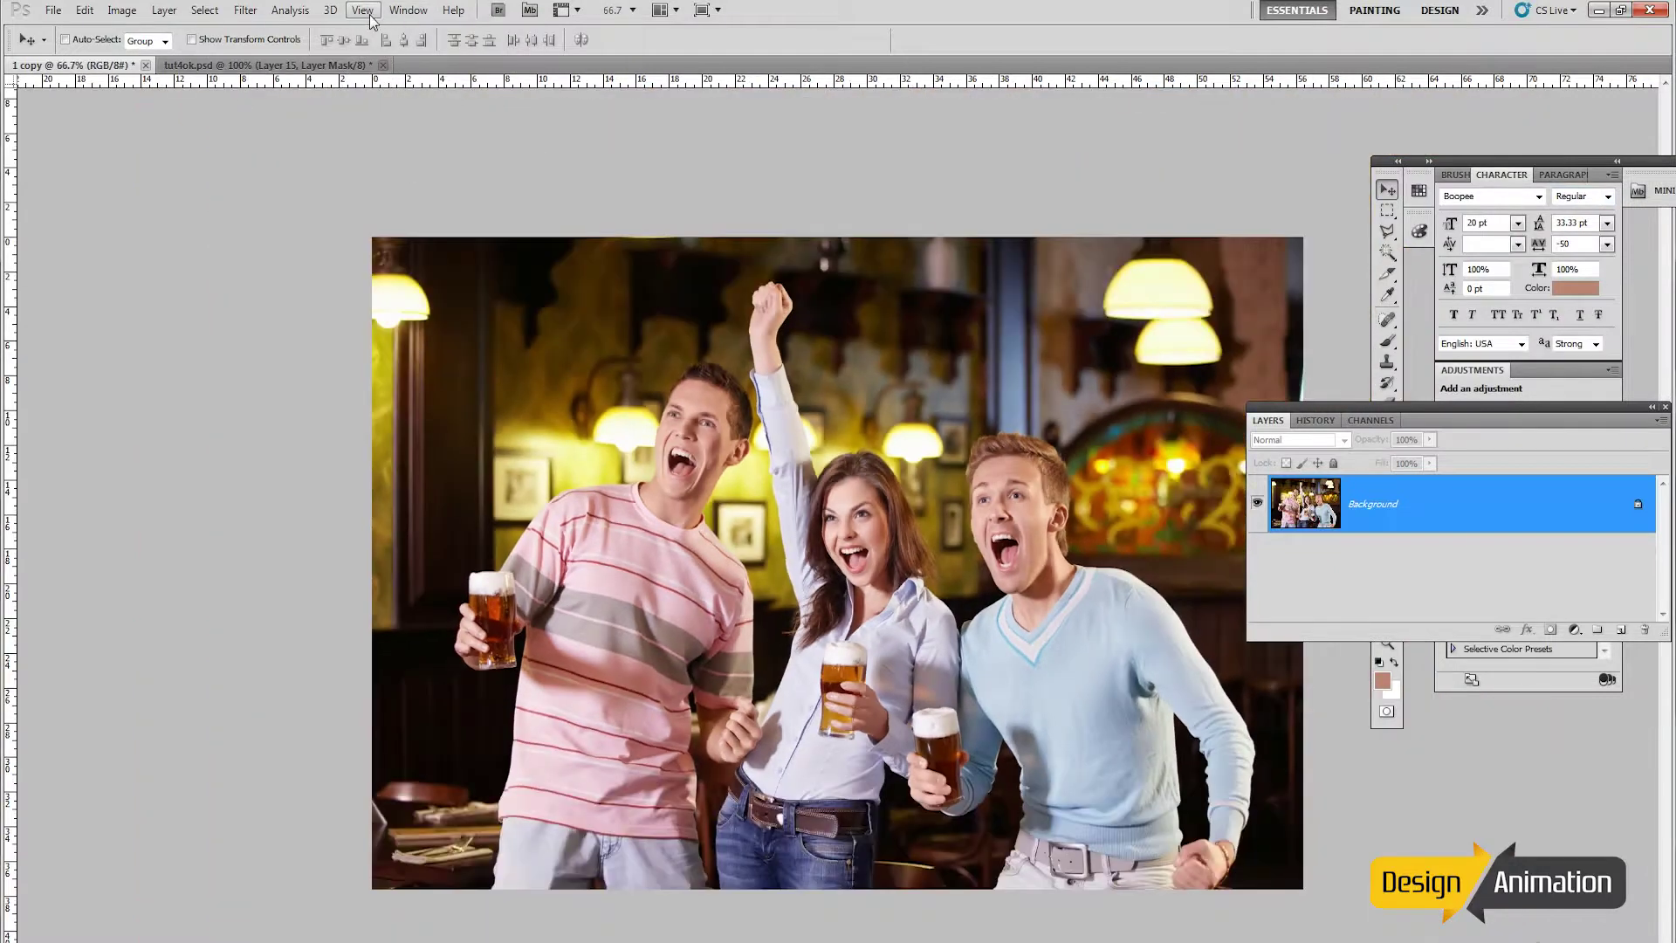
Step: Duplicate the image into a new document, 1 copy 2
click(123, 11)
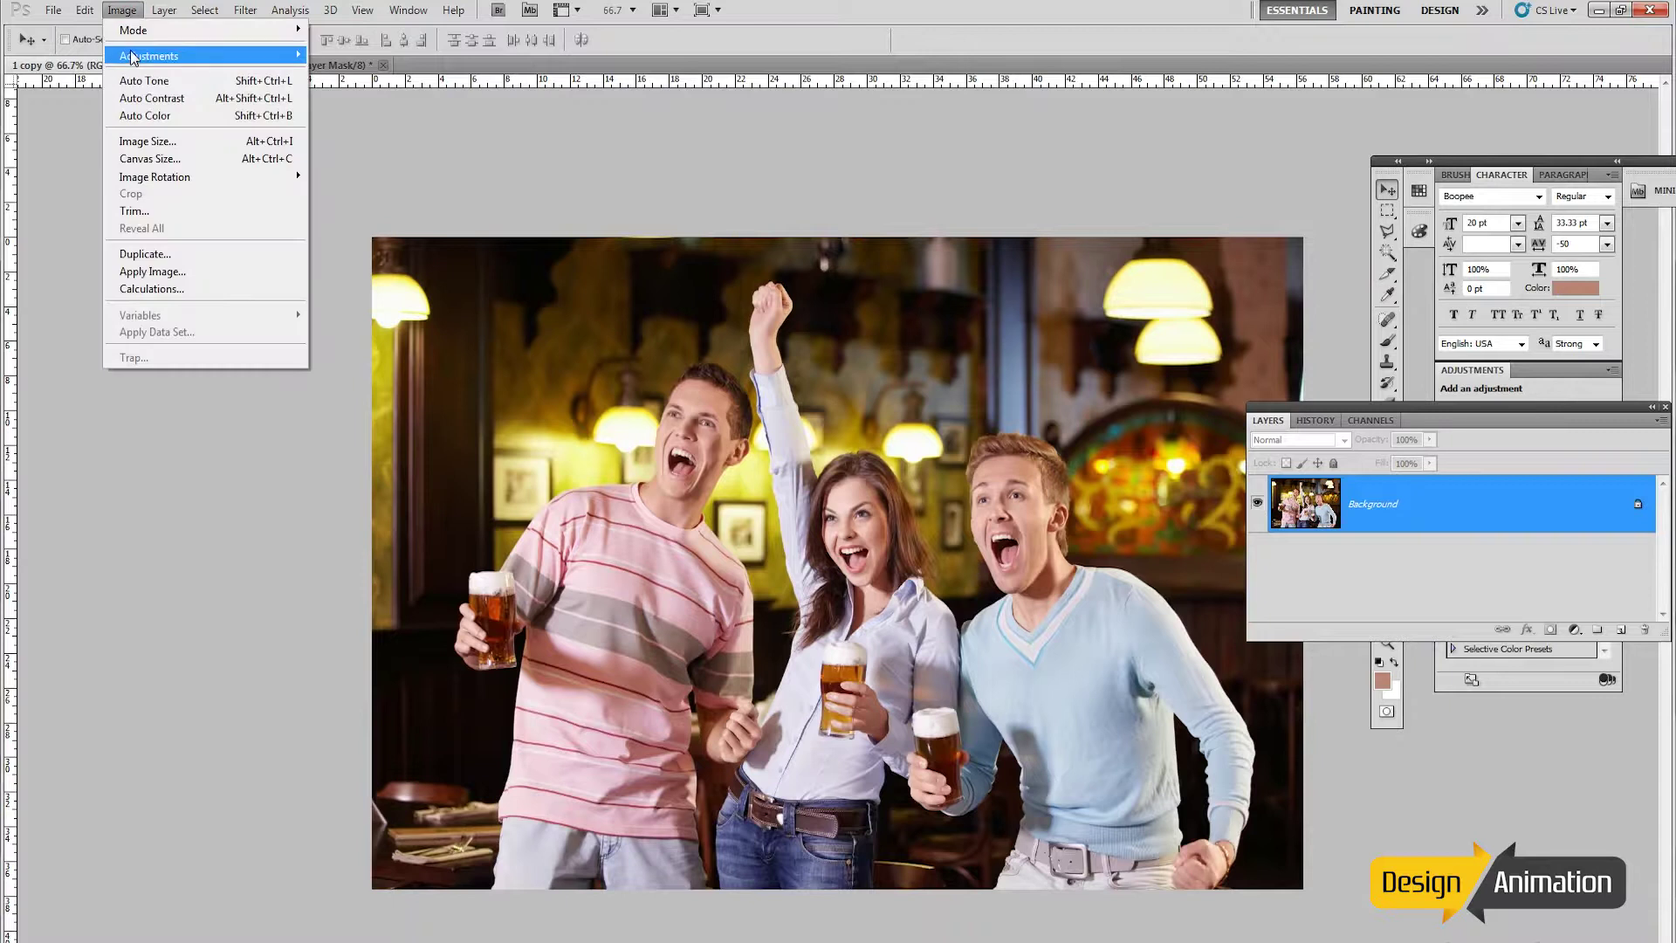
mouse_move(134, 59)
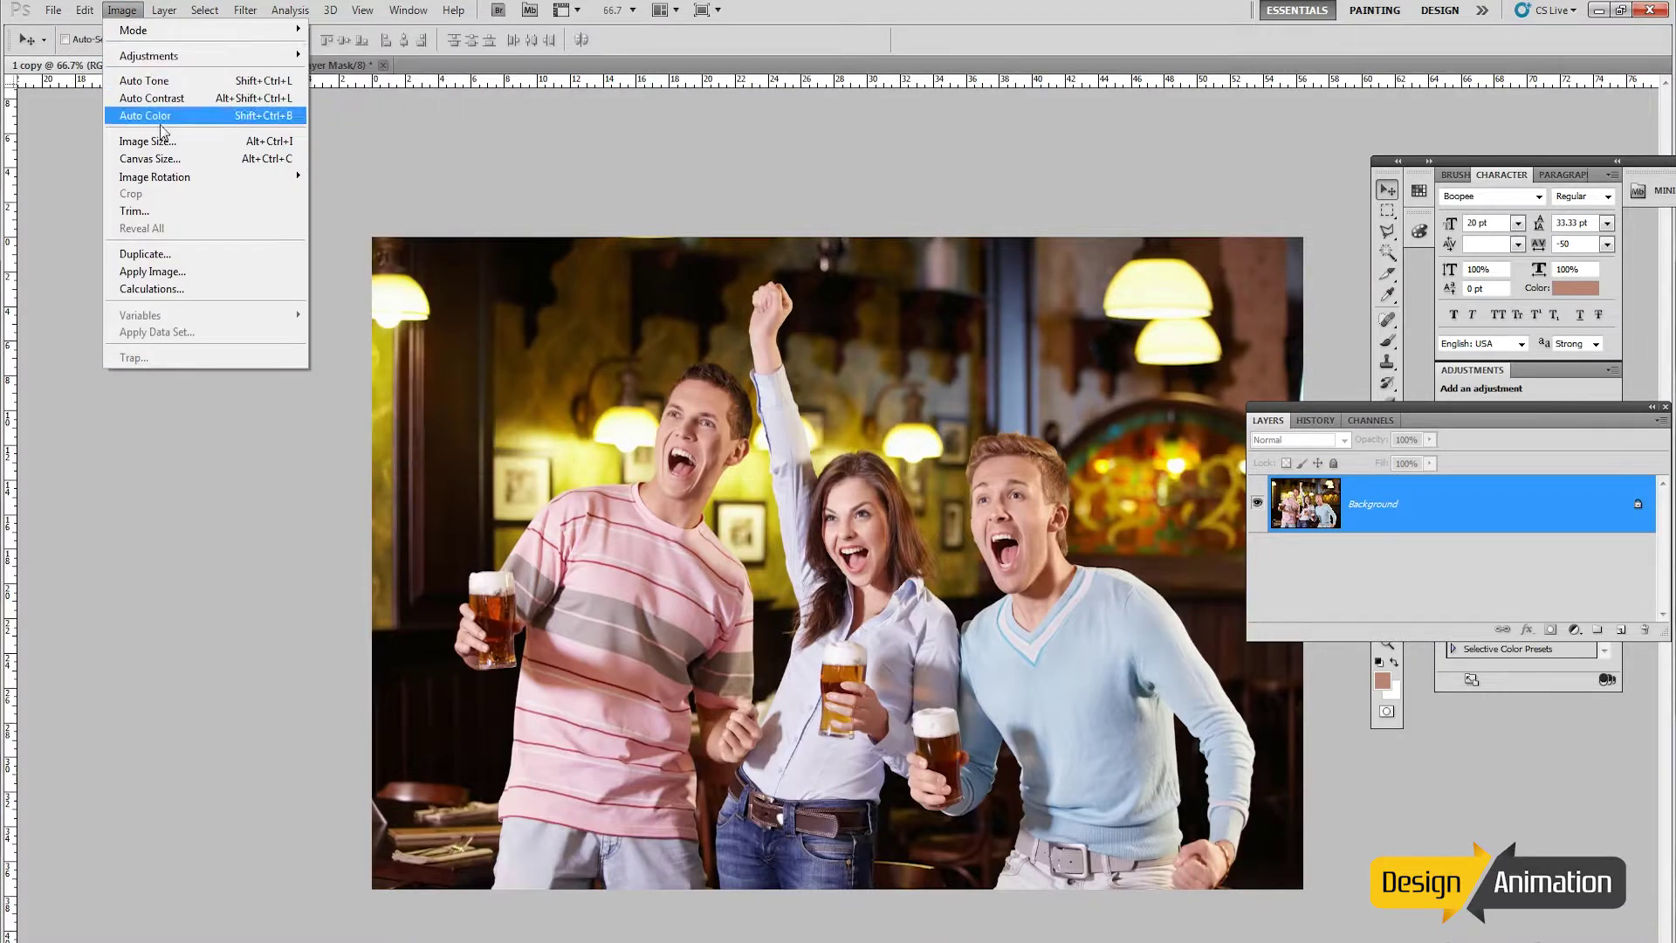
click(161, 253)
click(931, 331)
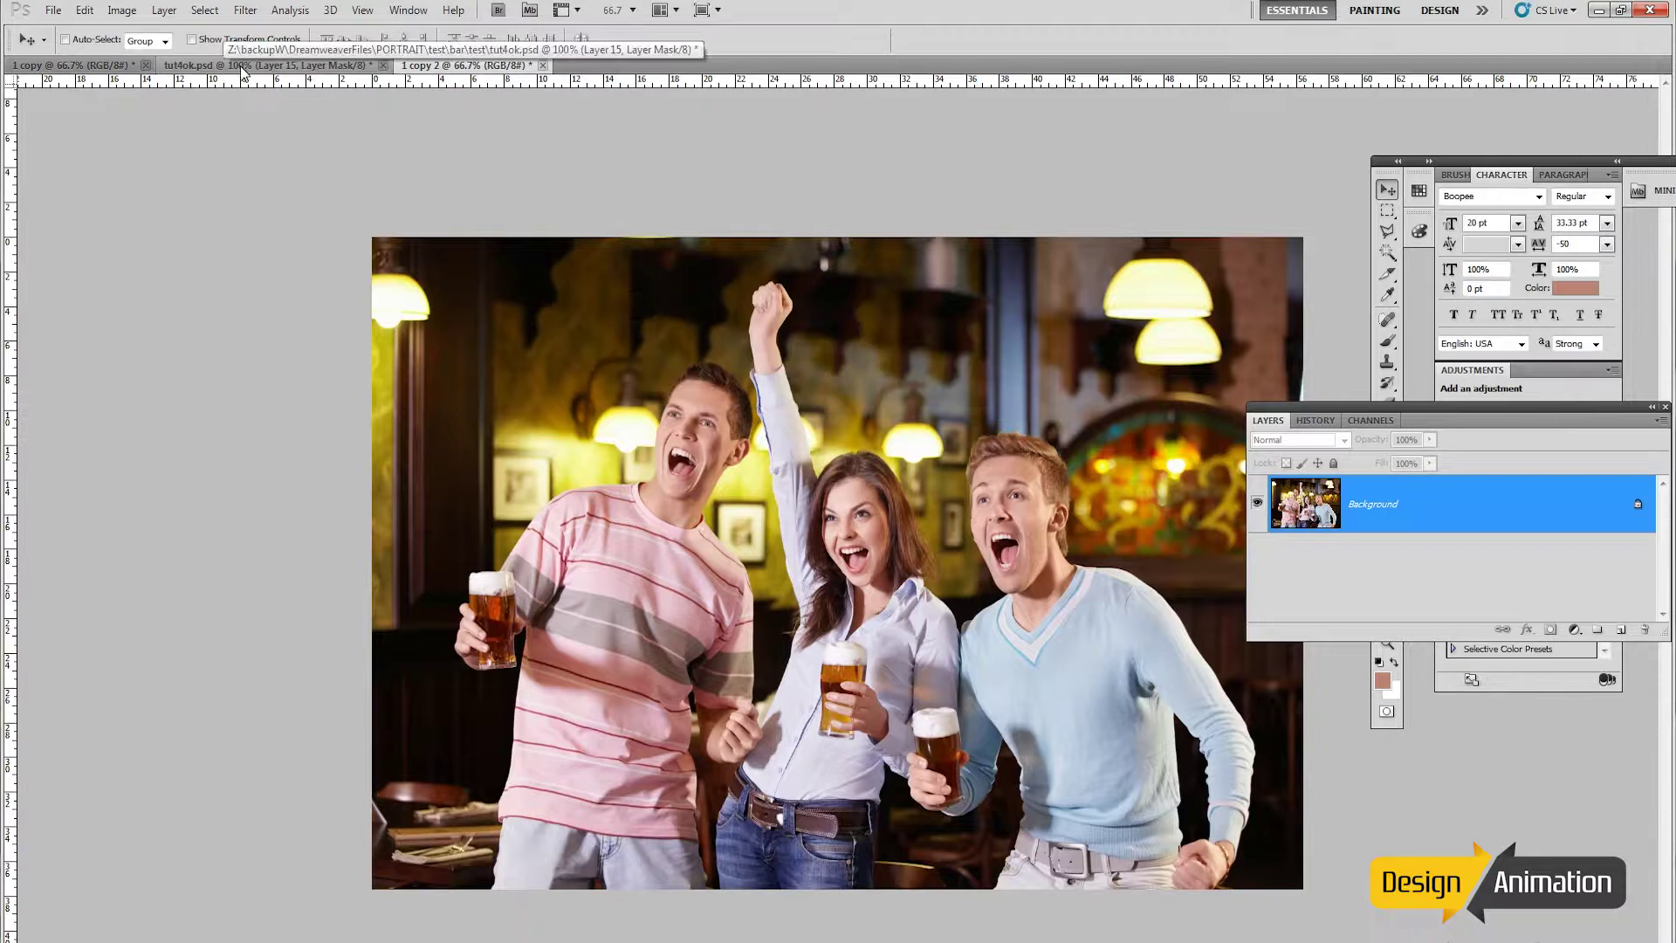
Step: Reorder the document tabs with tut4ok.psd first and return to the 1 copy document
drag(243, 70, 105, 68)
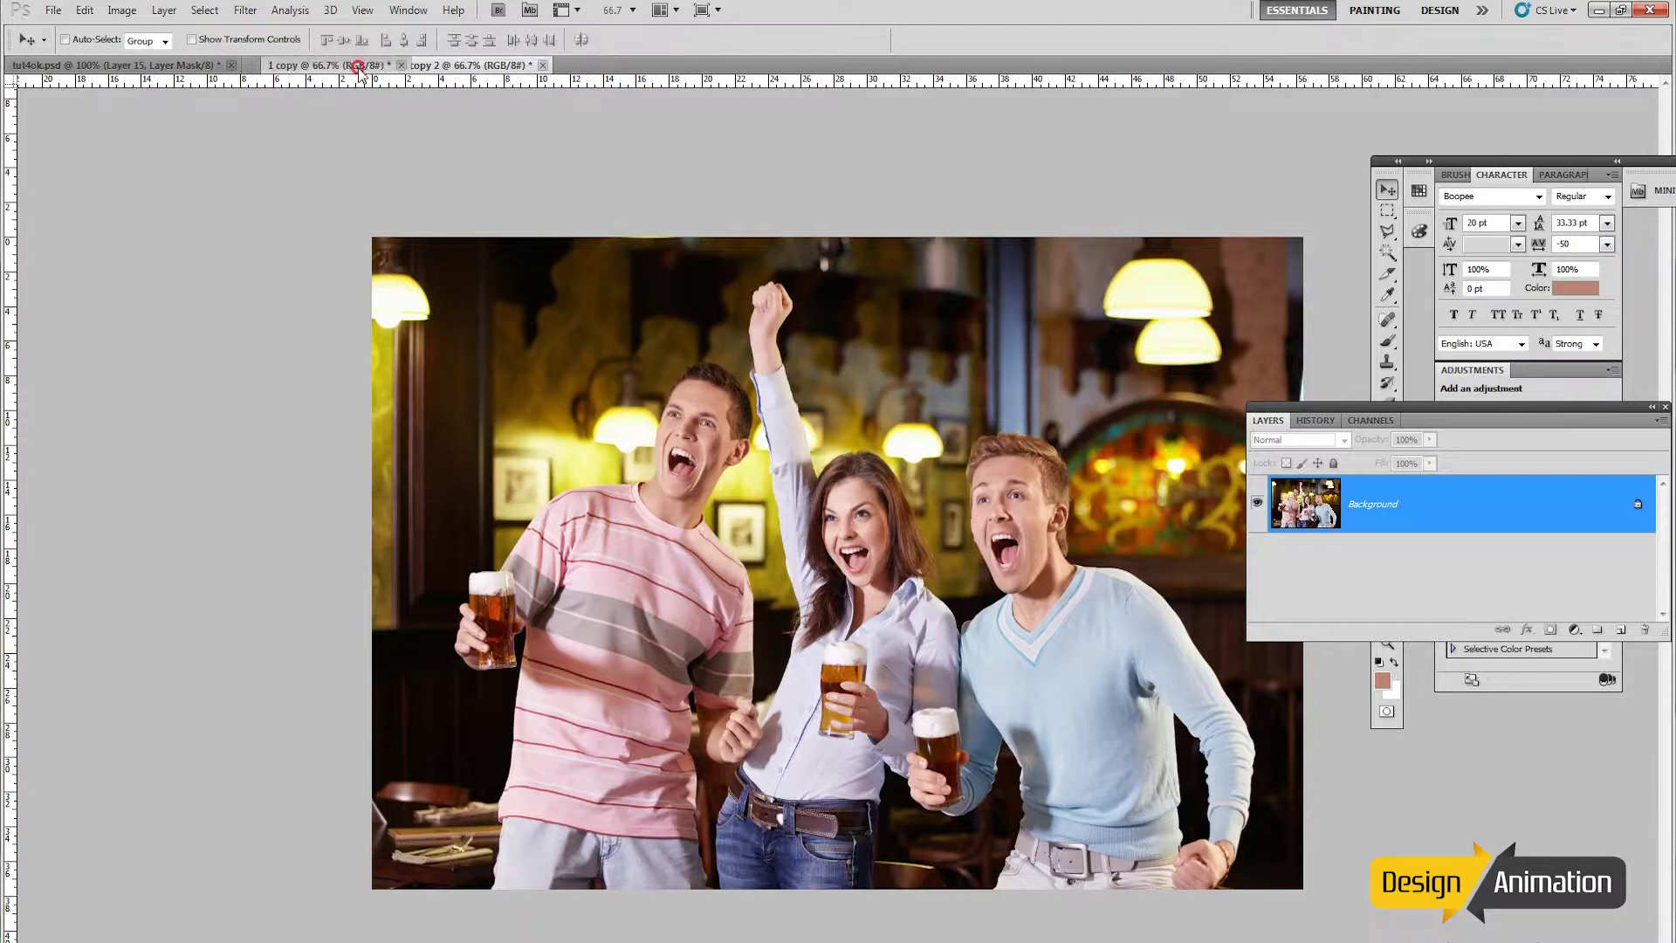
click(333, 66)
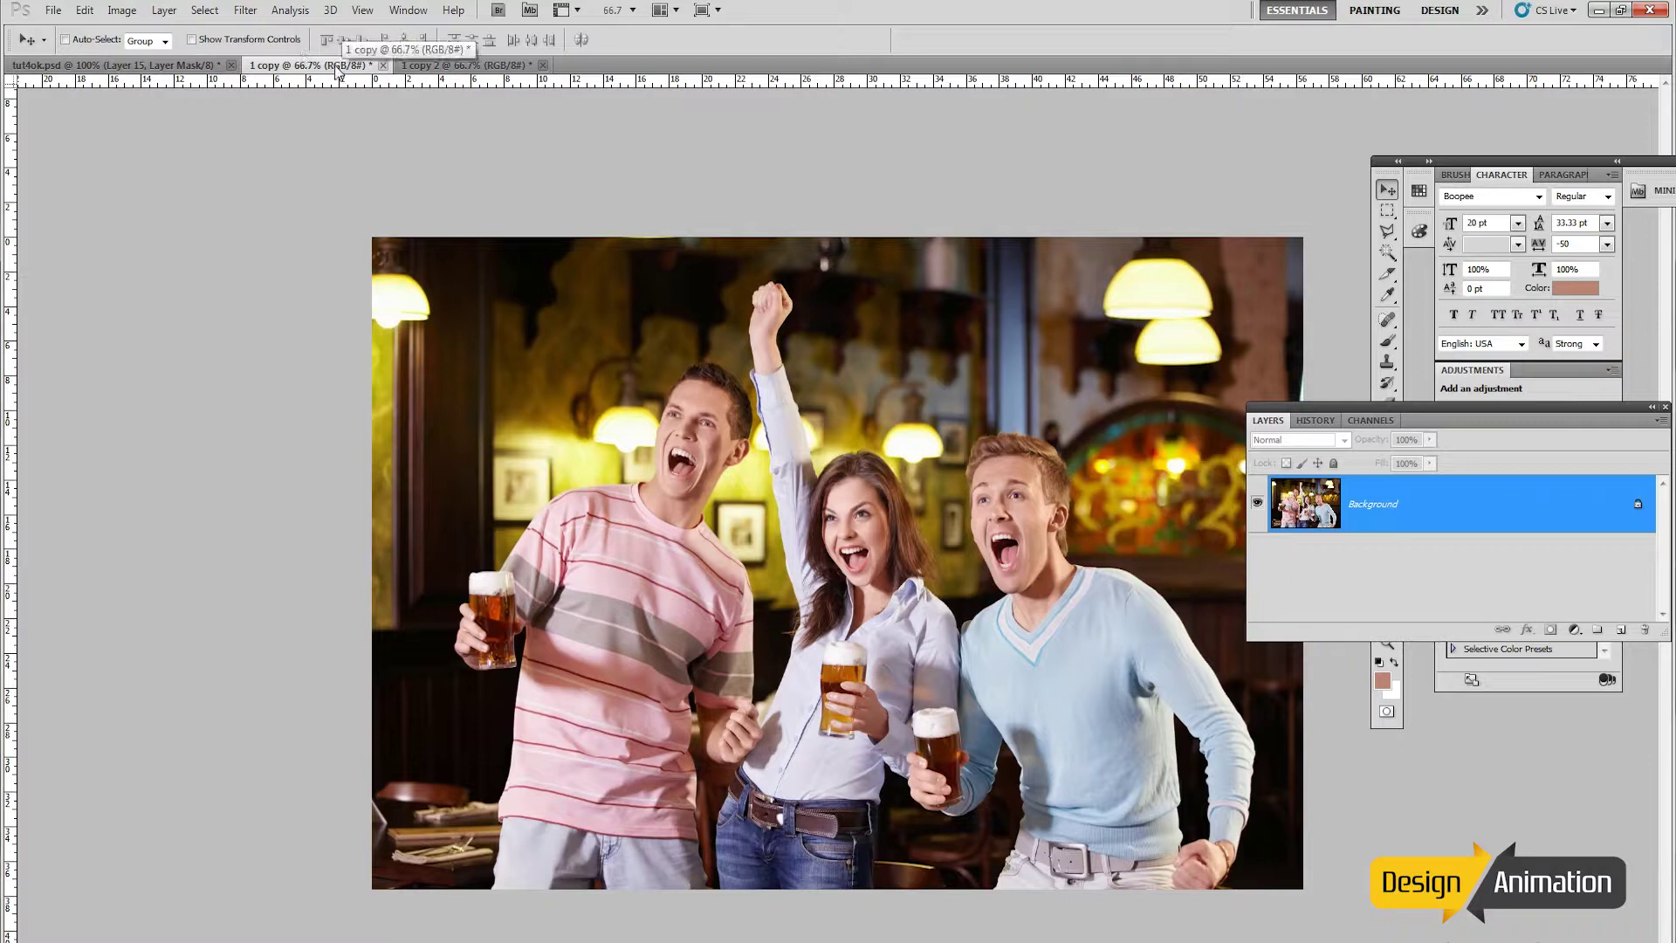
click(122, 11)
mouse_move(135, 60)
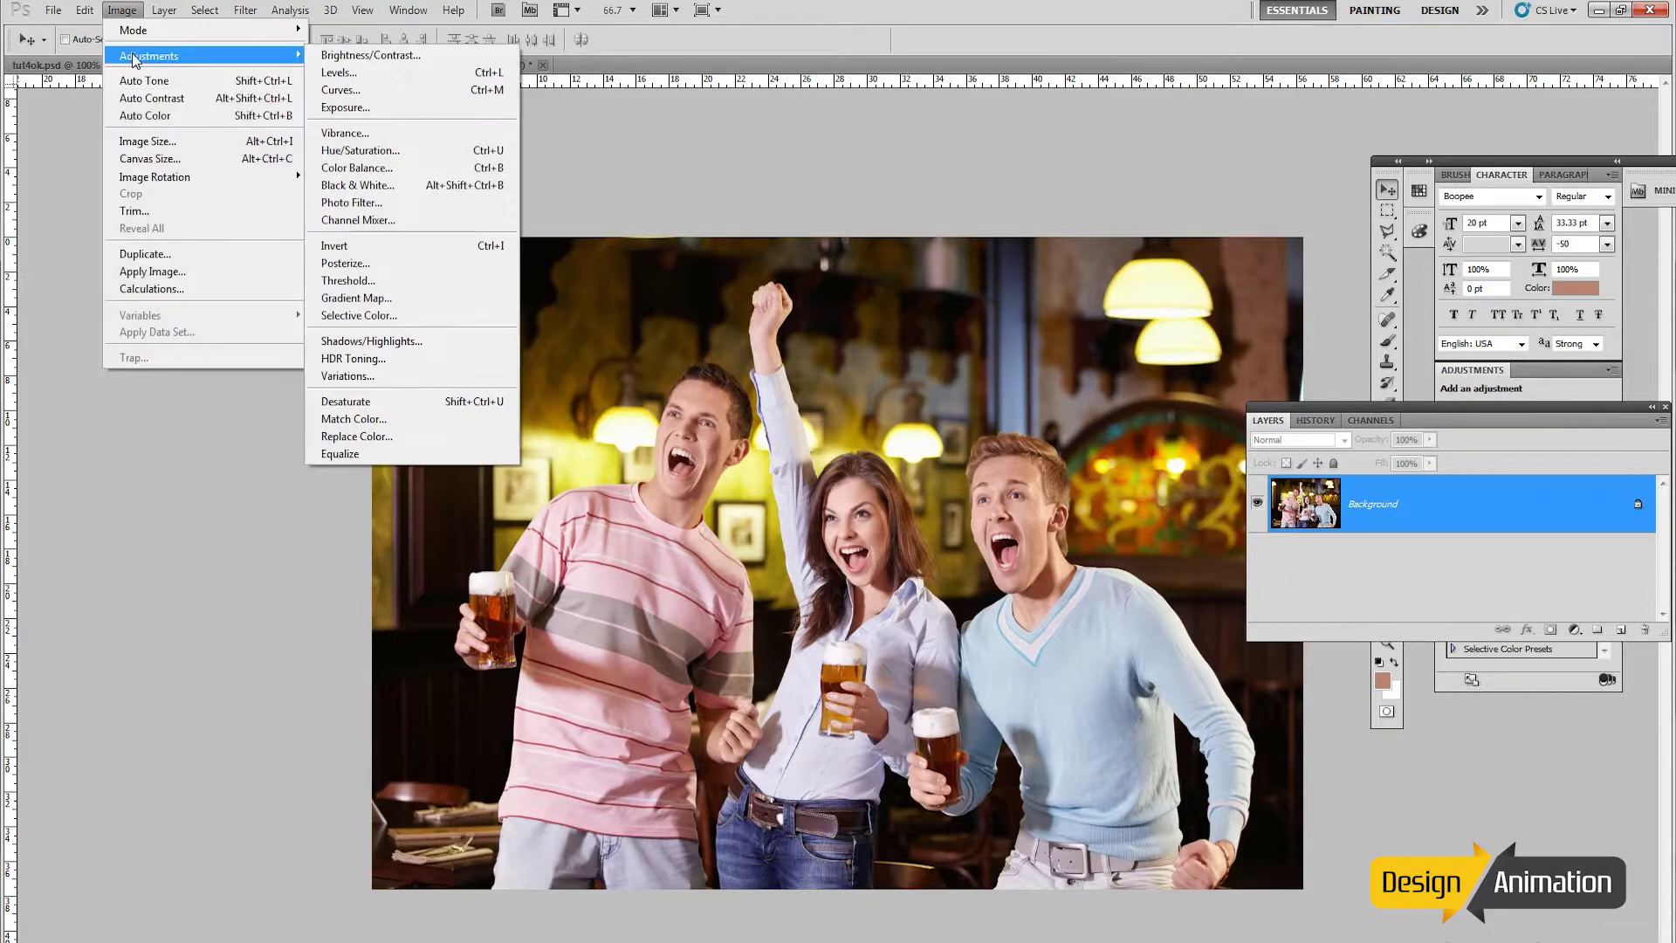
Step: Open HDR Toning and set the edge glow Radius to 50
click(399, 365)
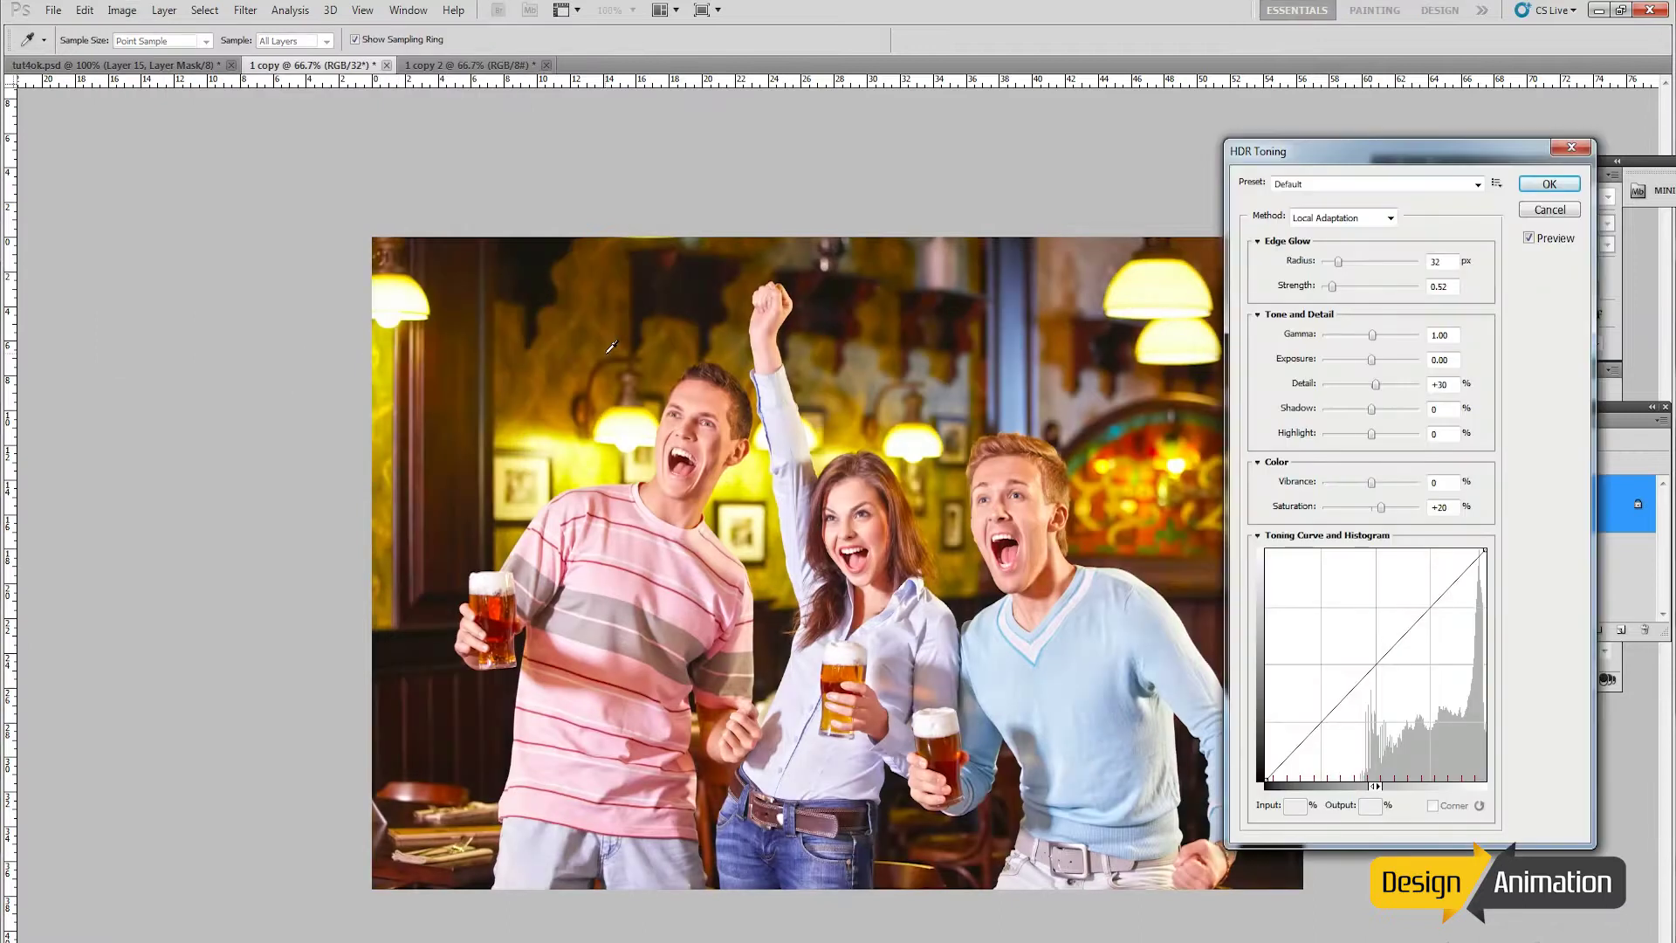
drag(1325, 139, 1368, 95)
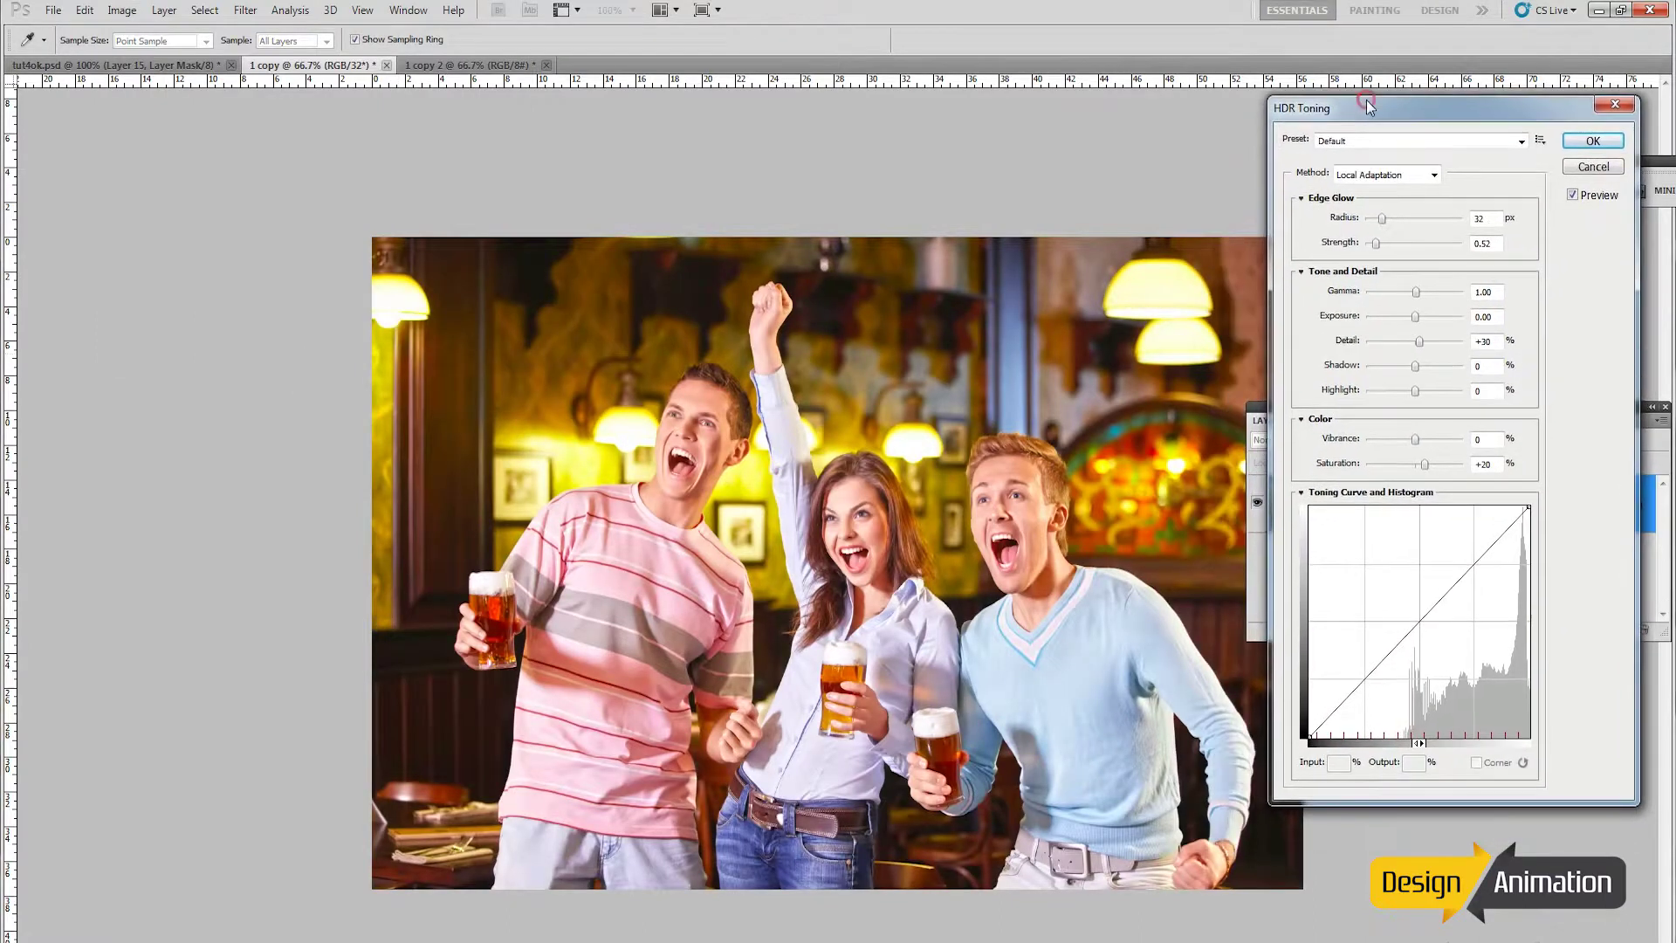
double_click(1491, 220)
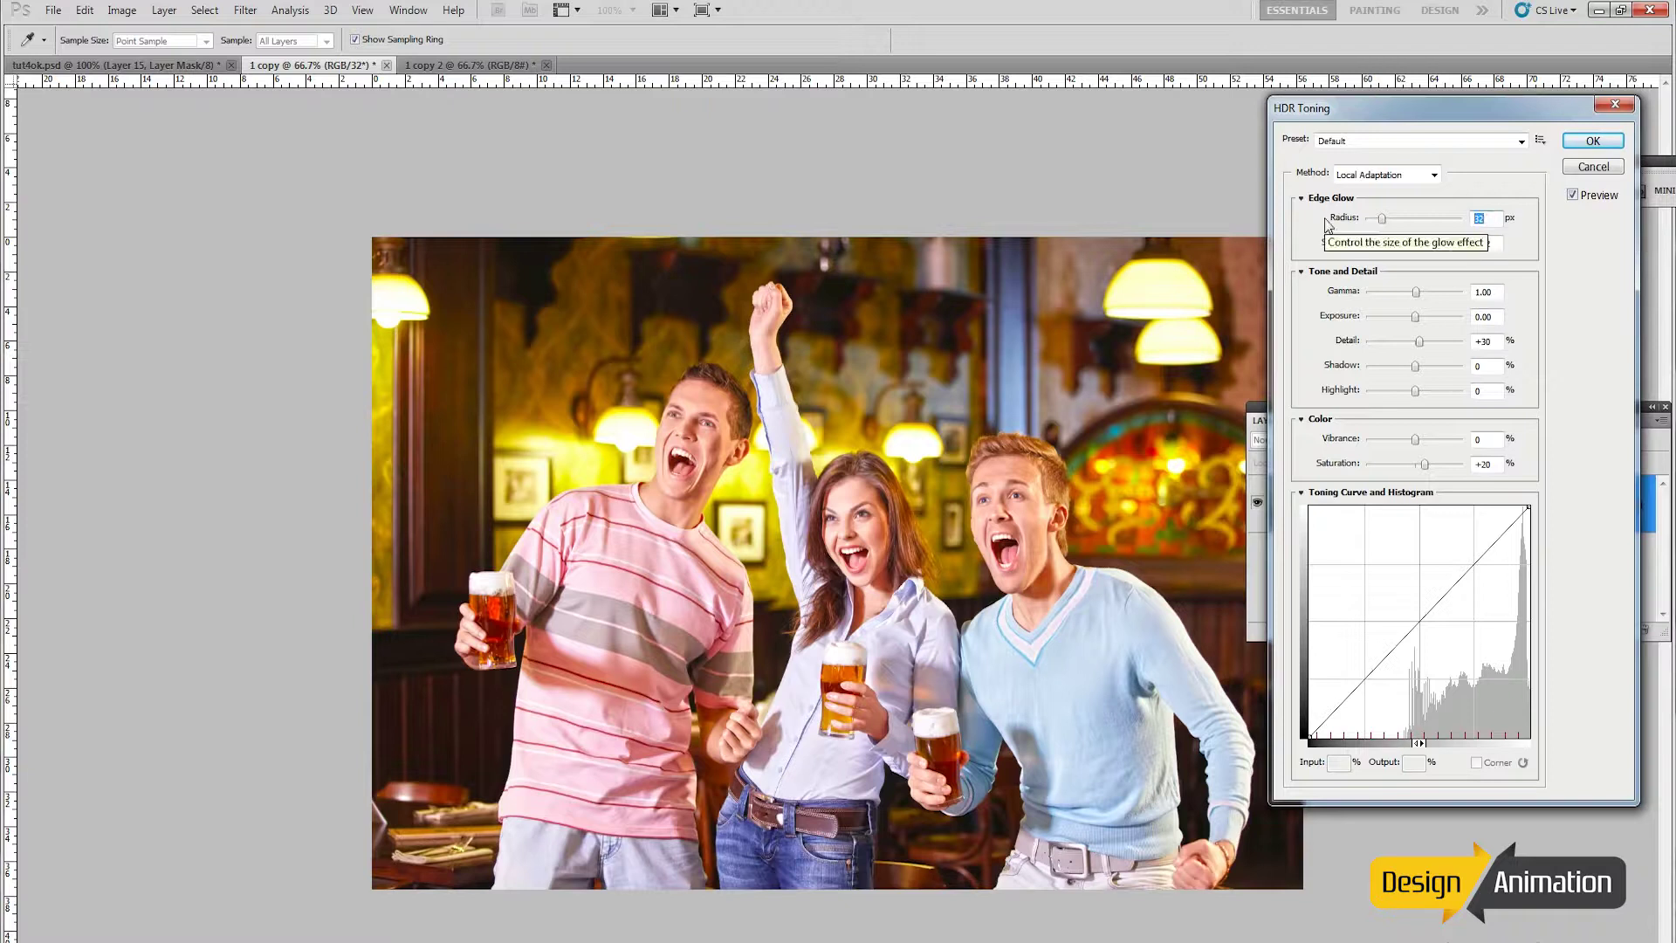
mouse_move(1382, 218)
mouse_down()
mouse_move(1397, 227)
mouse_move(1364, 220)
mouse_move(1392, 220)
mouse_up()
click(1484, 220)
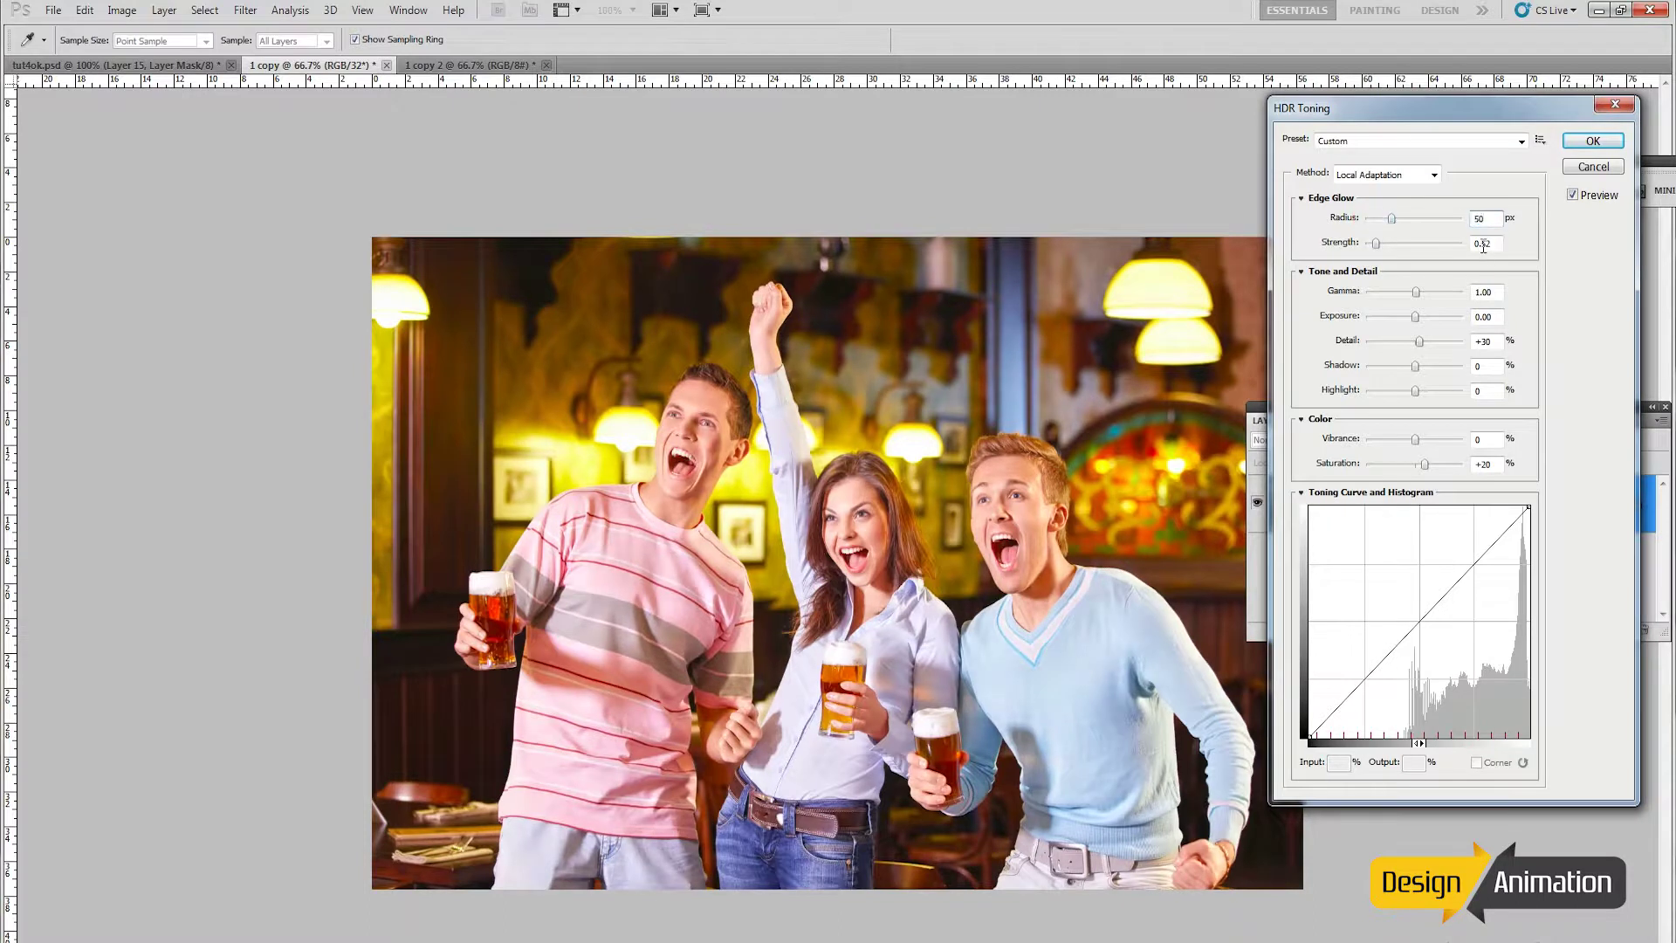
Step: Set Strength 0.5, Gamma 0.8, Exposure -0.3 and Detail 150% in HDR Toning
drag(1485, 247, 1503, 244)
text(5)
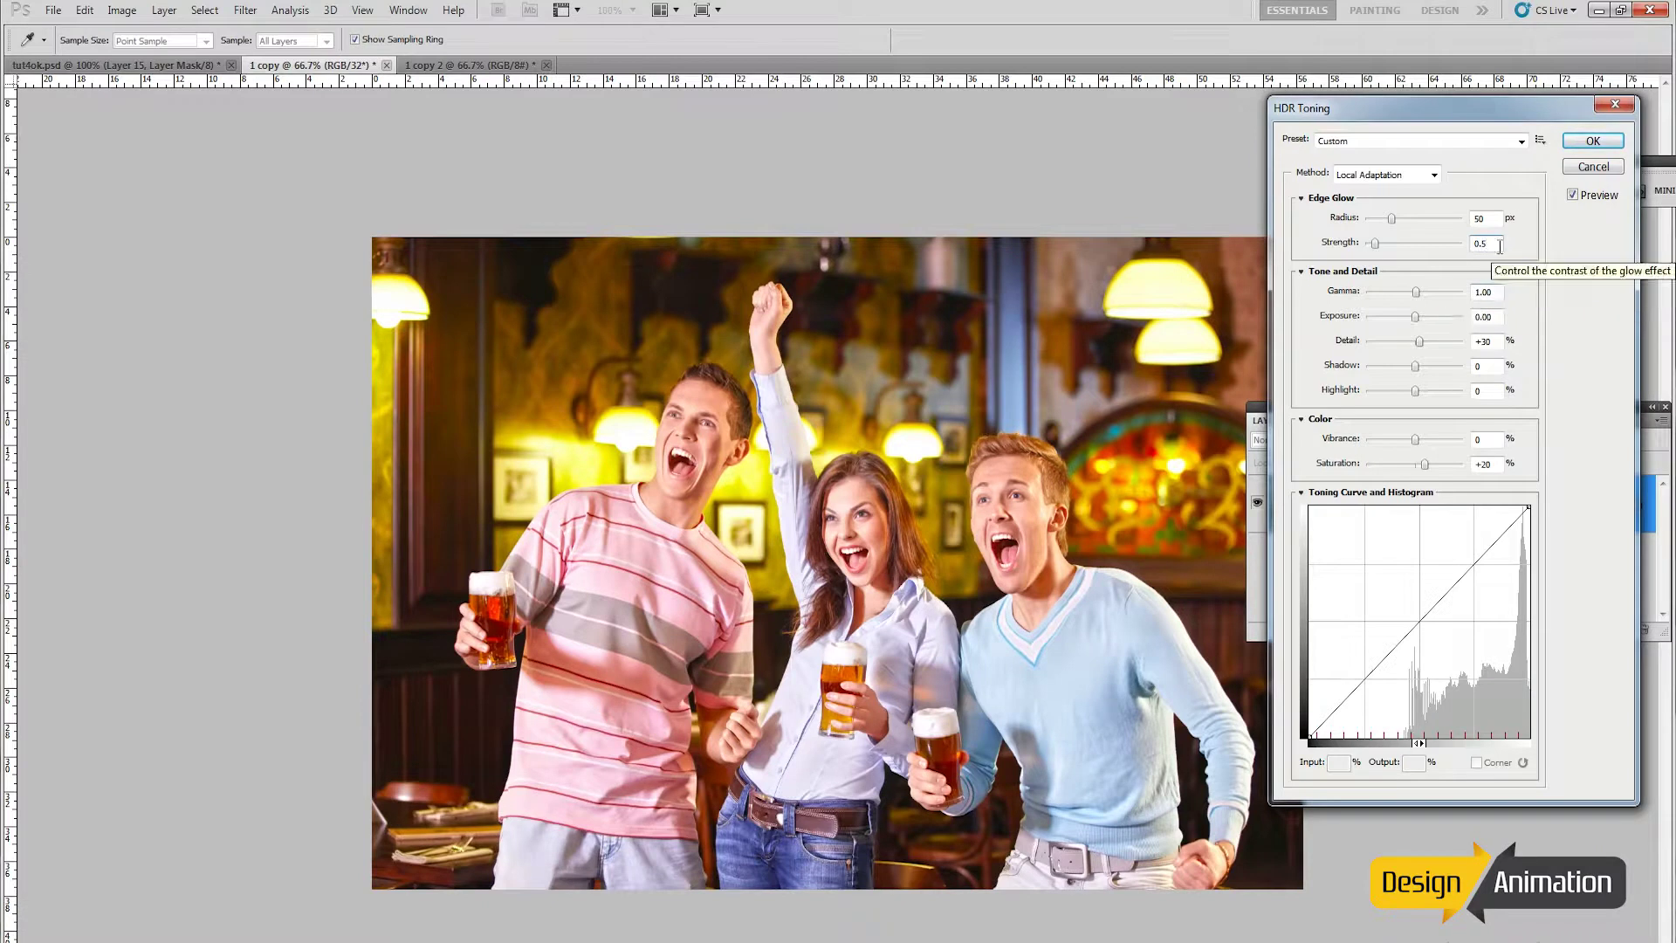
click(1494, 291)
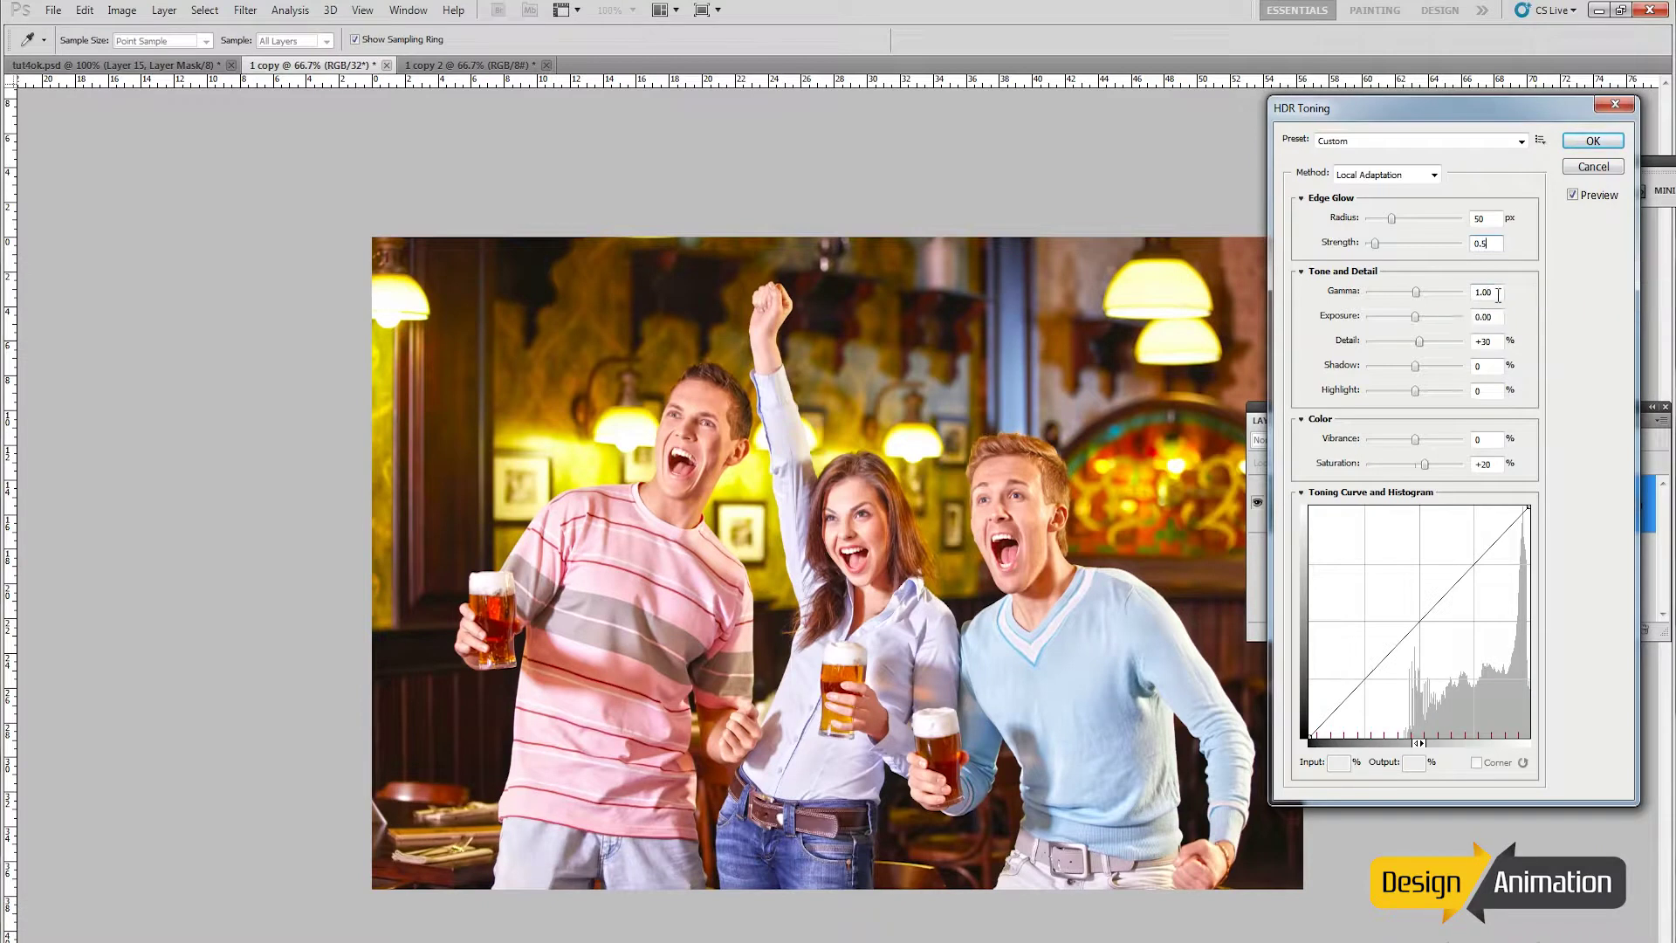
text(.8)
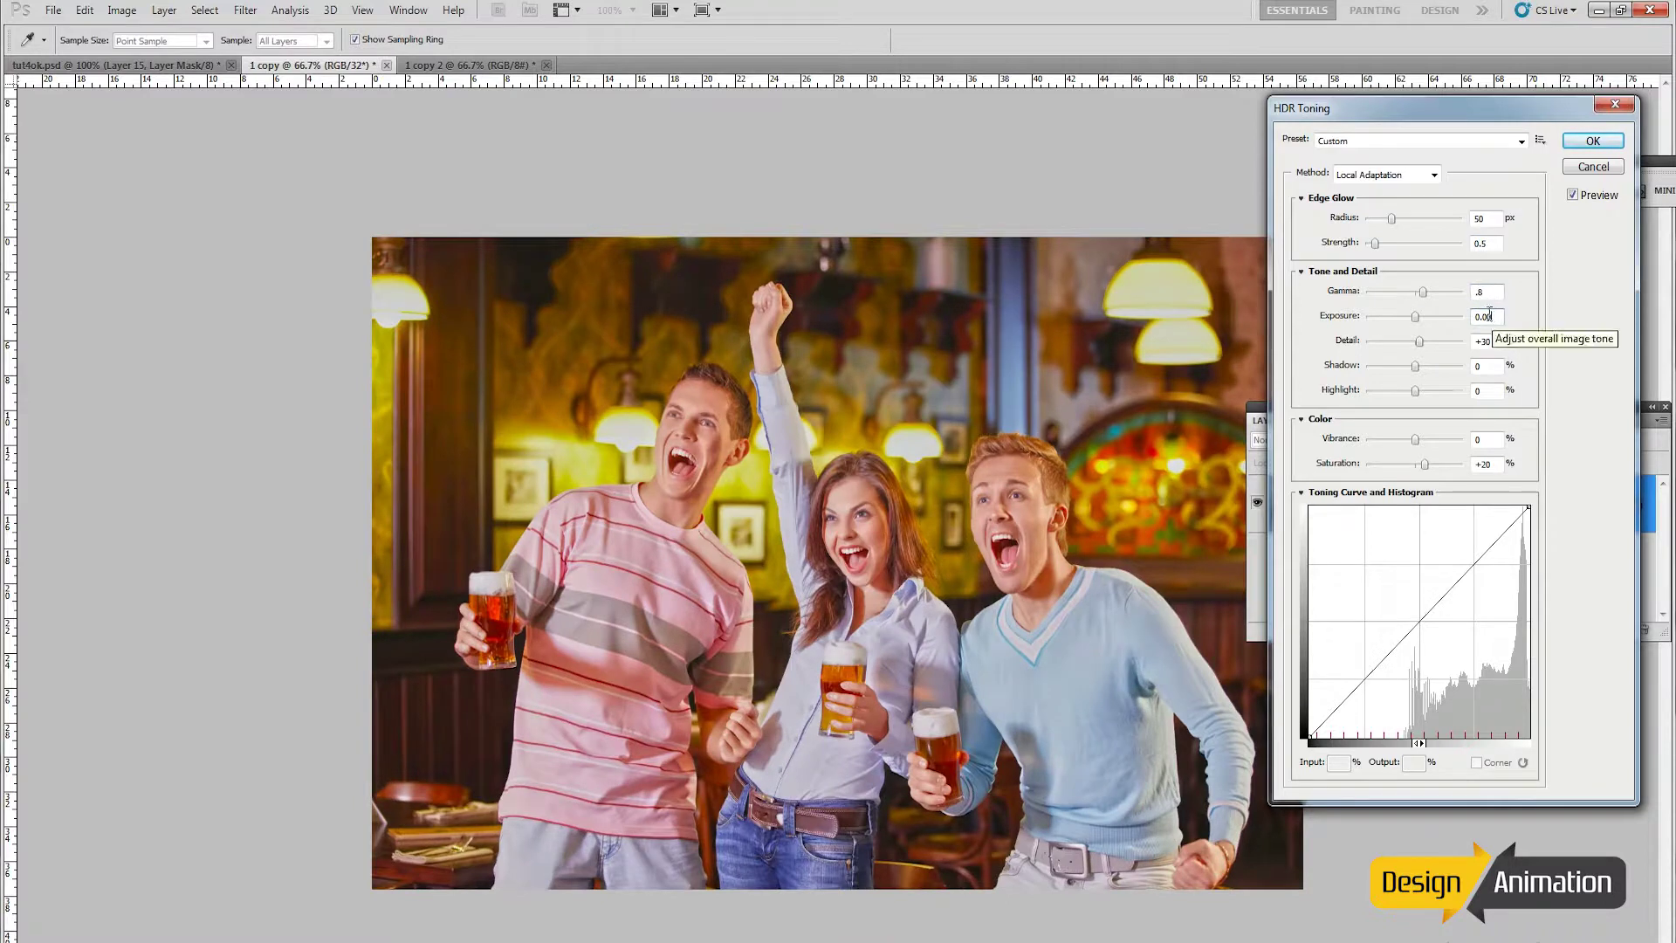
drag(1416, 316, 1412, 318)
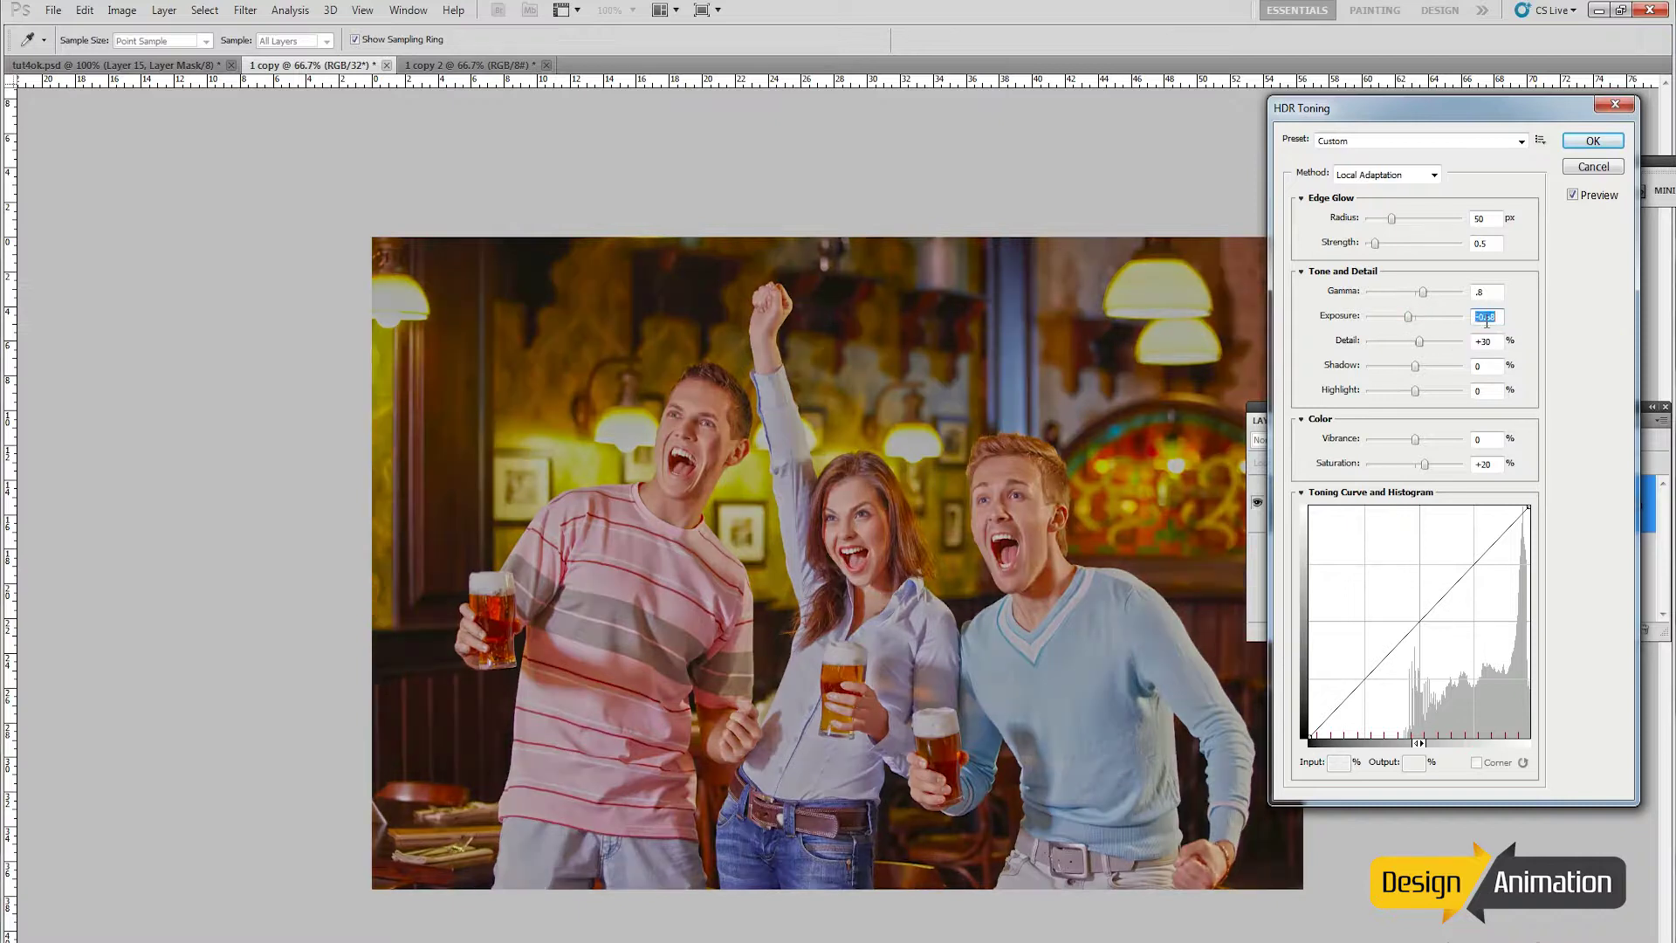
text(-0.3)
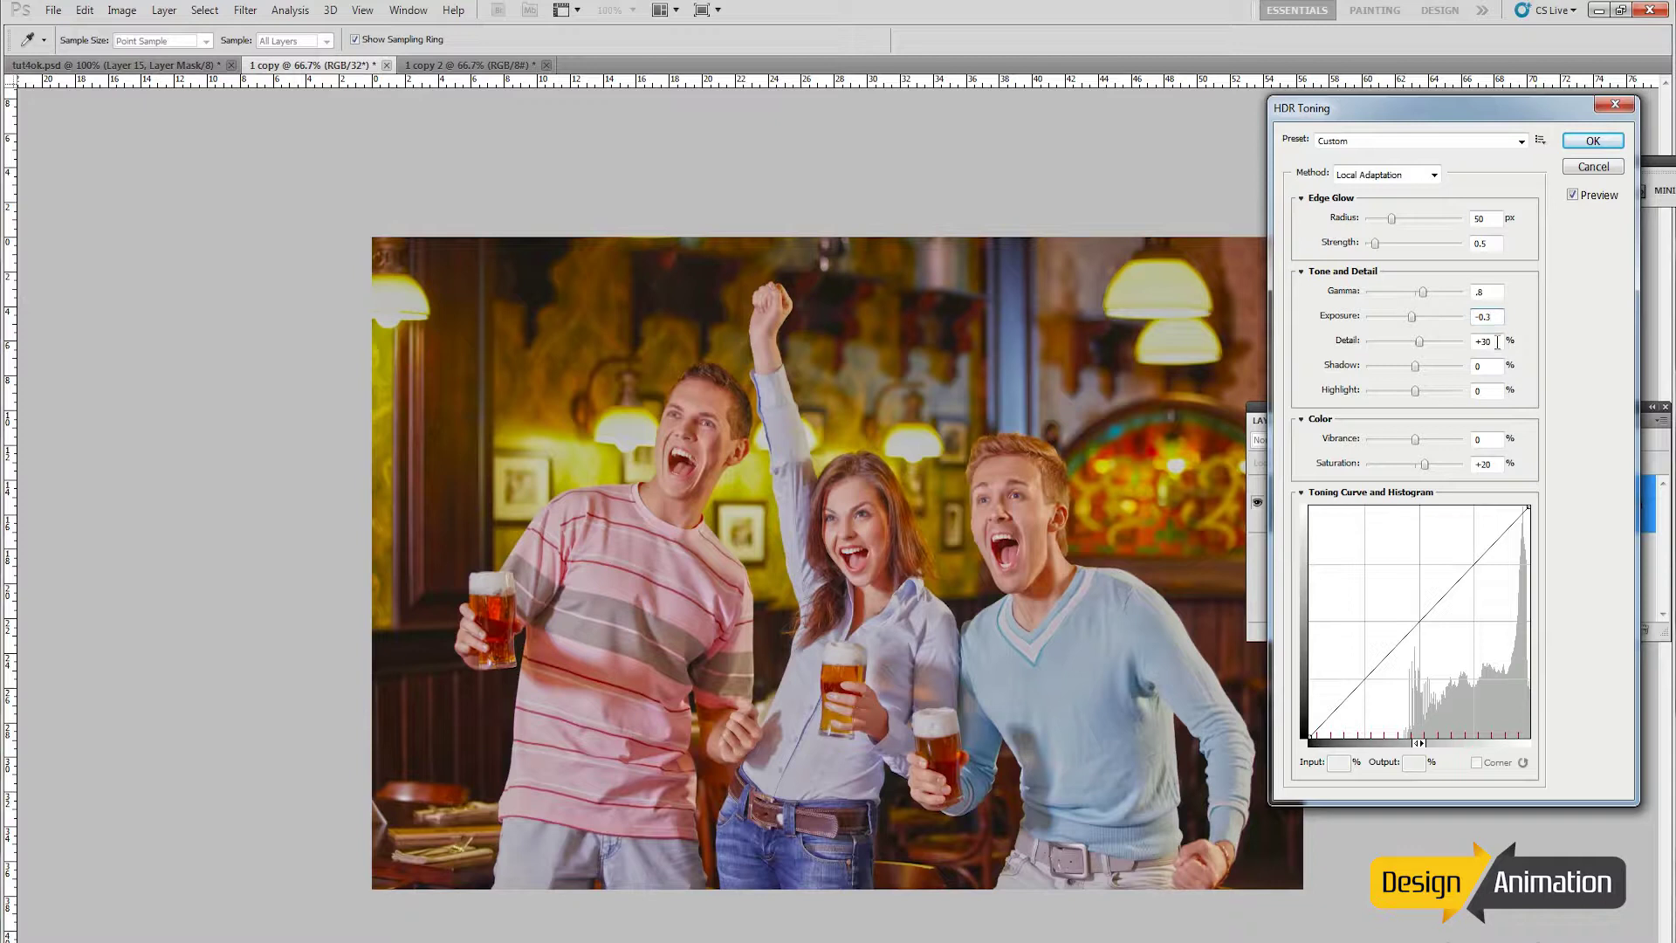
double_click(1497, 342)
text(150)
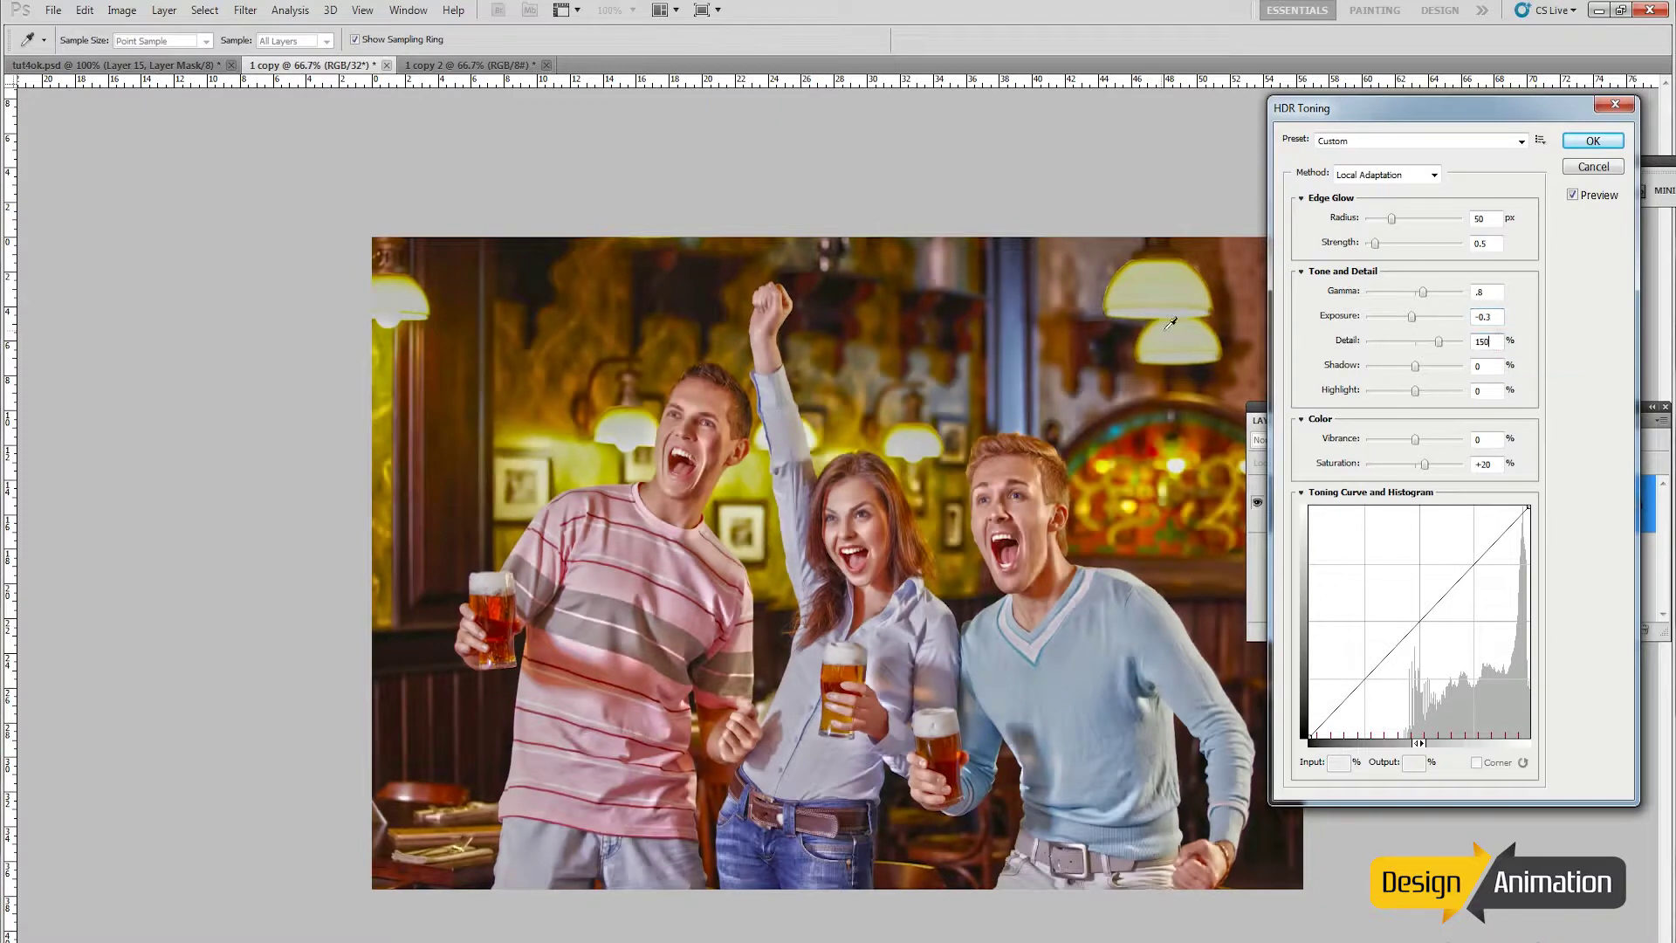
Step: Set the HDR Toning Shadow to -53 and Highlight to 5
click(1498, 365)
text(53)
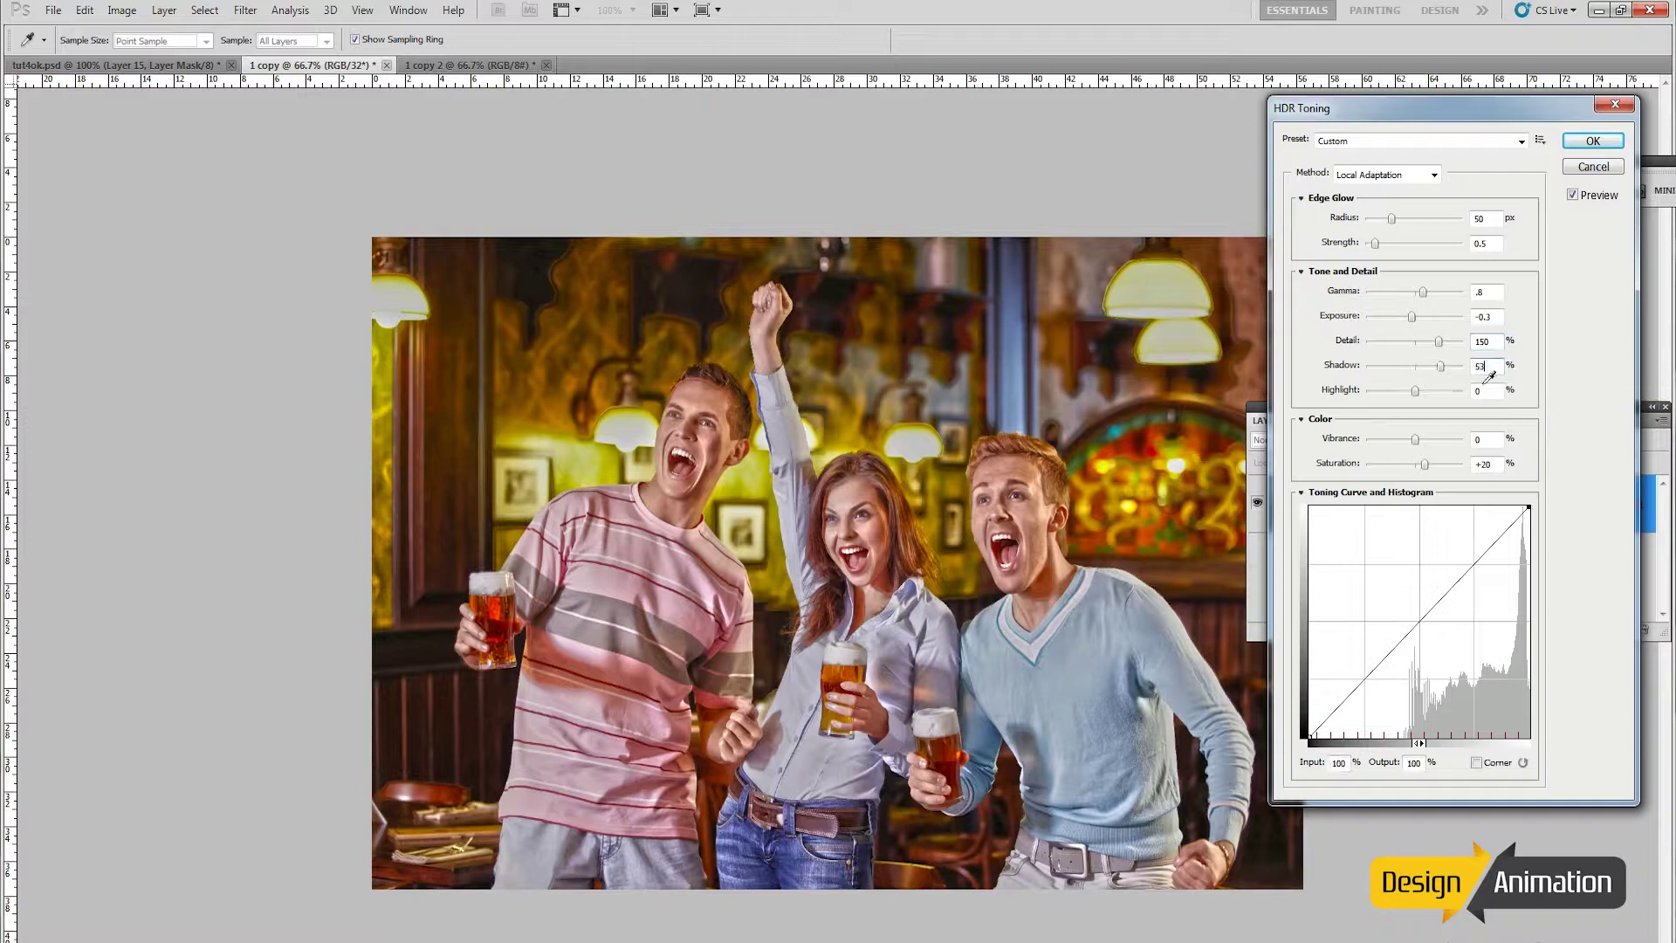
drag(1440, 366, 1406, 366)
text(-53)
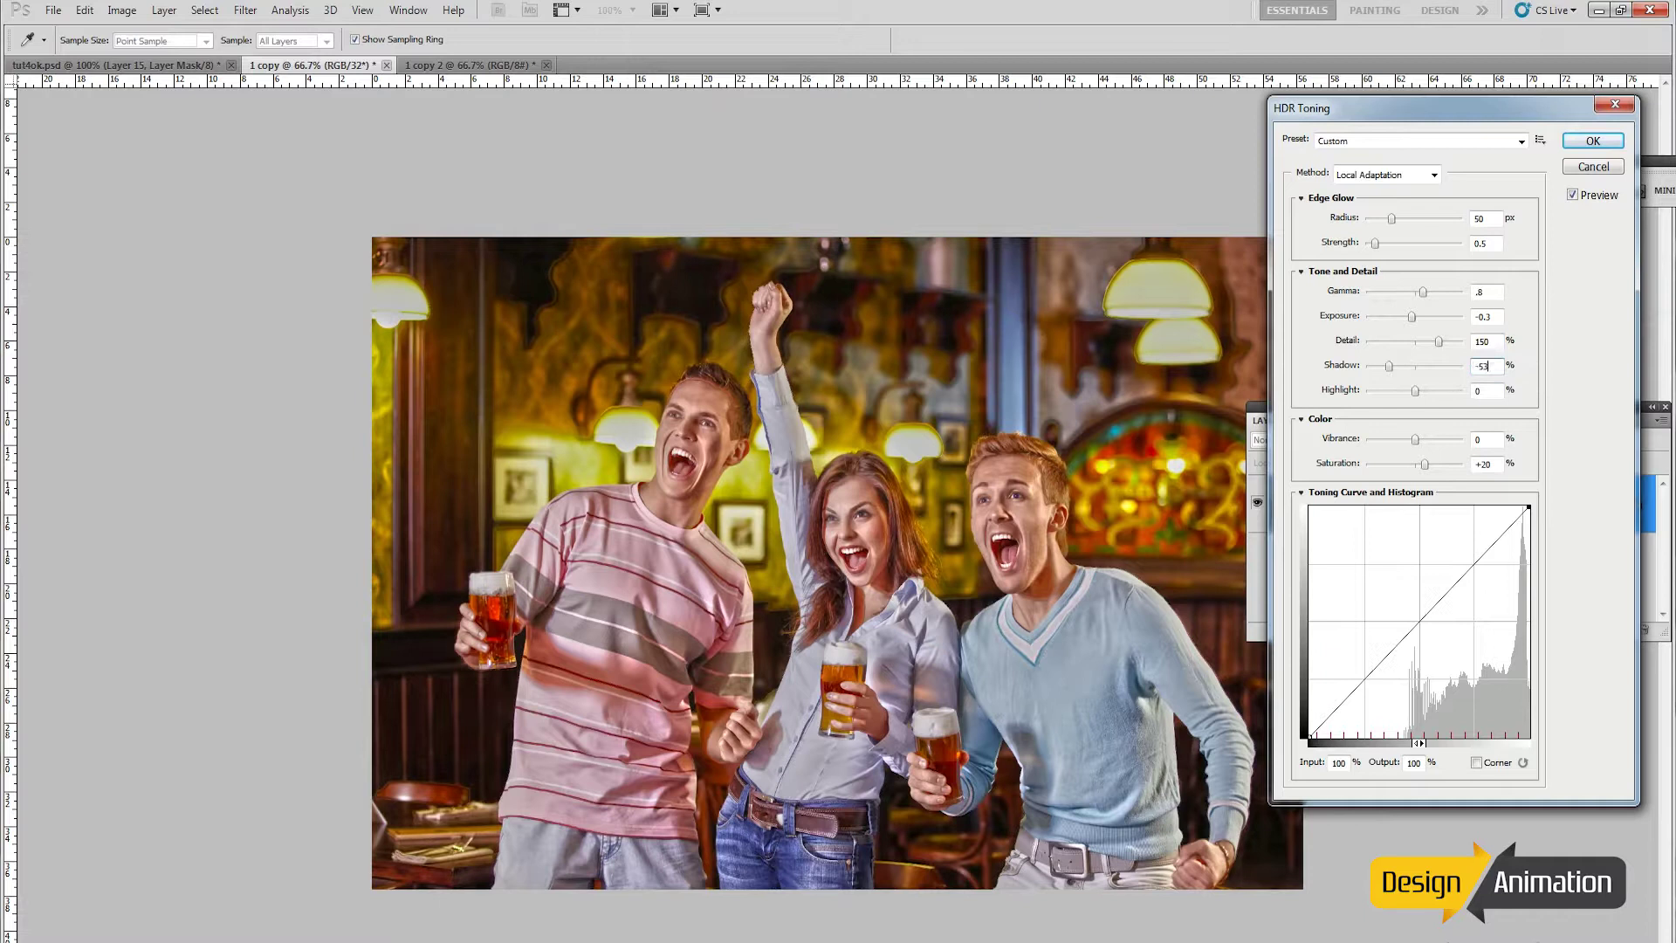
double_click(1491, 390)
text(5)
Step: Set Vibrance to -10 and Saturation to 10 to mute the colours
double_click(1481, 439)
drag(1416, 440, 1408, 440)
text(-10)
double_click(1498, 463)
text(10)
Step: Add three points to the toning curve and set the top one to Input 85, Output 82
click(1365, 678)
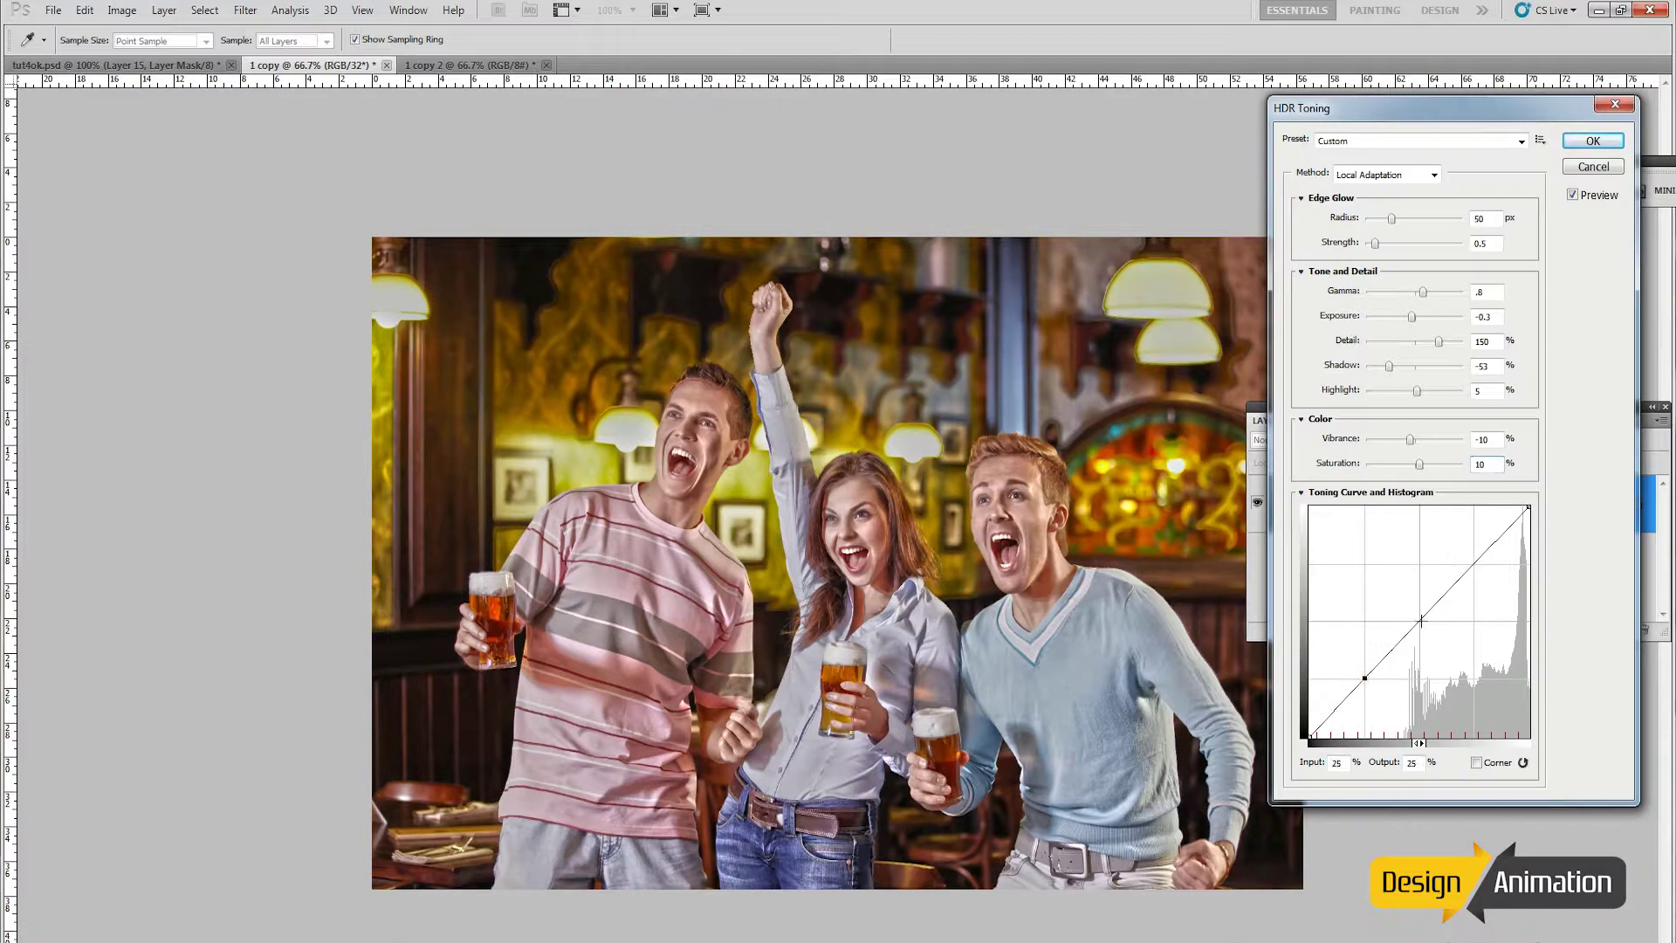
click(1418, 620)
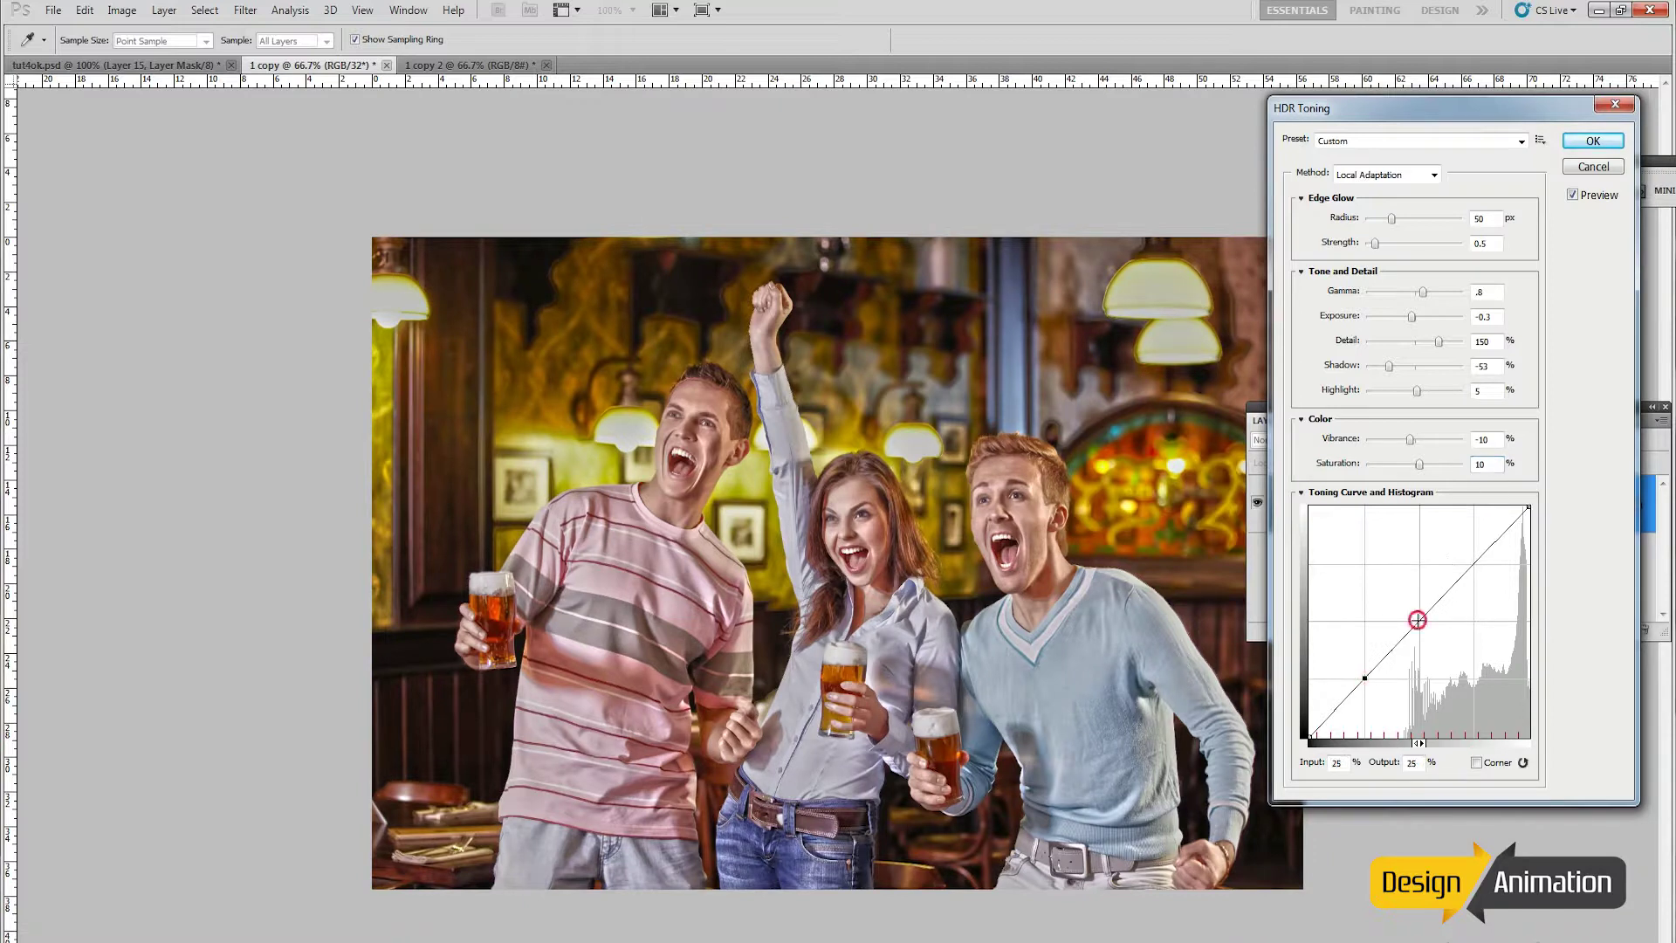
click(1474, 562)
click(1347, 759)
text(85)
key(BackSpace)
text(2)
click(1419, 760)
double_click(1420, 760)
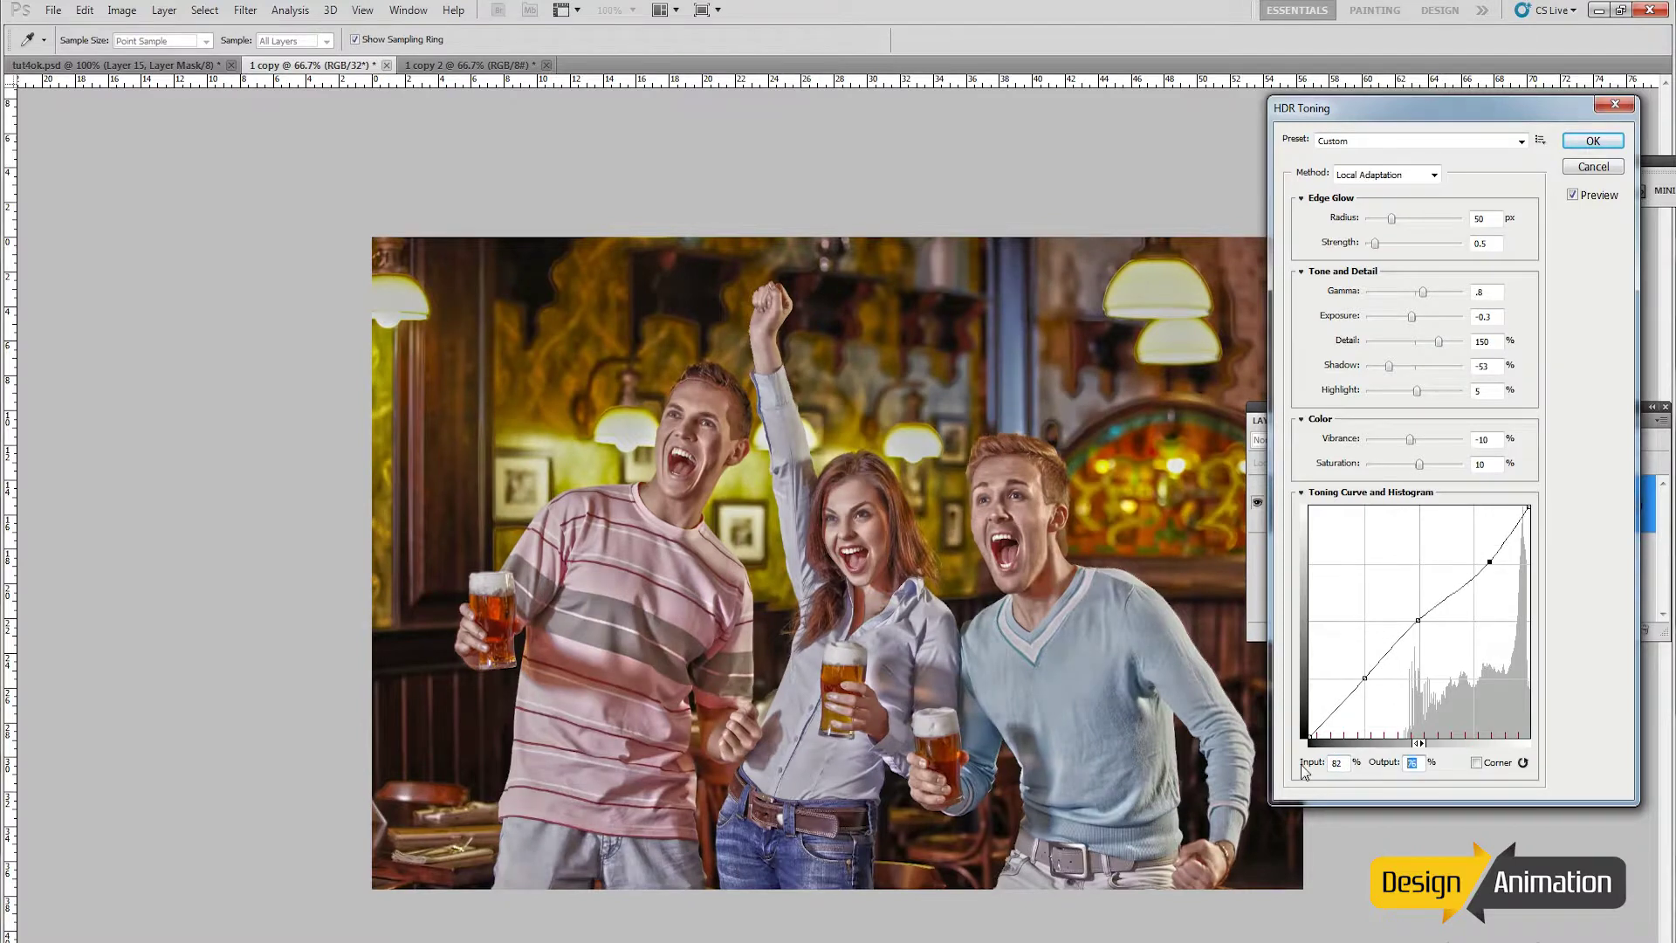
double_click(1337, 763)
text(85)
double_click(1415, 763)
text(82)
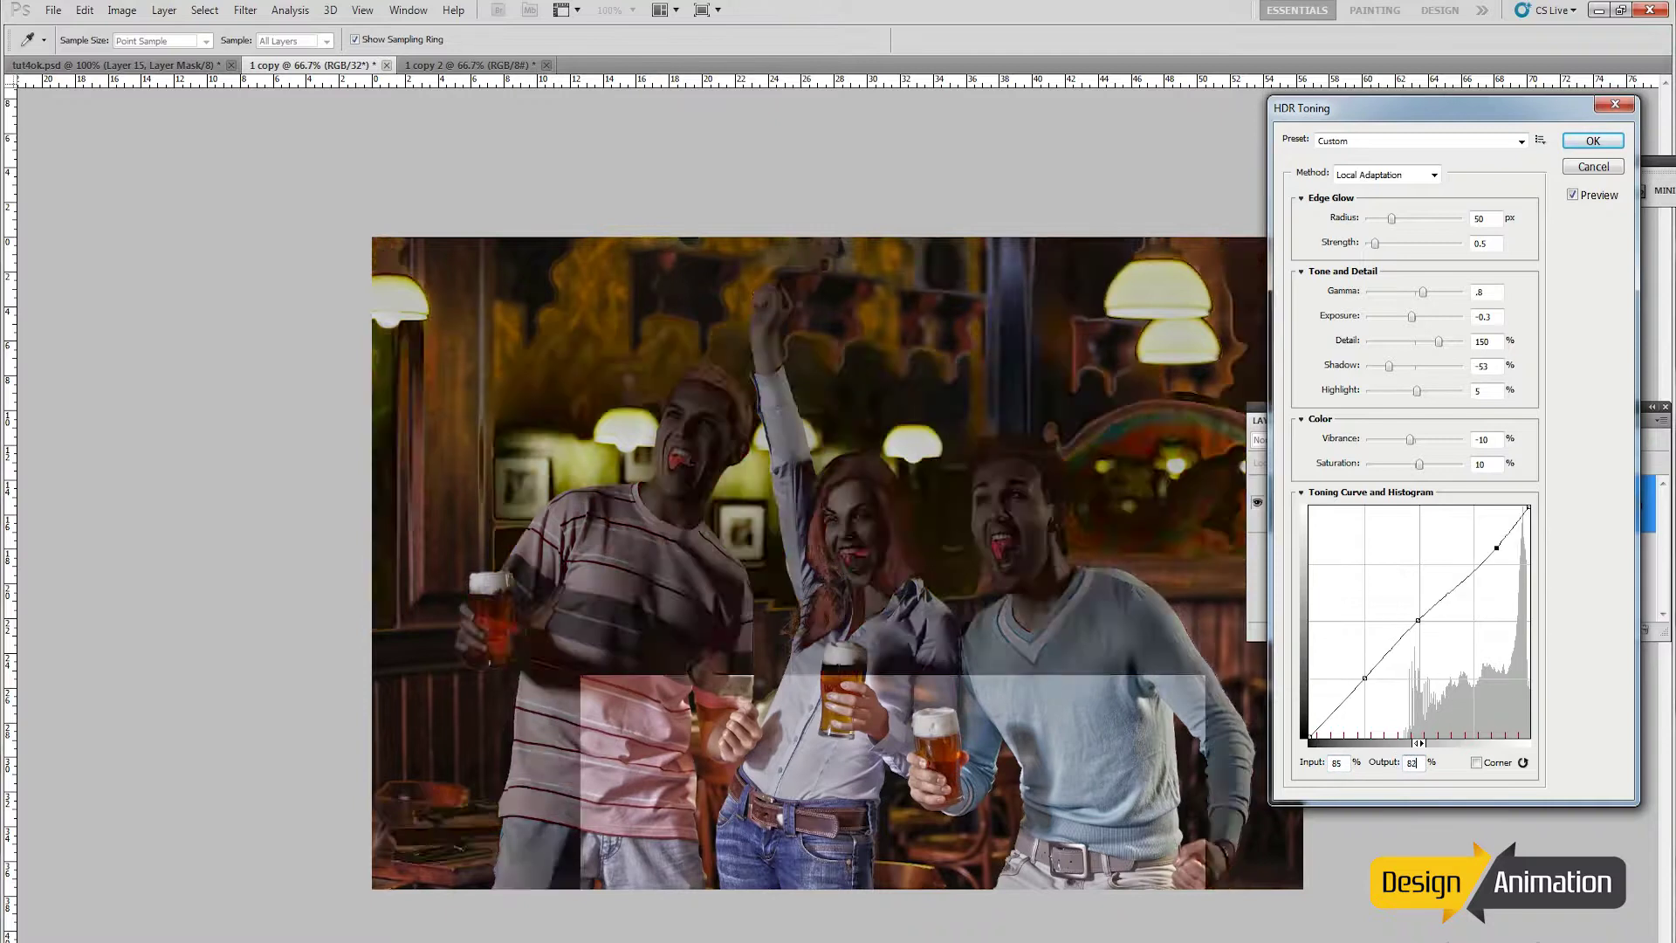
Step: Set the middle curve point's input to 52 and the shadow point to 26/20, then apply HDR Toning
click(1418, 620)
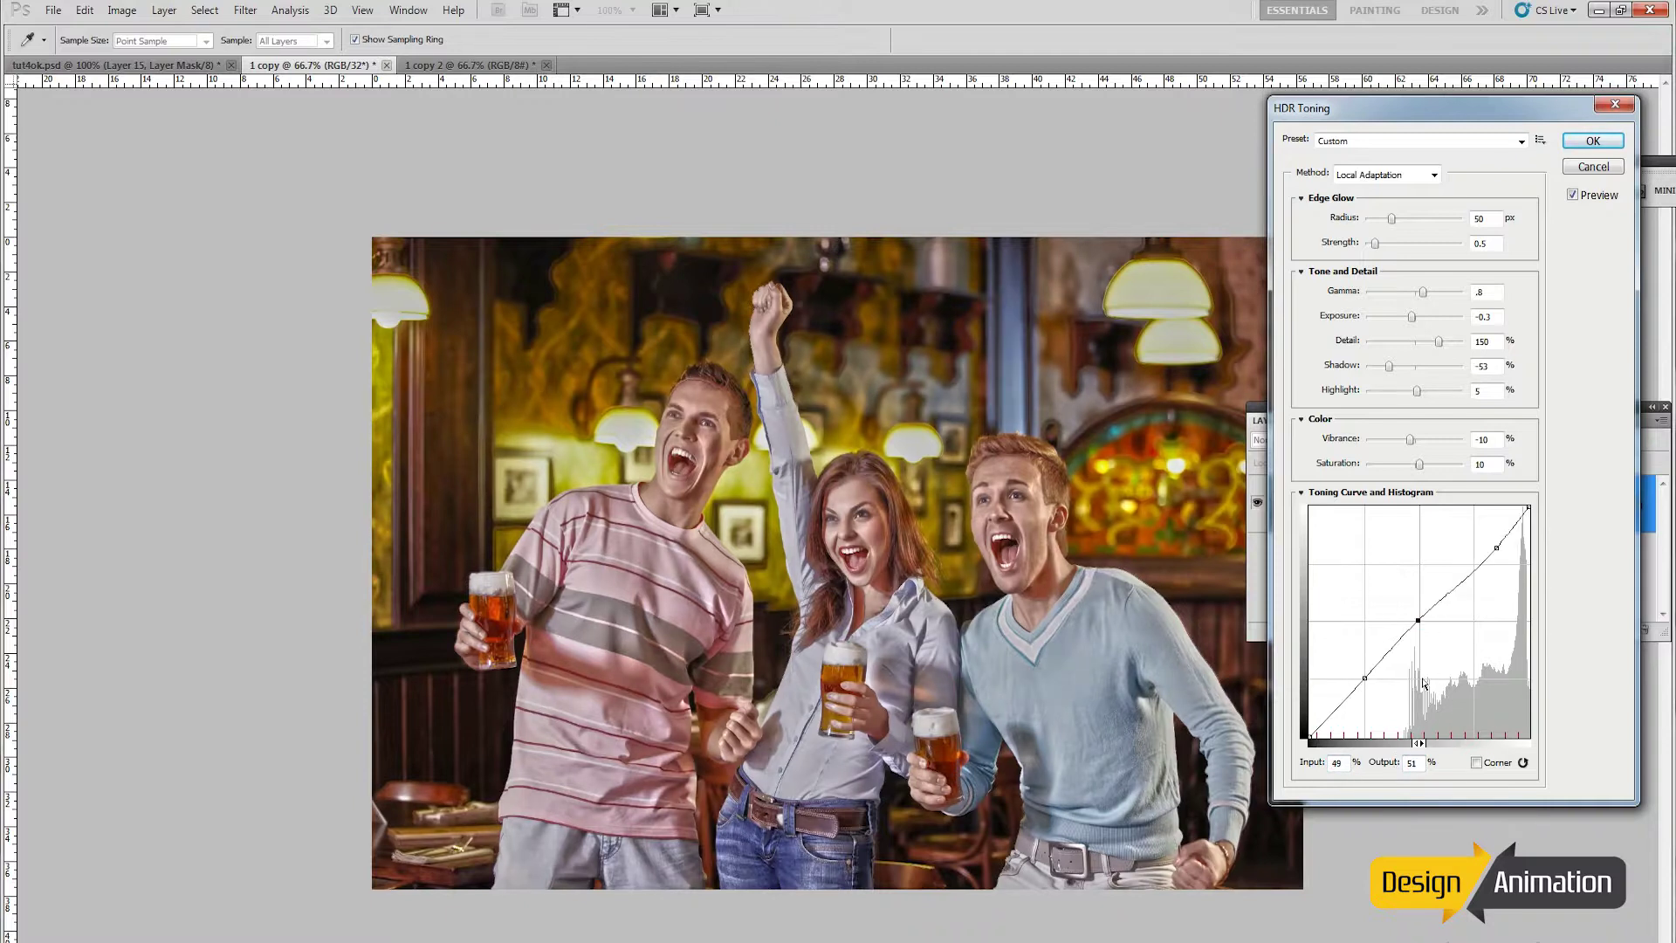
double_click(1337, 763)
text(52)
click(1362, 675)
double_click(1349, 762)
text(26)
text(20)
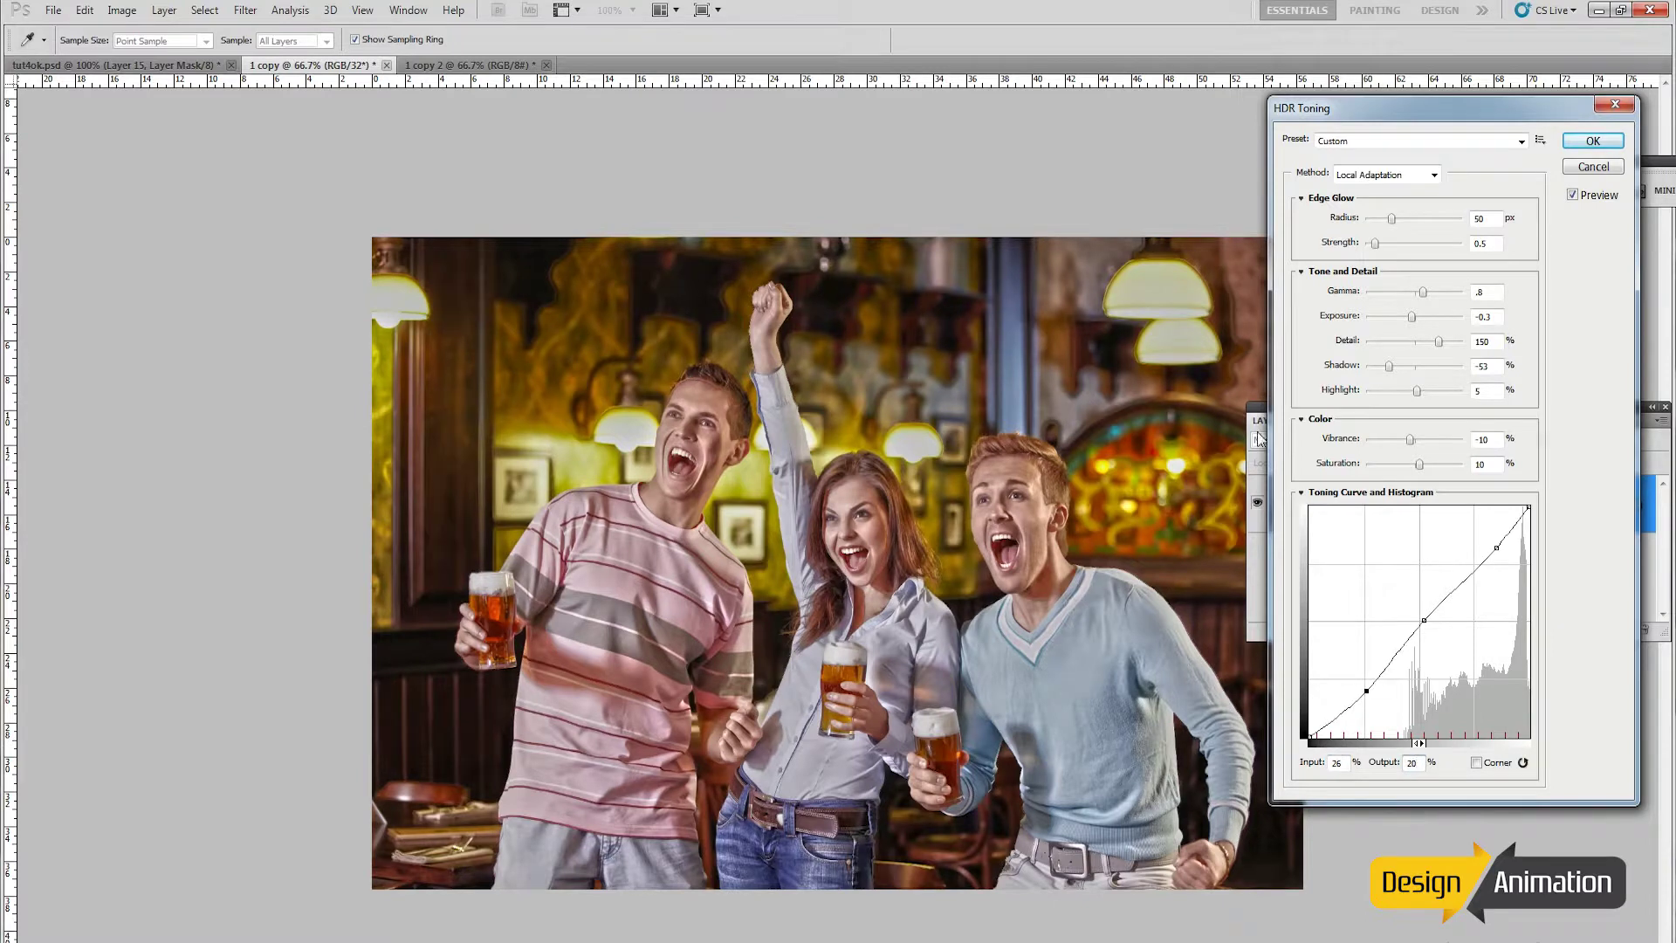
click(1601, 143)
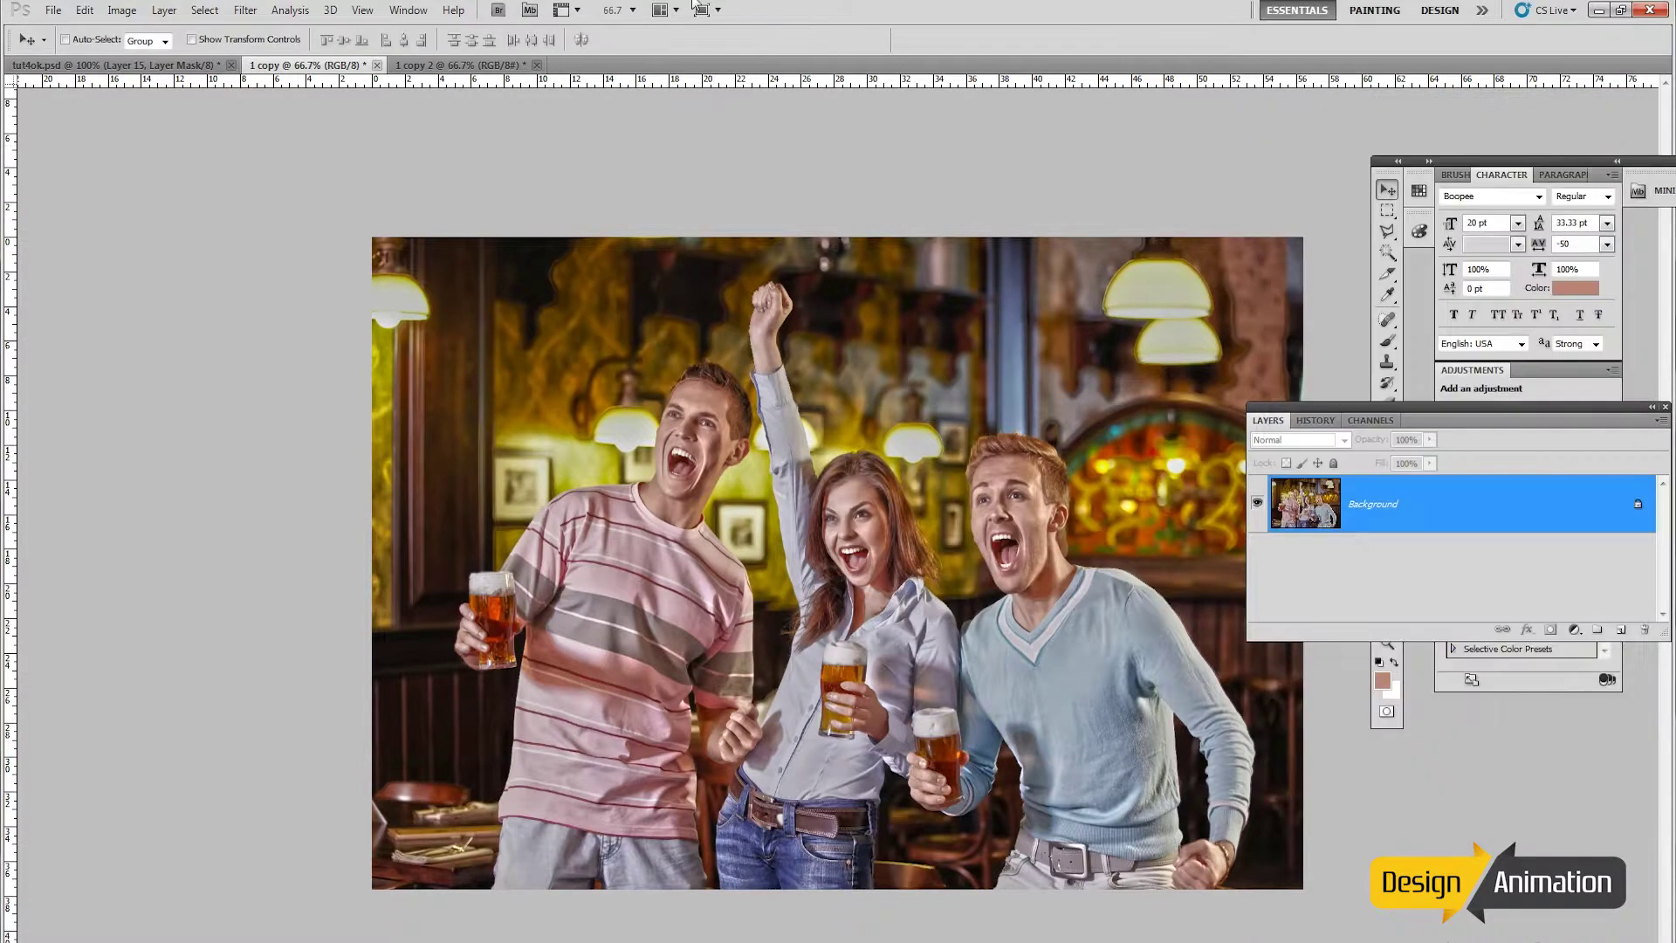
Step: Select all of the untoned photo and copy it
drag(1334, 406, 1374, 731)
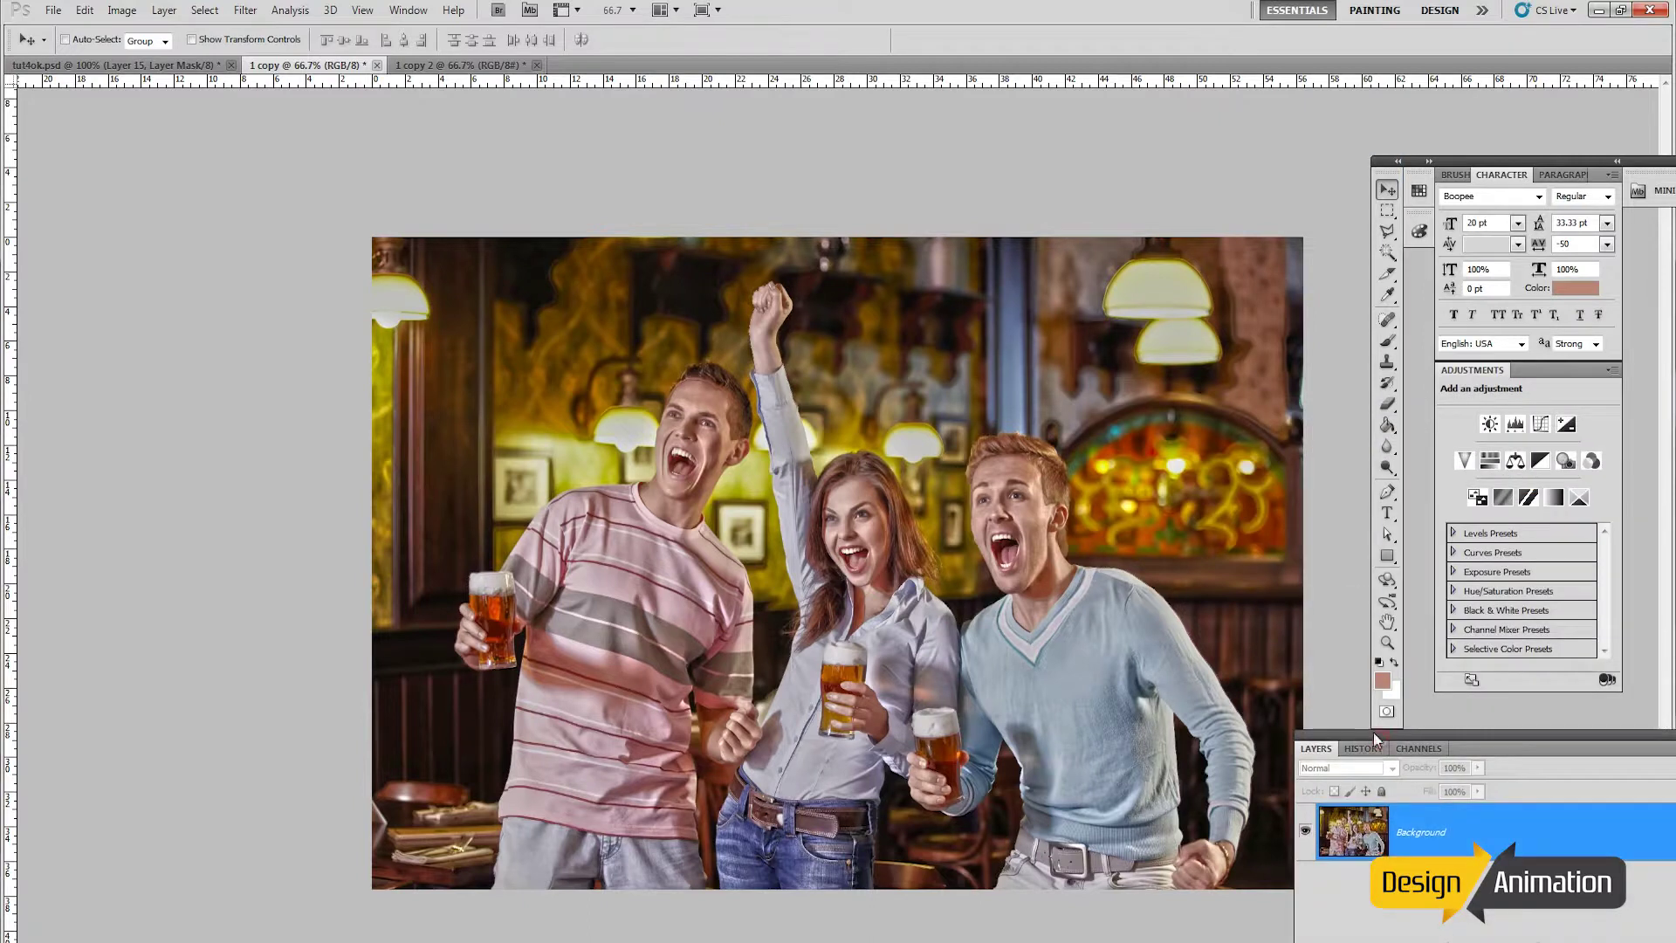
click(487, 65)
click(209, 11)
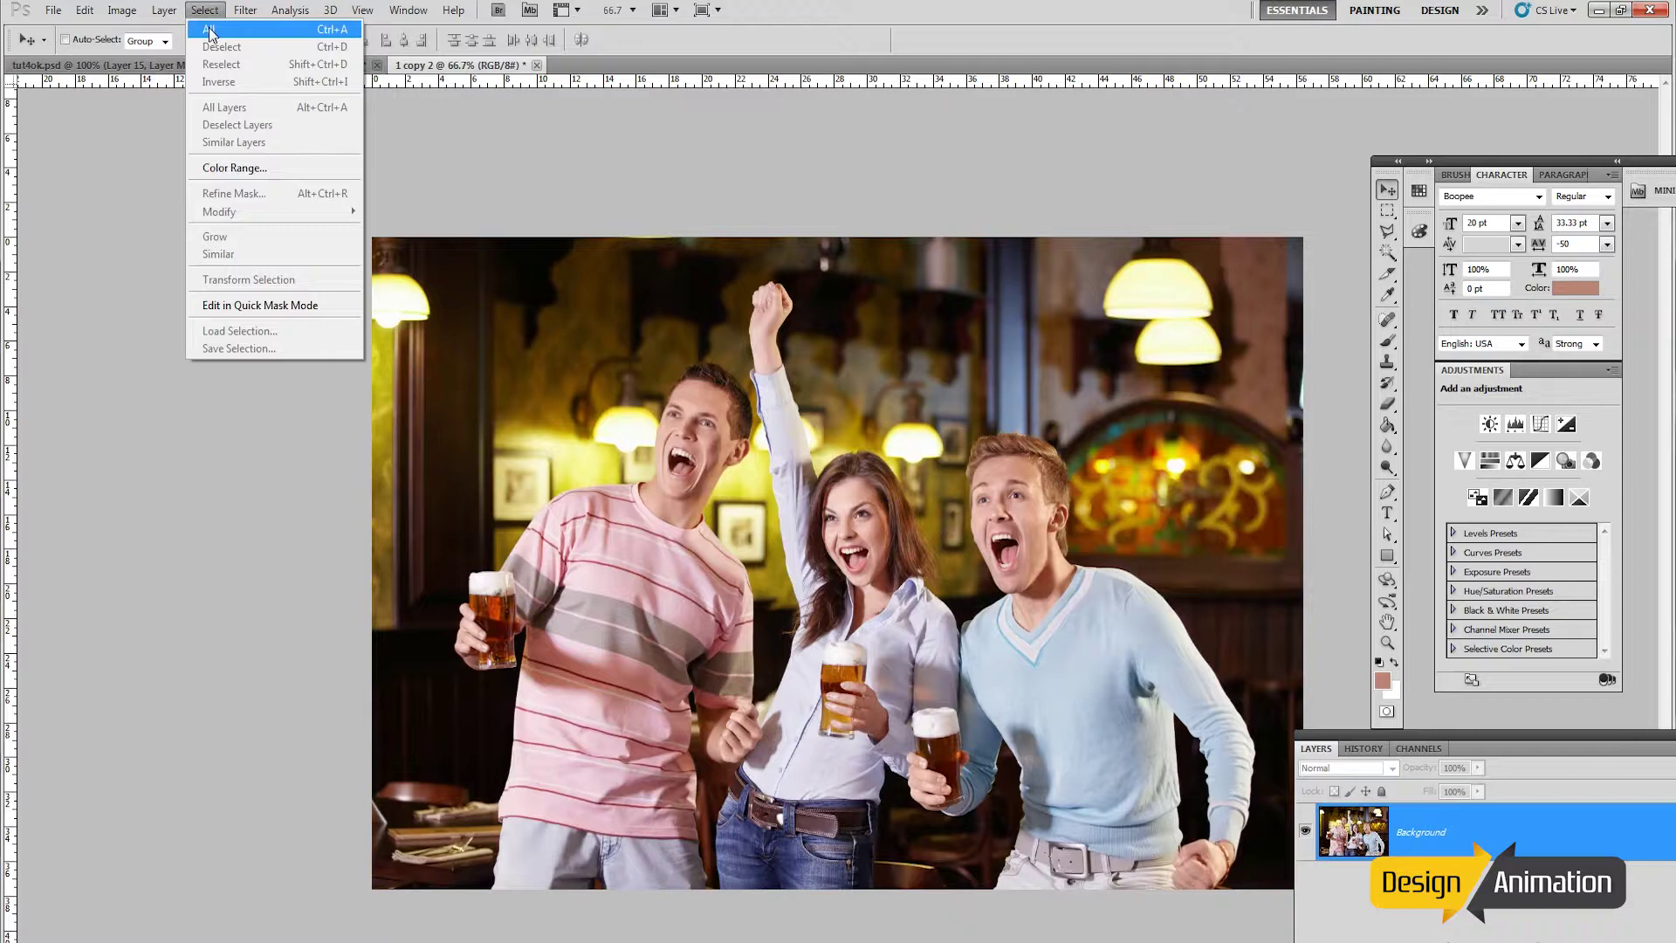
click(209, 30)
click(85, 11)
click(122, 131)
Step: Paste the untoned photo into the HDR-toned document as Layer 1 with Color blend mode
click(262, 66)
click(85, 10)
click(122, 168)
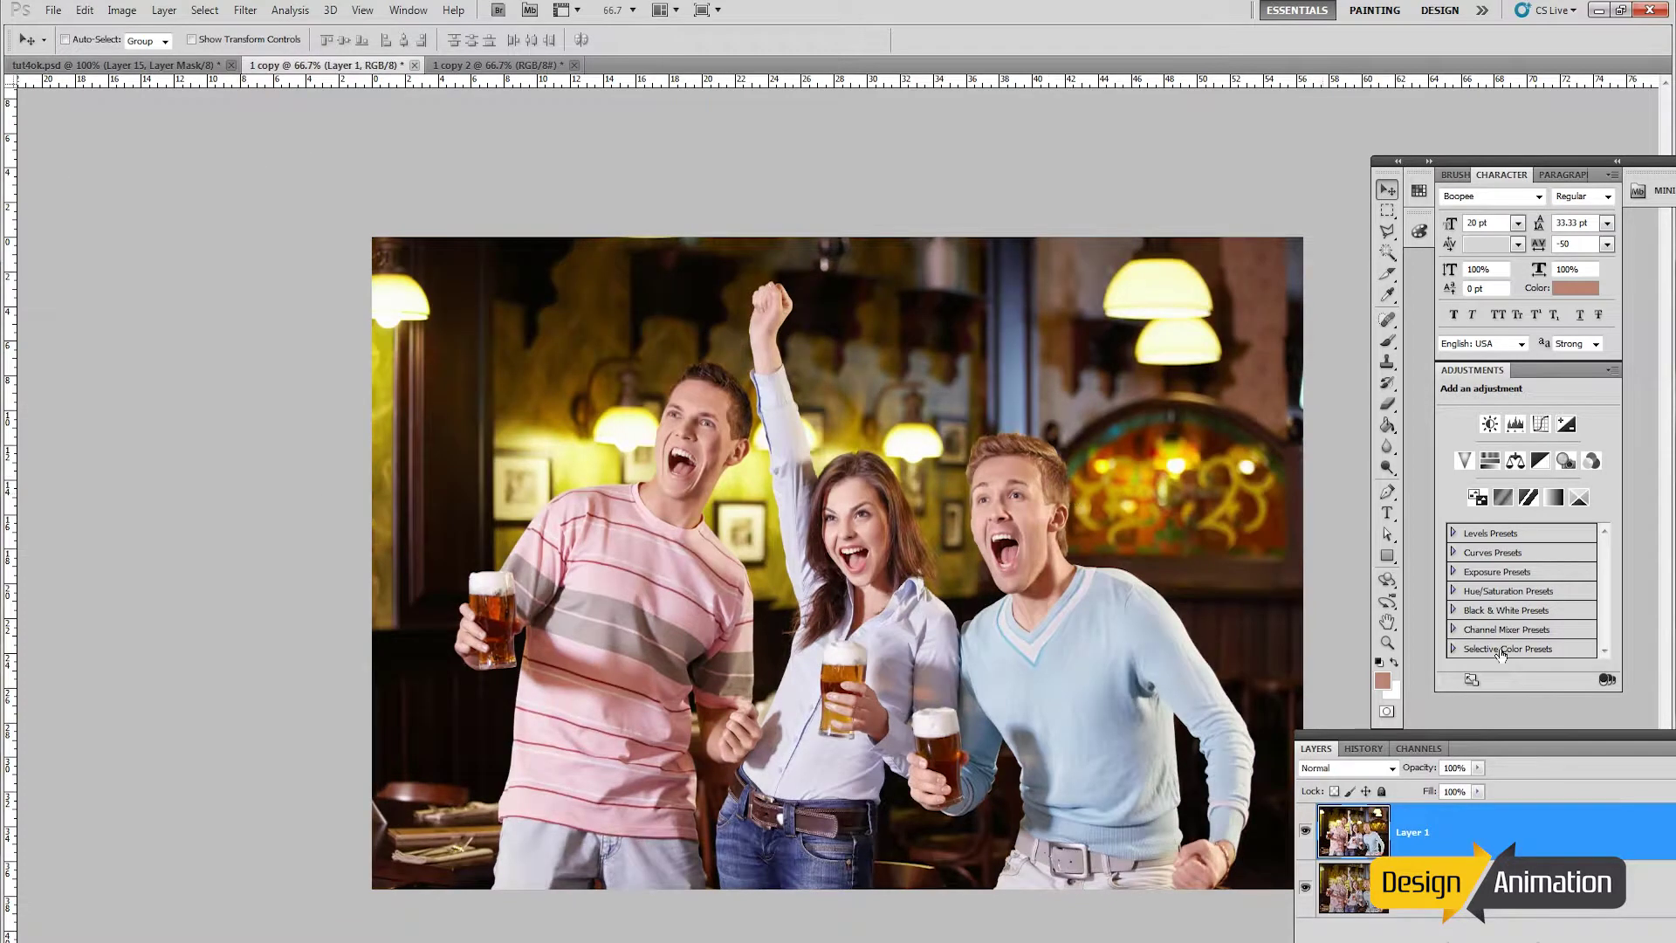
click(1390, 768)
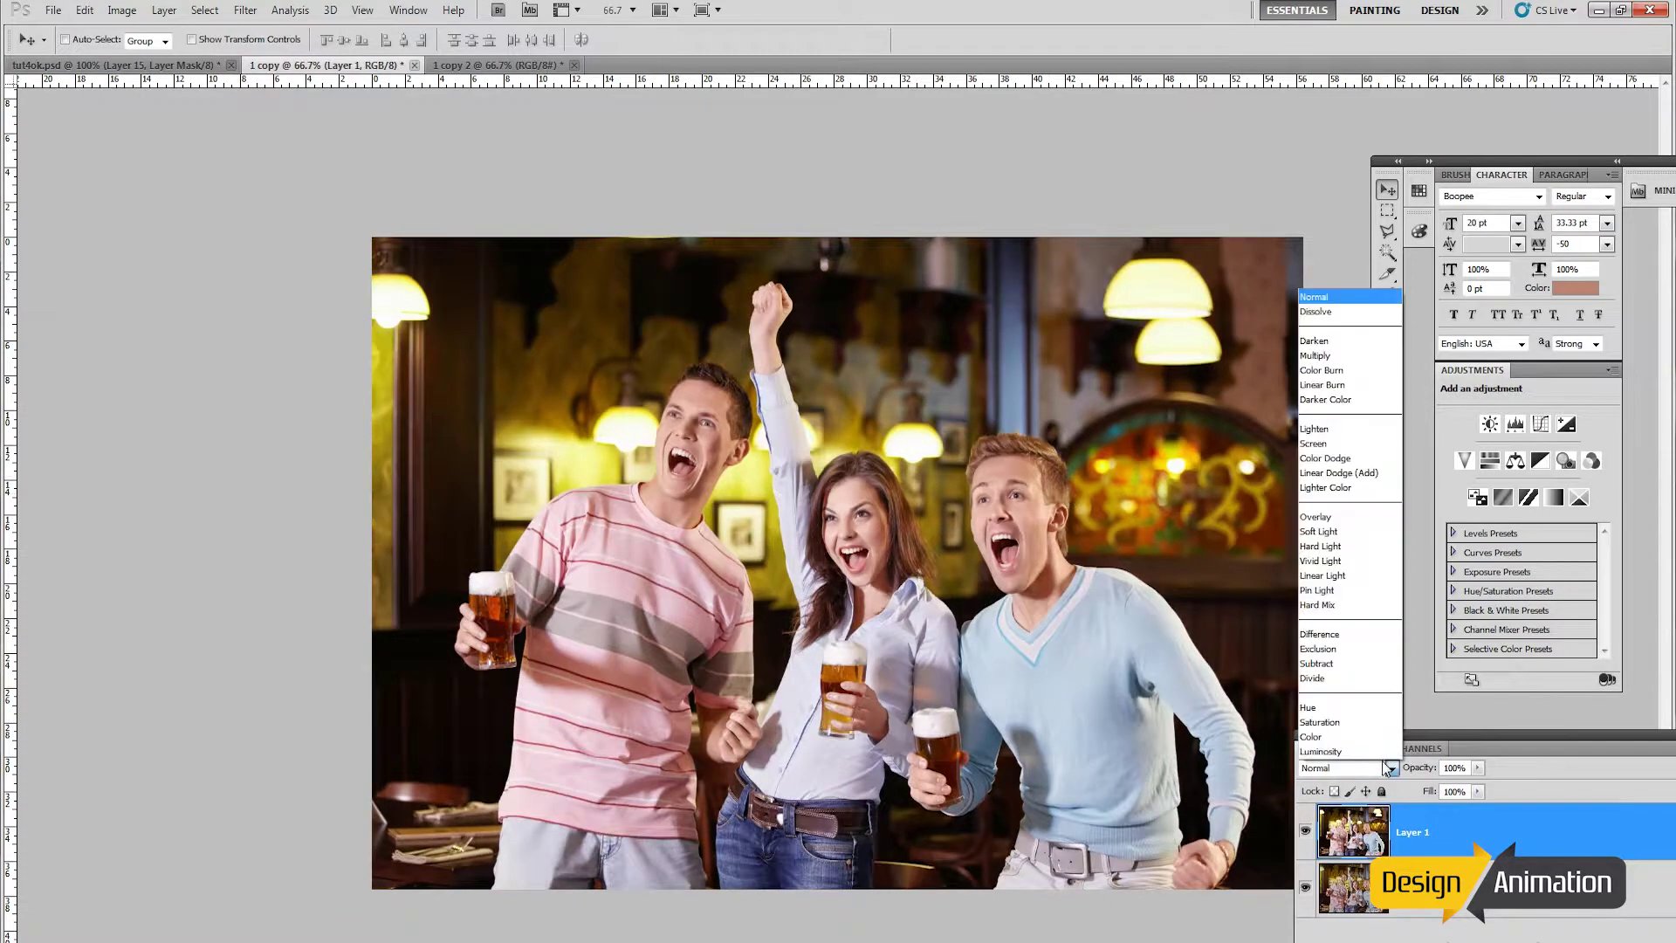
click(1358, 736)
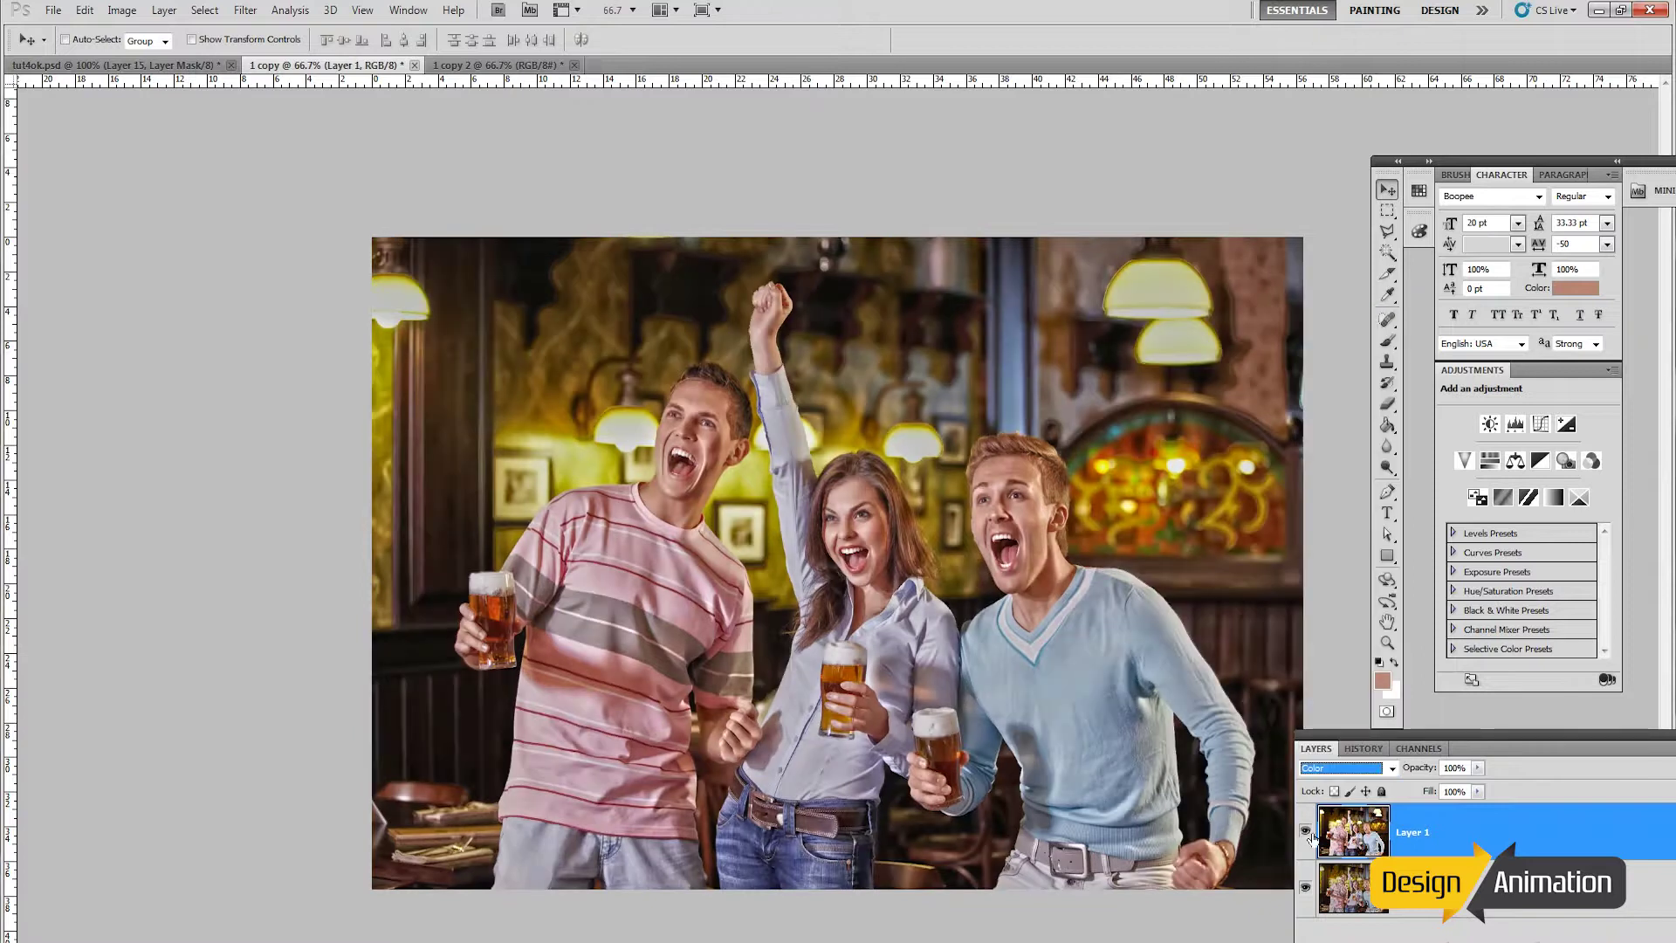
Step: Toggle Layer 1 on and off to compare, then move the panels higher
click(1307, 835)
click(1307, 835)
click(1307, 835)
click(1307, 834)
click(1307, 835)
click(1307, 834)
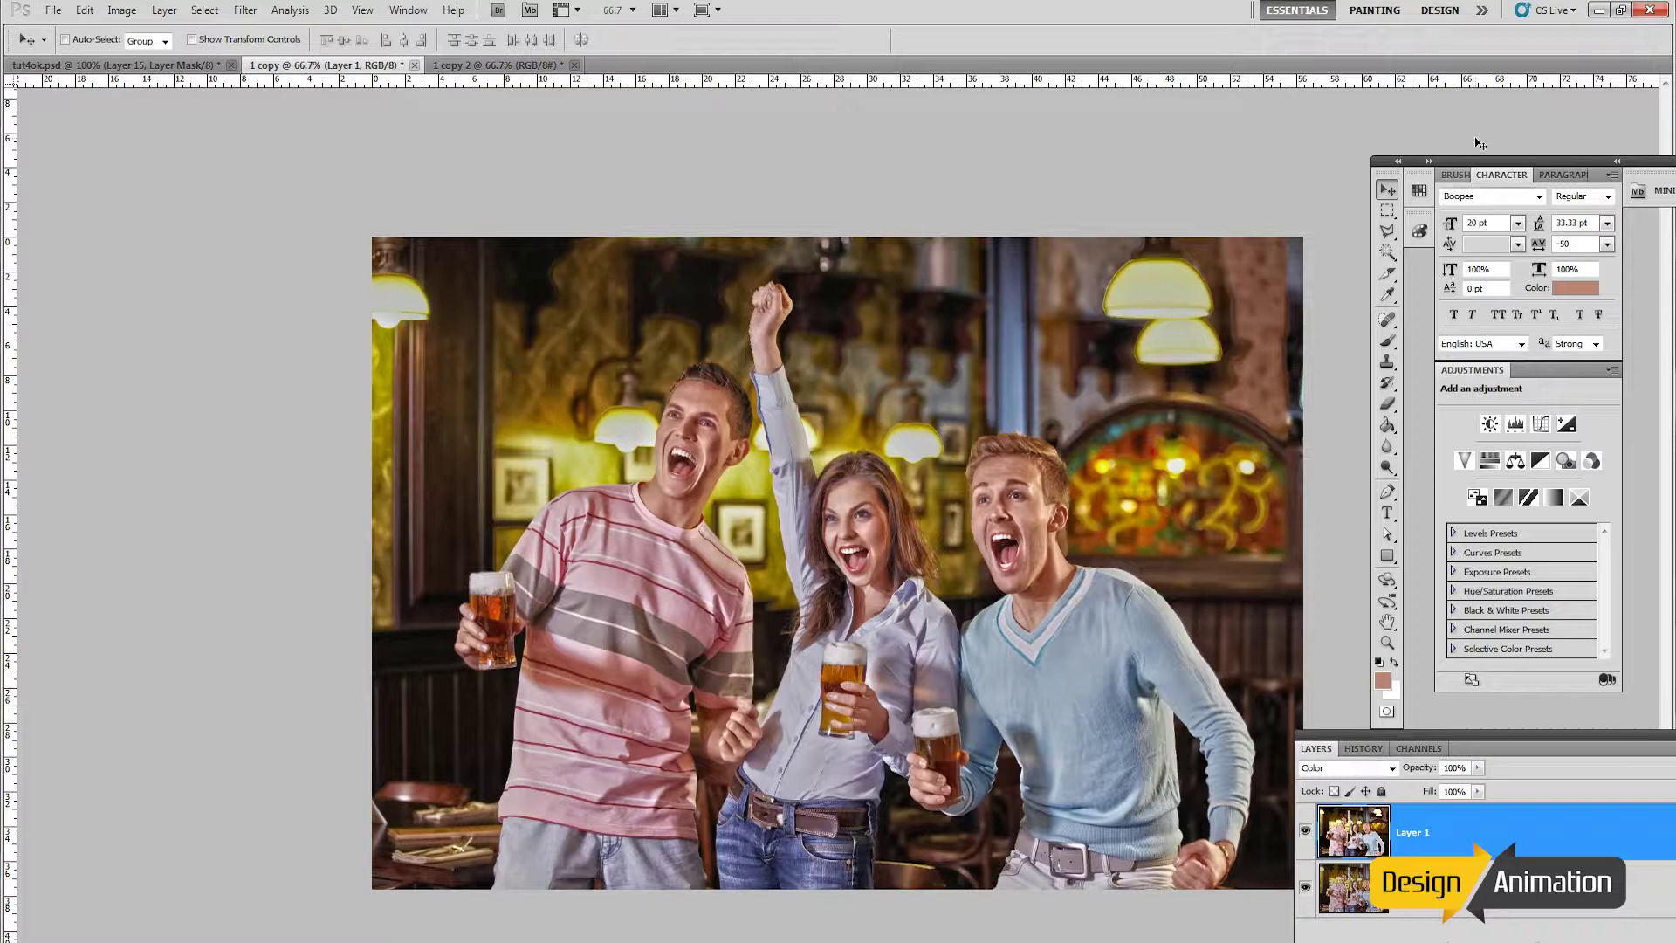
drag(1487, 160, 1484, 76)
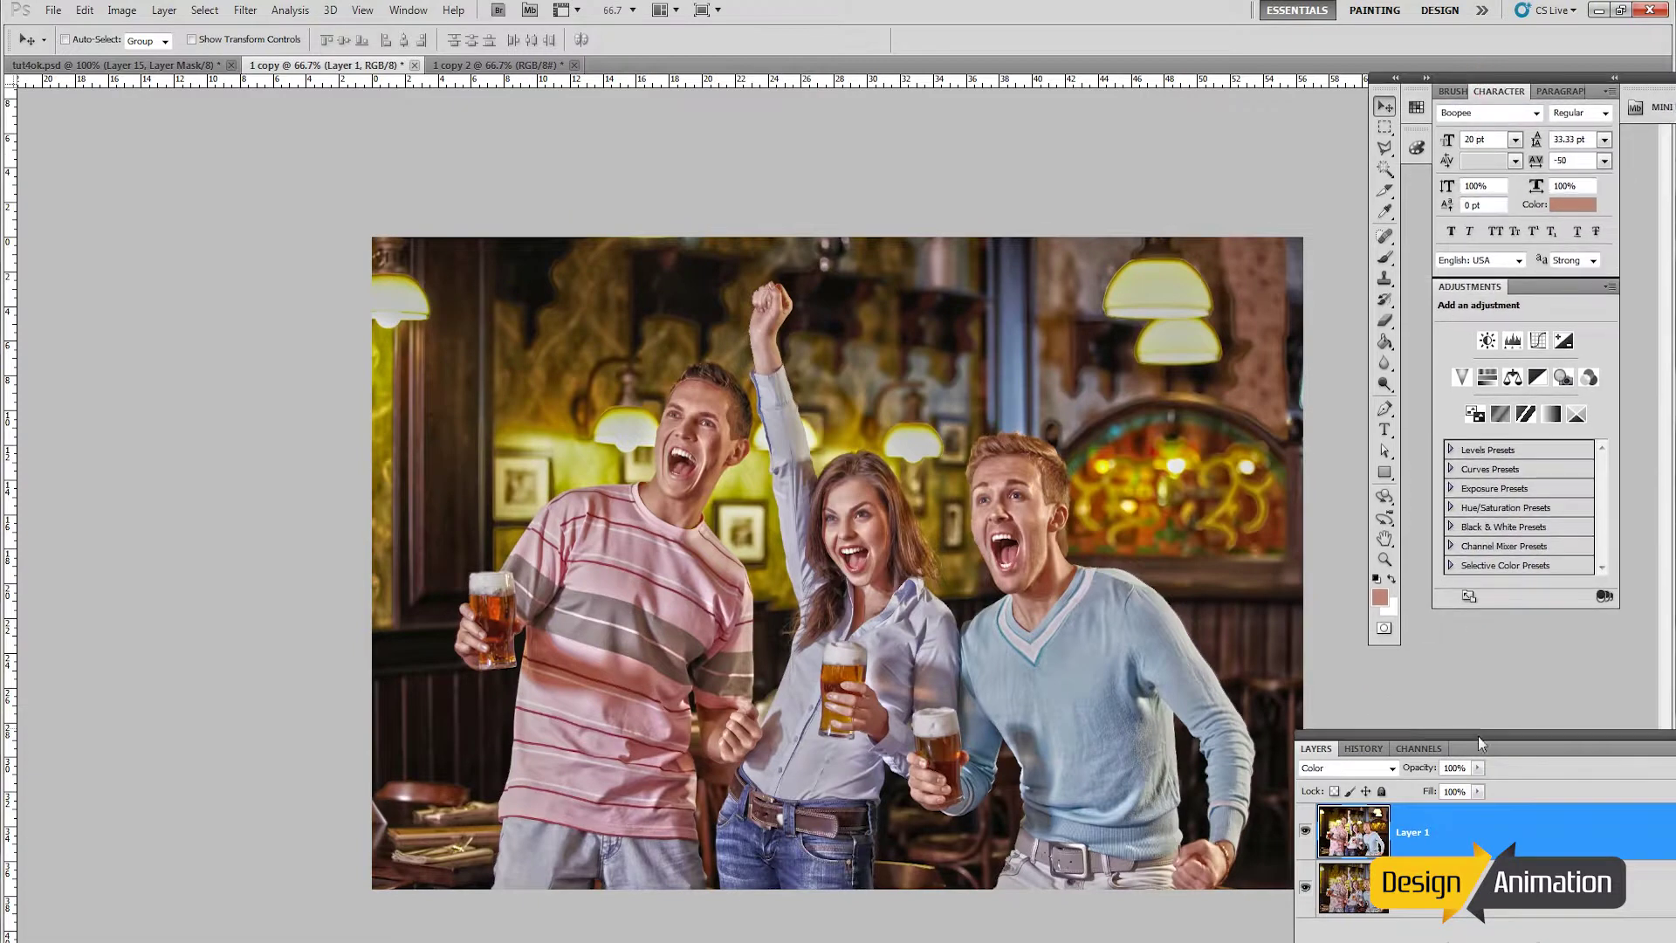
drag(1491, 741, 1507, 638)
Step: Enlarge the Layers panel, then open the Color Balance adjustment and dismiss it unchanged
drag(1484, 867, 1485, 939)
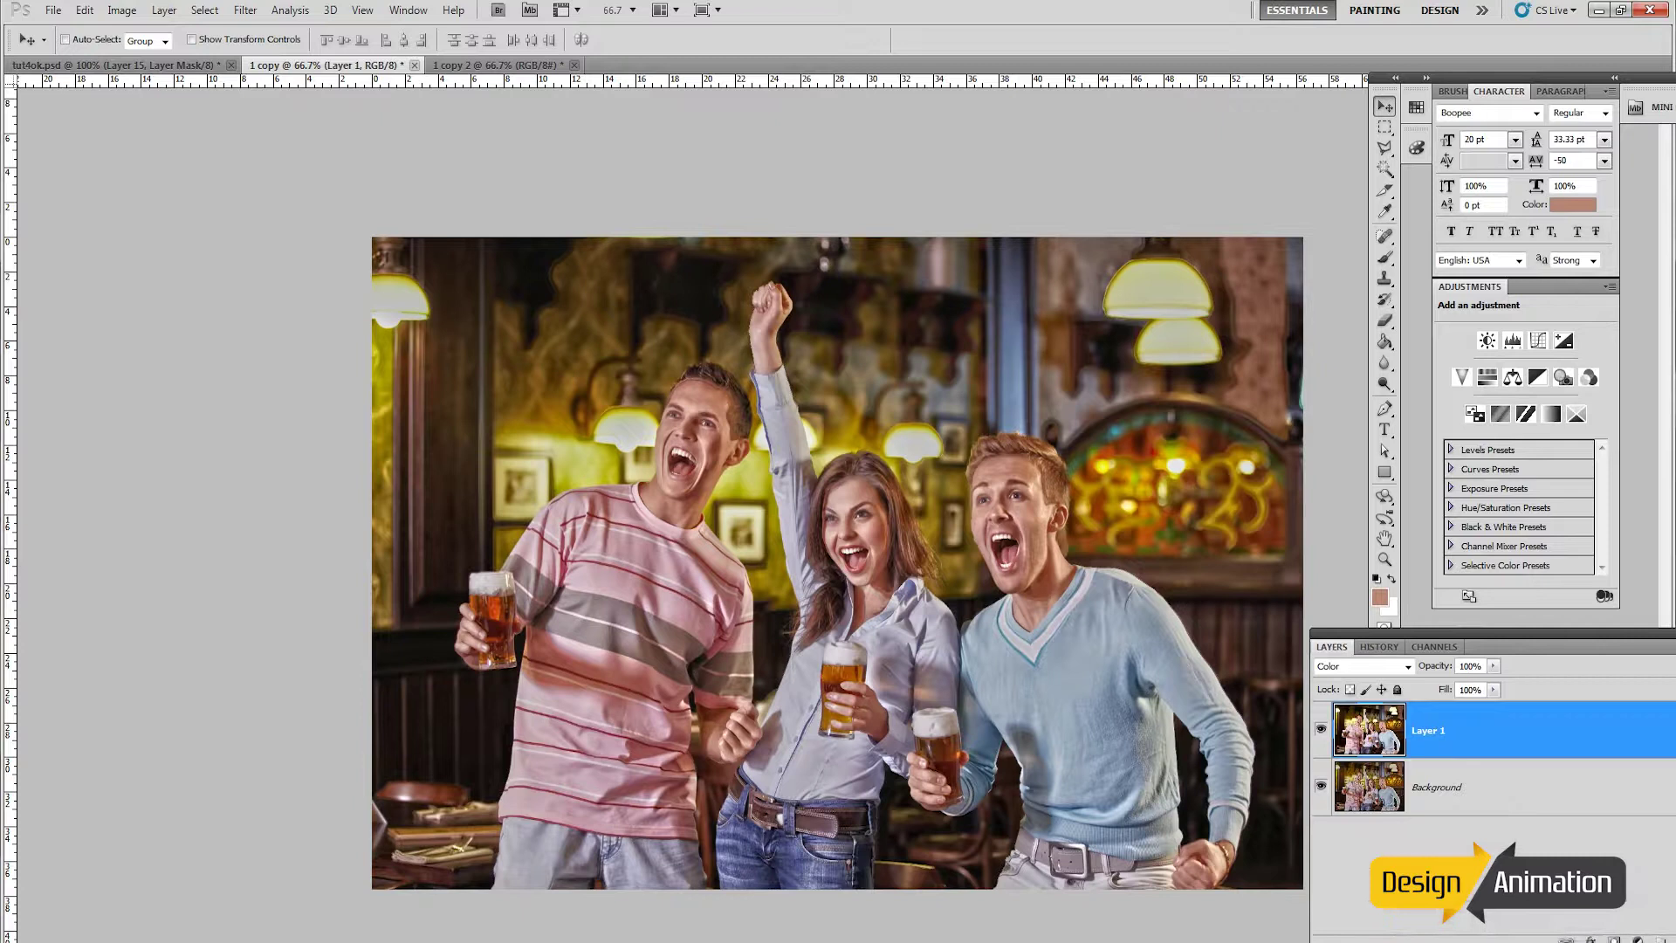
click(122, 10)
mouse_move(264, 63)
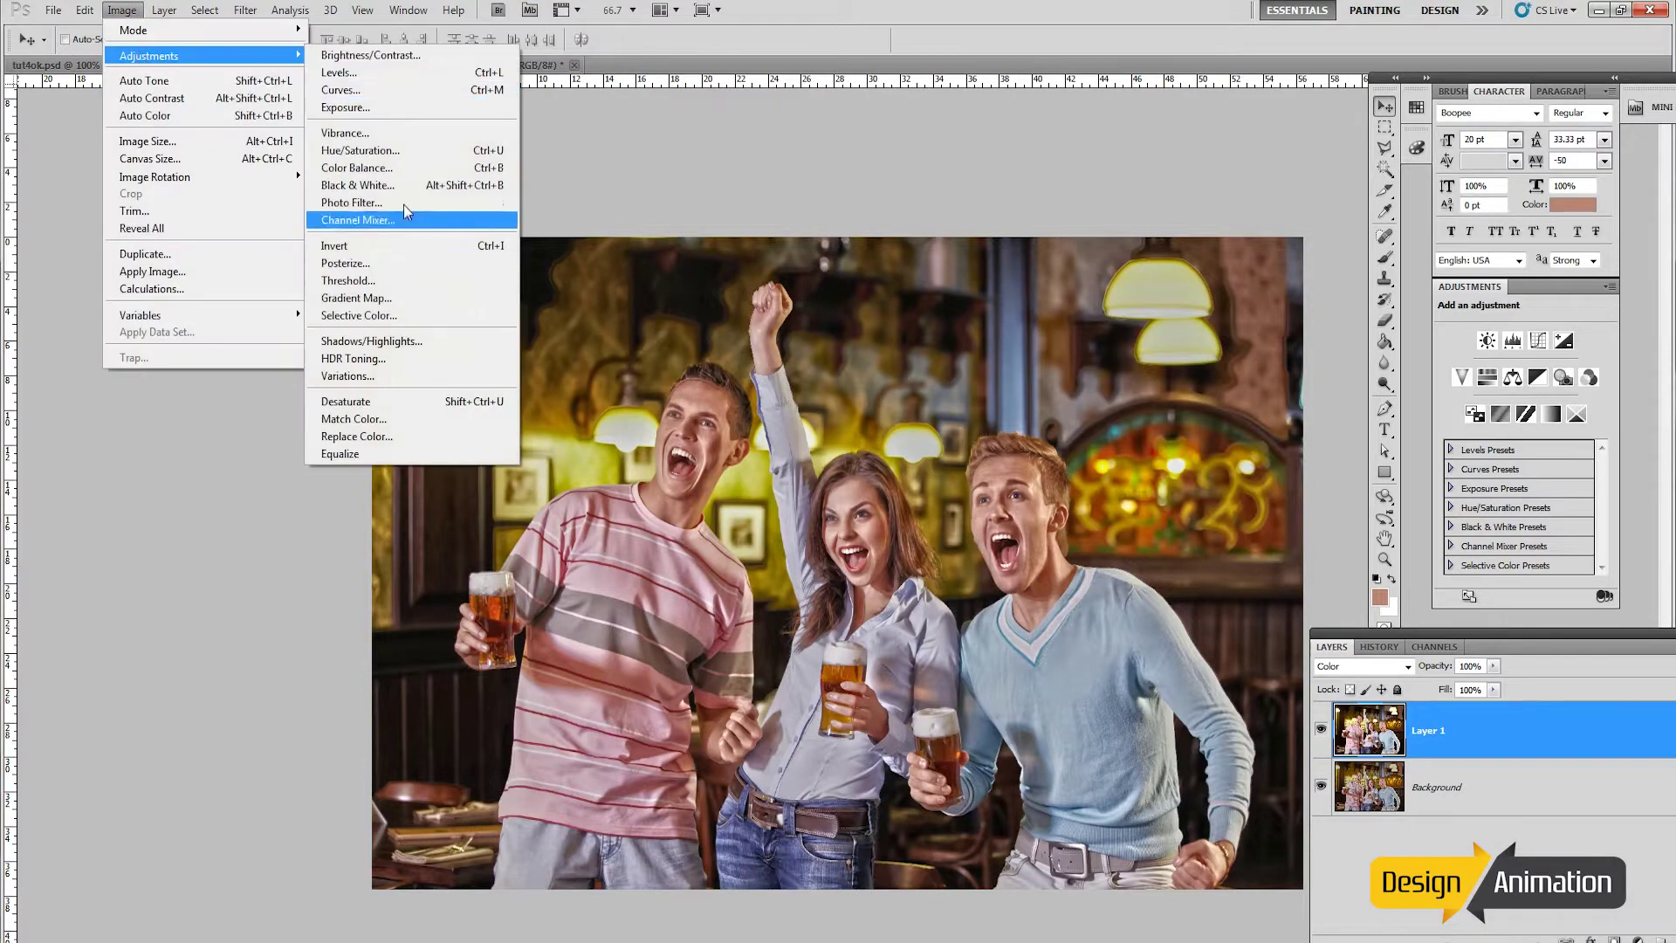
click(410, 167)
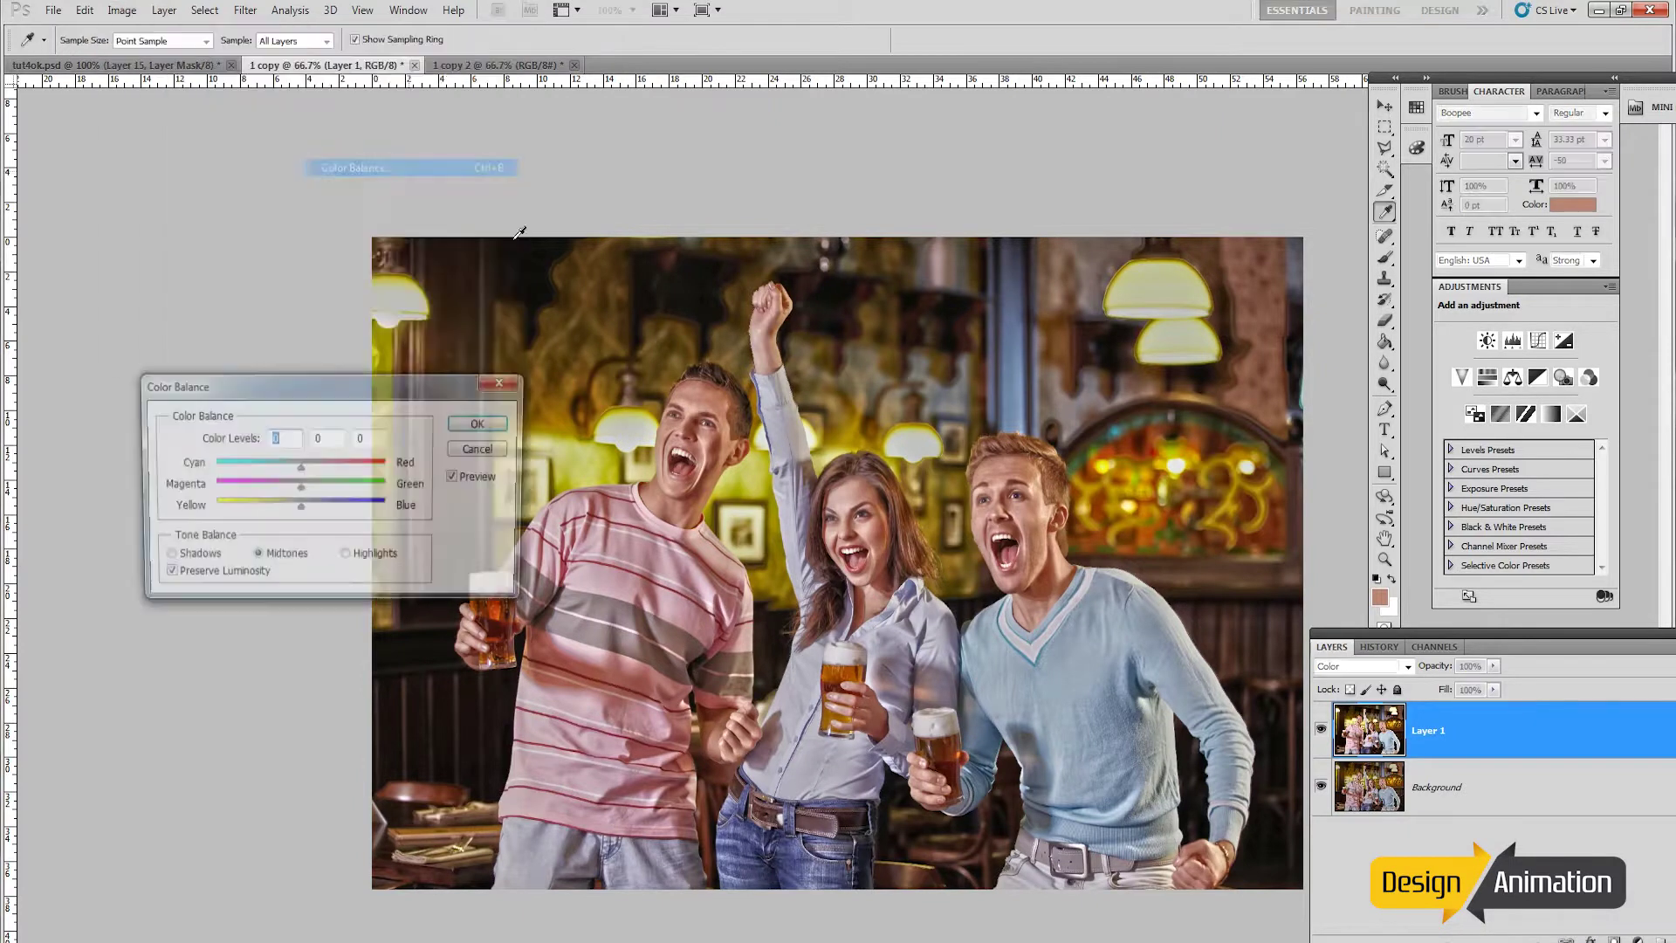
click(478, 425)
key(v)
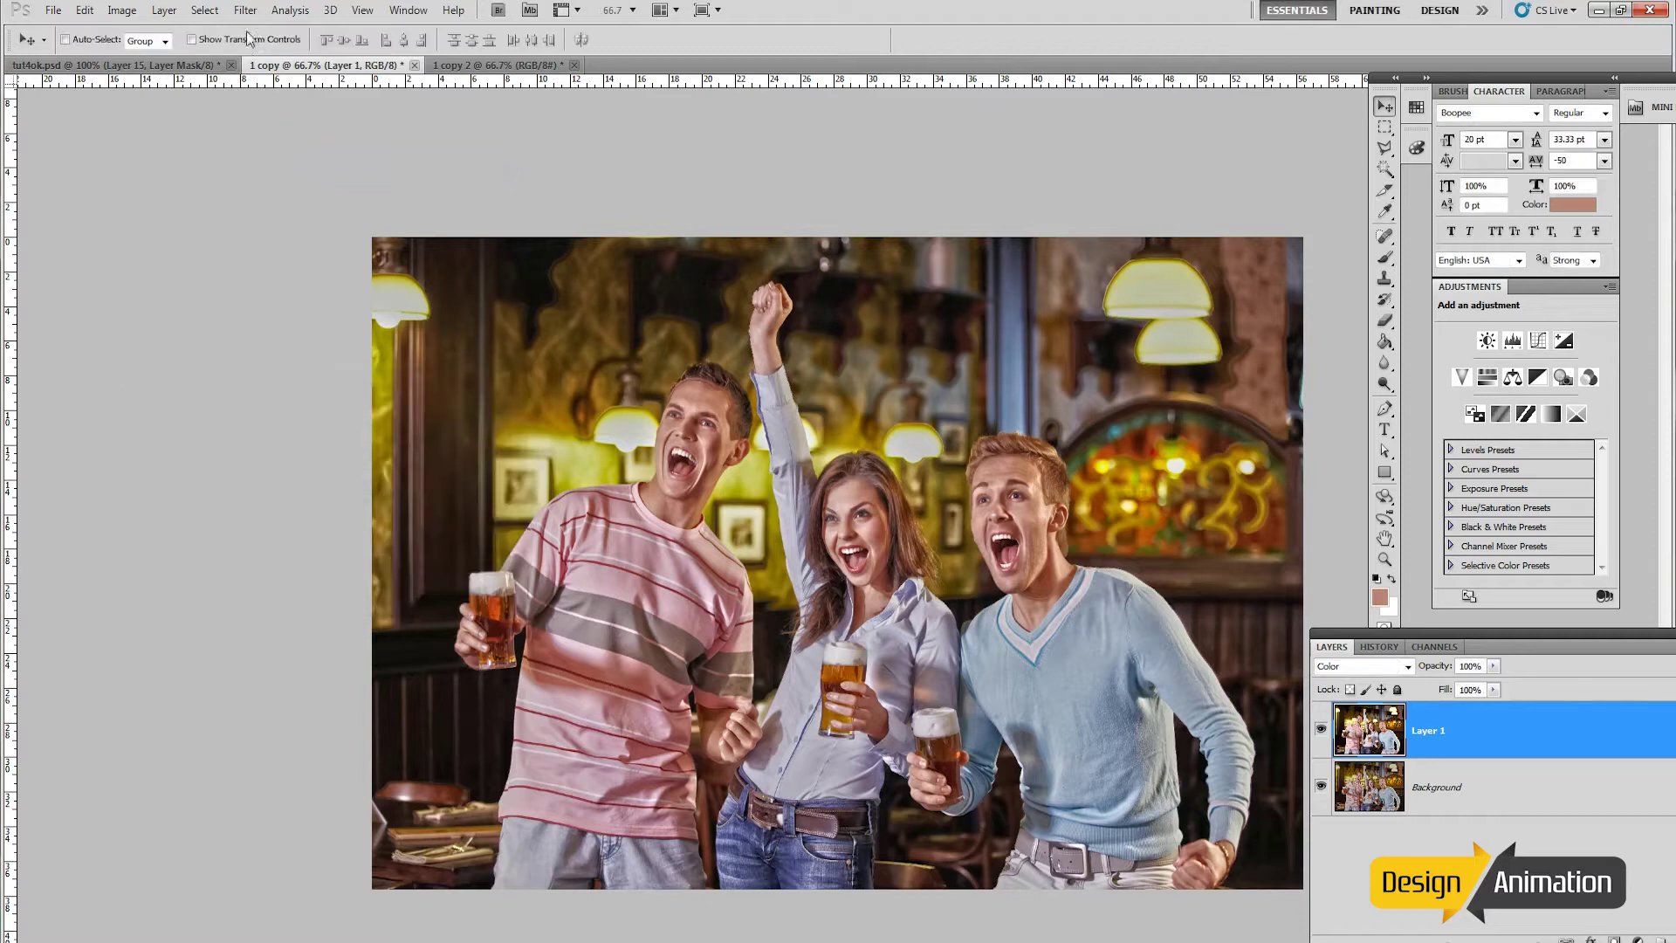
Step: Add a new Color Balance 1 adjustment layer
click(164, 11)
mouse_move(241, 169)
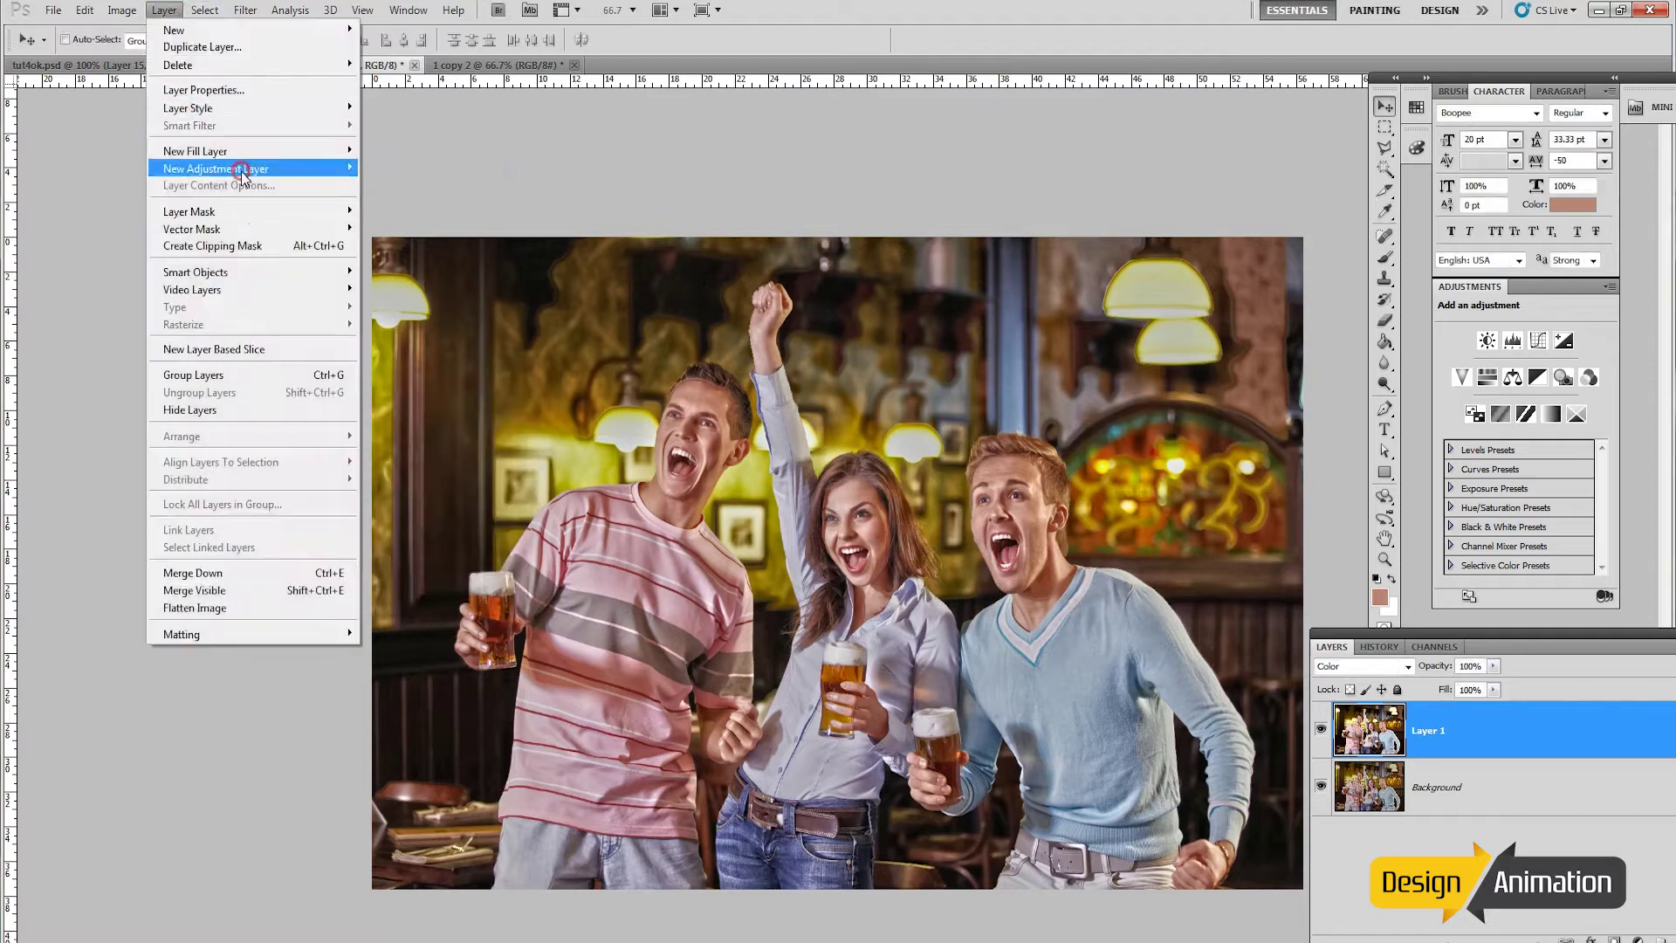
click(409, 281)
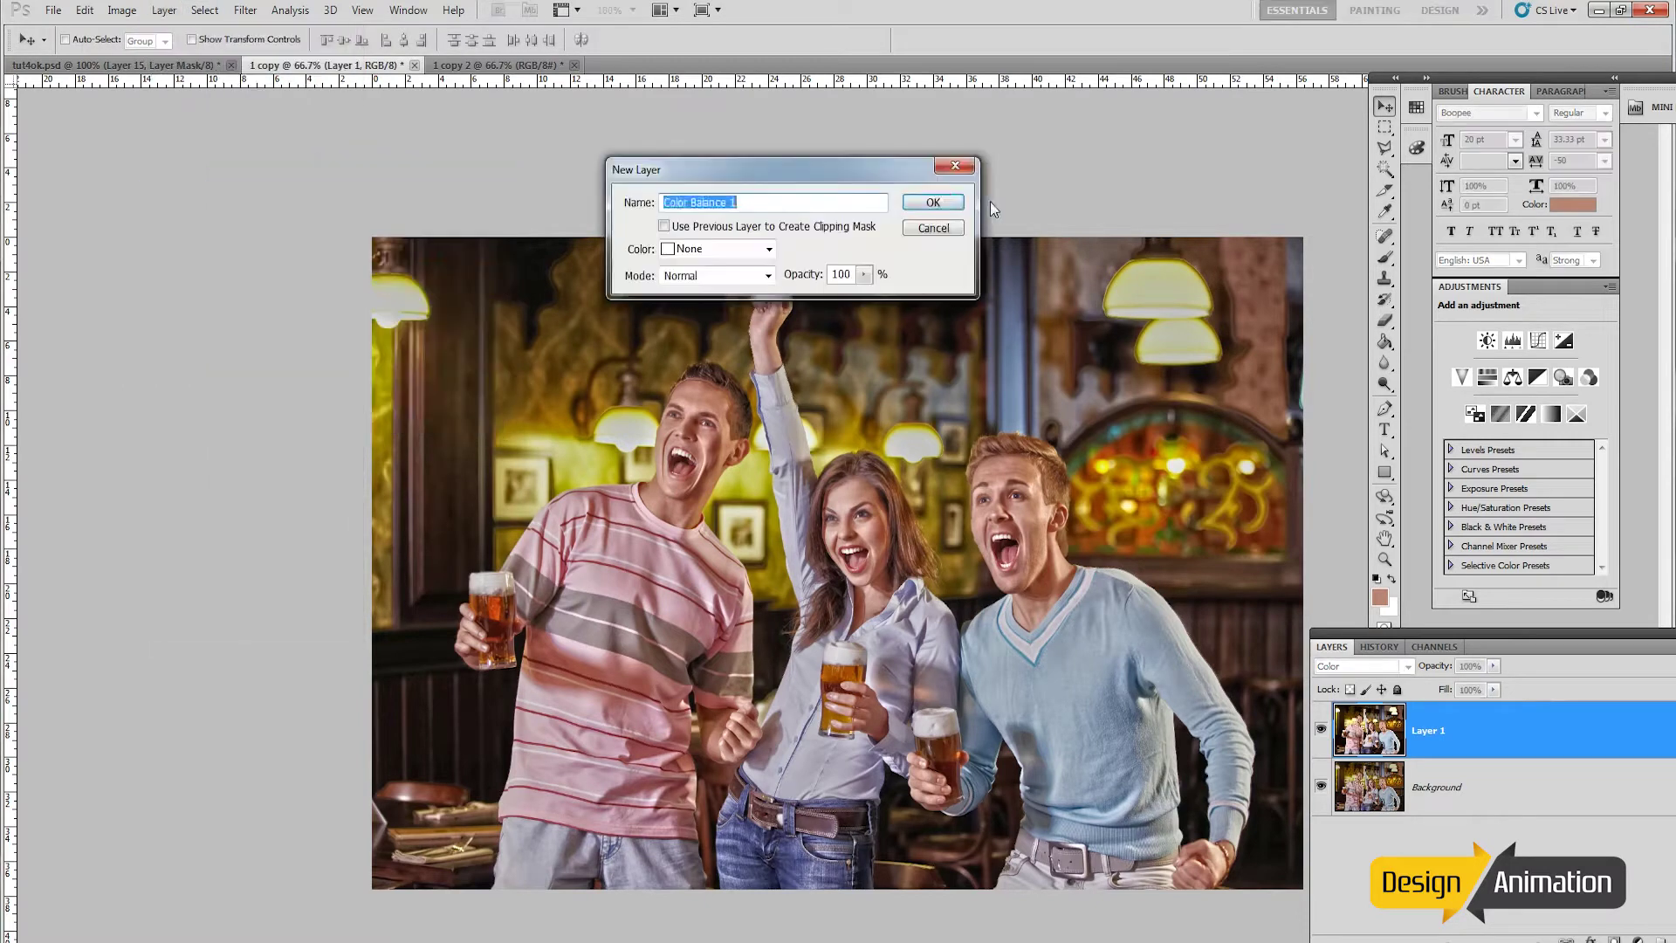
click(931, 204)
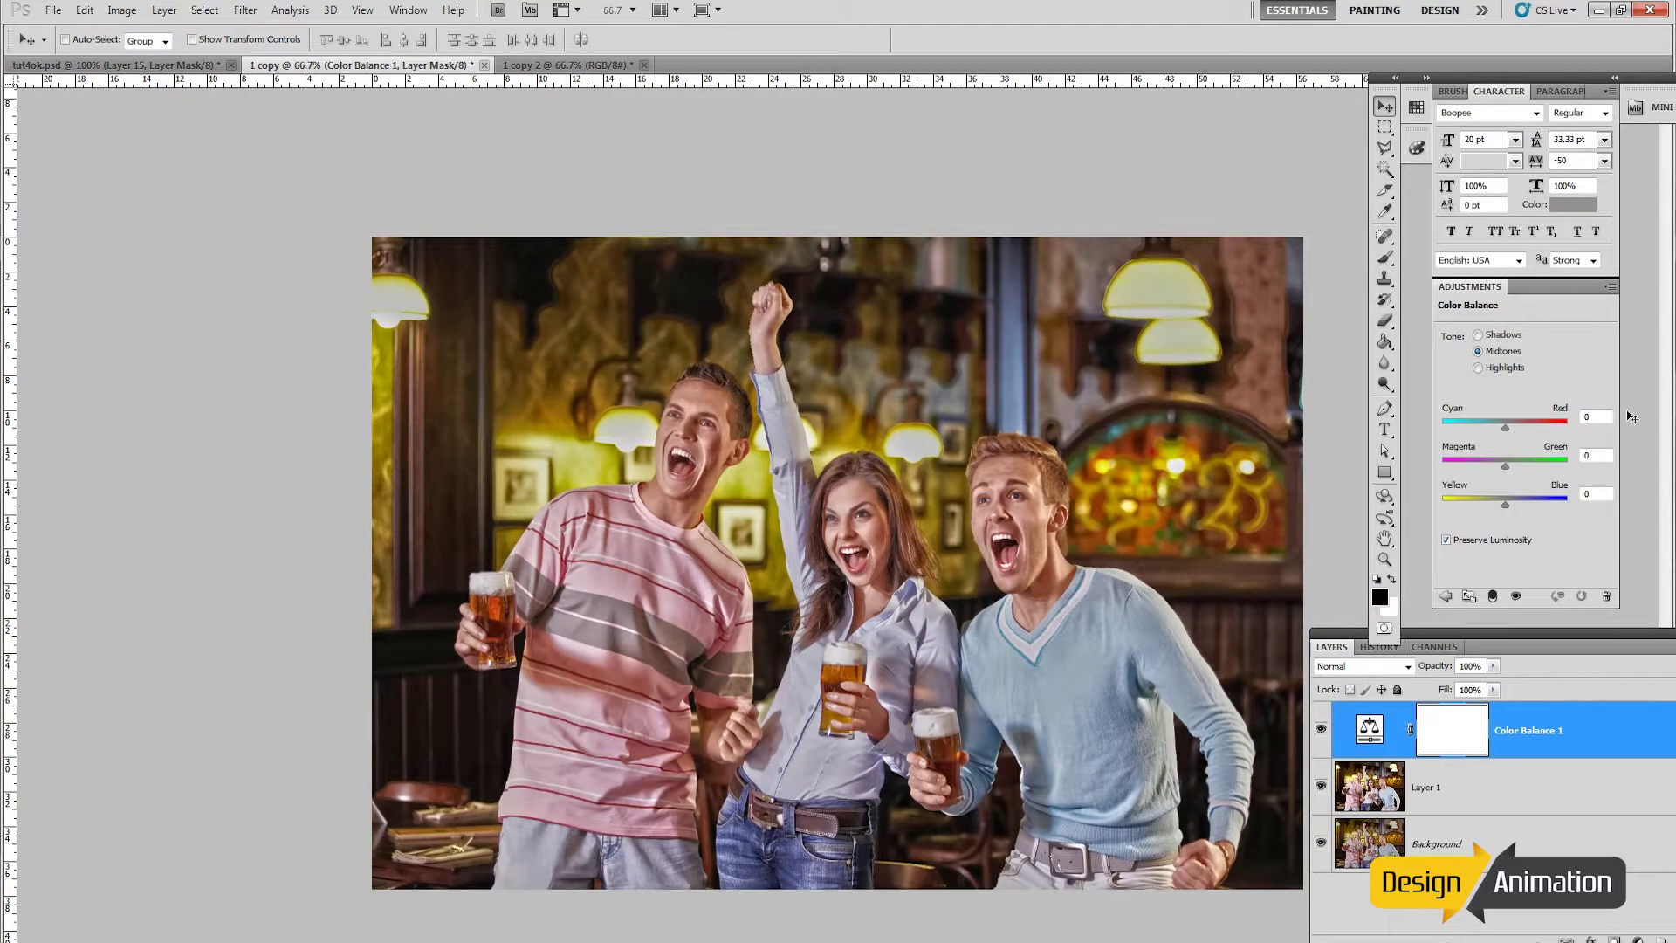
Step: Set the midtones colour balance to -1, -20 and -12
drag(1507, 426, 1502, 426)
click(1603, 417)
text(-1)
click(1591, 416)
click(1596, 455)
text(-20)
click(1603, 494)
text(-12)
Step: Set the shadows colour balance to -9, 15 and 22
click(1478, 335)
click(1591, 417)
text(-9)
click(1597, 456)
text(15)
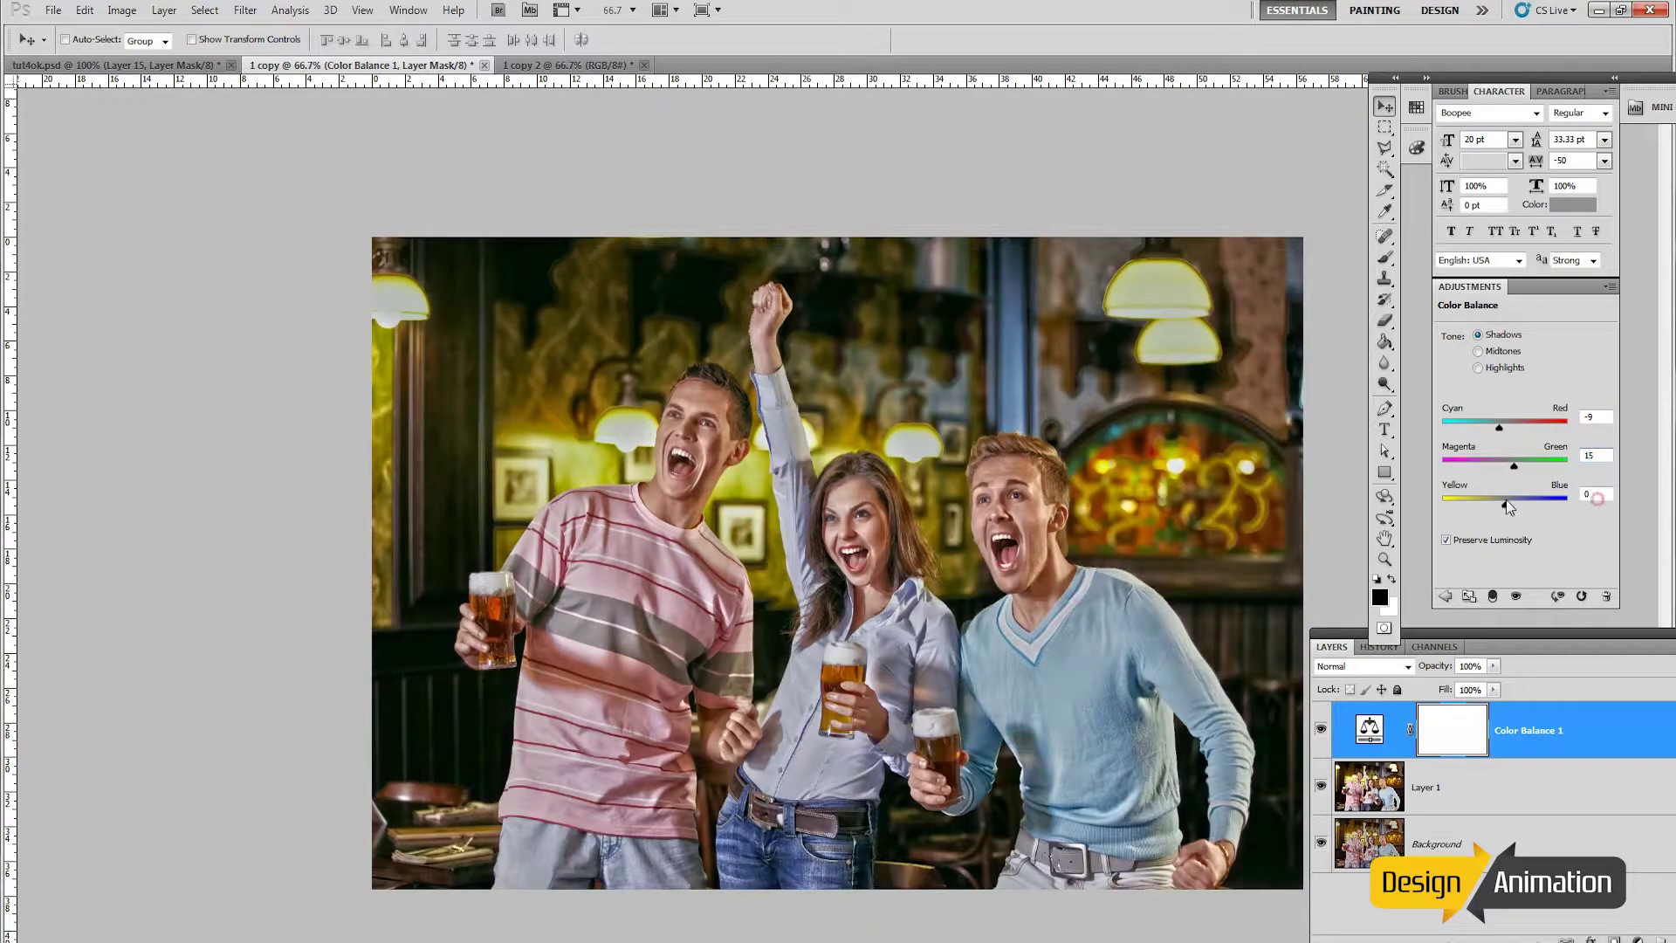
drag(1589, 455, 1635, 463)
key(Tab)
text(22)
Step: Set highlights cyan–red and magenta–green to -5, then toggle Color Balance 1 to compare
click(1506, 368)
click(1598, 416)
text(-5)
key(Tab)
text(-5)
key(Tab)
click(1322, 734)
click(1322, 734)
Step: Add a Selective Color adjustment layer named Selective Color 1
click(161, 11)
mouse_move(232, 169)
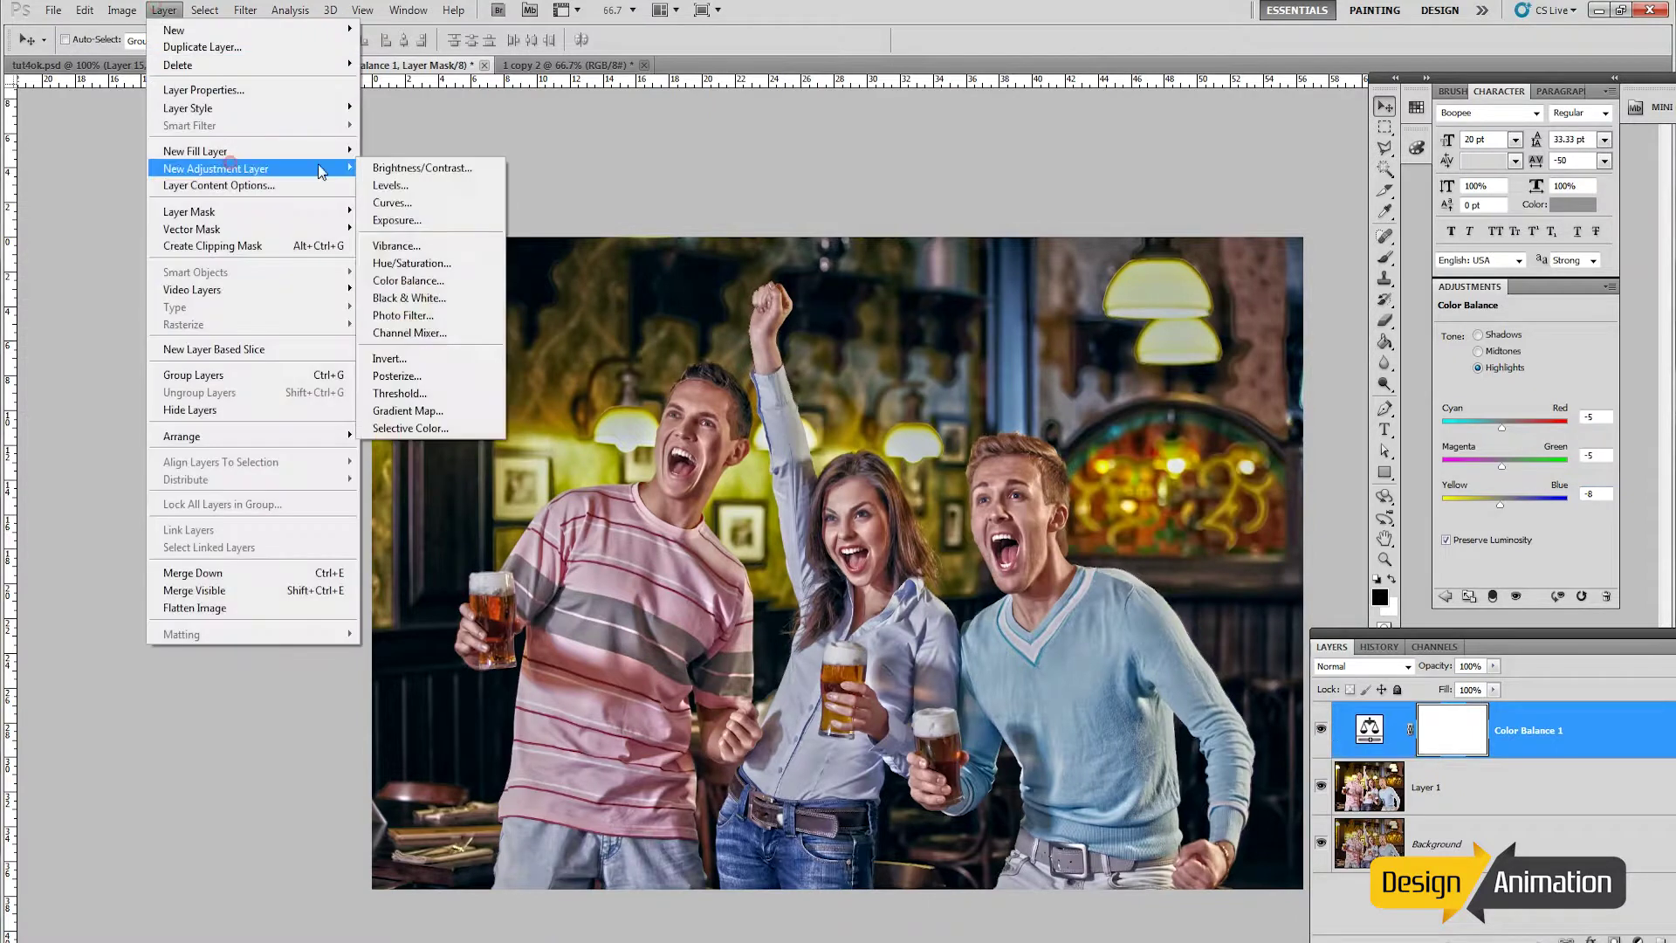
click(443, 428)
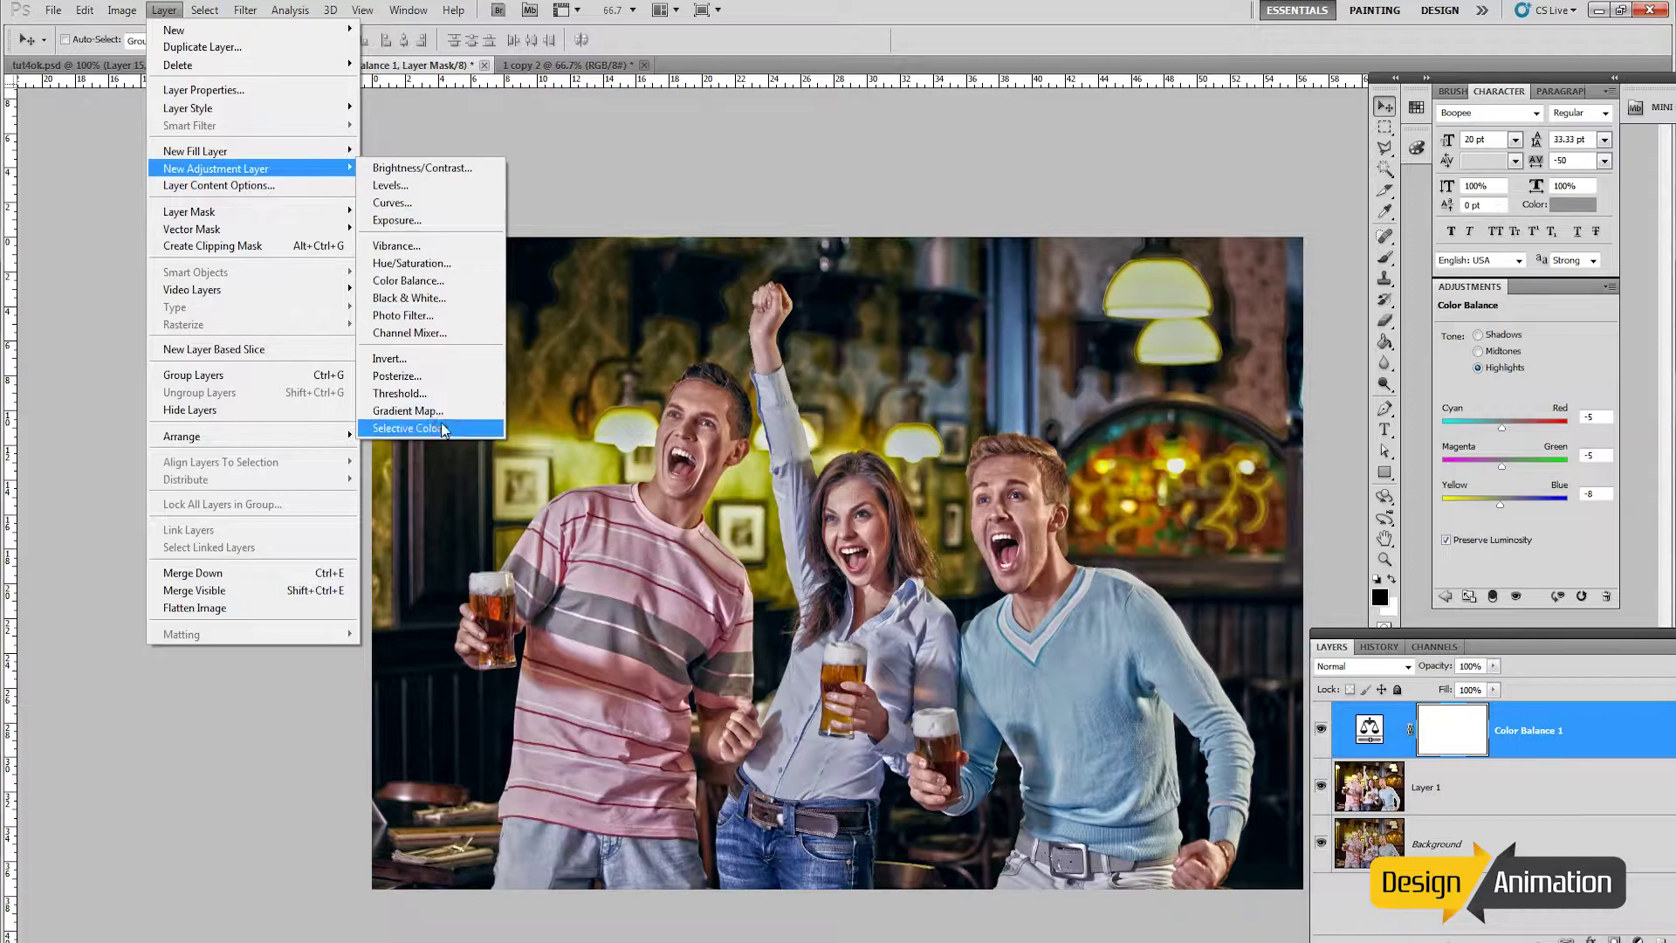
click(929, 202)
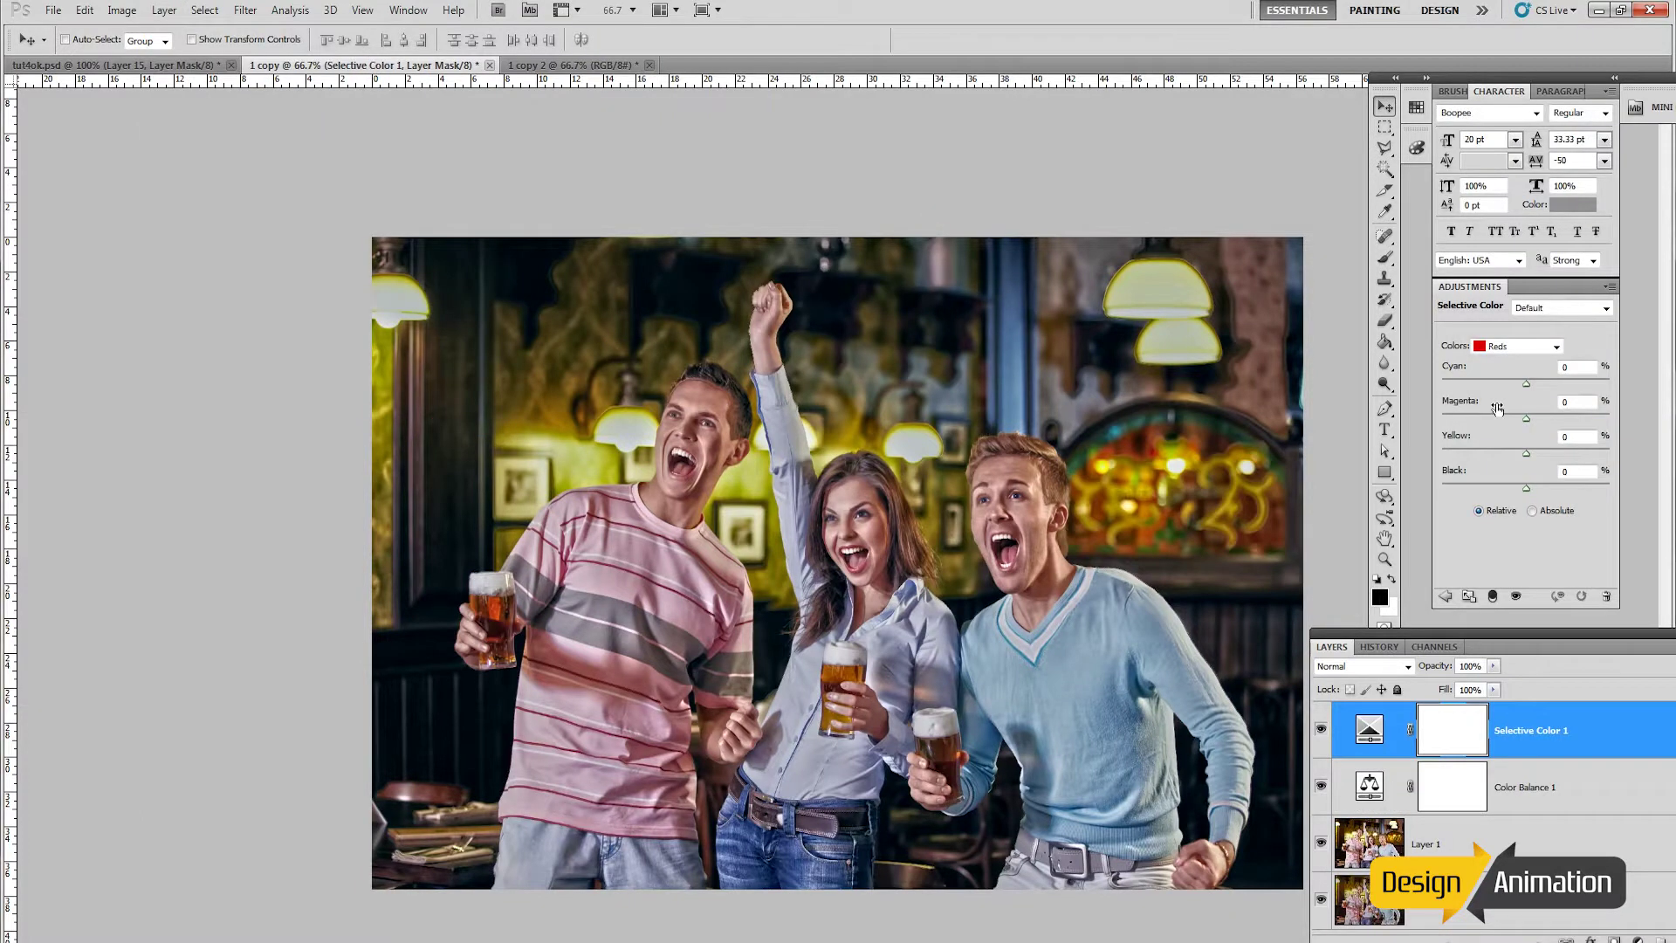
Step: Adjust Neutrals to magenta -8, yellow -10 and black -6, correcting the cyan value
click(1523, 347)
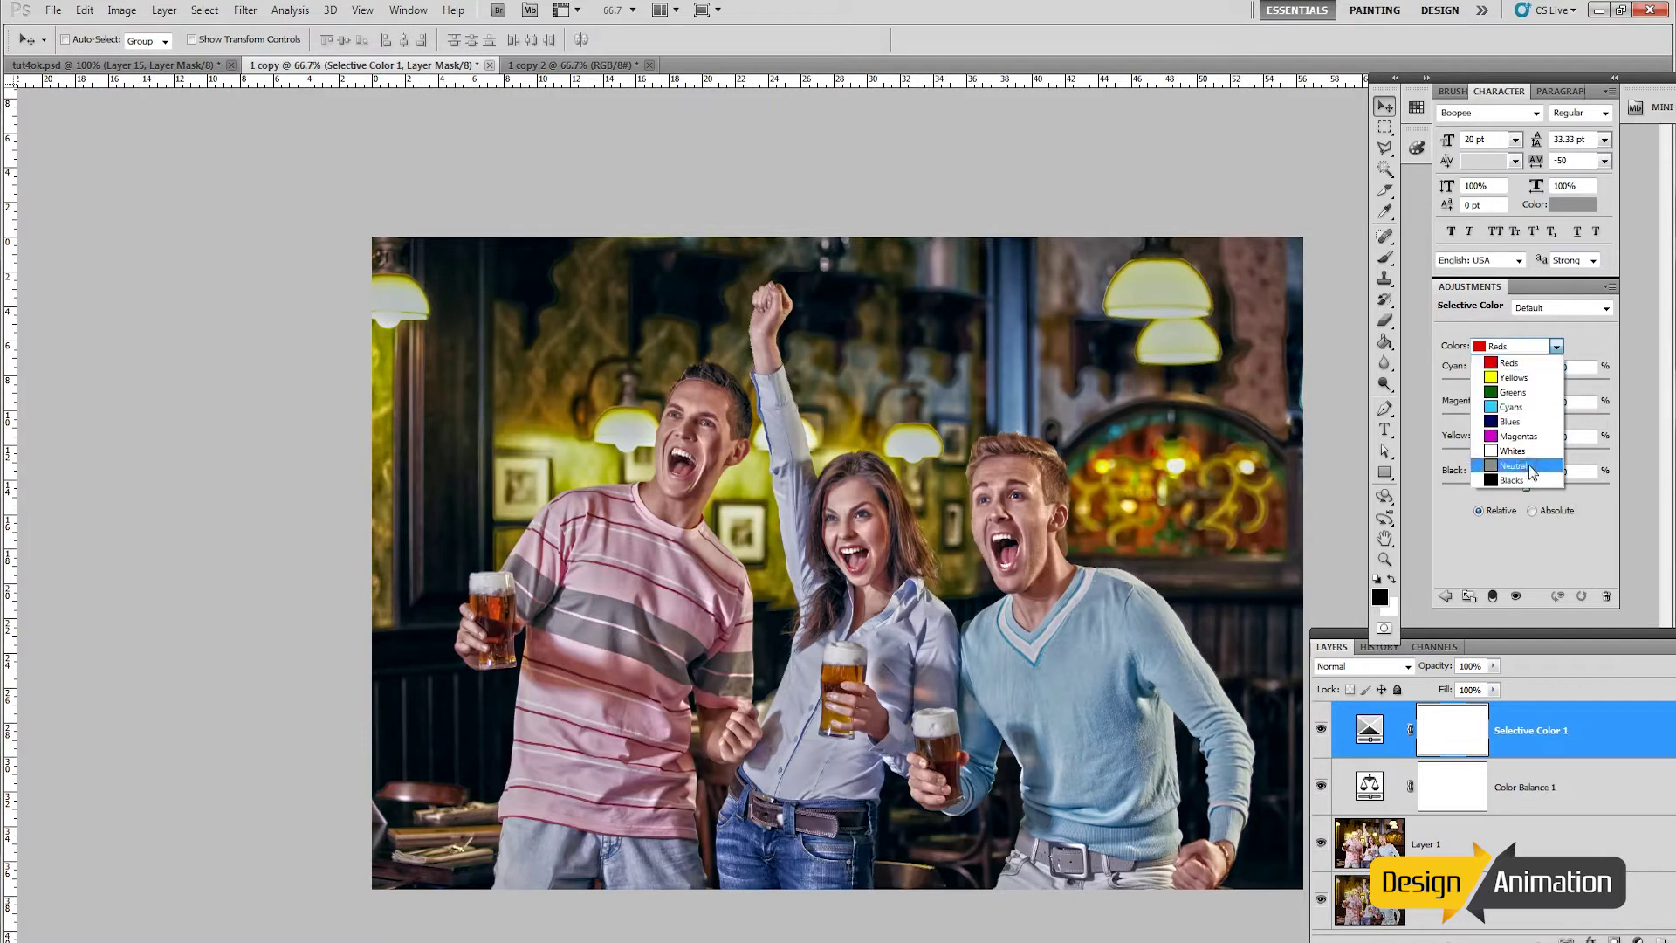
click(1532, 472)
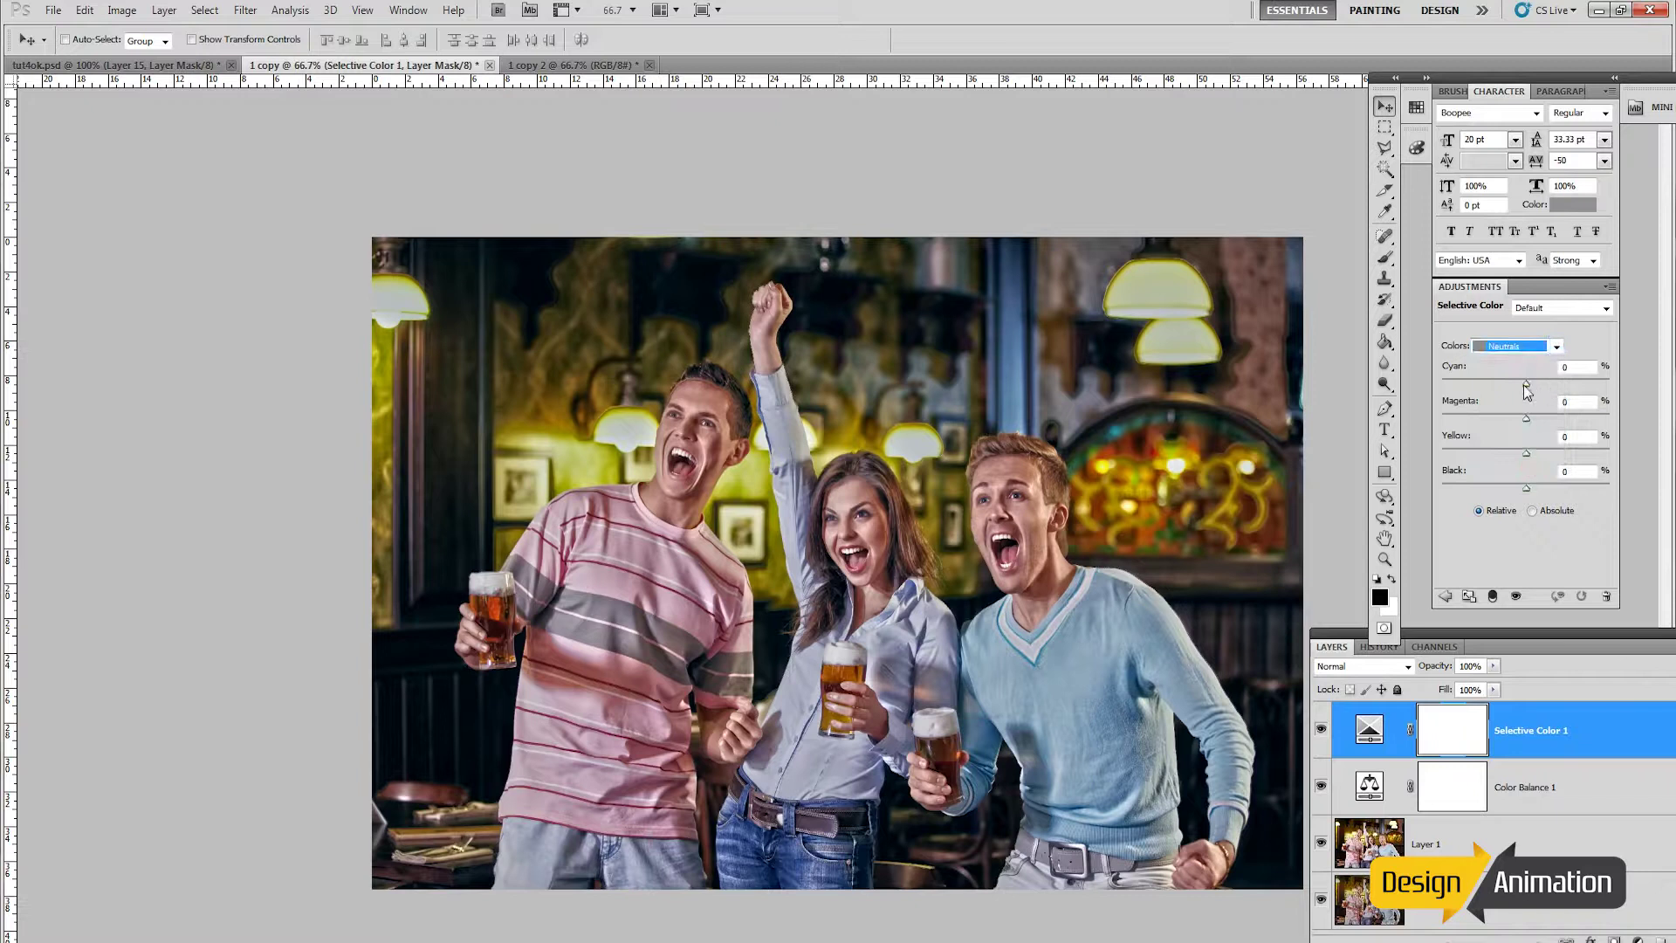
click(1576, 366)
text(-19)
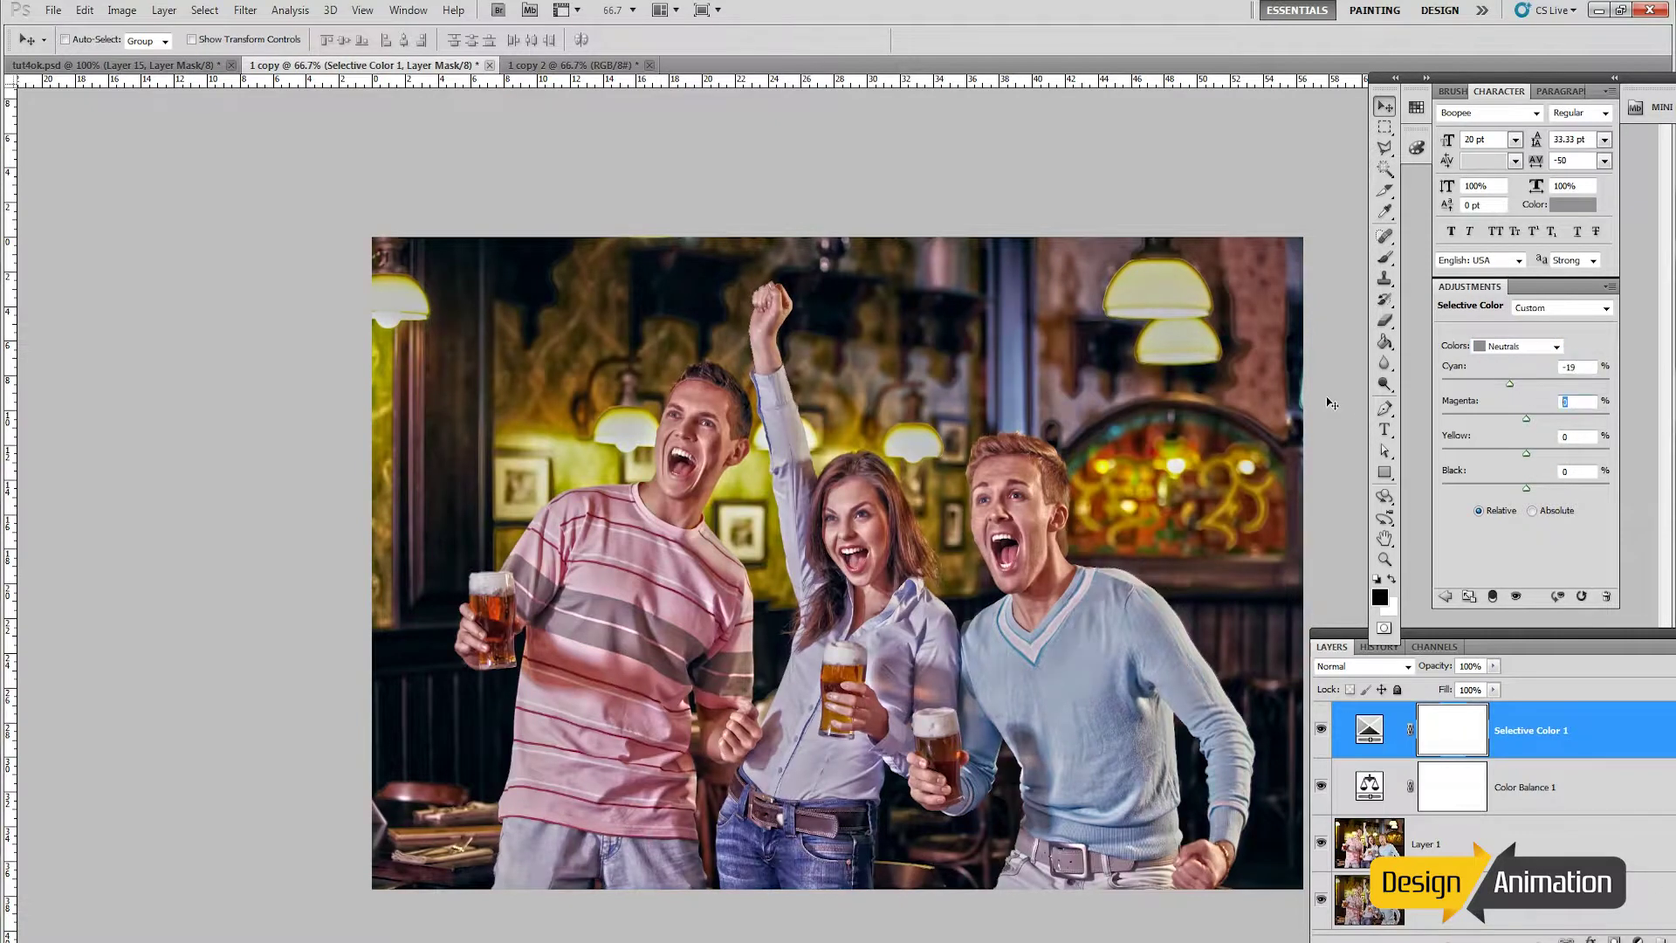
double_click(1596, 401)
key(shift+Tab)
text(1)
double_click(1583, 403)
text(-8)
double_click(1577, 437)
text(-10)
double_click(1589, 472)
text(-6)
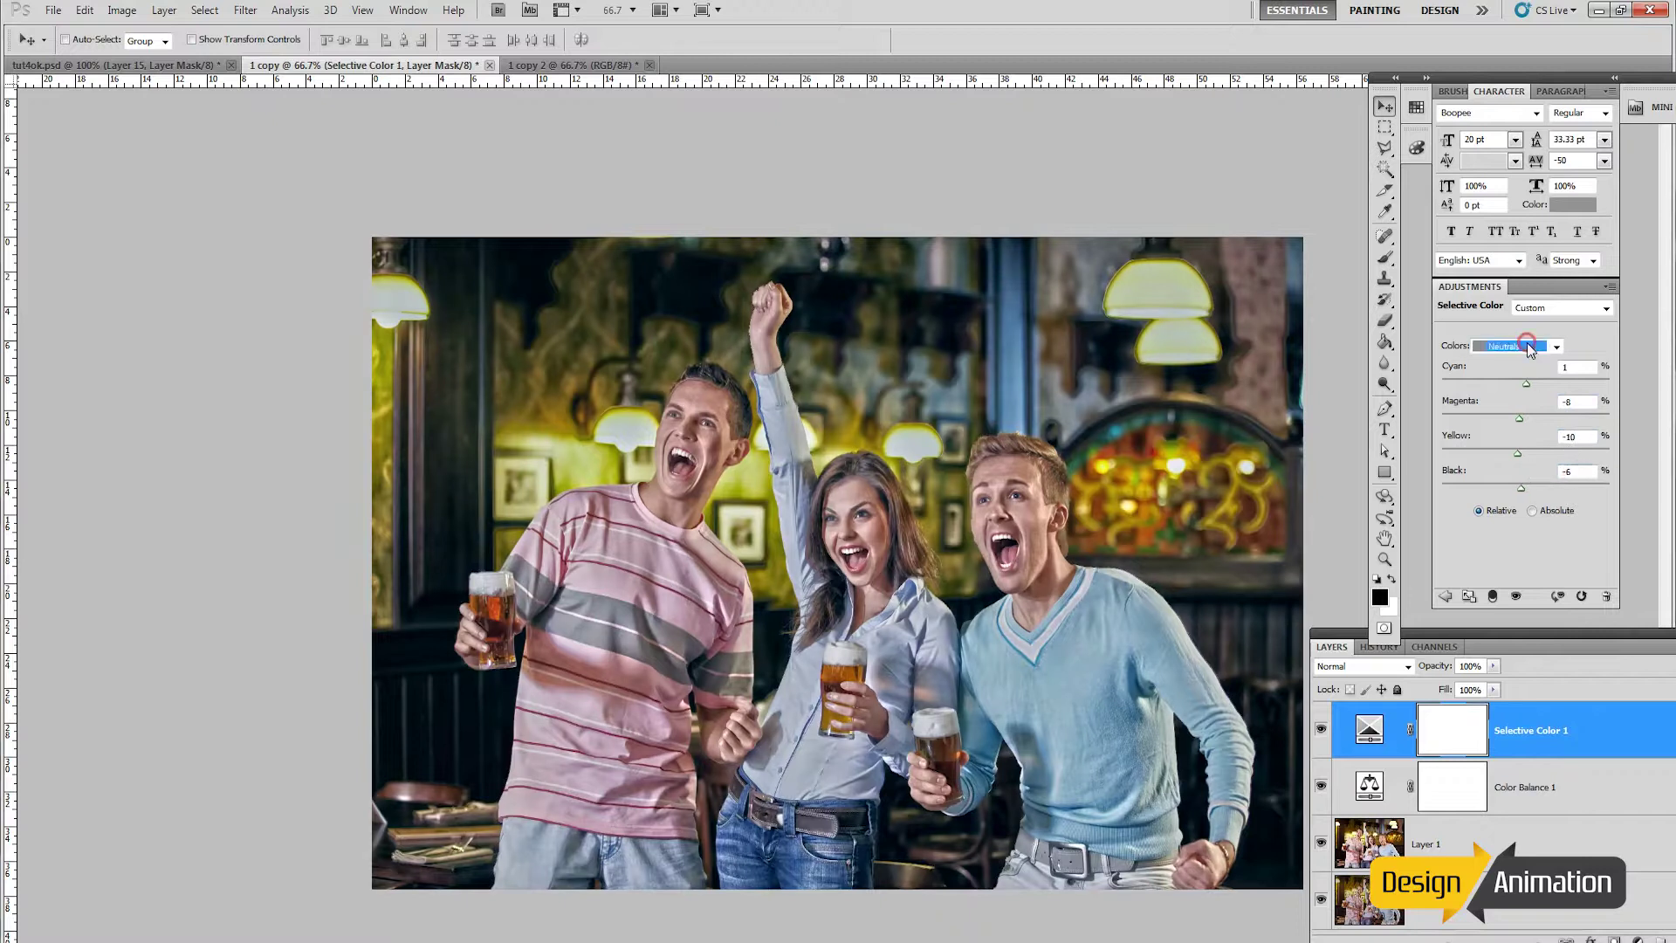
Step: Set Blacks to cyan 8, magenta 6, yellow 13 and black 13
click(1523, 346)
click(1511, 482)
double_click(1585, 368)
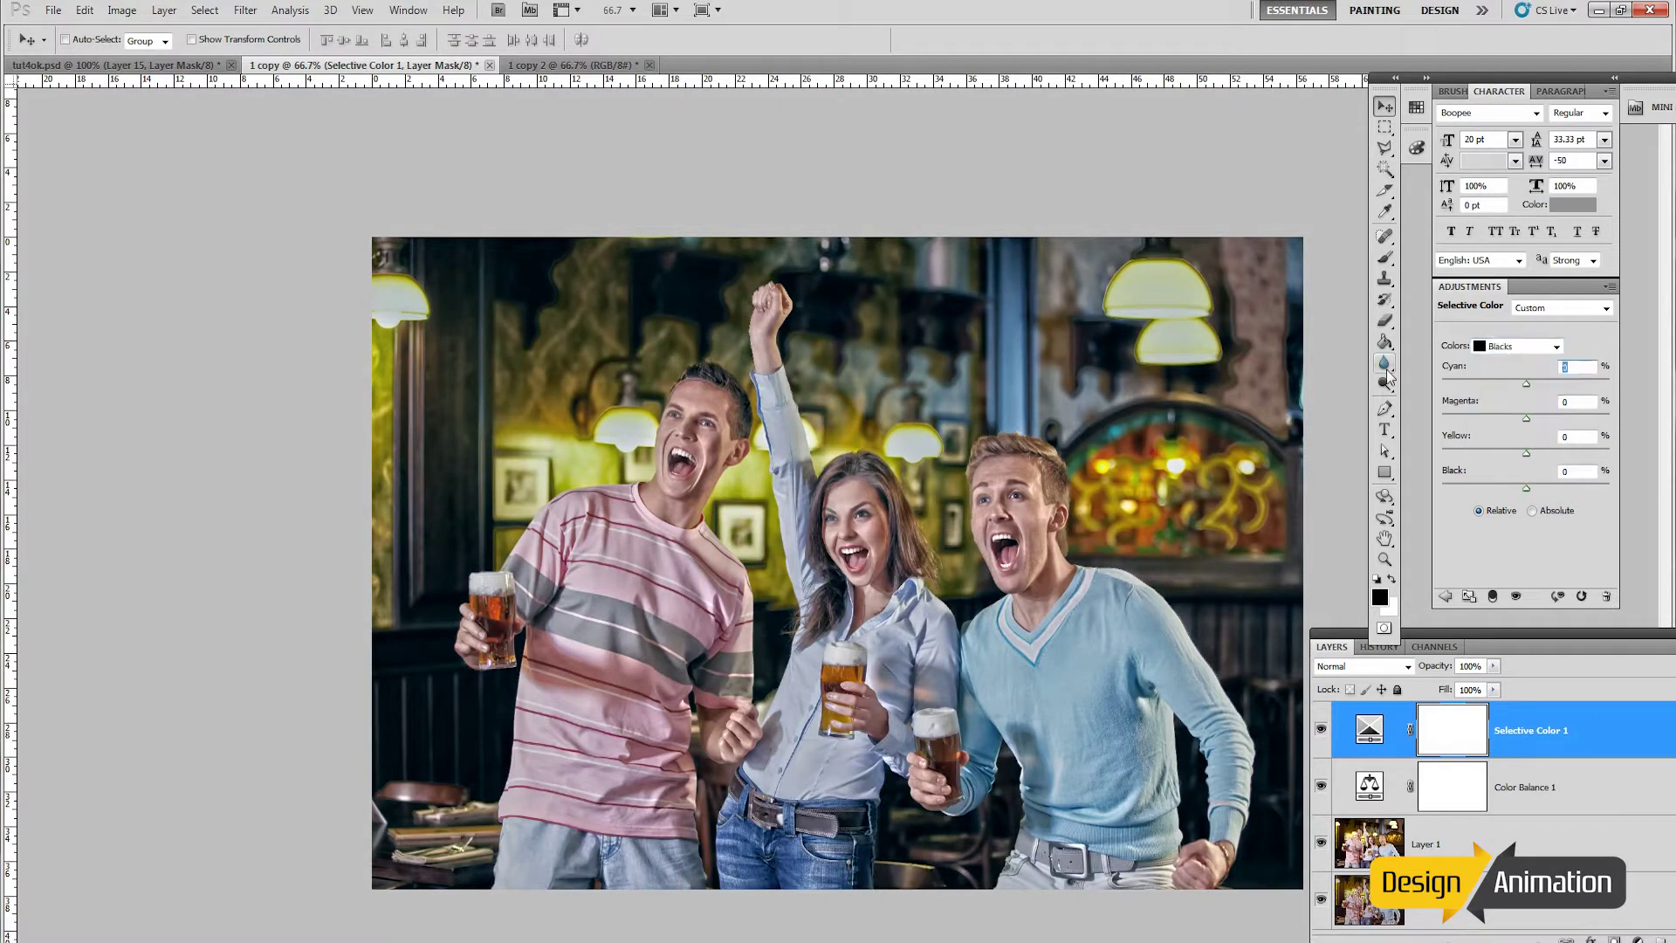
text(8)
double_click(1577, 402)
text(61)
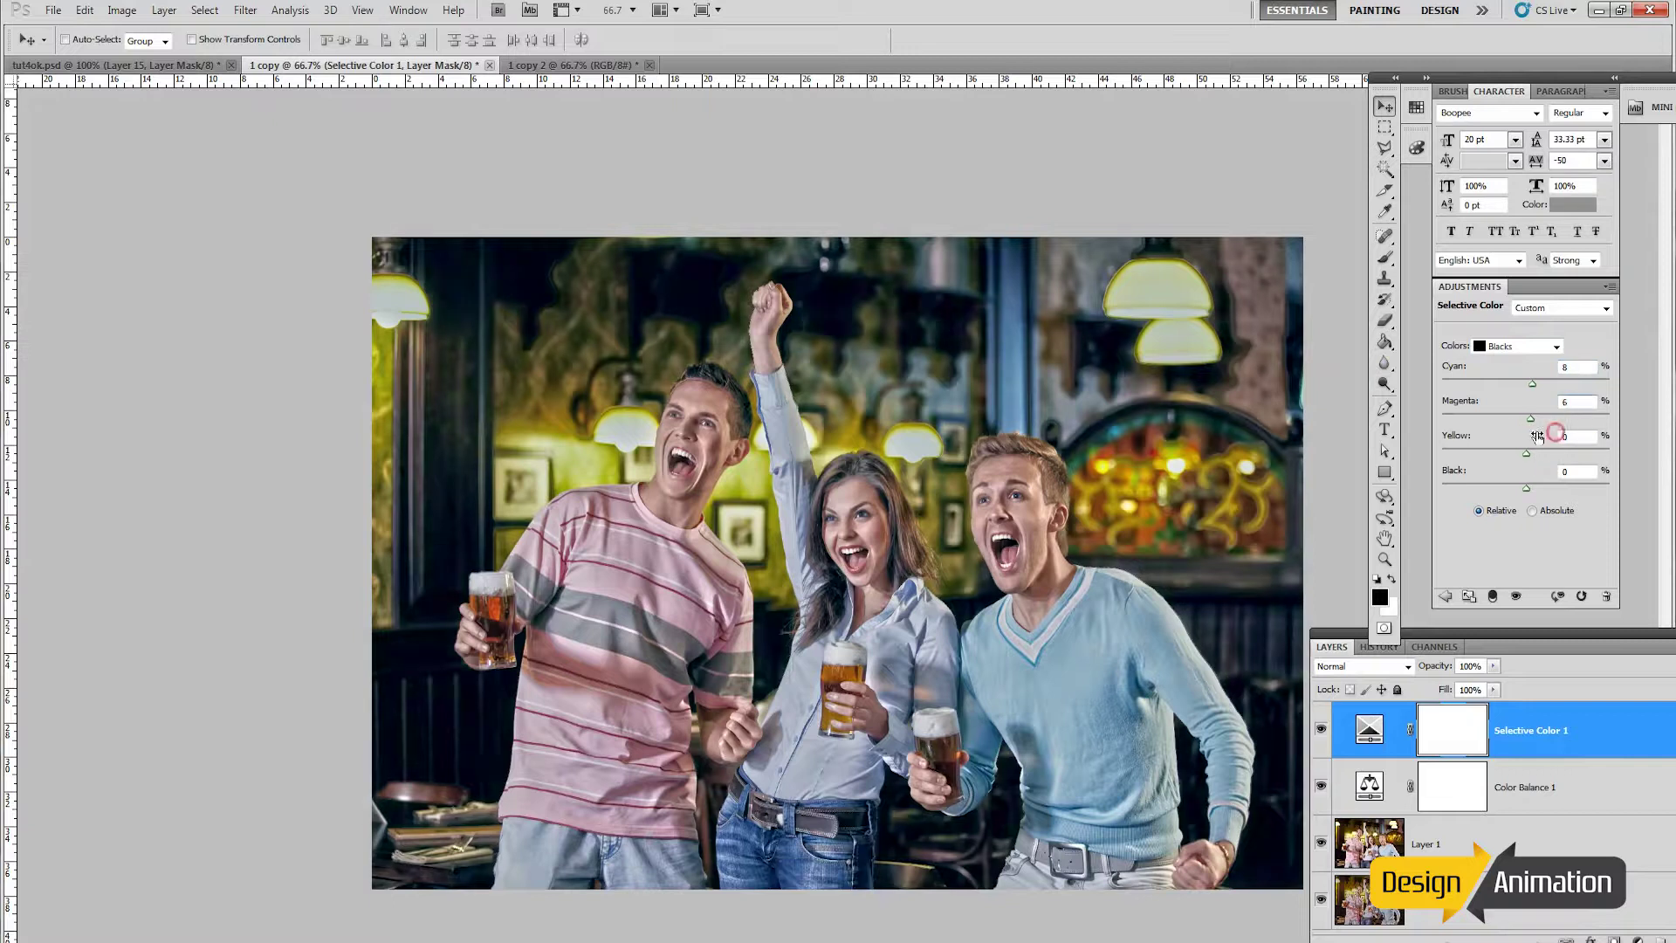
key(Tab)
text(-59)
key(BackSpace)
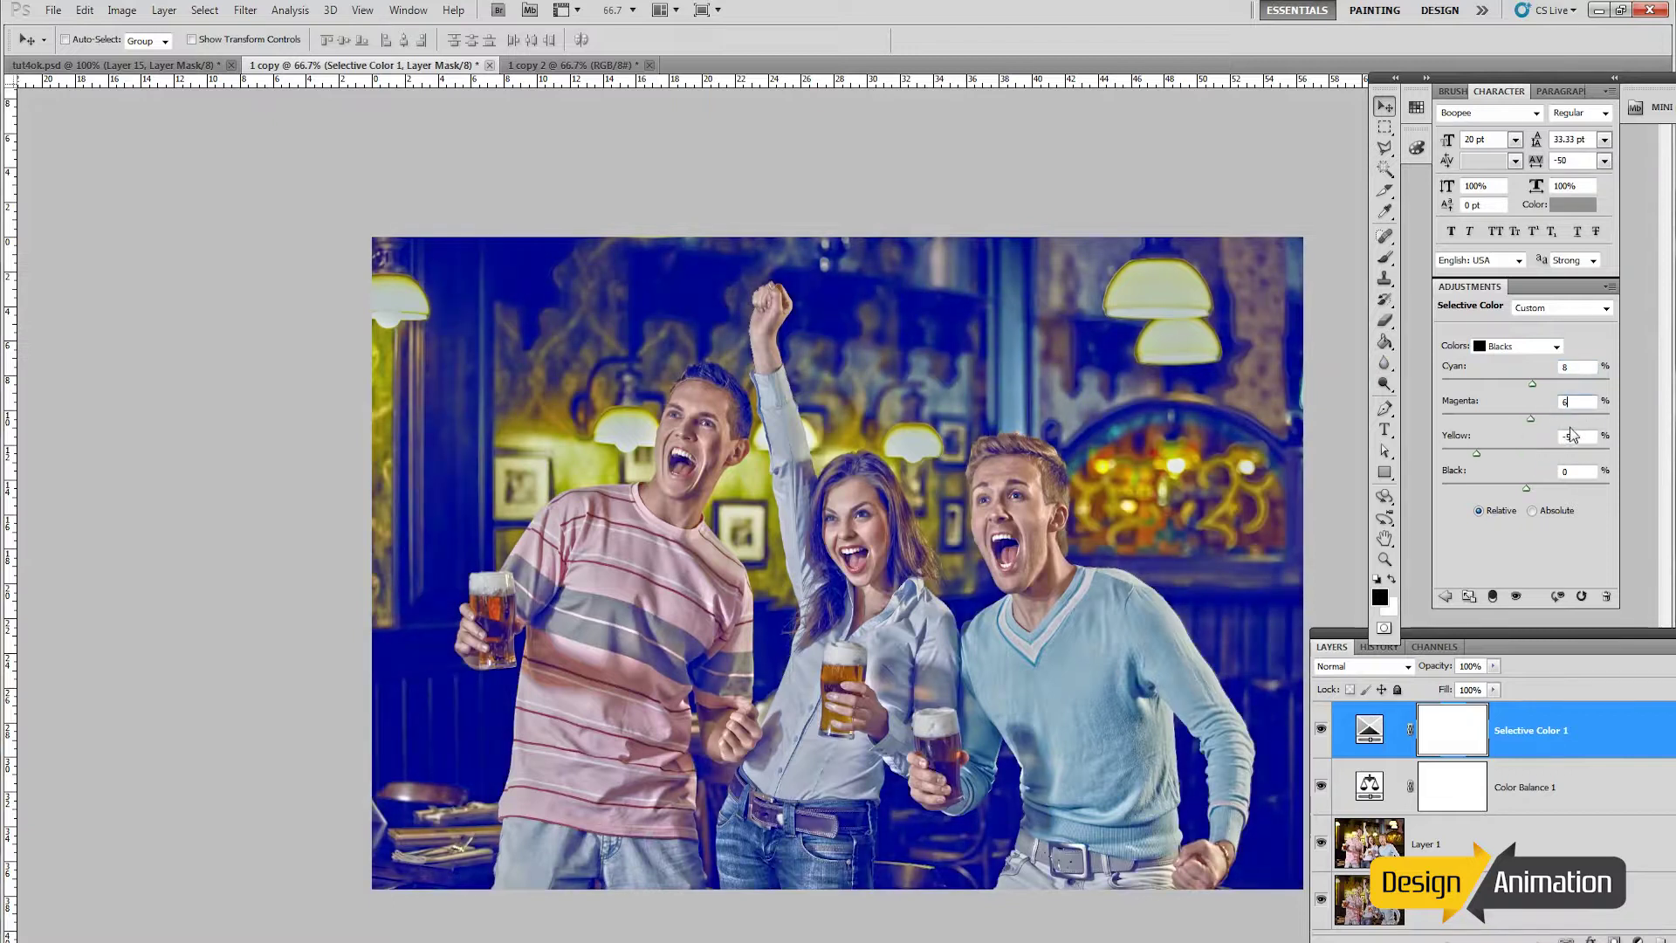
double_click(1577, 436)
text(13)
key(Tab)
text(13)
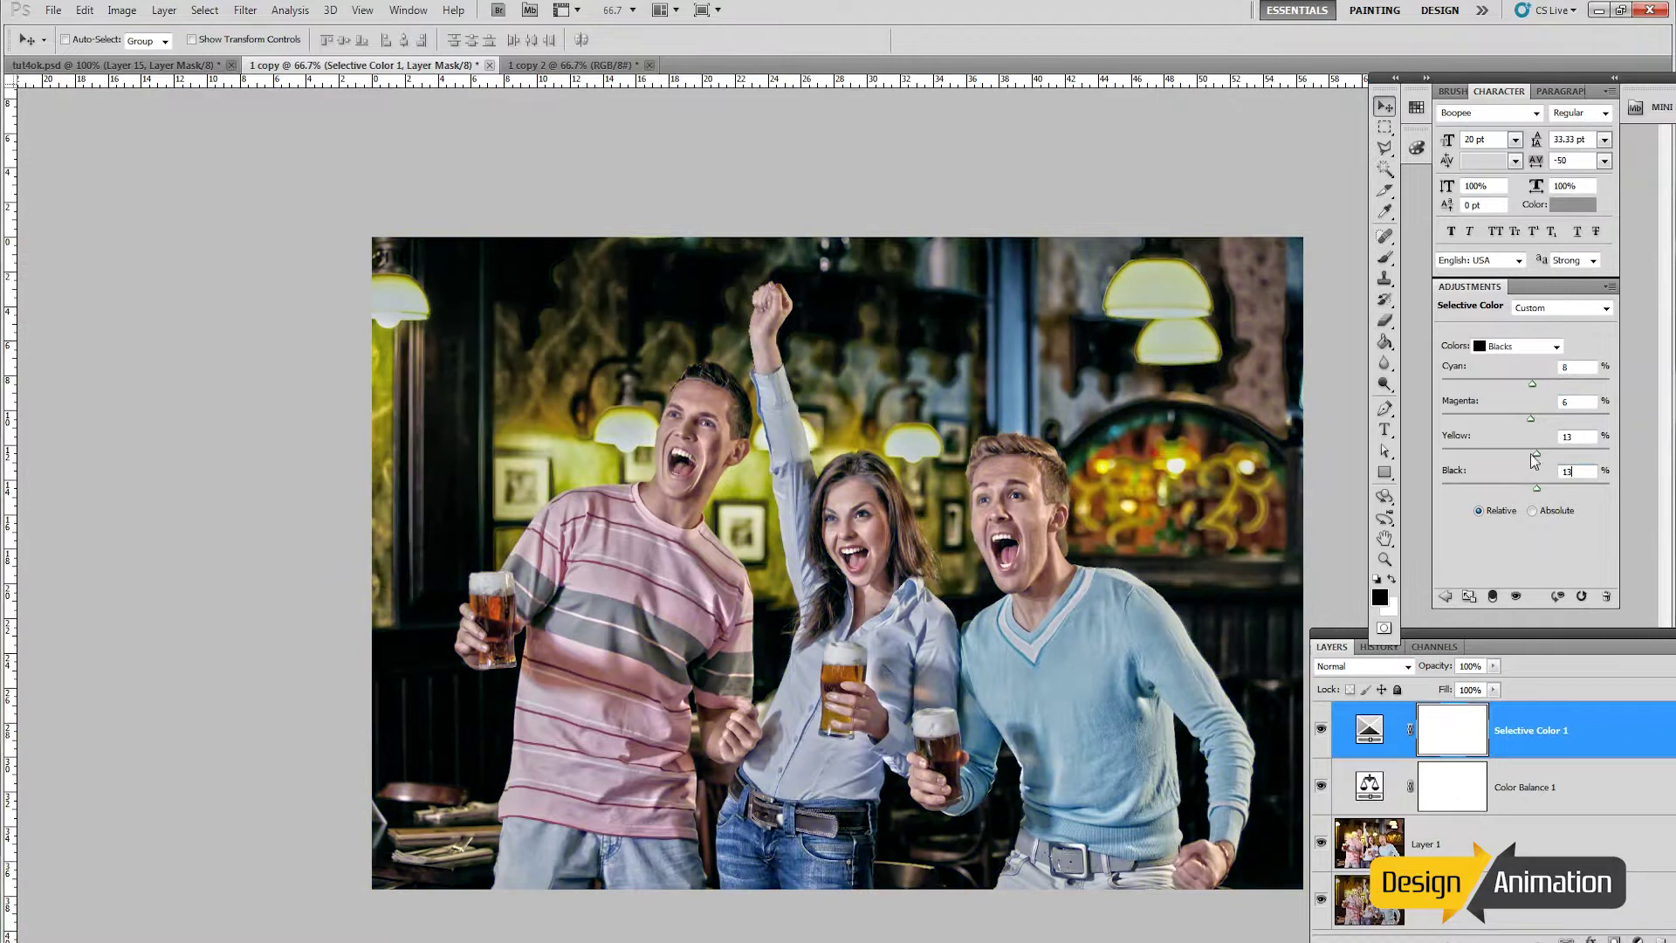
Step: Lower Selective Color 1 to 50% opacity, toggling its visibility to compare
click(1322, 729)
click(1323, 729)
double_click(1471, 666)
text(50)
key(Return)
click(1322, 731)
Step: Float the Layers panel right of the photo, make it much taller, and select Background
click(1322, 731)
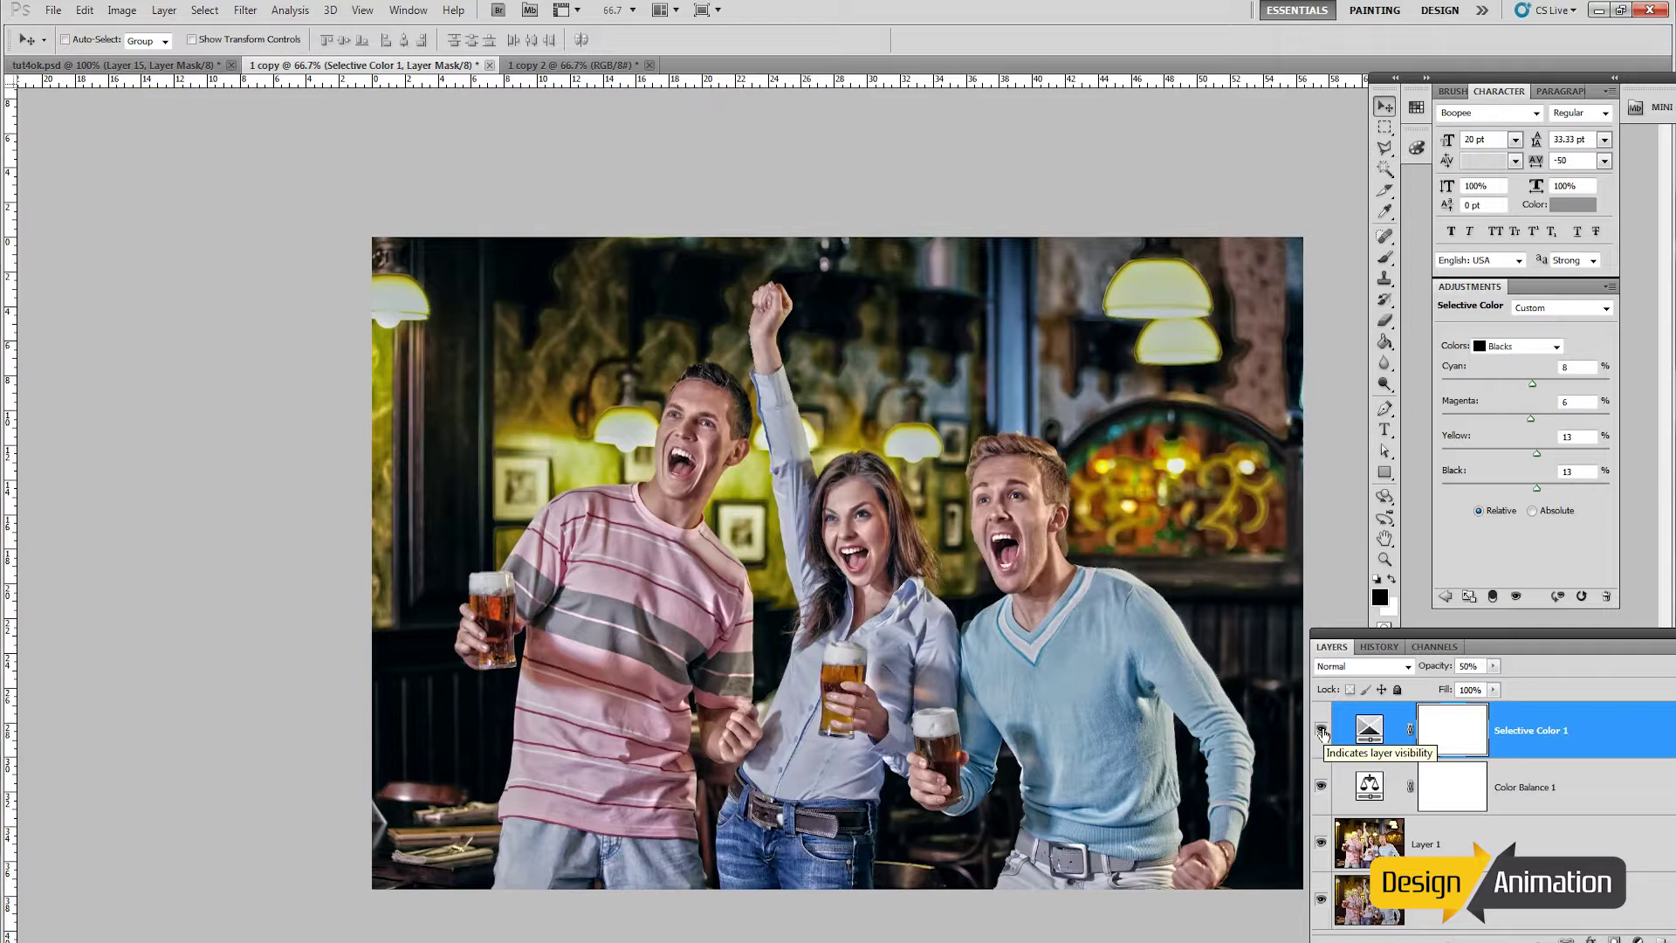
drag(1444, 630, 1477, 159)
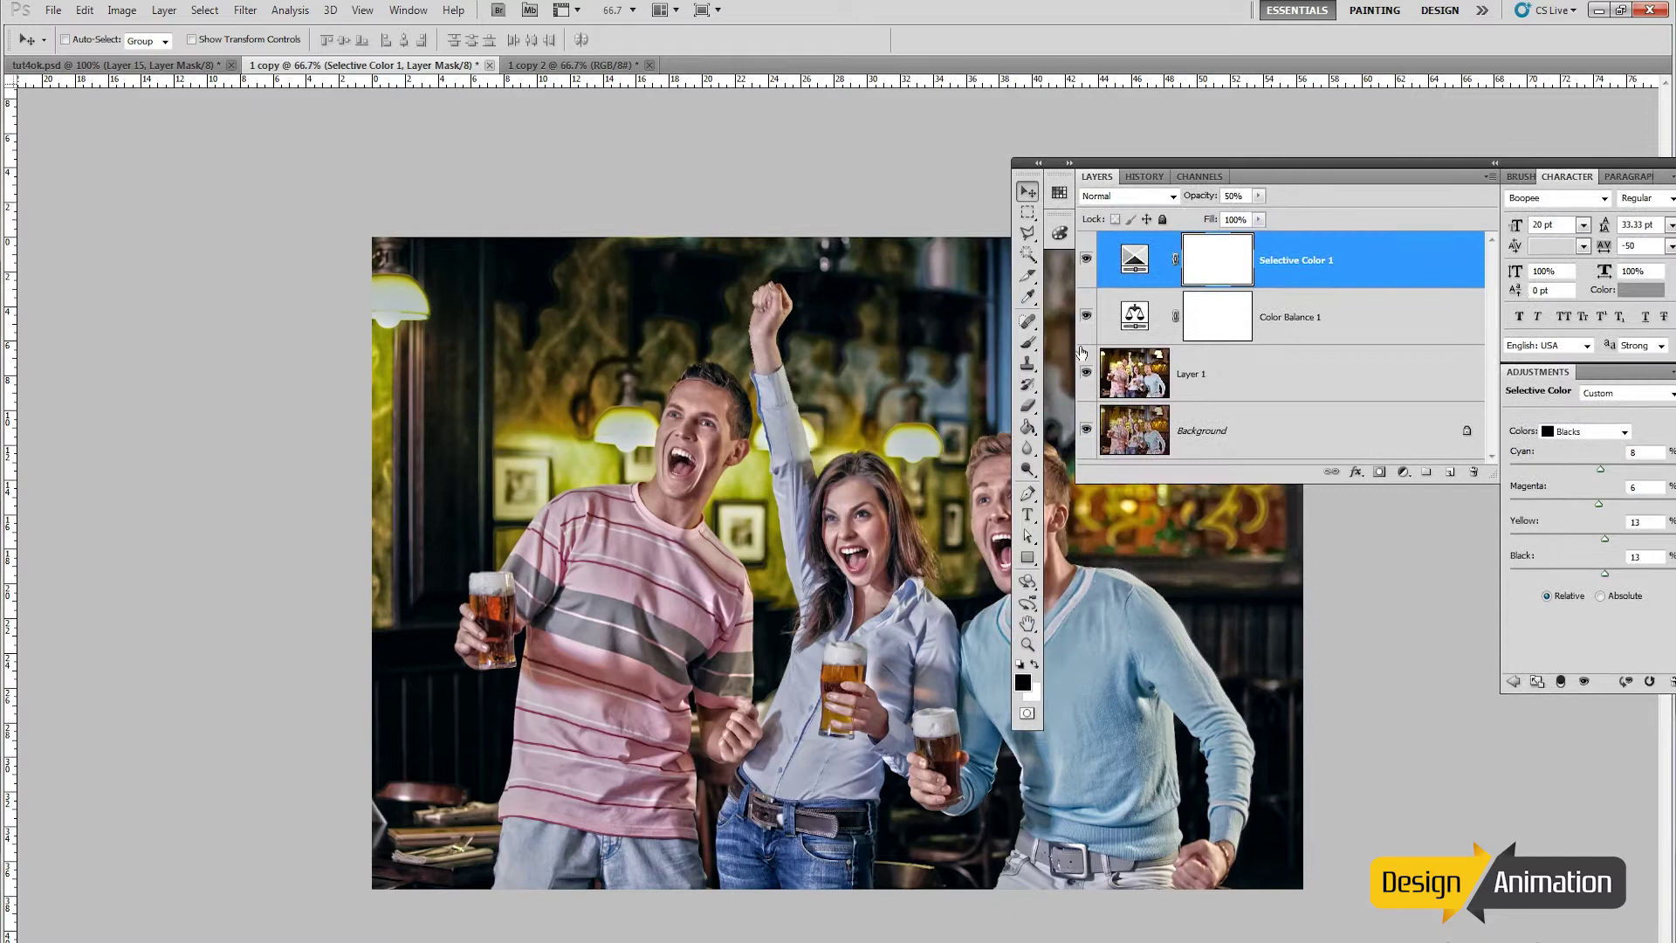
mouse_move(1077, 345)
mouse_down()
mouse_move(1231, 347)
mouse_move(1090, 351)
mouse_up()
drag(1499, 358, 1283, 358)
drag(1210, 157, 1518, 140)
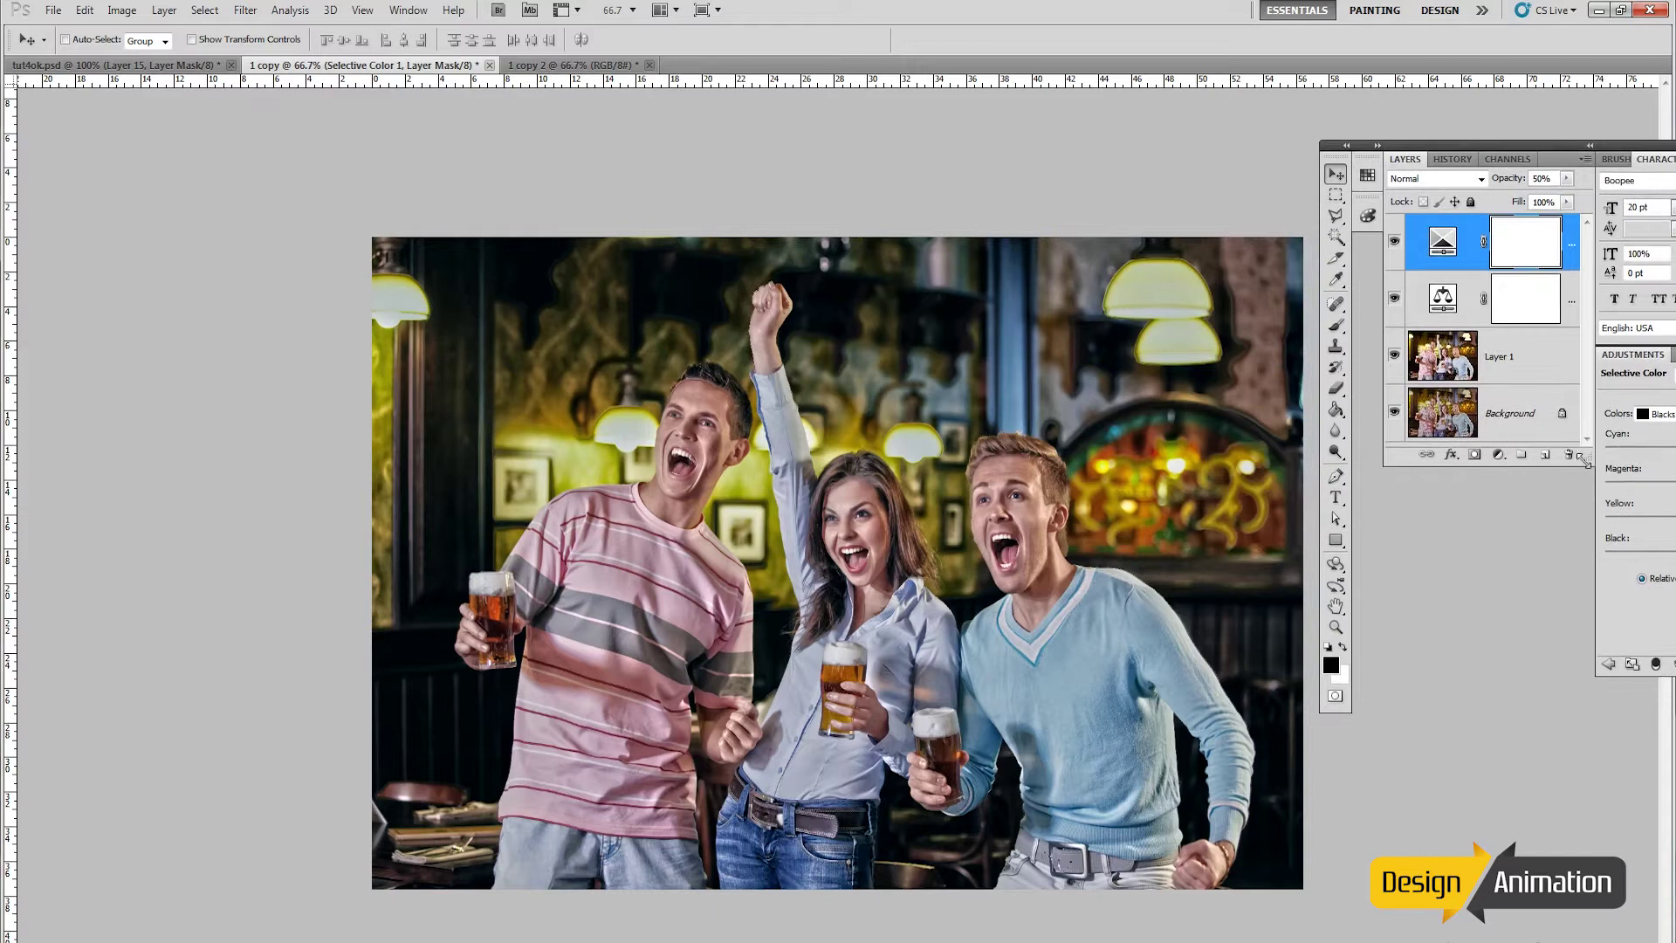
drag(1587, 463, 1607, 848)
click(1492, 412)
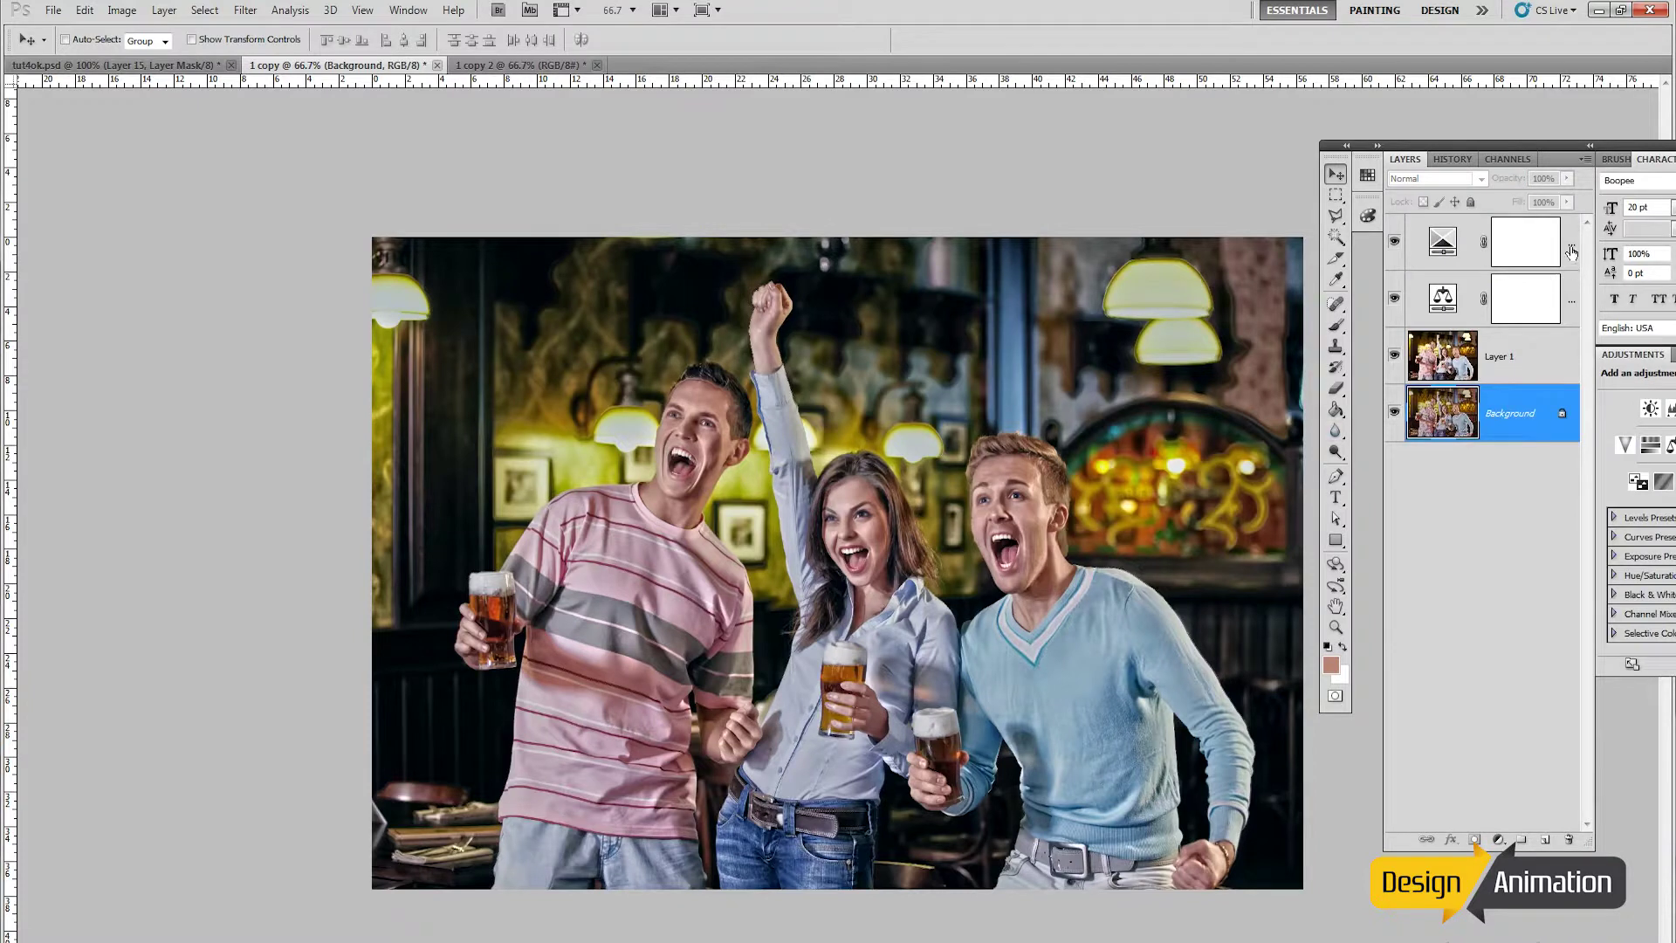
click(164, 10)
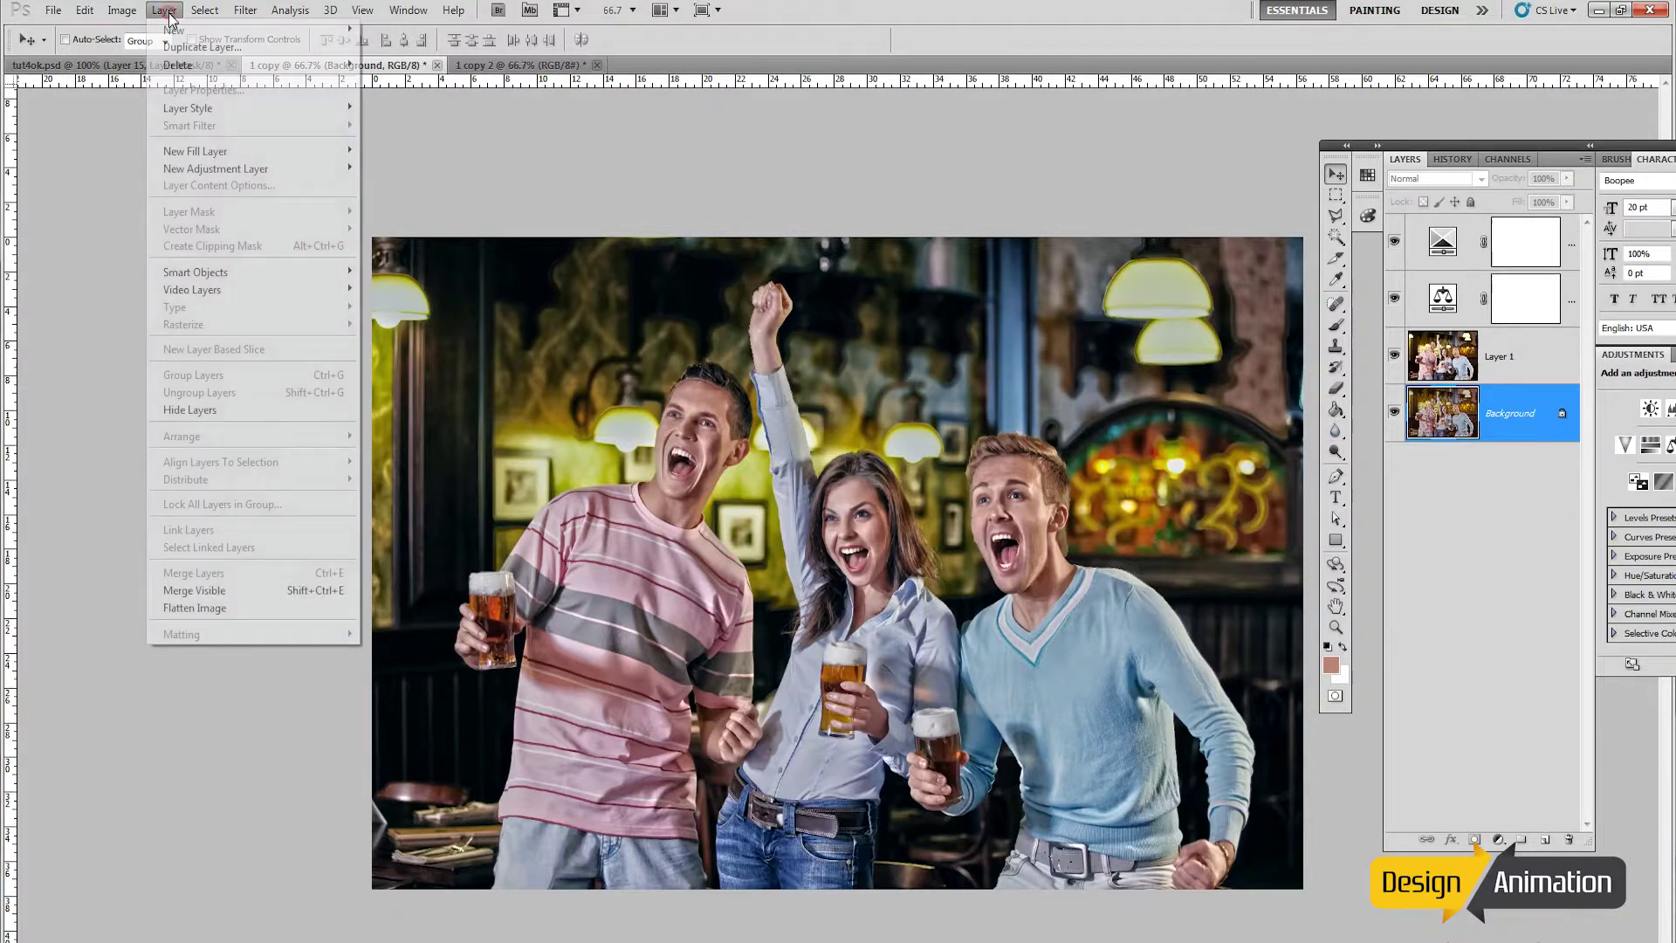
Step: Flatten the image and duplicate the Background as Background copy
click(252, 606)
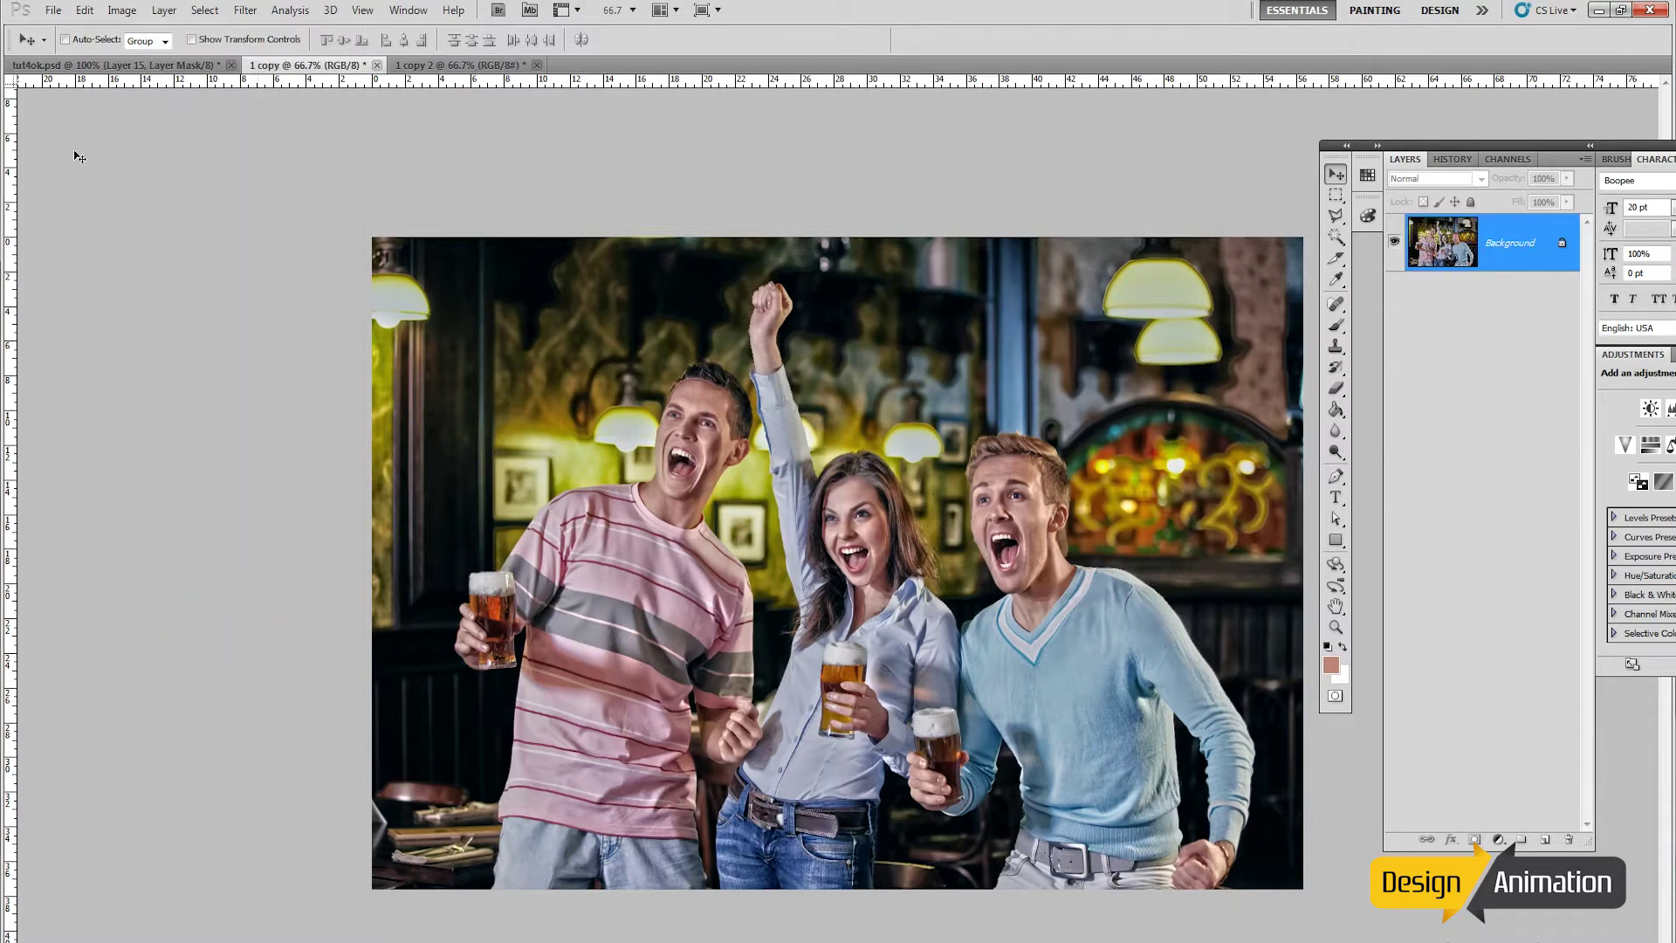
click(163, 10)
click(188, 41)
click(688, 243)
Step: Blend Background copy in Soft Light at 20% opacity, comparing it hidden and shown
click(1442, 179)
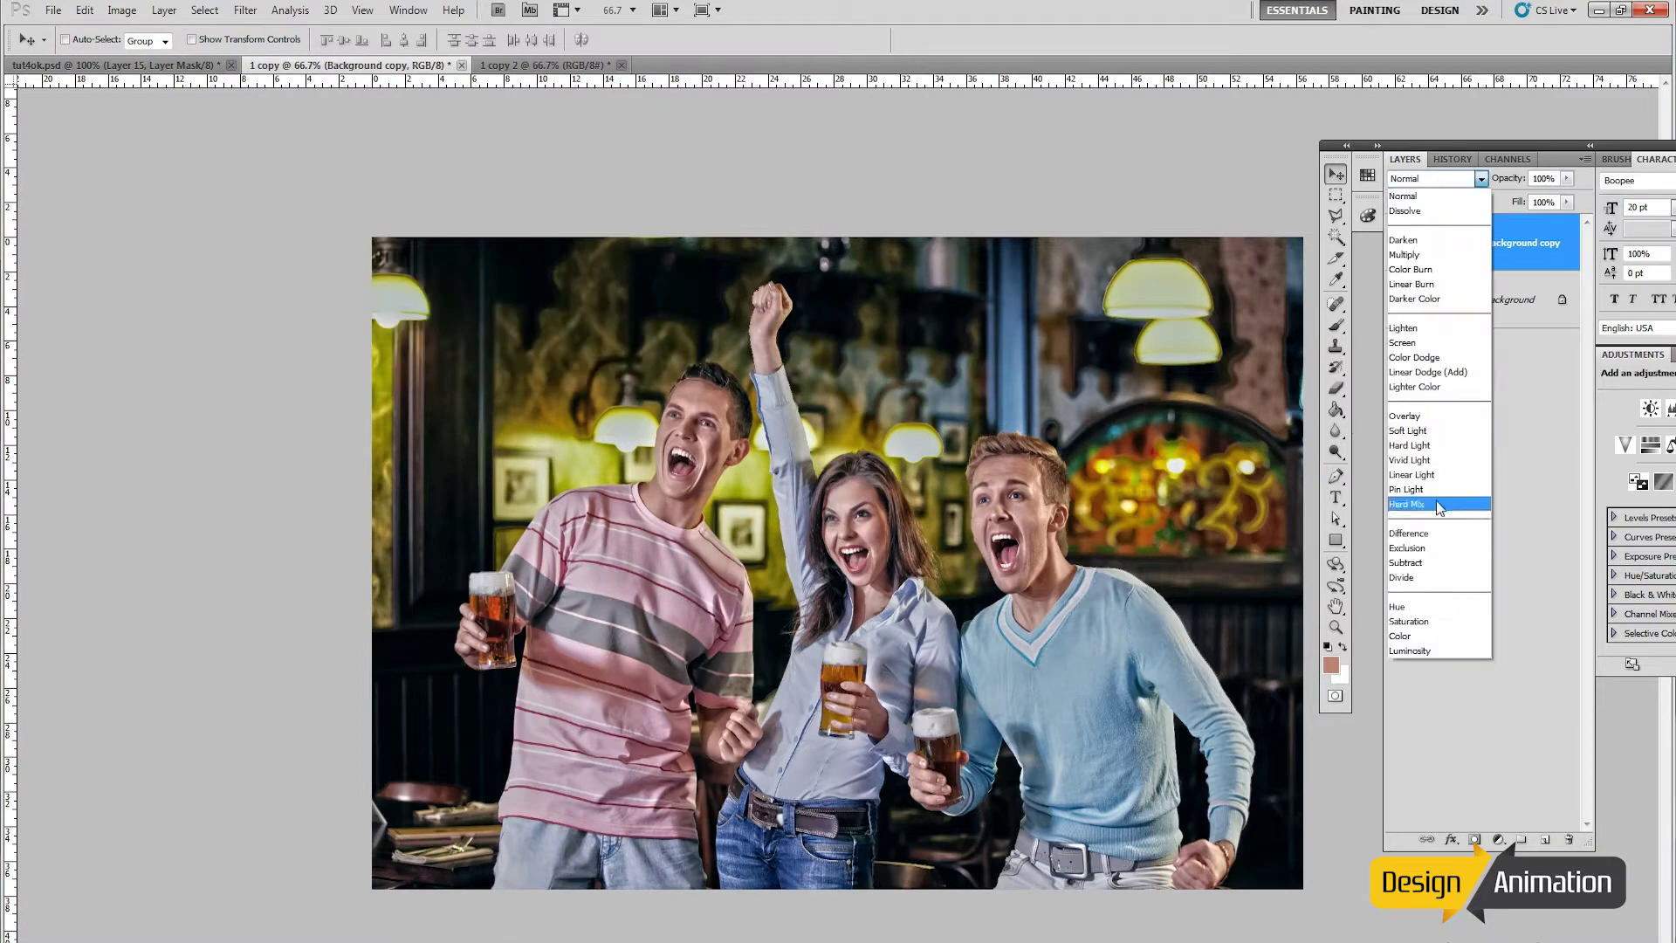
click(1439, 433)
click(1541, 180)
text(20)
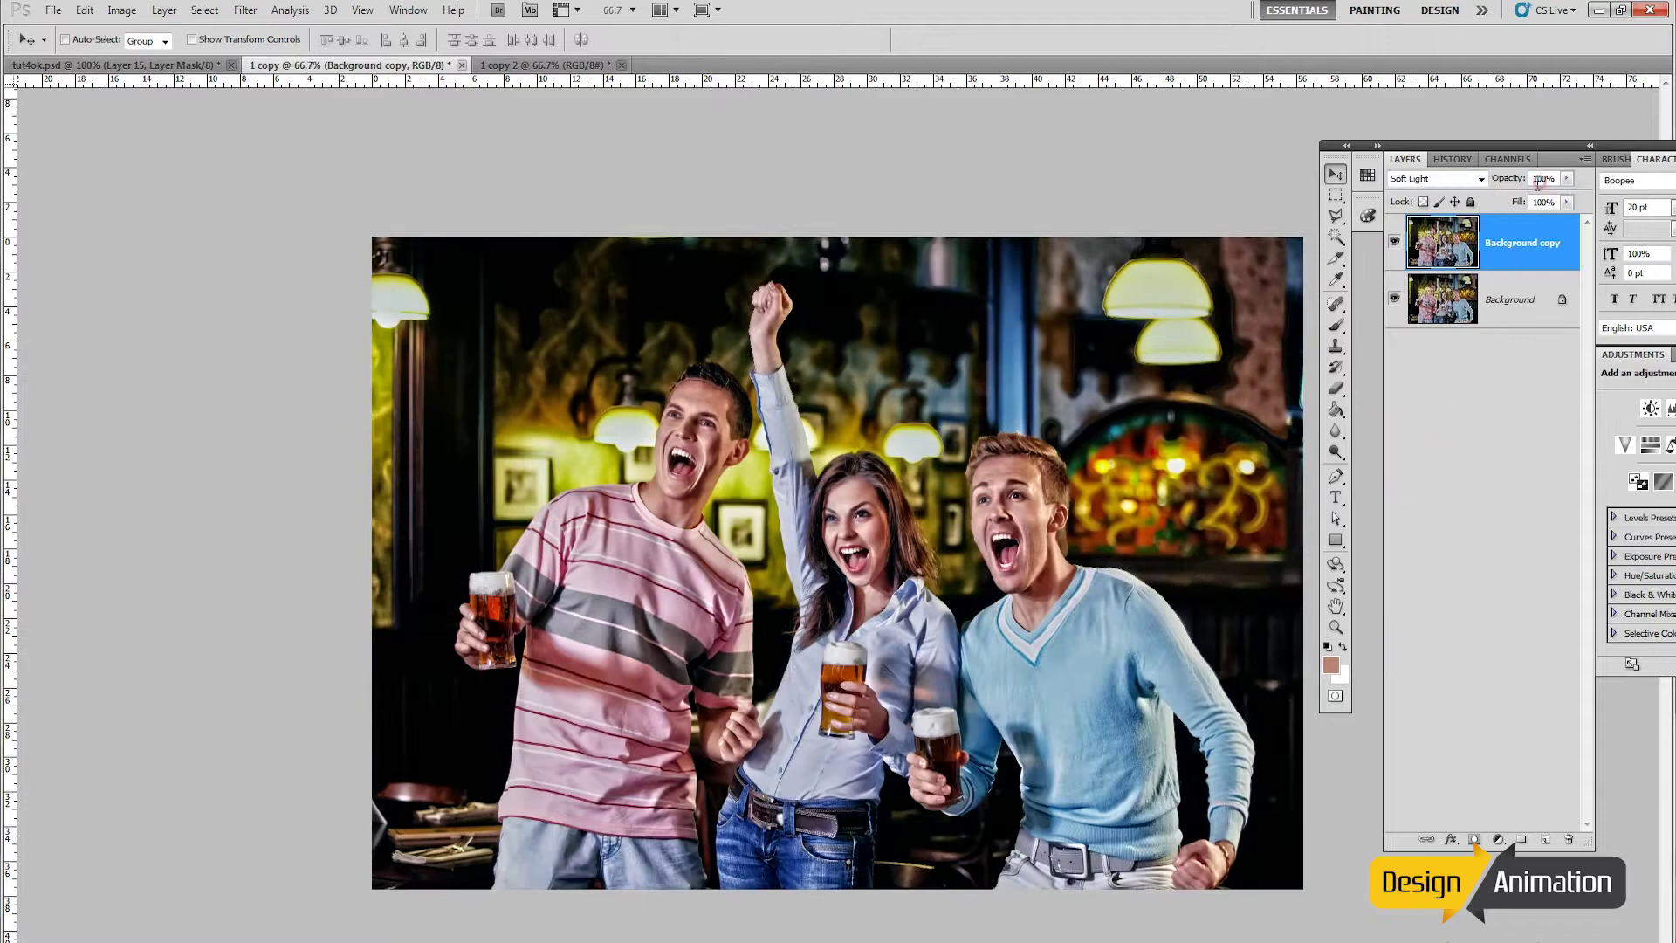
key(Return)
click(1395, 244)
click(1395, 244)
click(1395, 245)
click(1395, 244)
click(1396, 244)
click(1395, 244)
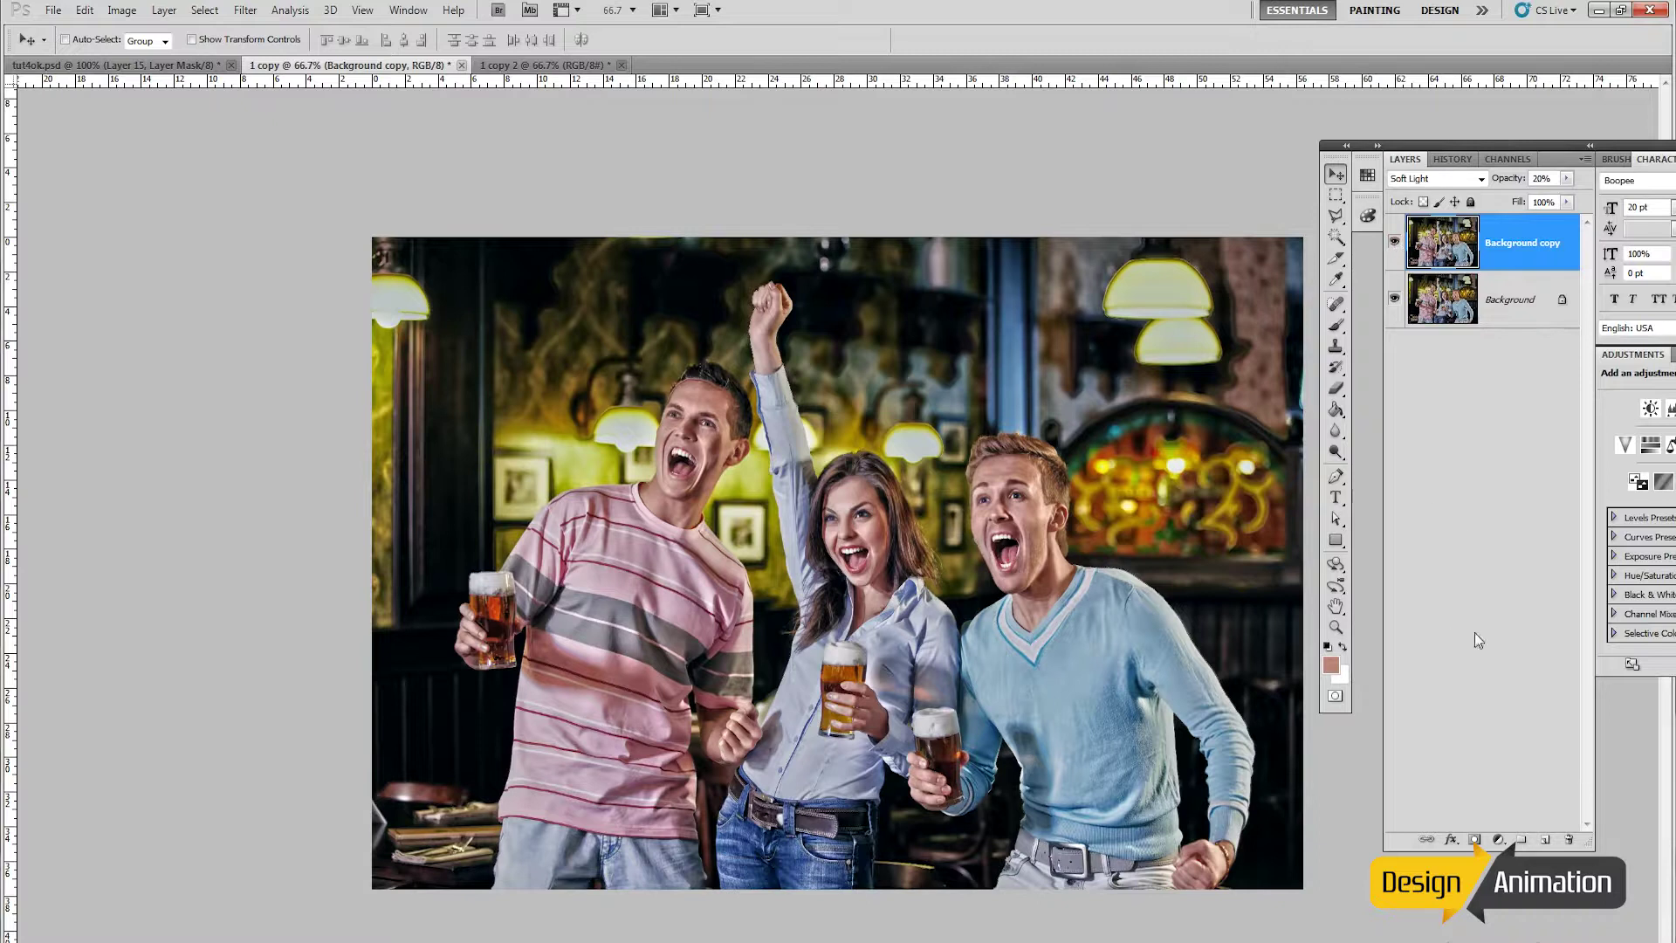
click(164, 11)
Step: Flatten the image and start HDR Toning with Radius 18 and Strength 0.3
click(257, 608)
click(122, 10)
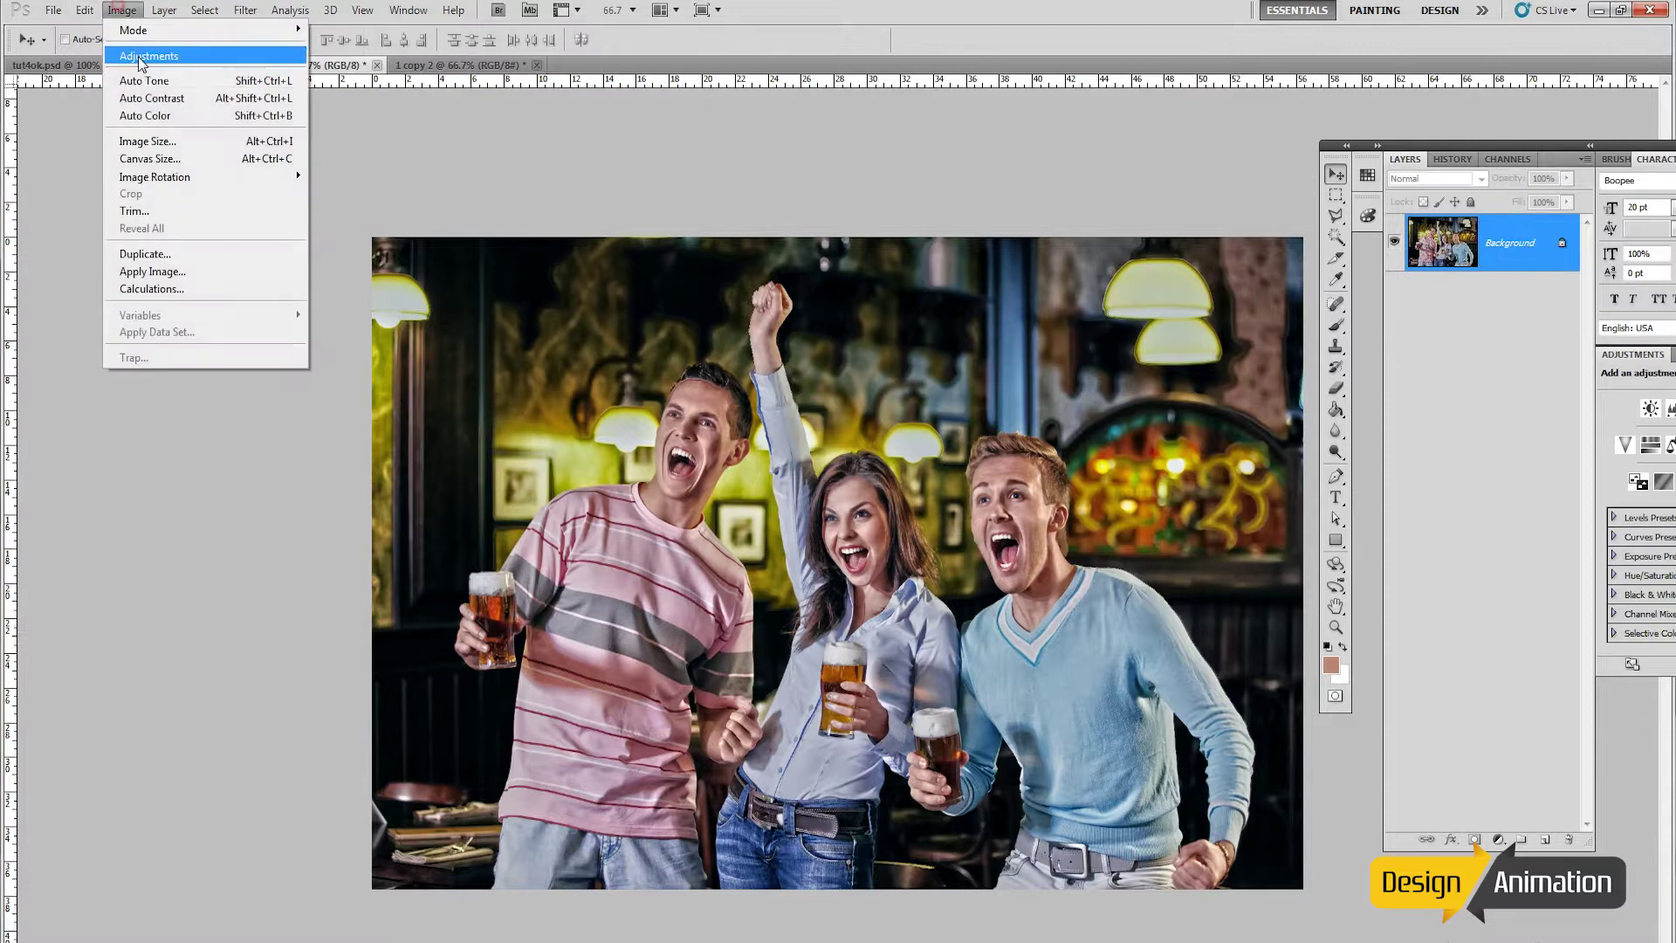
click(140, 58)
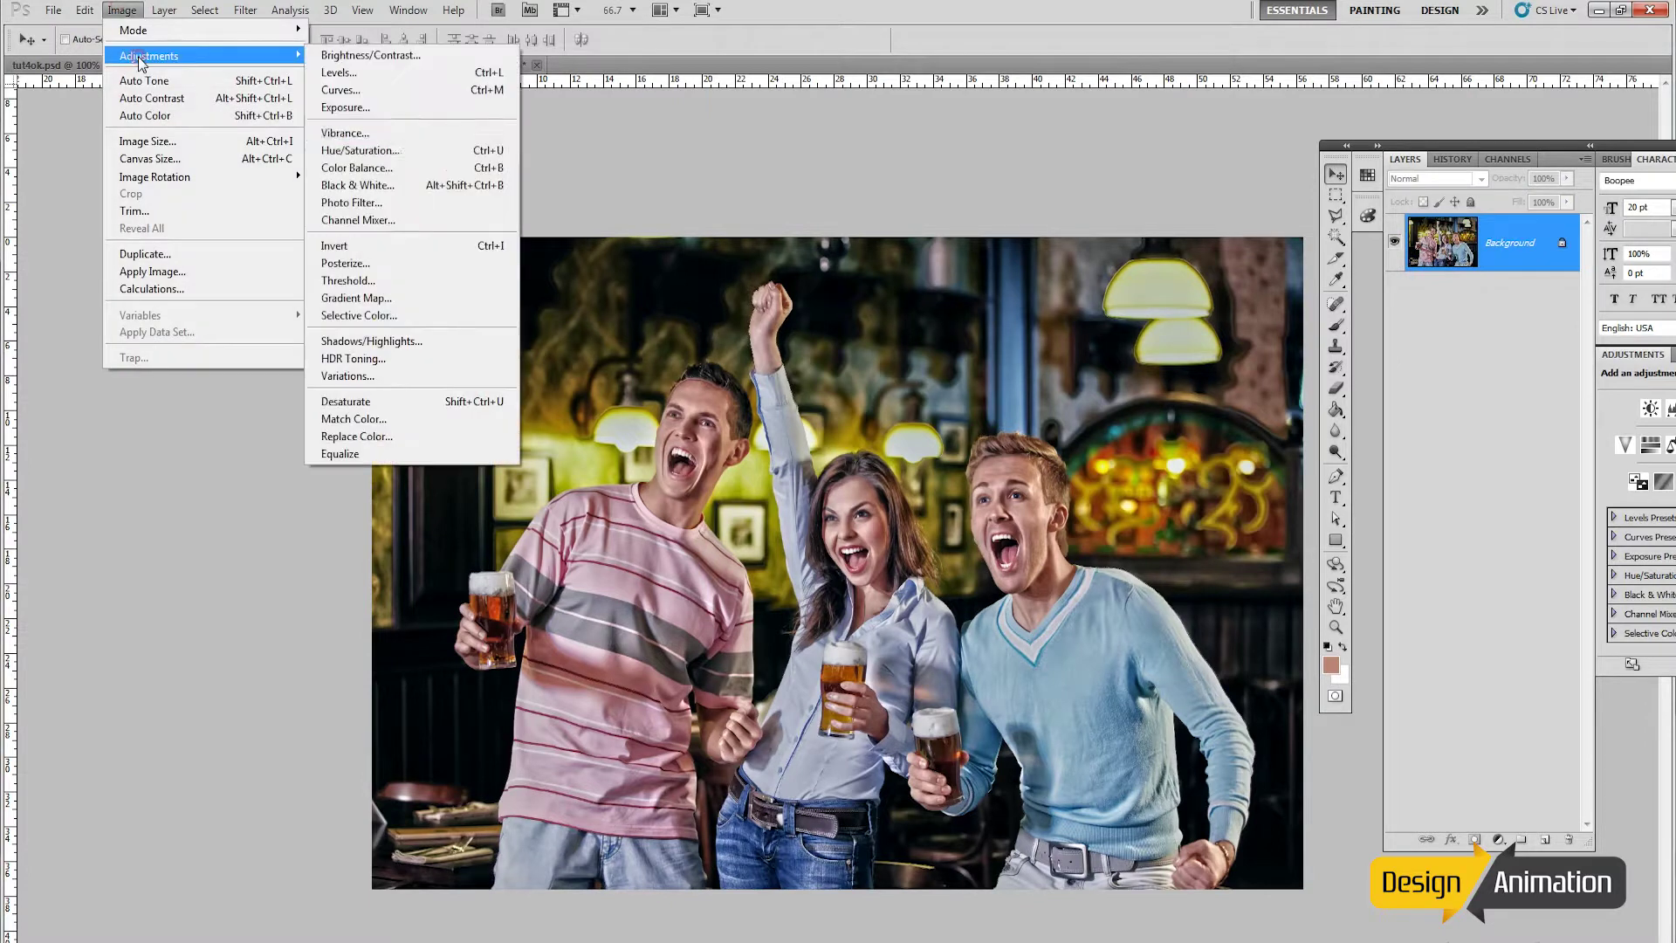
click(396, 358)
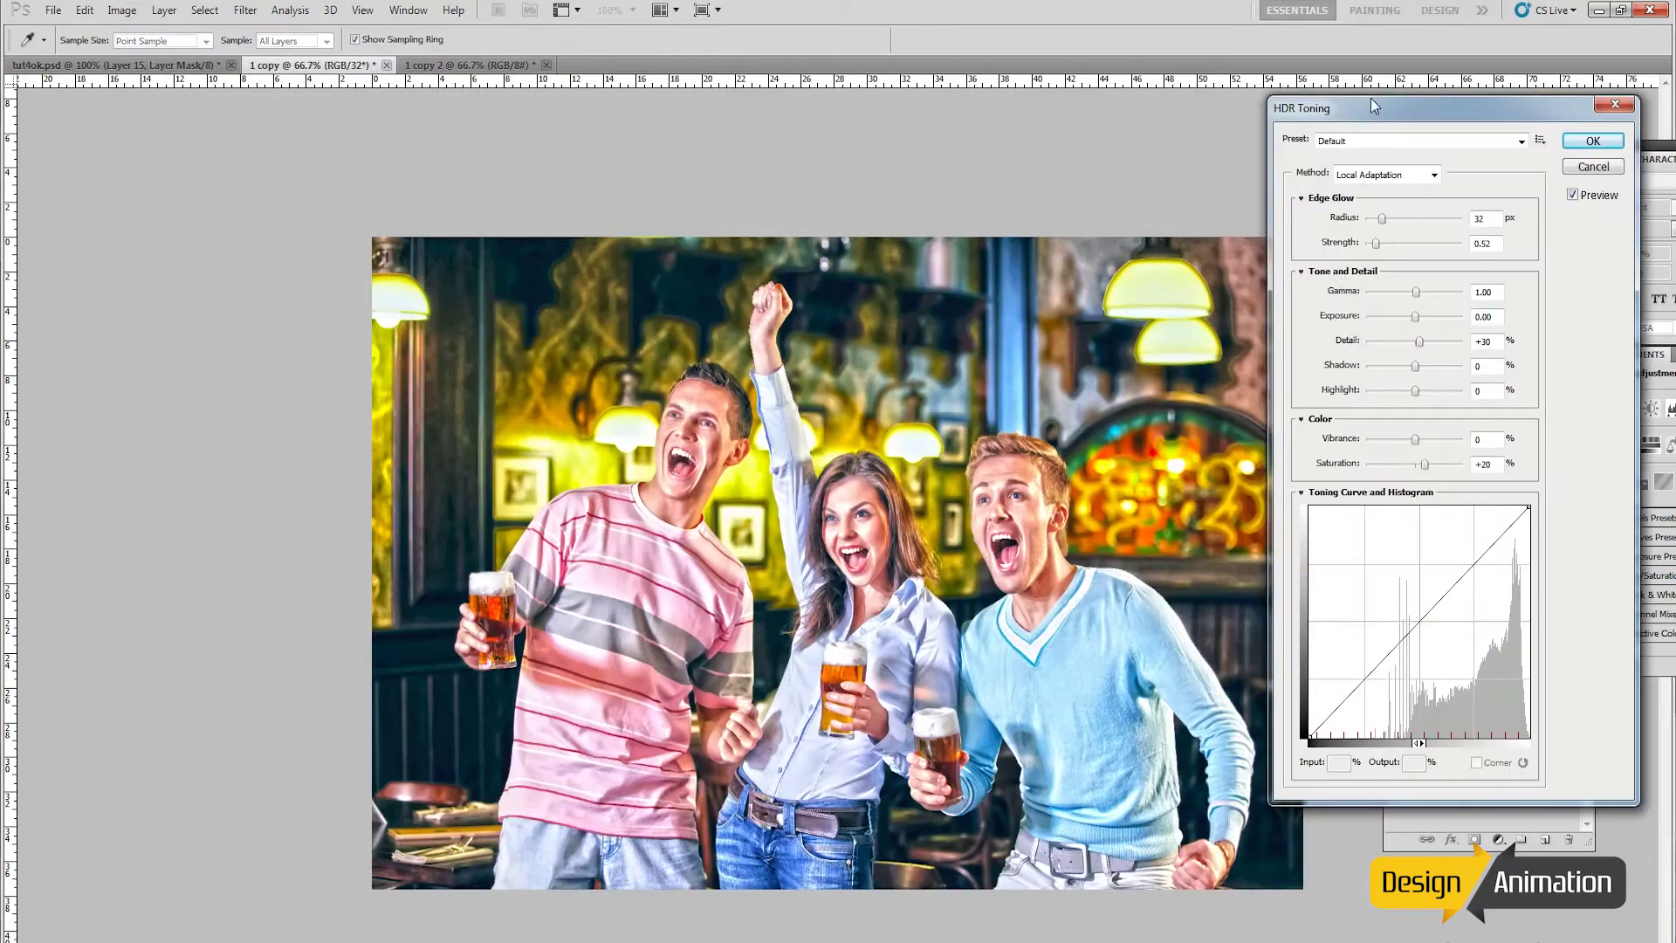
drag(1375, 103, 1401, 107)
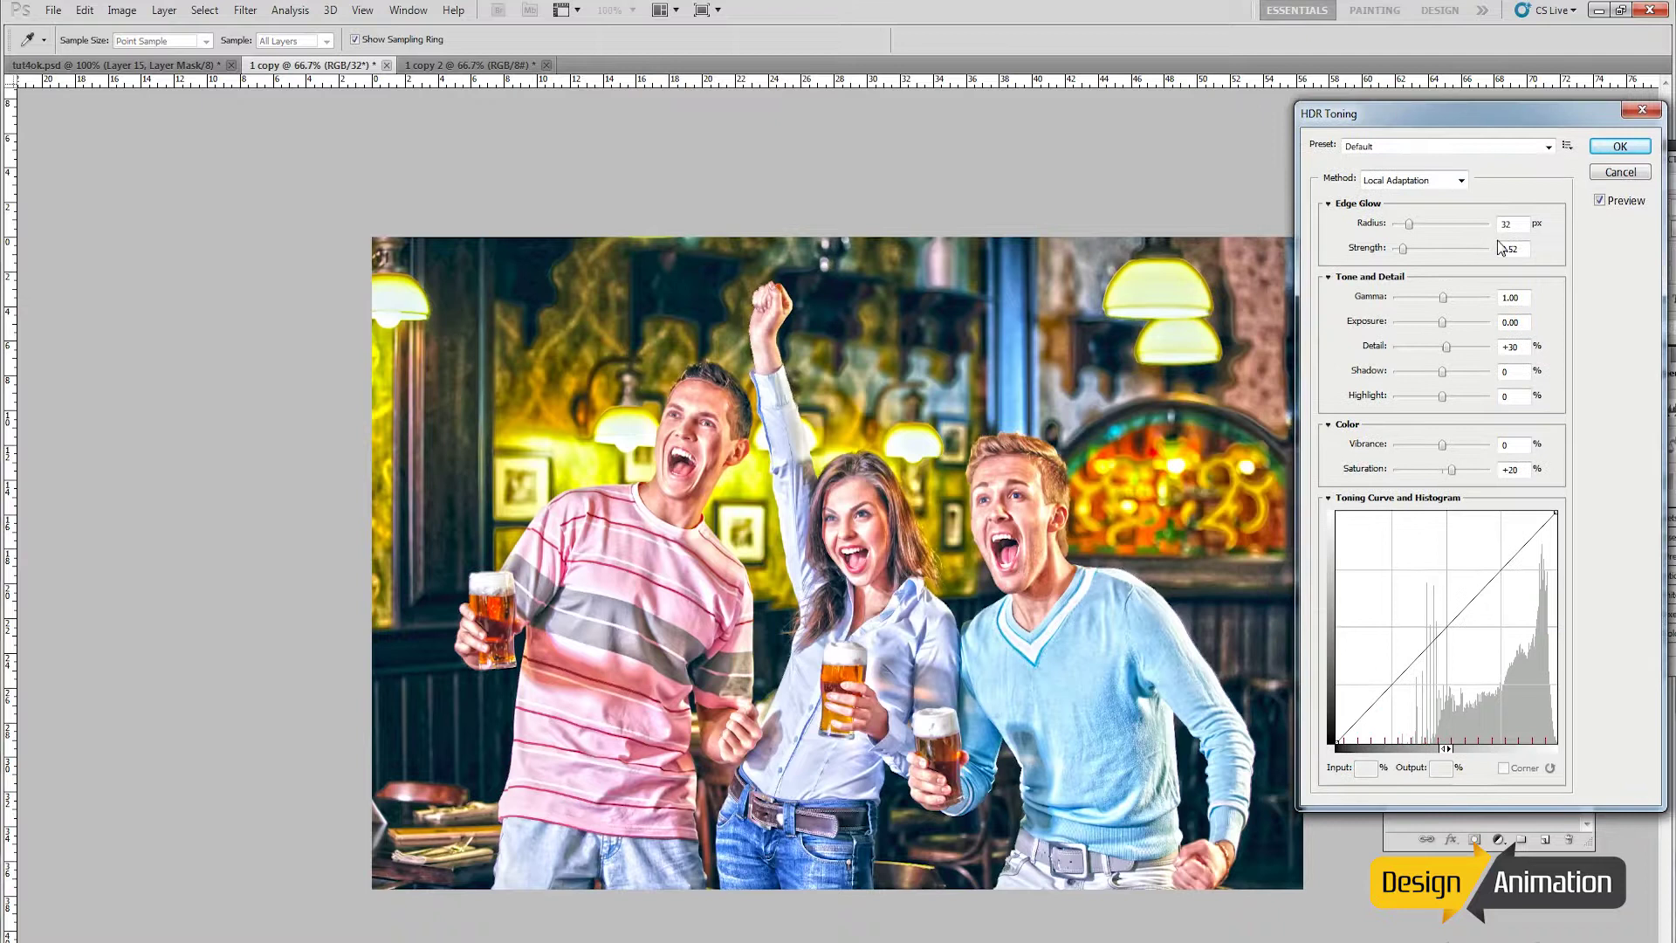
double_click(1513, 224)
text(18)
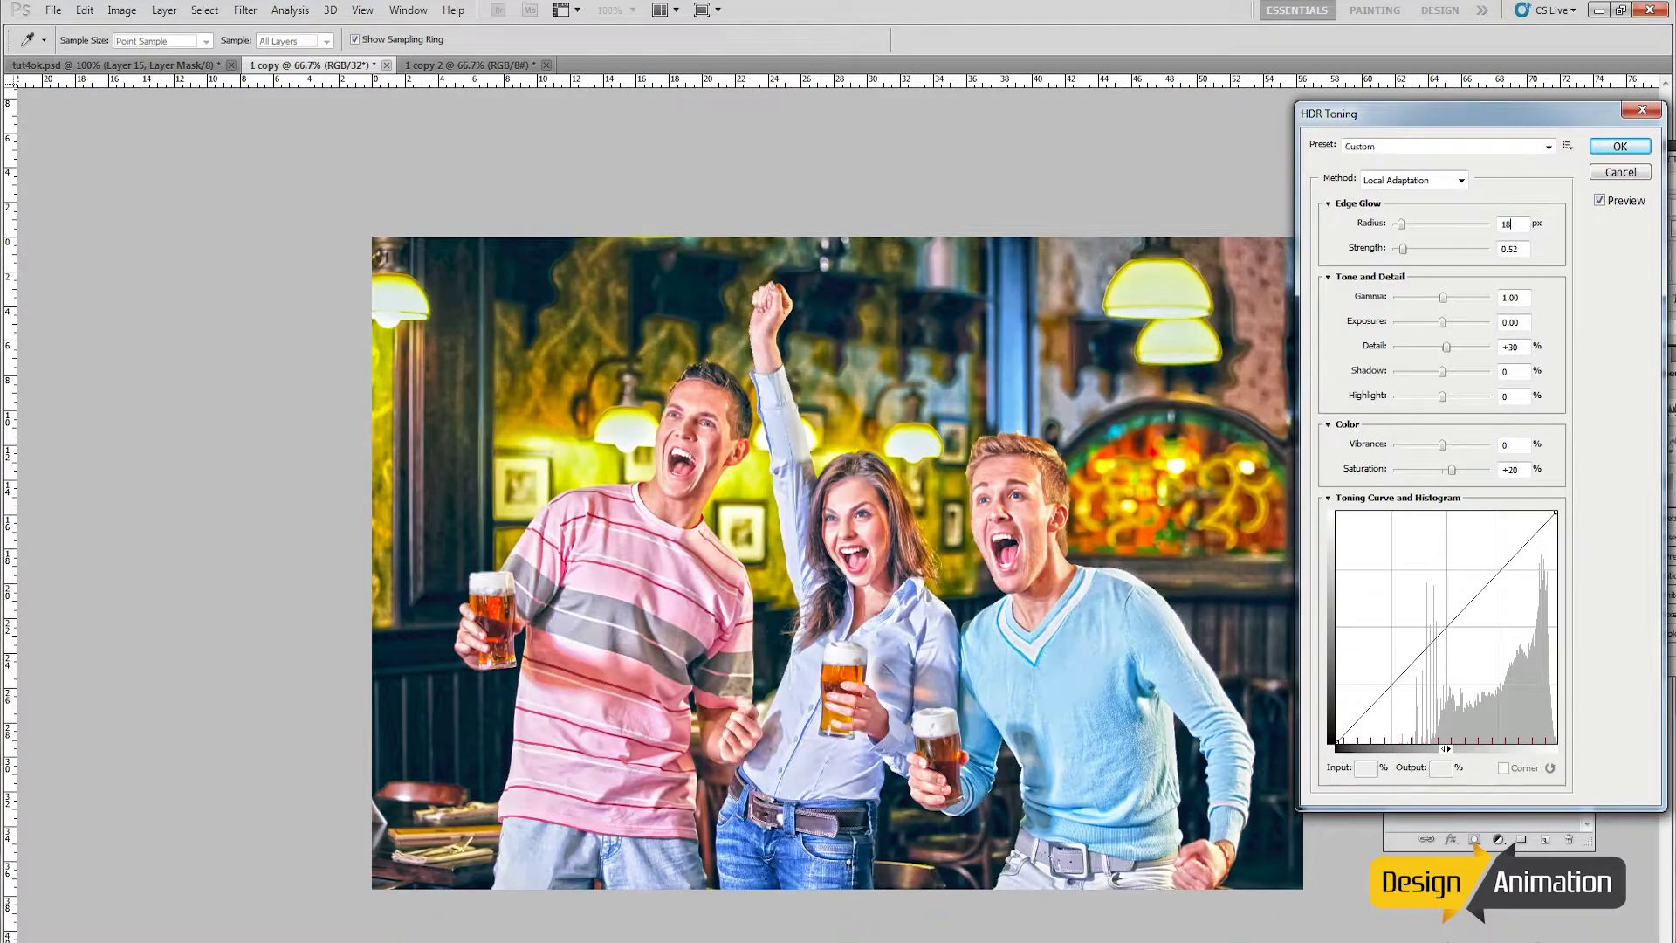
drag(1508, 249, 1563, 260)
text(3)
Step: Set HDR Exposure -0.75, Detail 50, Shadow -25, Highlight 20, Vibrance -15, Saturation +10
drag(1526, 322, 1437, 323)
text(-0.75)
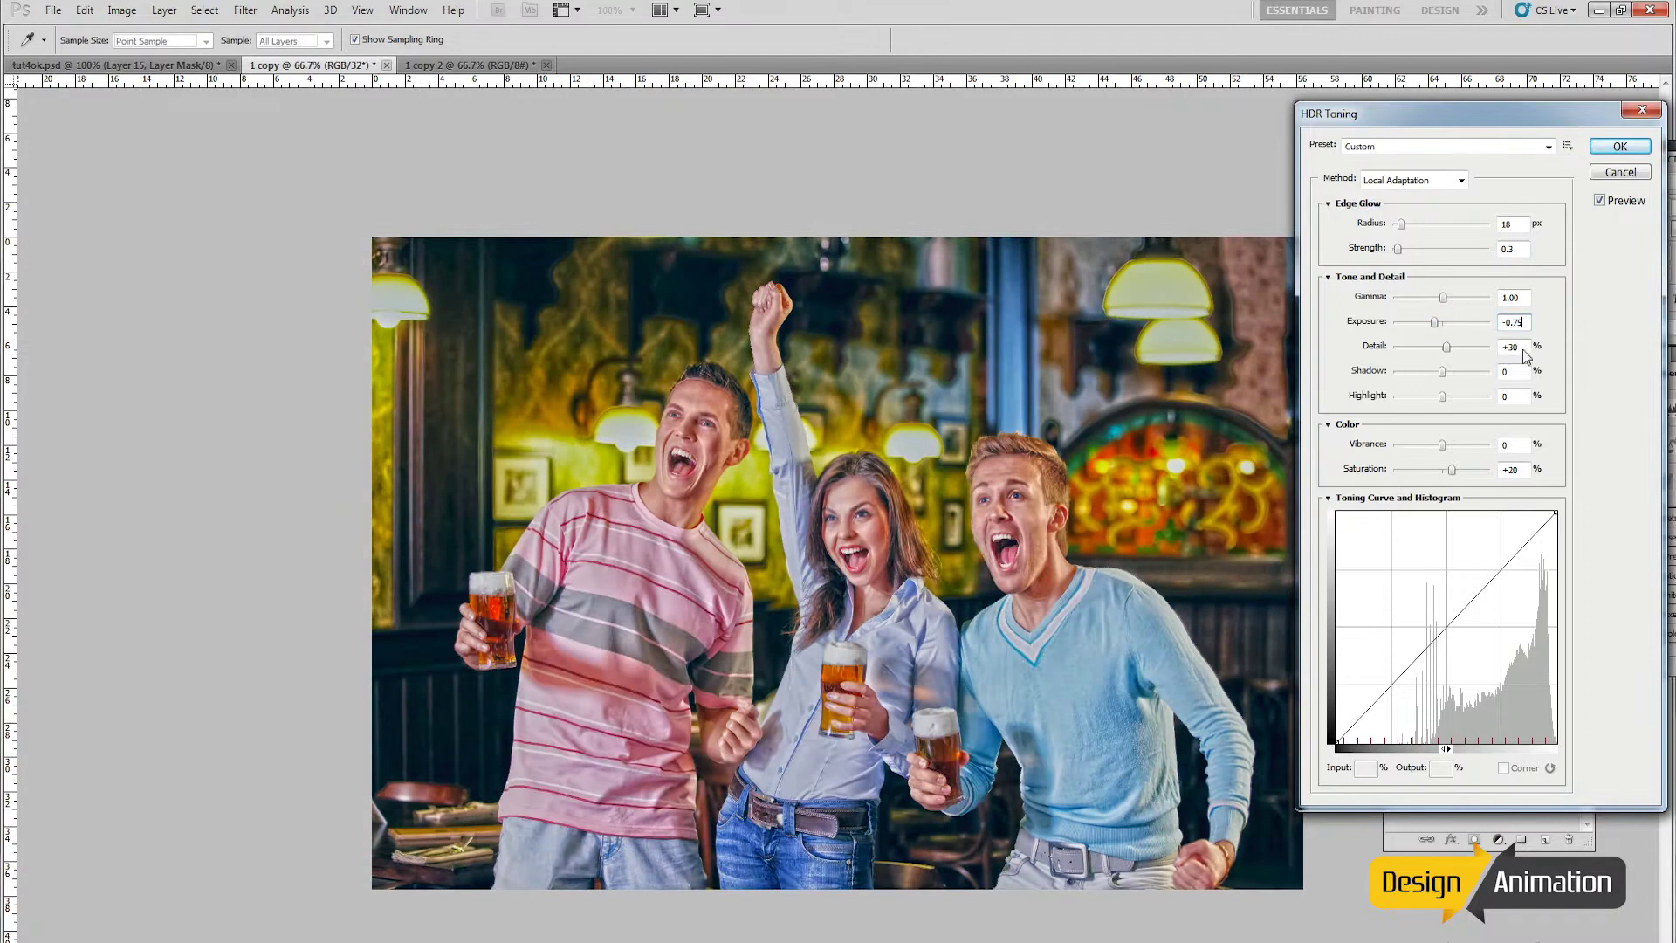
key(Tab)
text(50)
double_click(1515, 374)
text(-25)
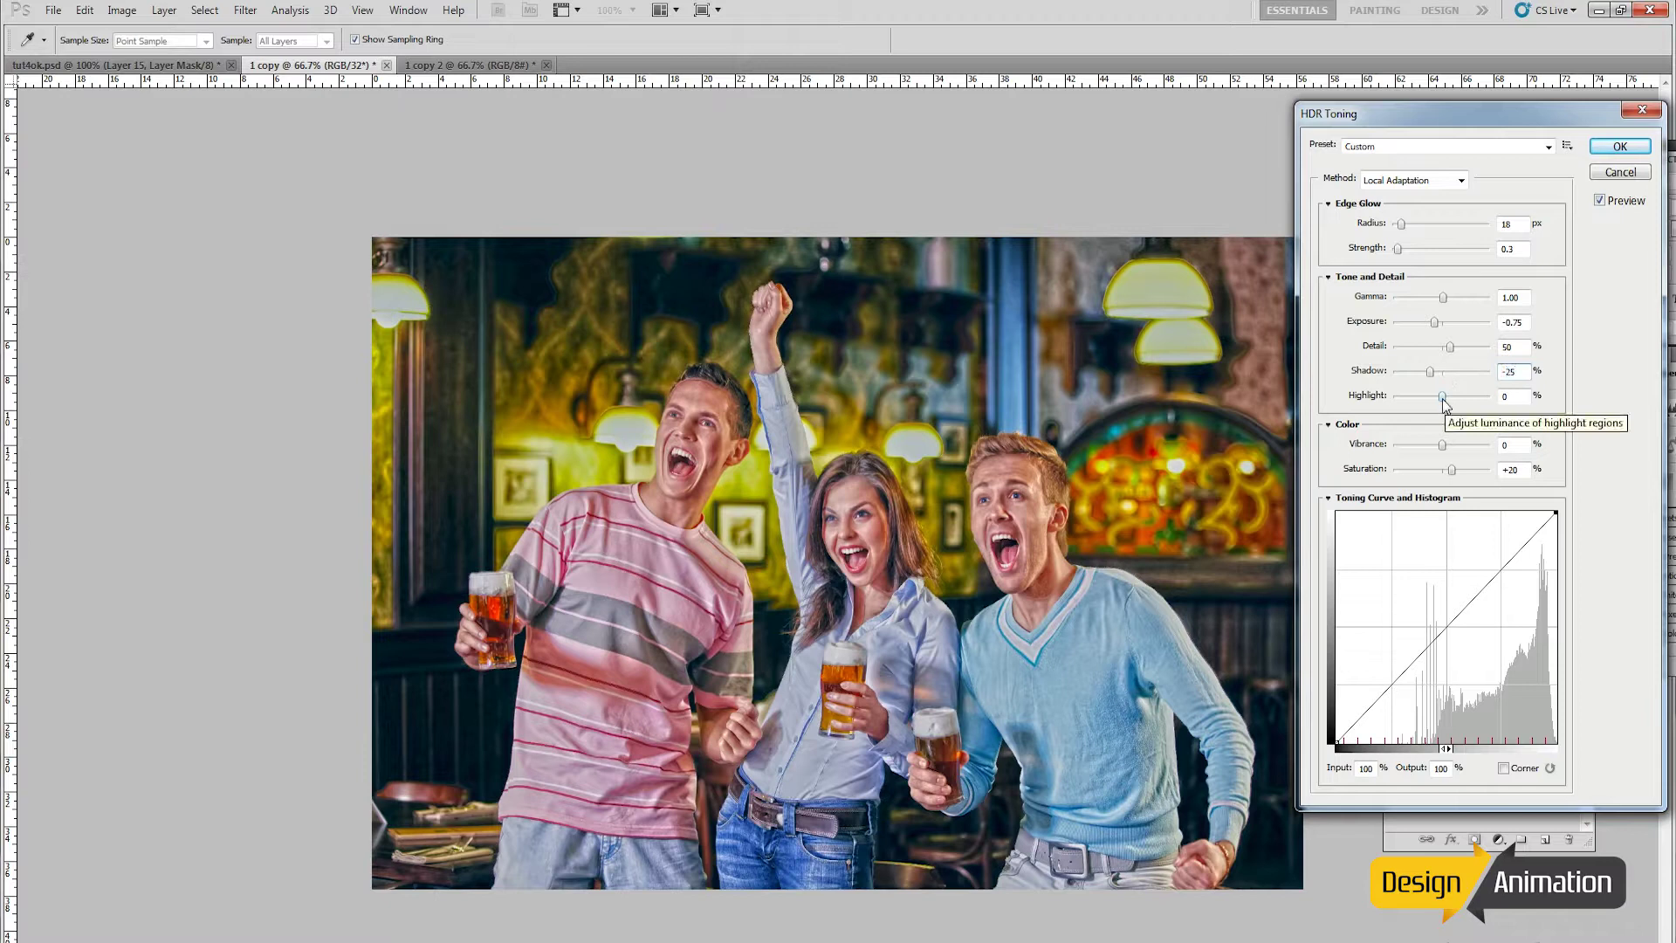
drag(1443, 399, 1452, 399)
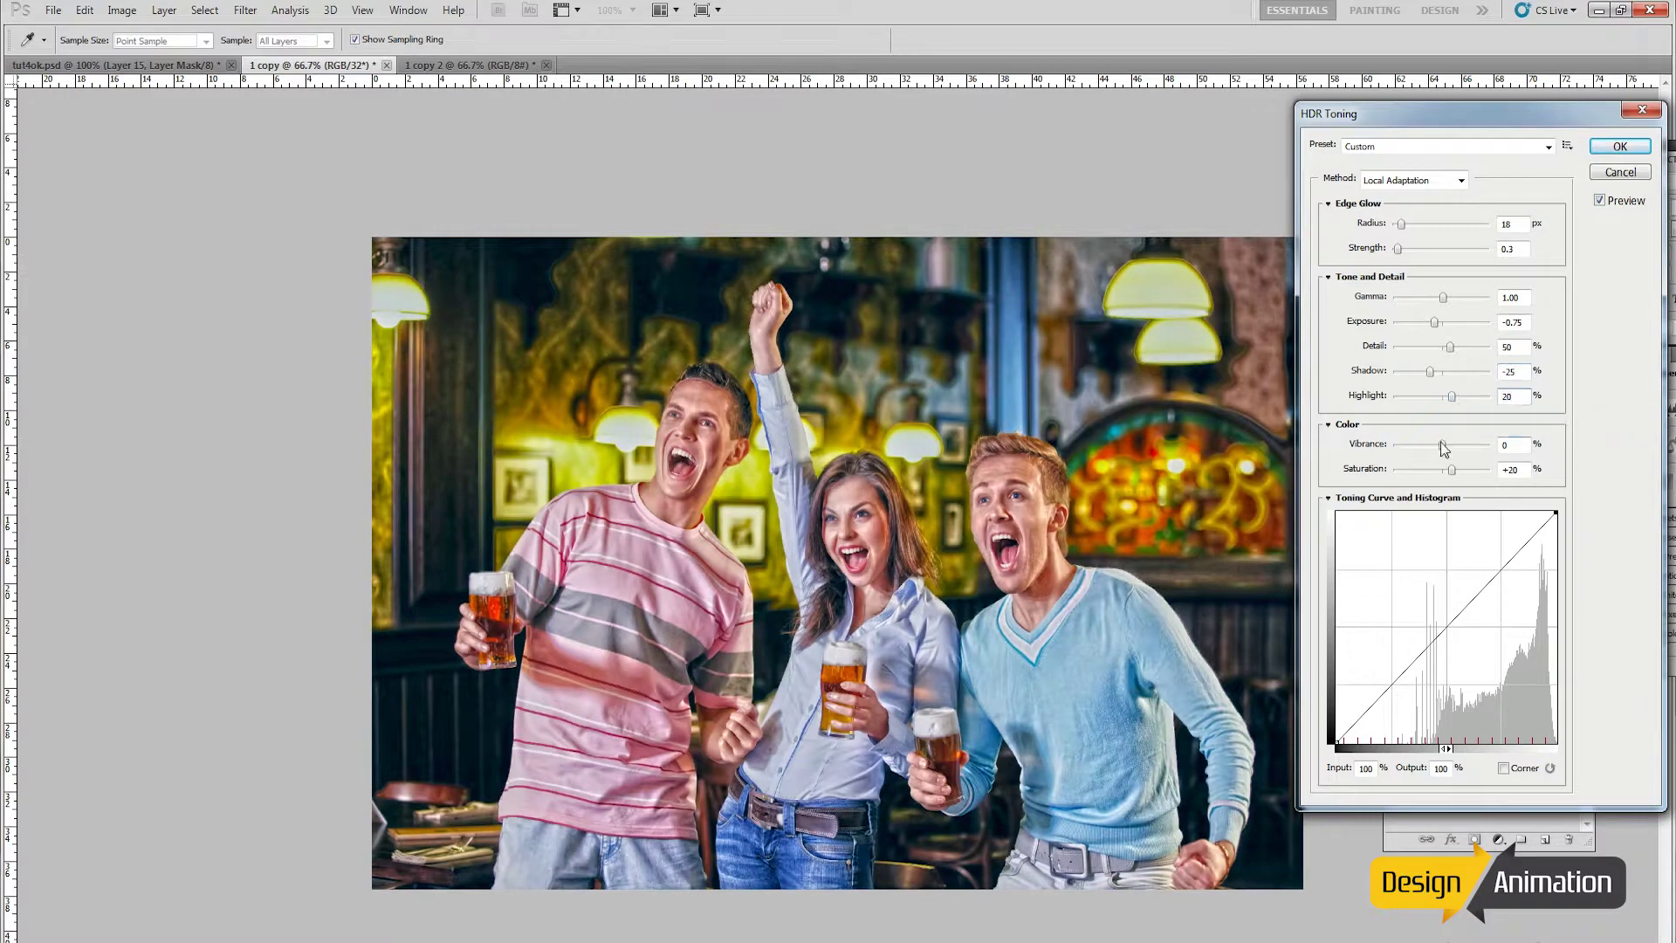
drag(1445, 448, 1435, 446)
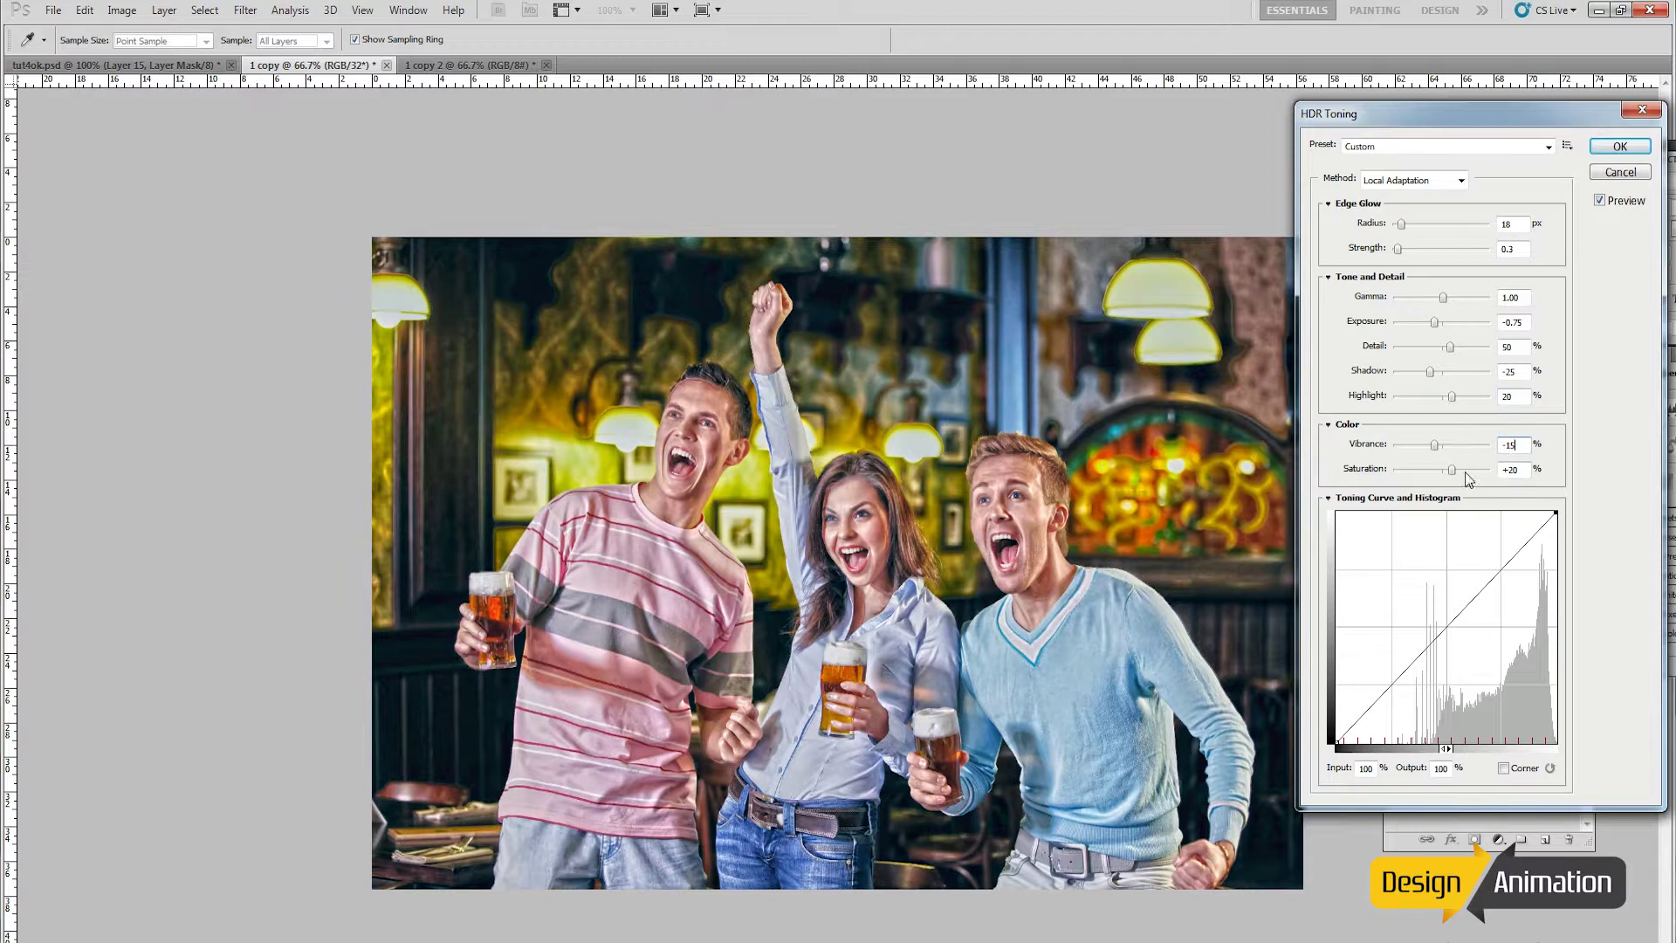
double_click(1510, 470)
text(10)
Step: Add three toning-curve points and set the highlight point to input 83, output 81
click(1389, 684)
click(1446, 626)
click(1502, 571)
double_click(1365, 768)
text(83)
key(Tab)
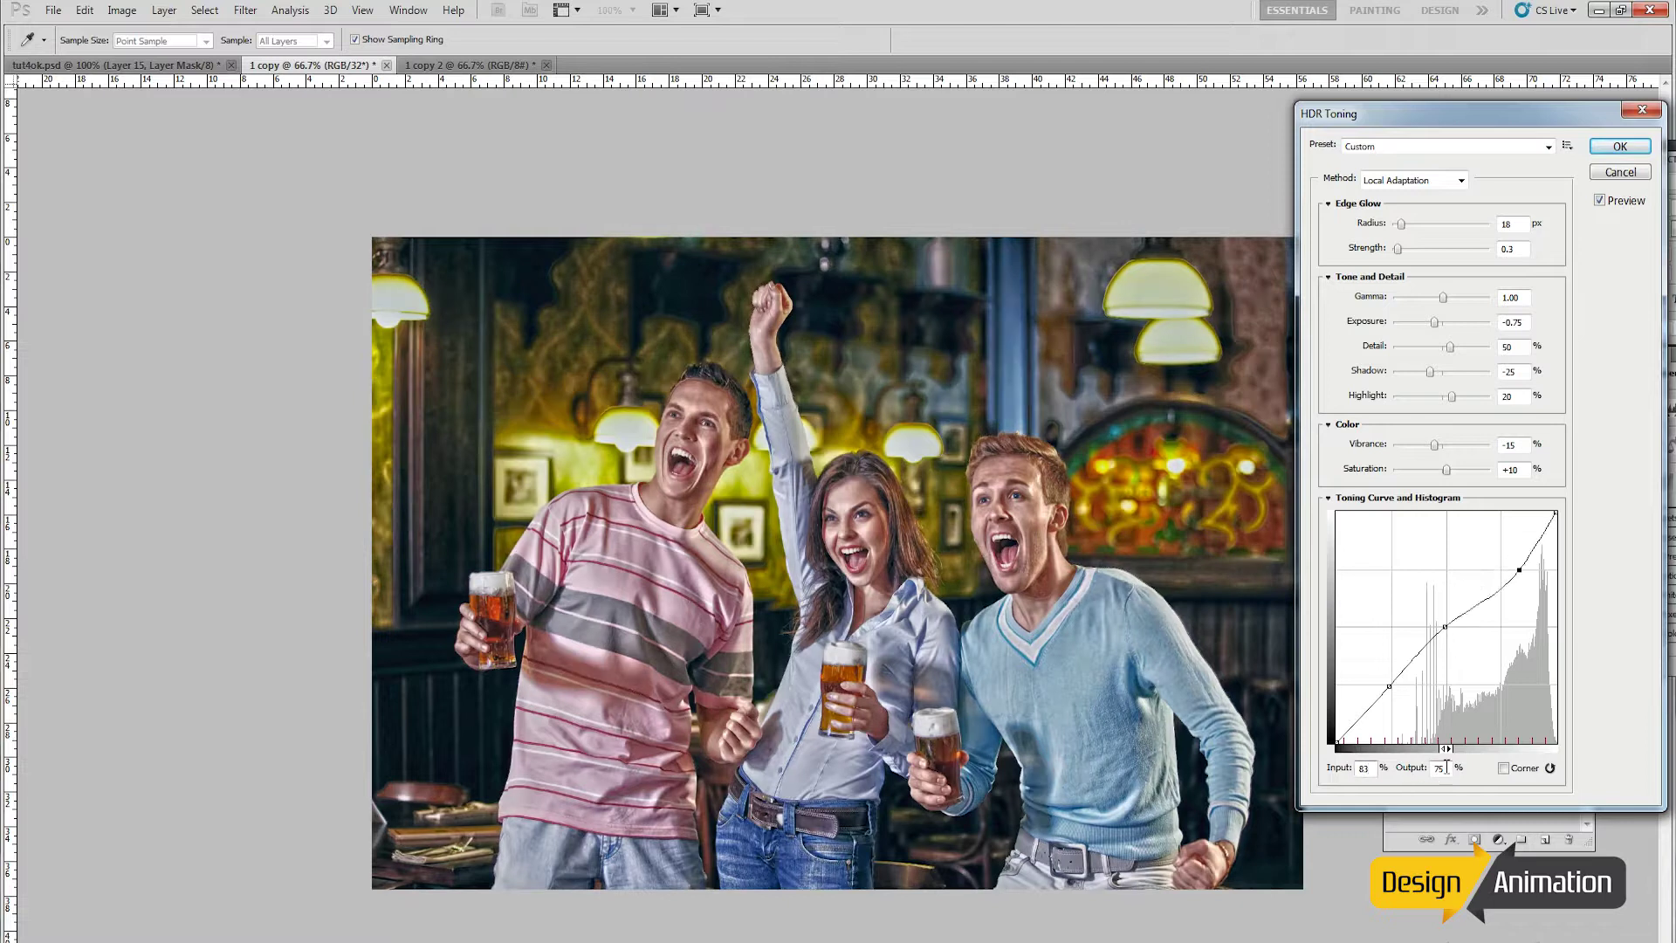
text(81)
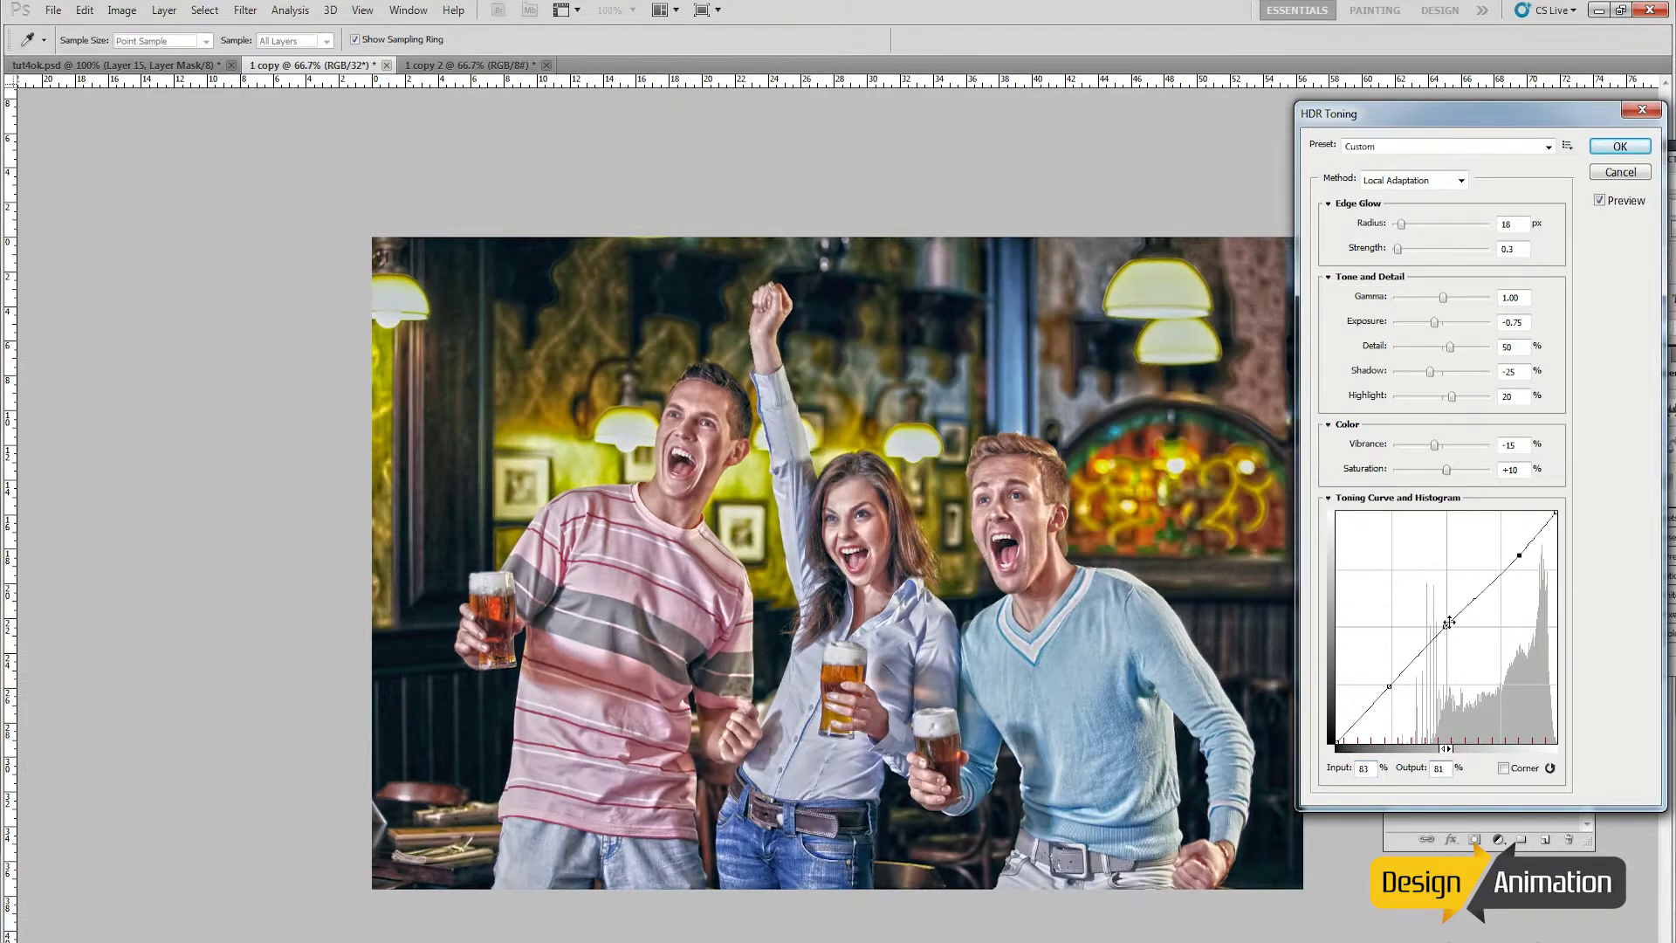
Step: Set the midtone point to 56/48 and shadow point to 25/21, then apply HDR Toning
click(1446, 625)
double_click(1365, 769)
text(56)
key(Tab)
text(48)
click(1389, 686)
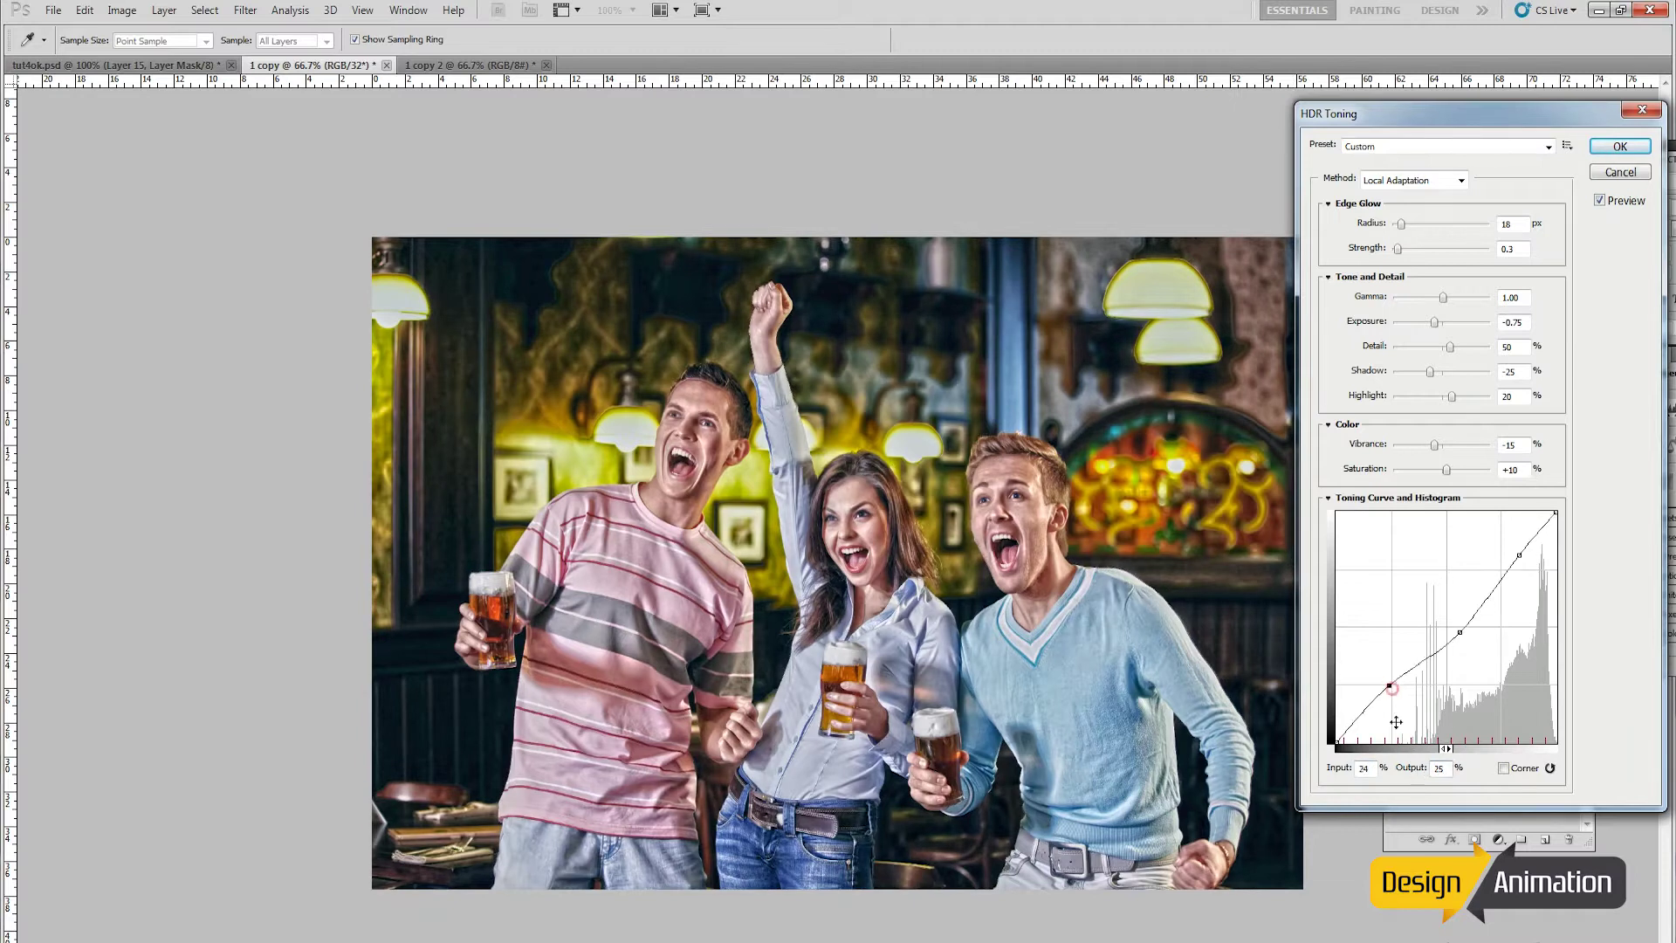
double_click(1365, 769)
text(25)
key(Tab)
text(21)
click(1618, 158)
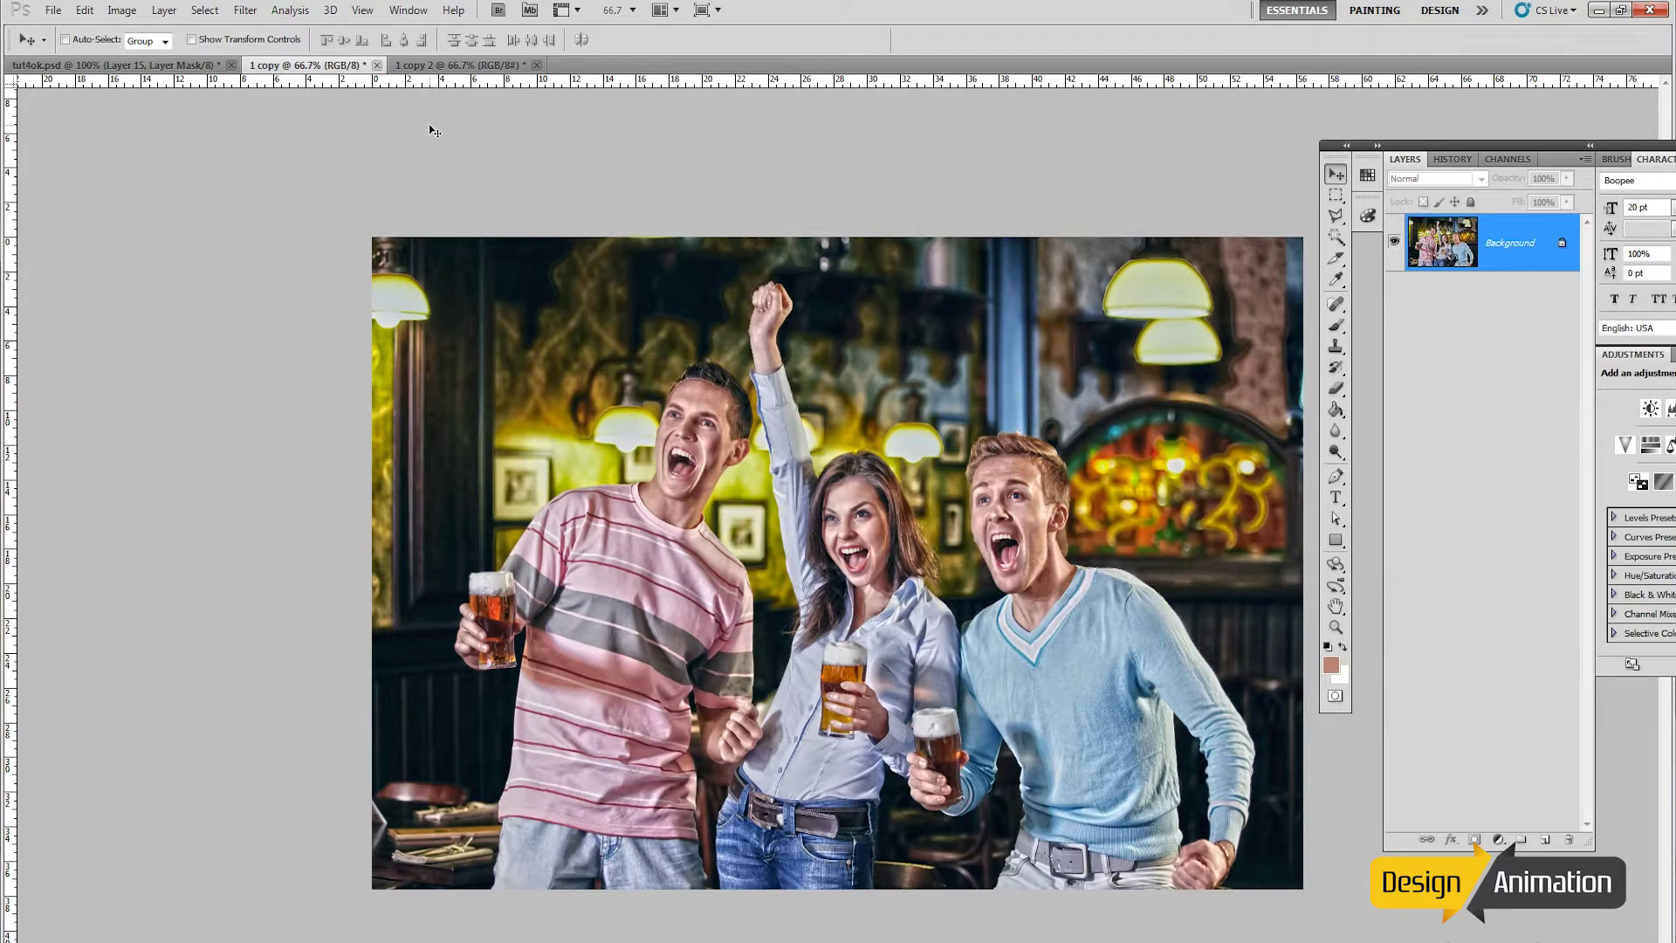
Step: Duplicate the Background layer as Background copy
click(161, 12)
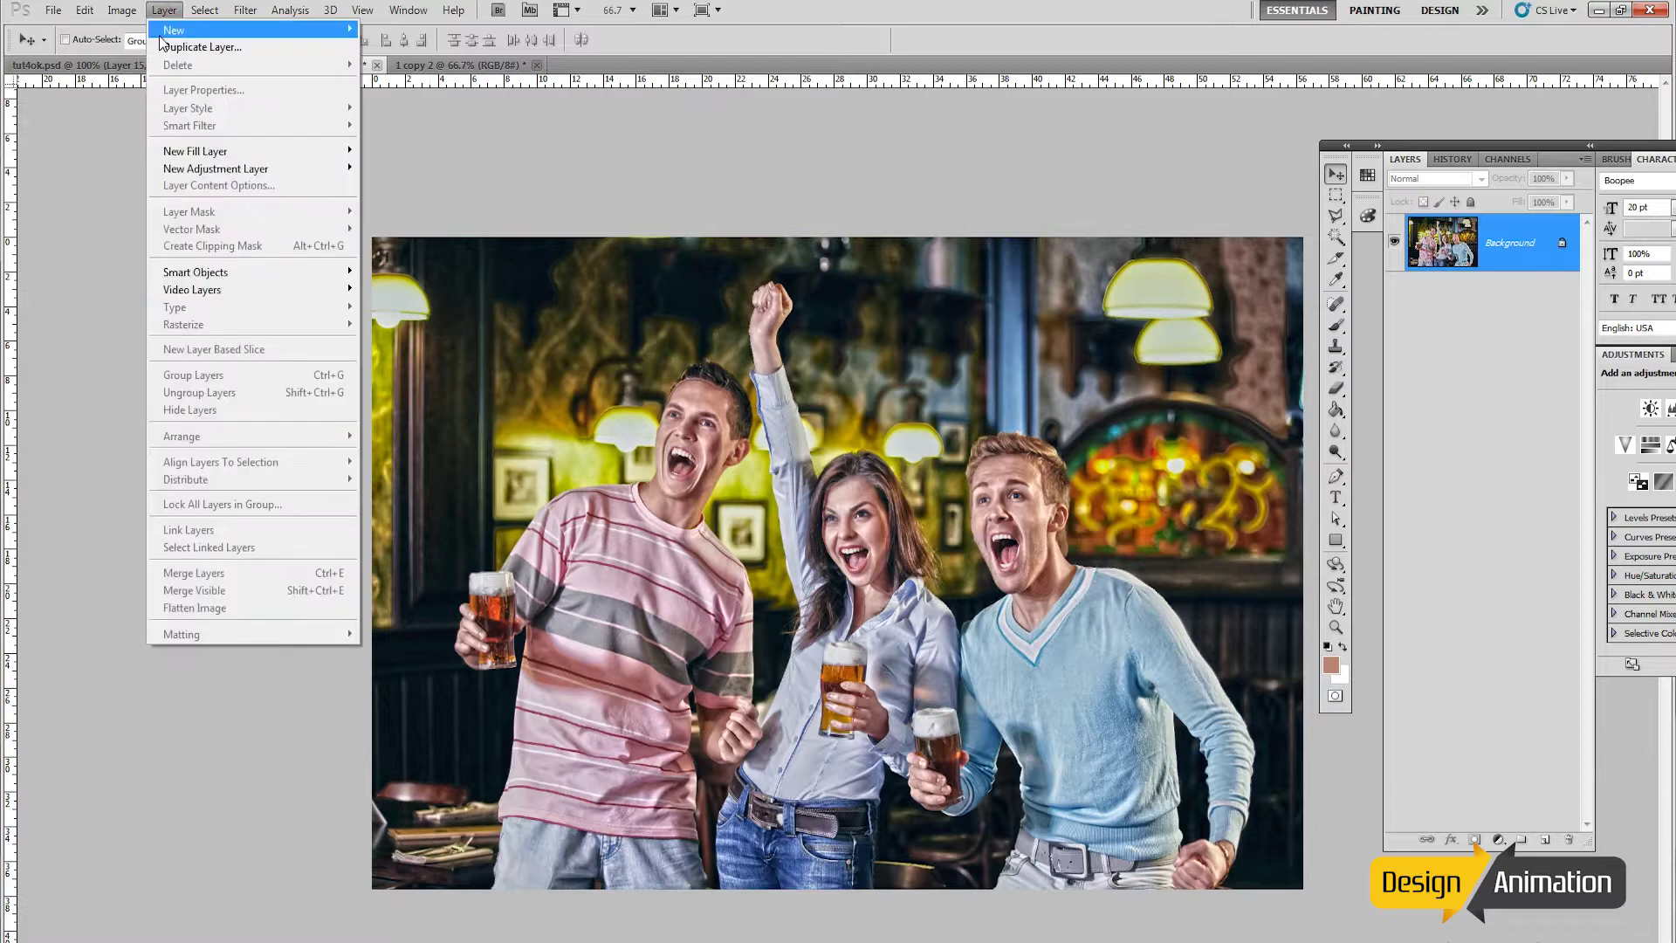
click(362, 10)
click(161, 12)
click(180, 48)
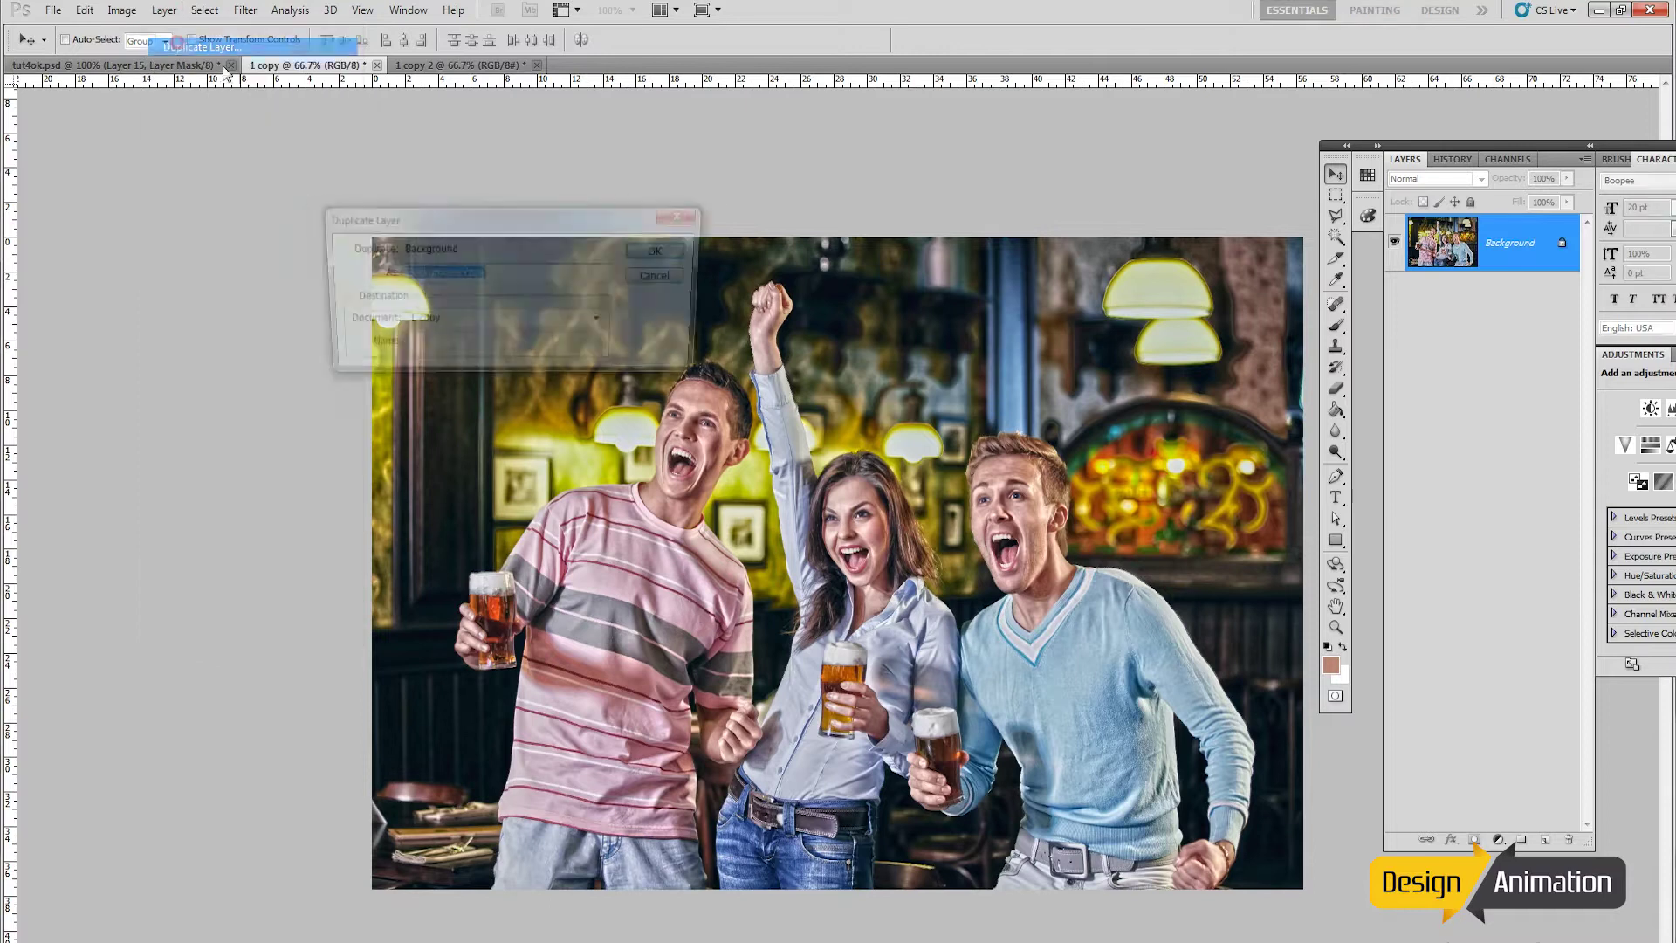
click(661, 249)
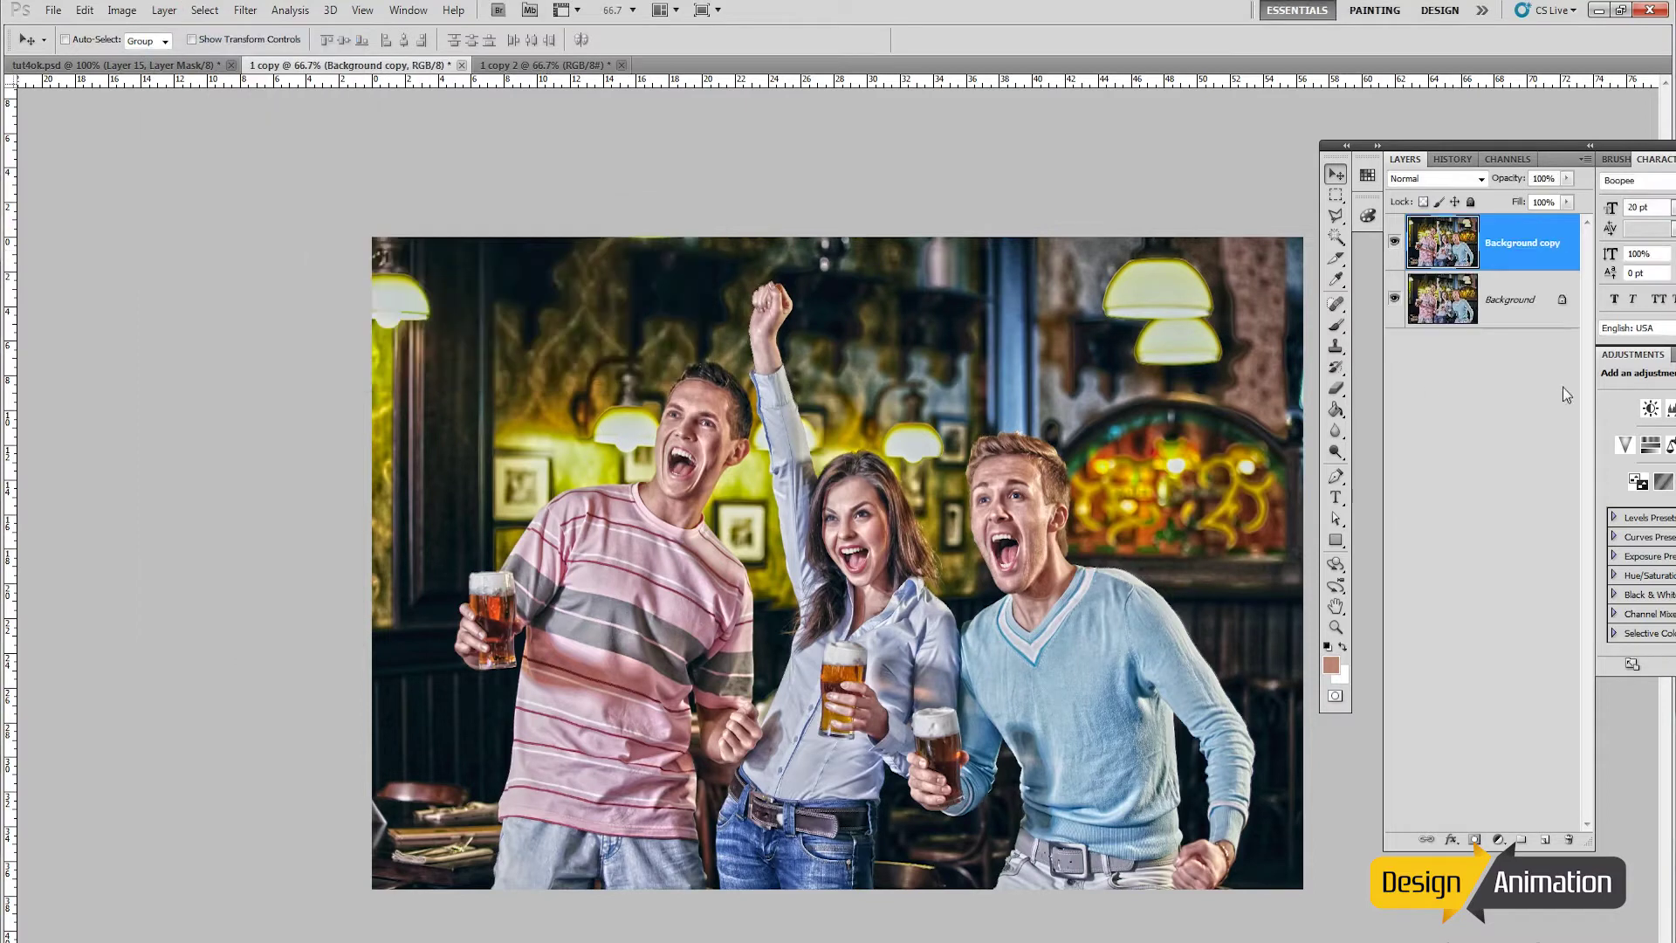
Step: Desaturate the Background layer beneath the copy
click(1489, 316)
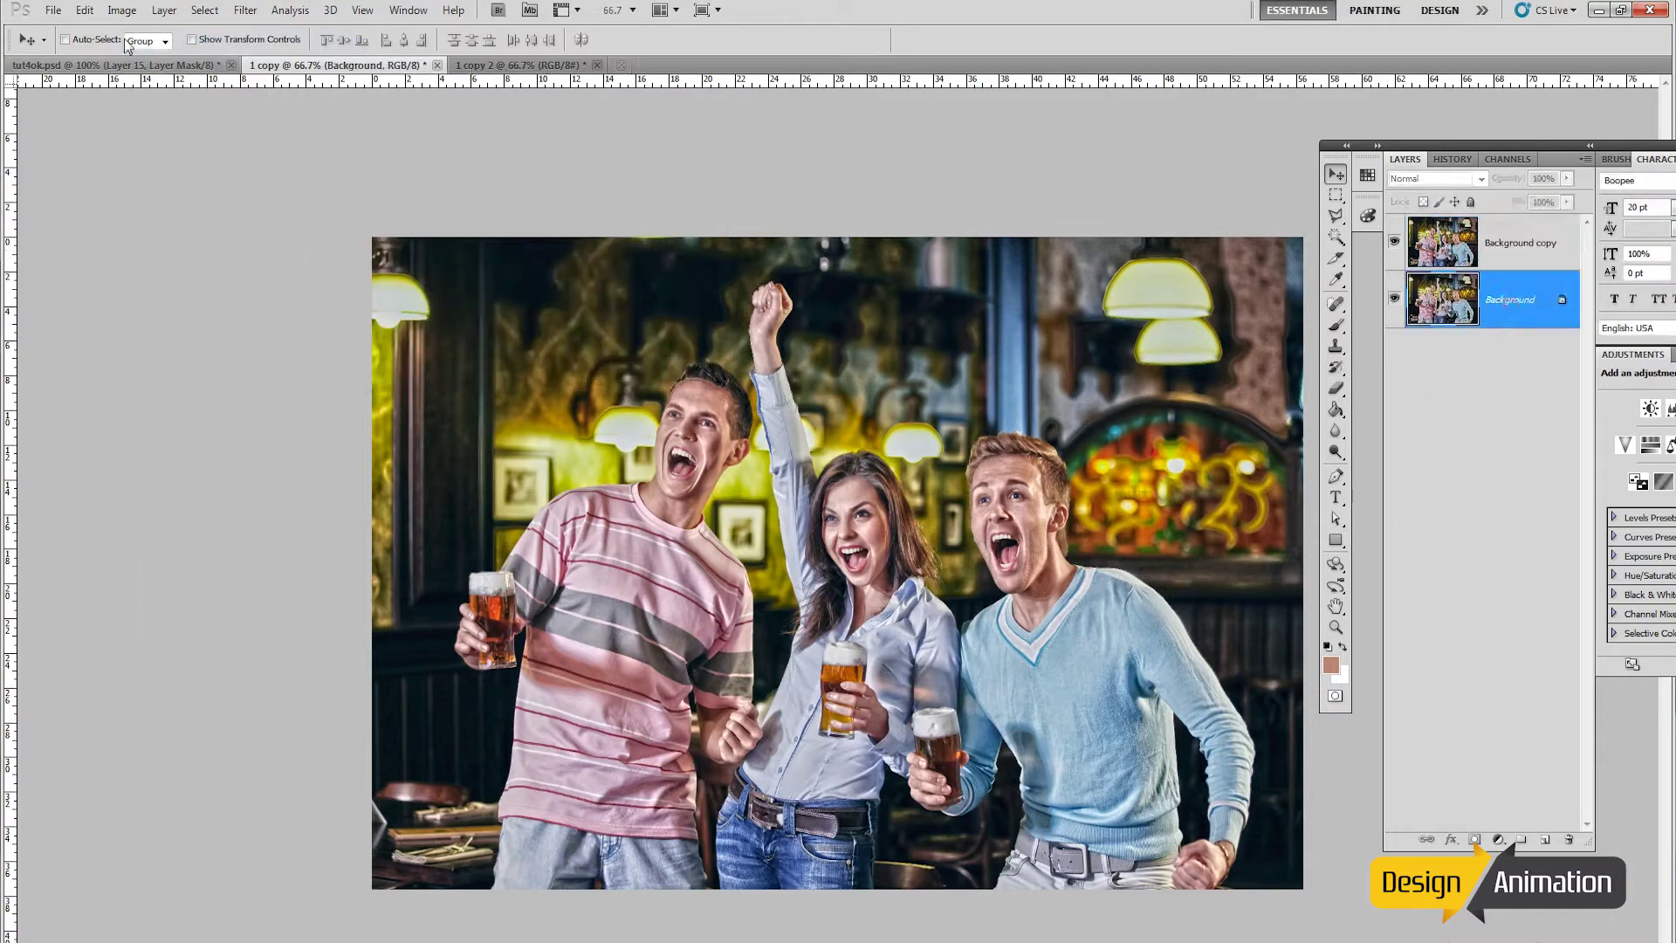
click(121, 9)
mouse_move(144, 55)
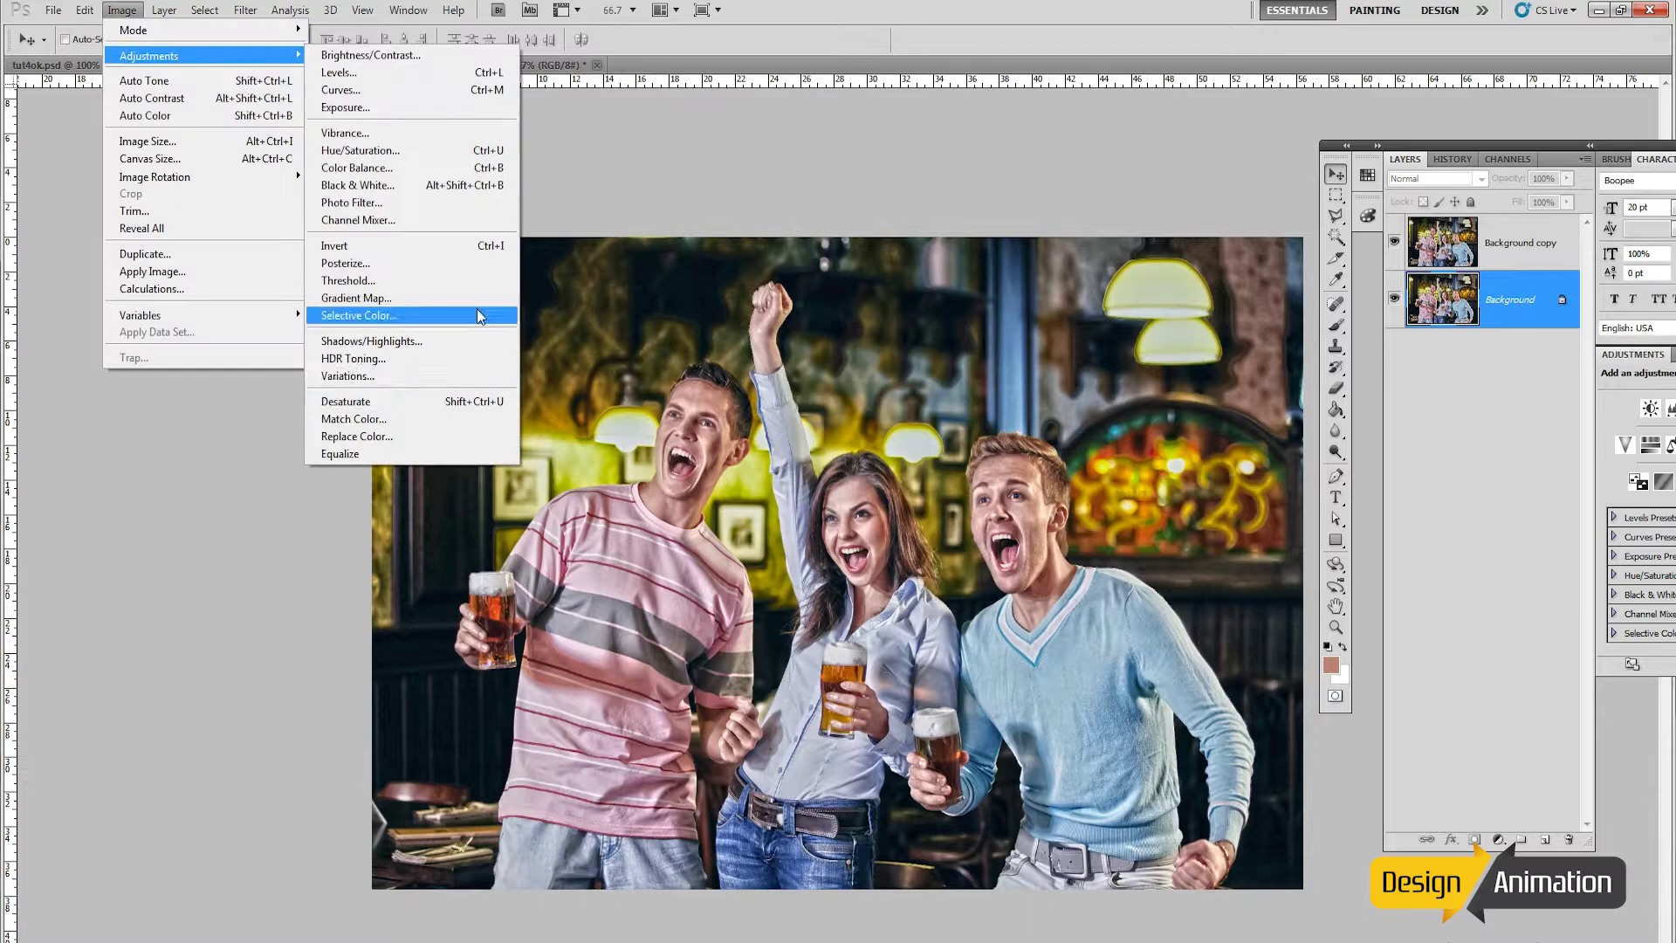
click(428, 396)
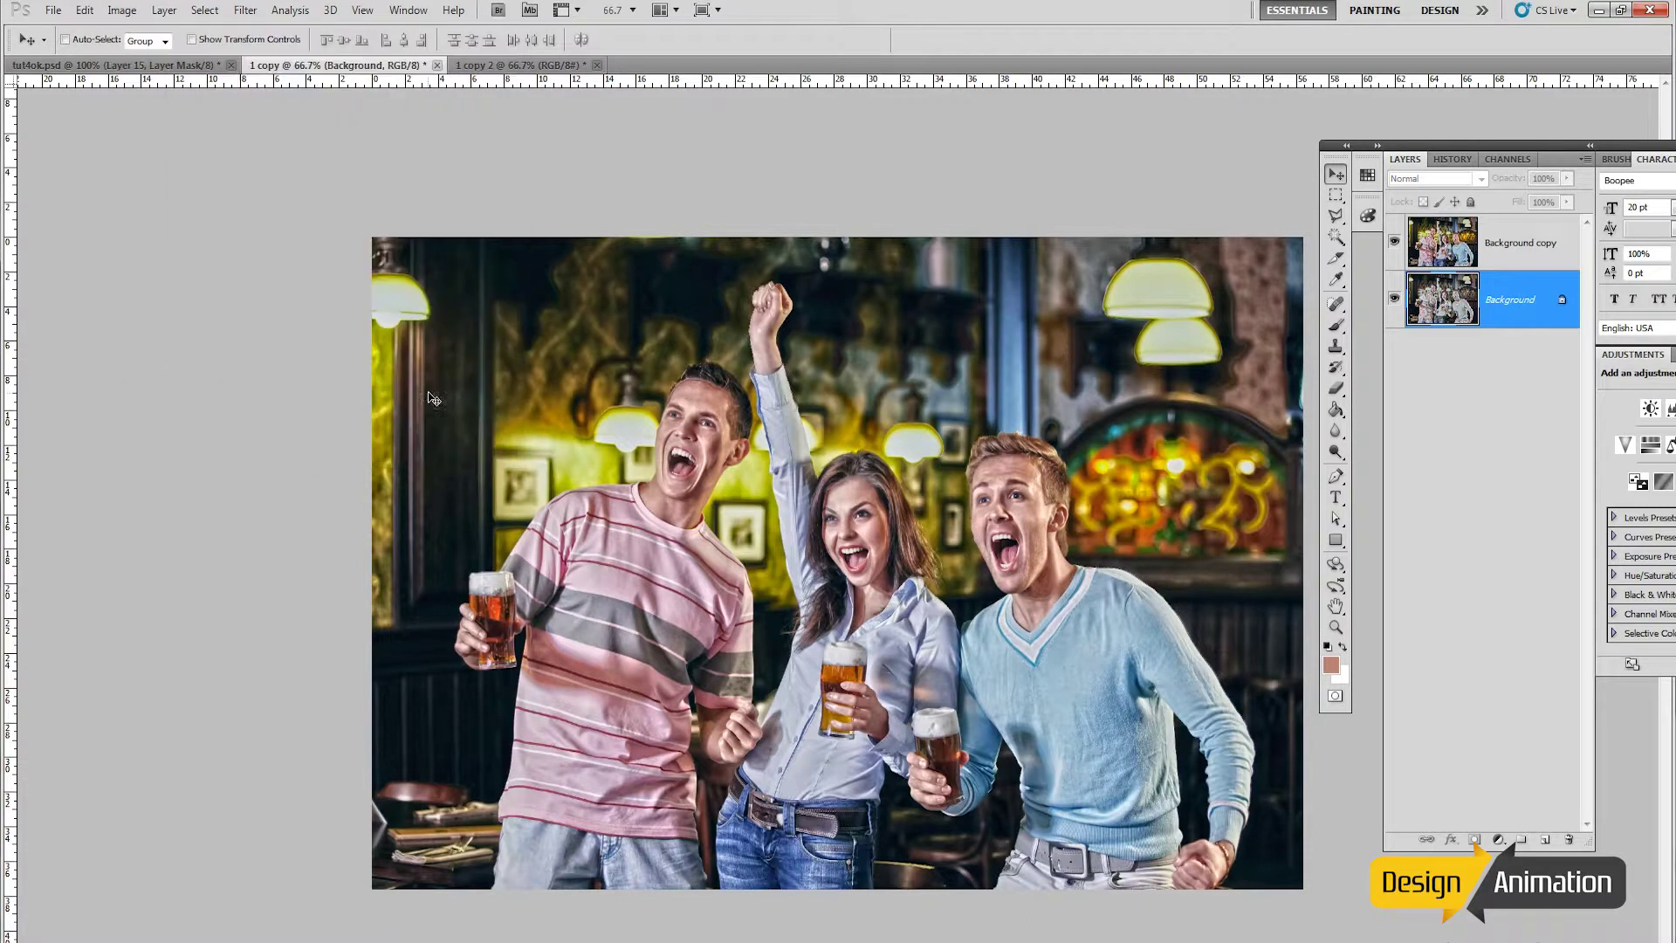
Step: Blend Background copy in Luminosity at 50% opacity, compare, then bring up 1 copy 2
click(1521, 245)
click(1455, 178)
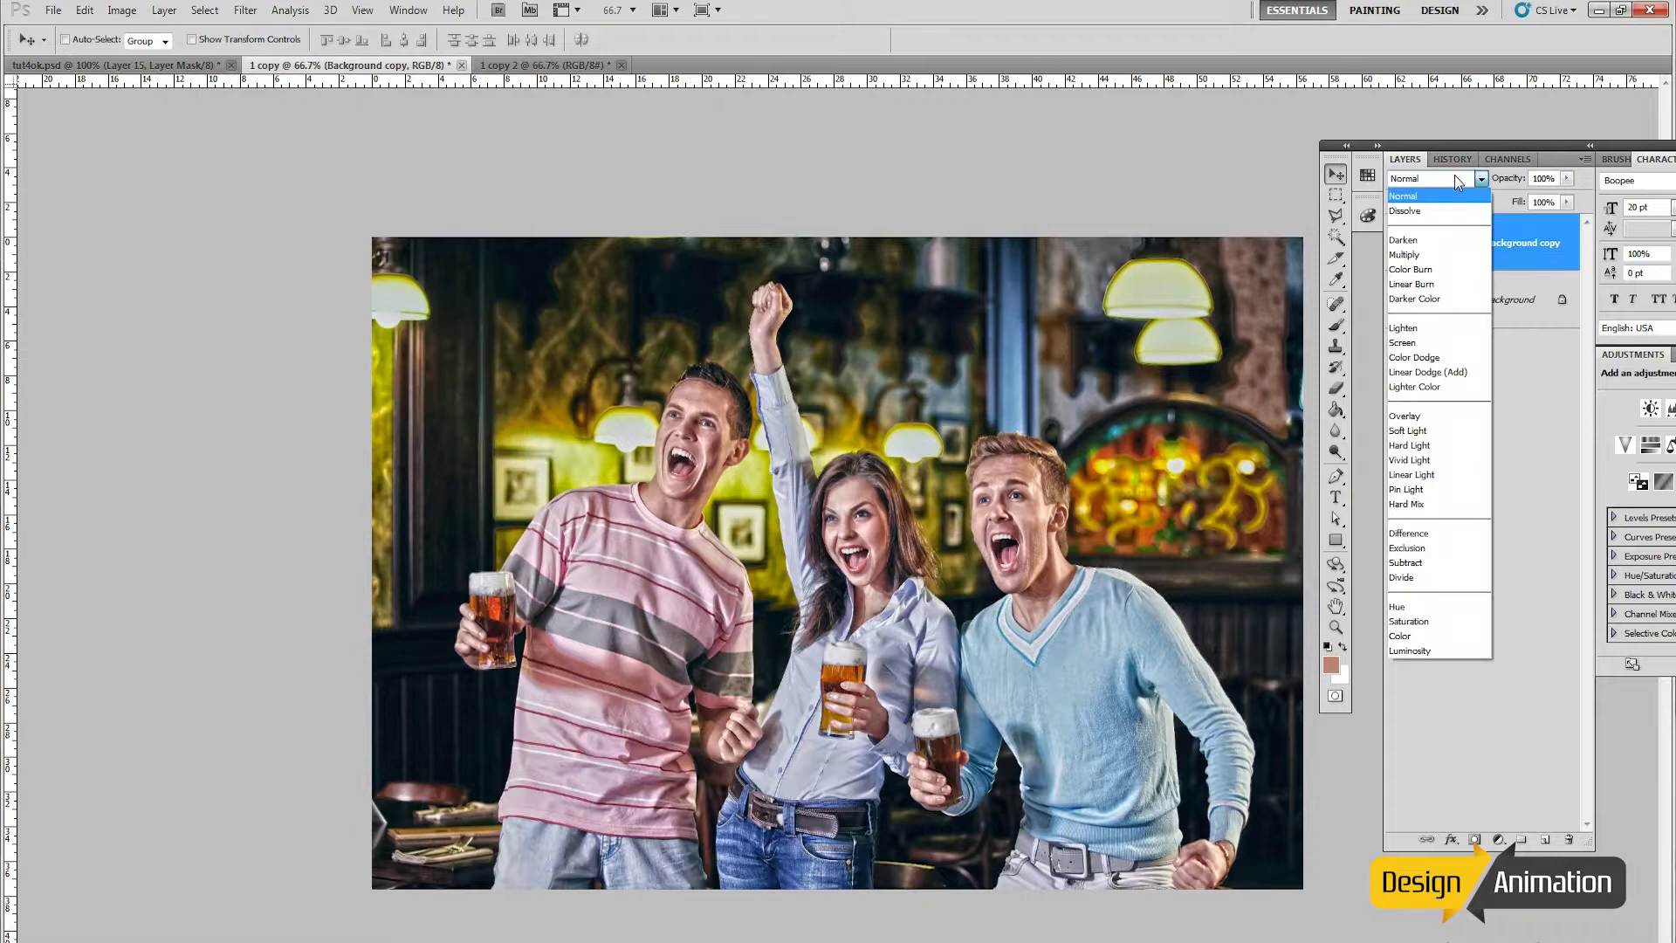
click(1432, 651)
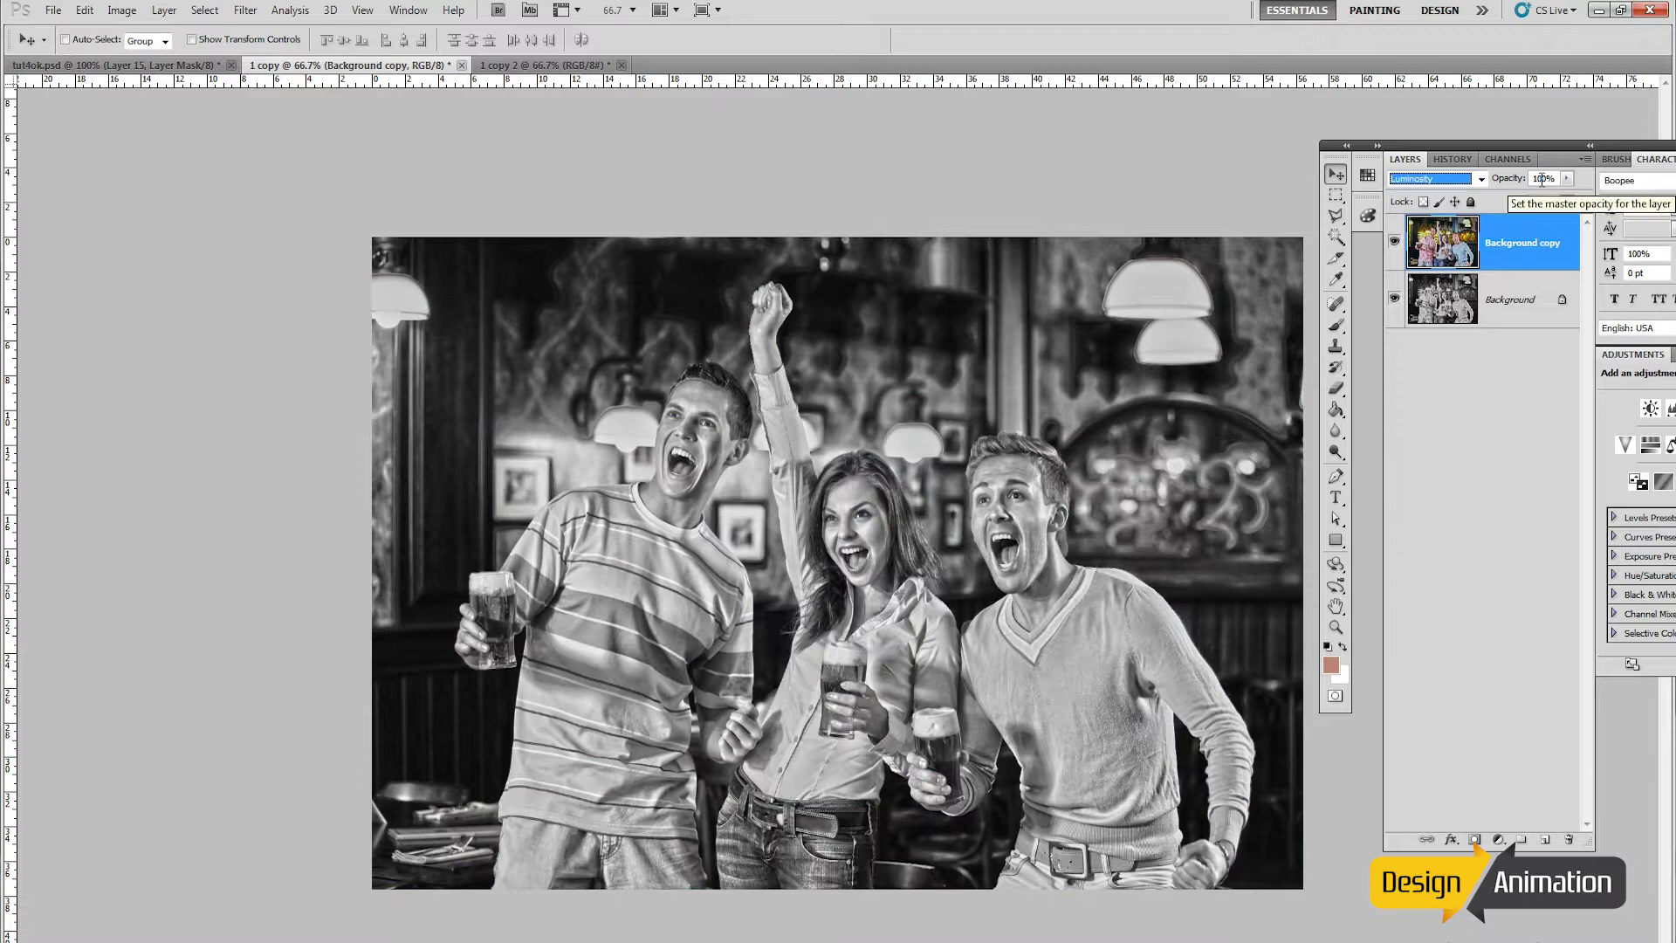
drag(1542, 179, 1533, 179)
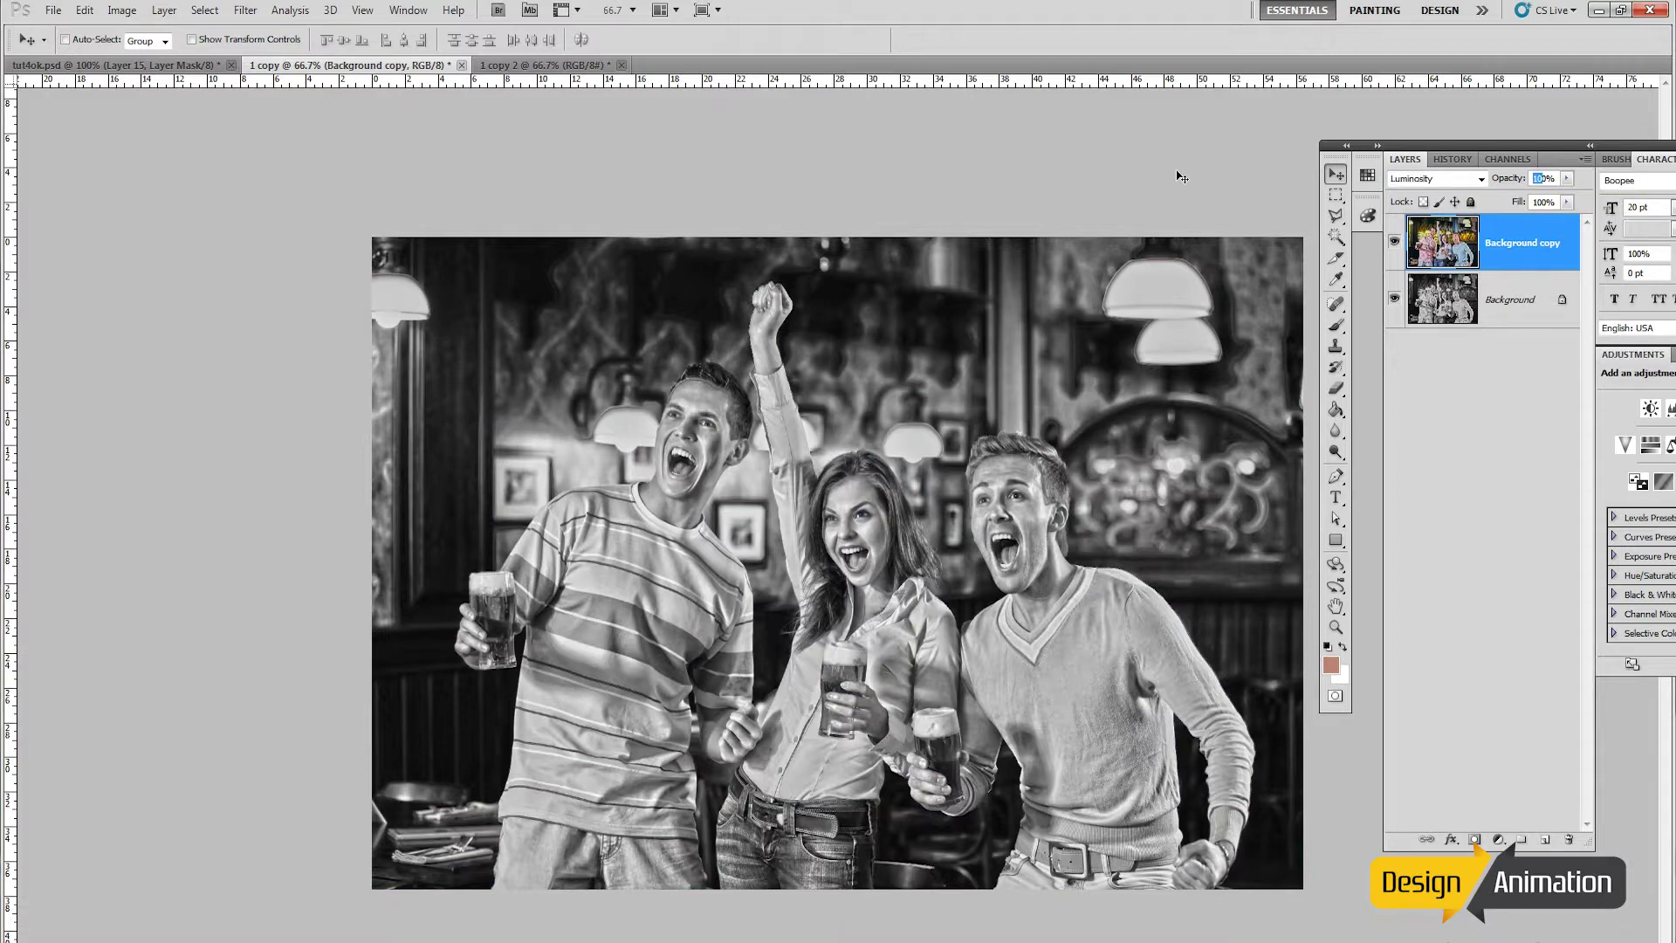
text(5)
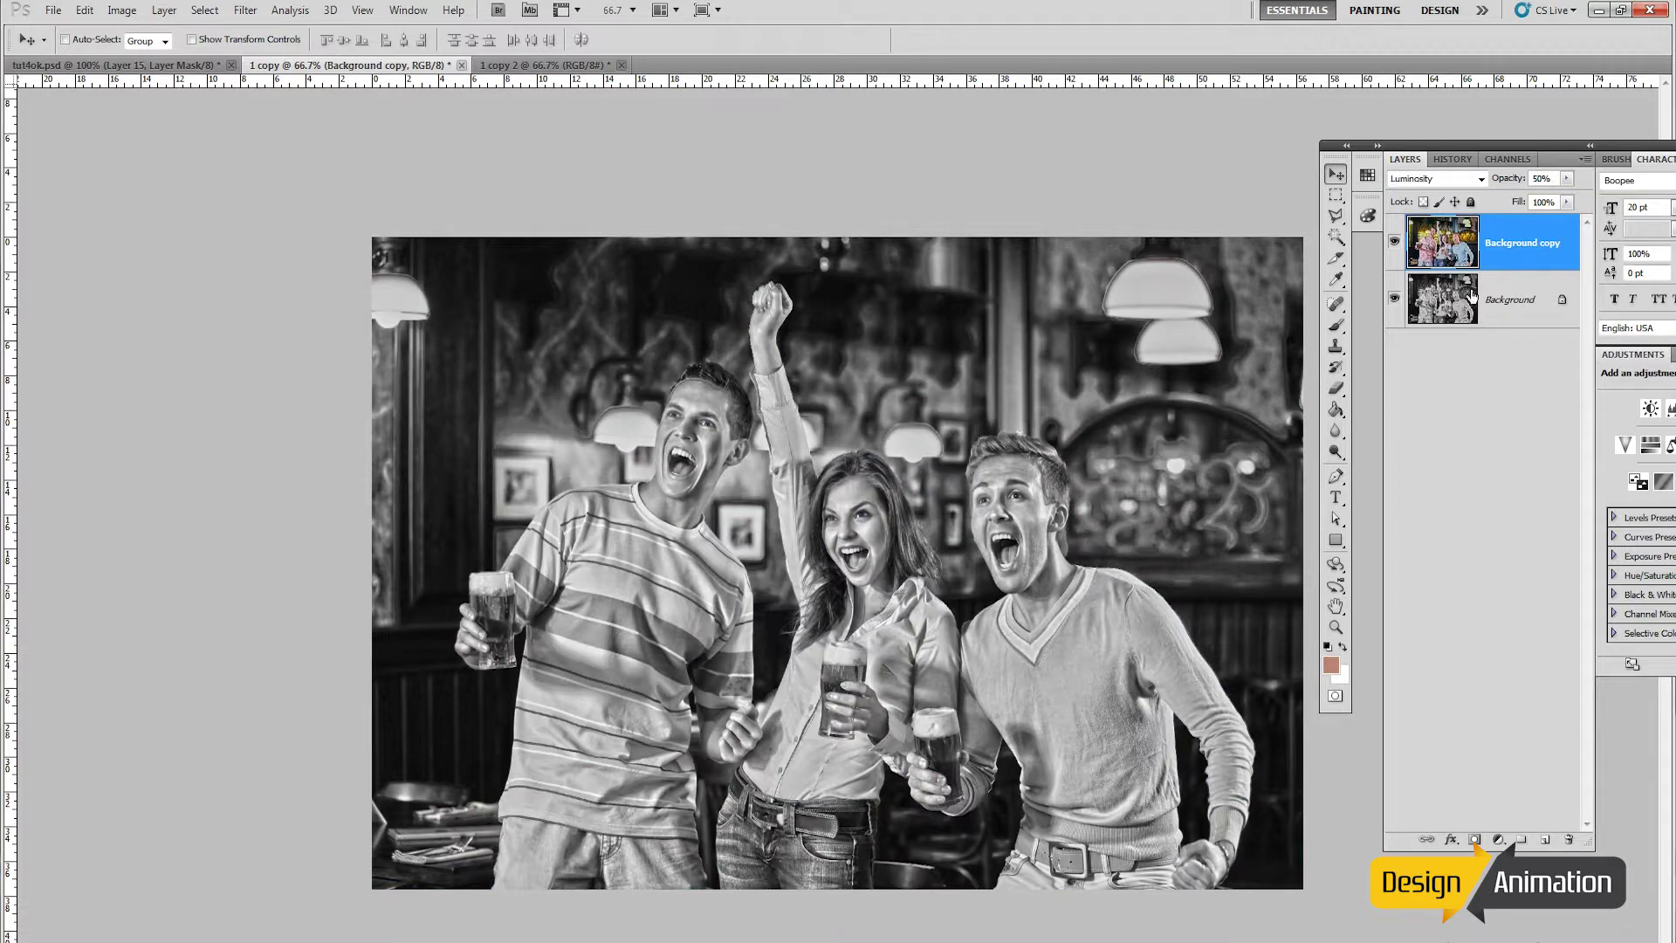
click(1394, 241)
click(1394, 241)
click(1394, 241)
click(1394, 241)
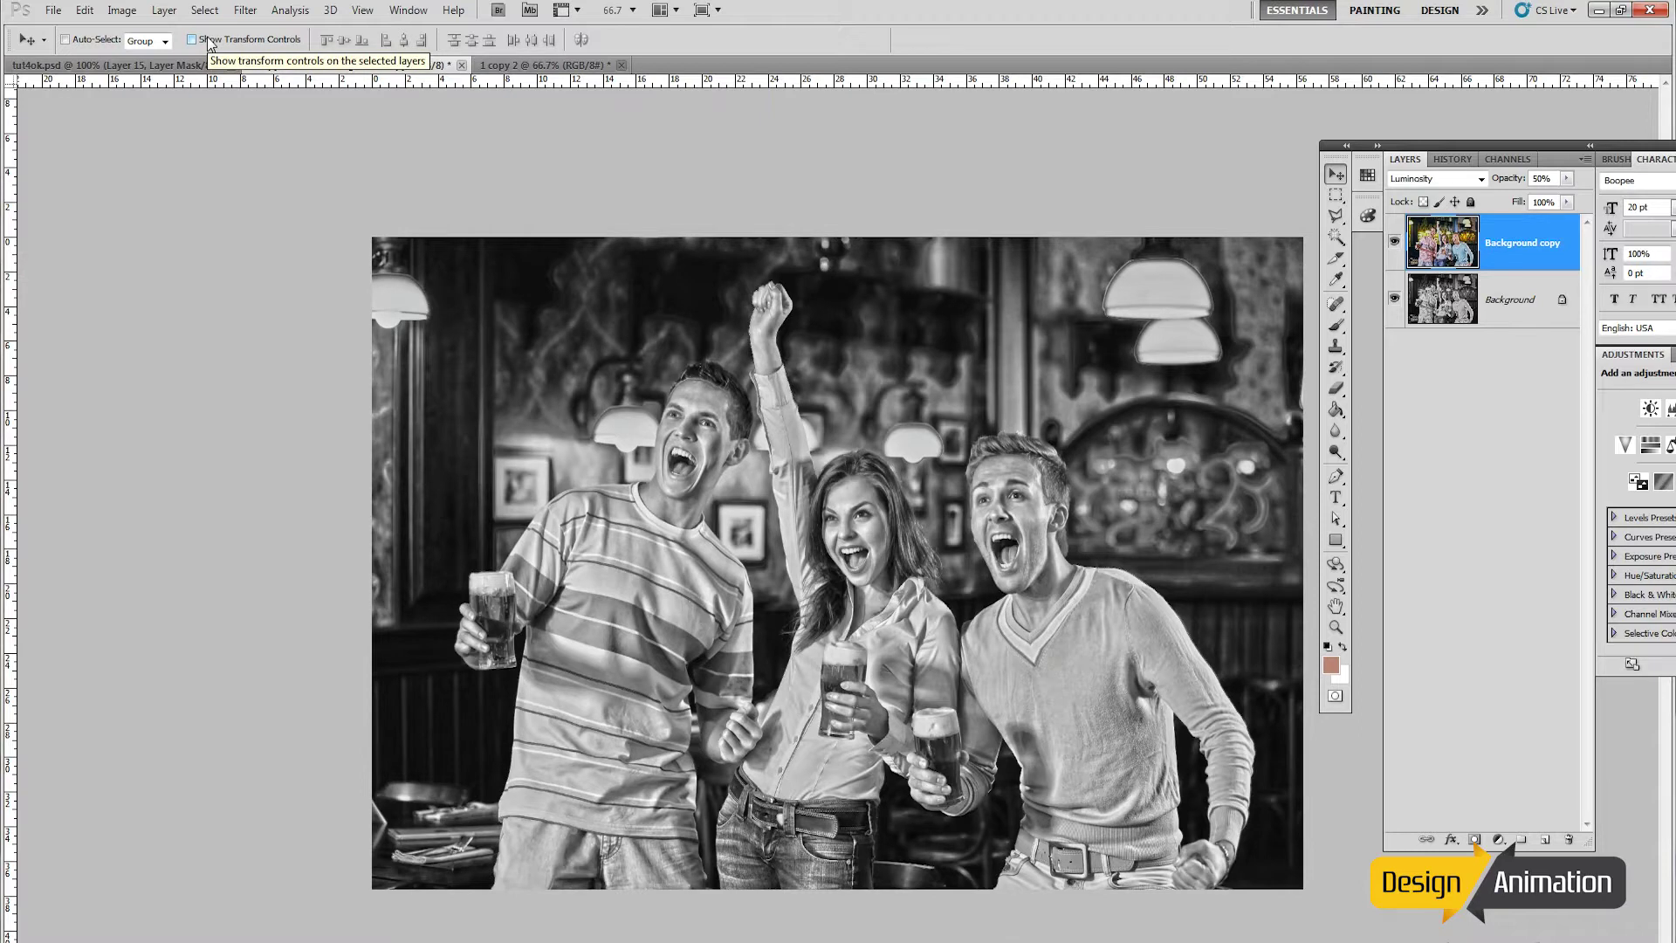
click(524, 66)
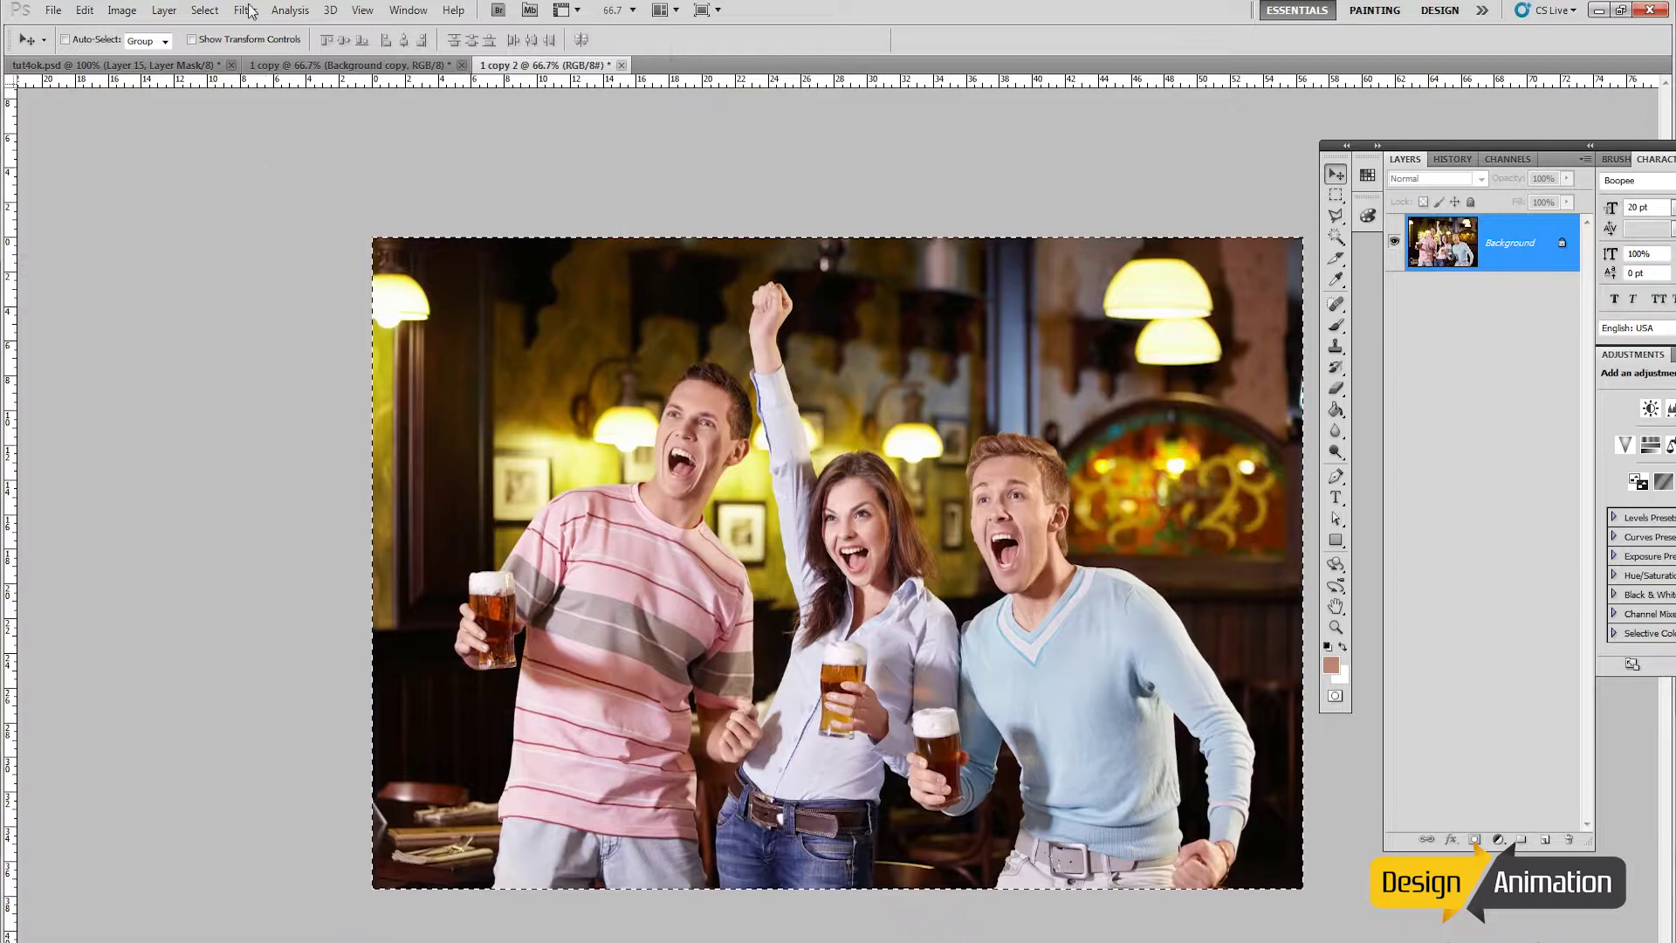
Step: Copy the colour photo from 1 copy 2 and paste it into 1 copy as Layer 1
click(205, 10)
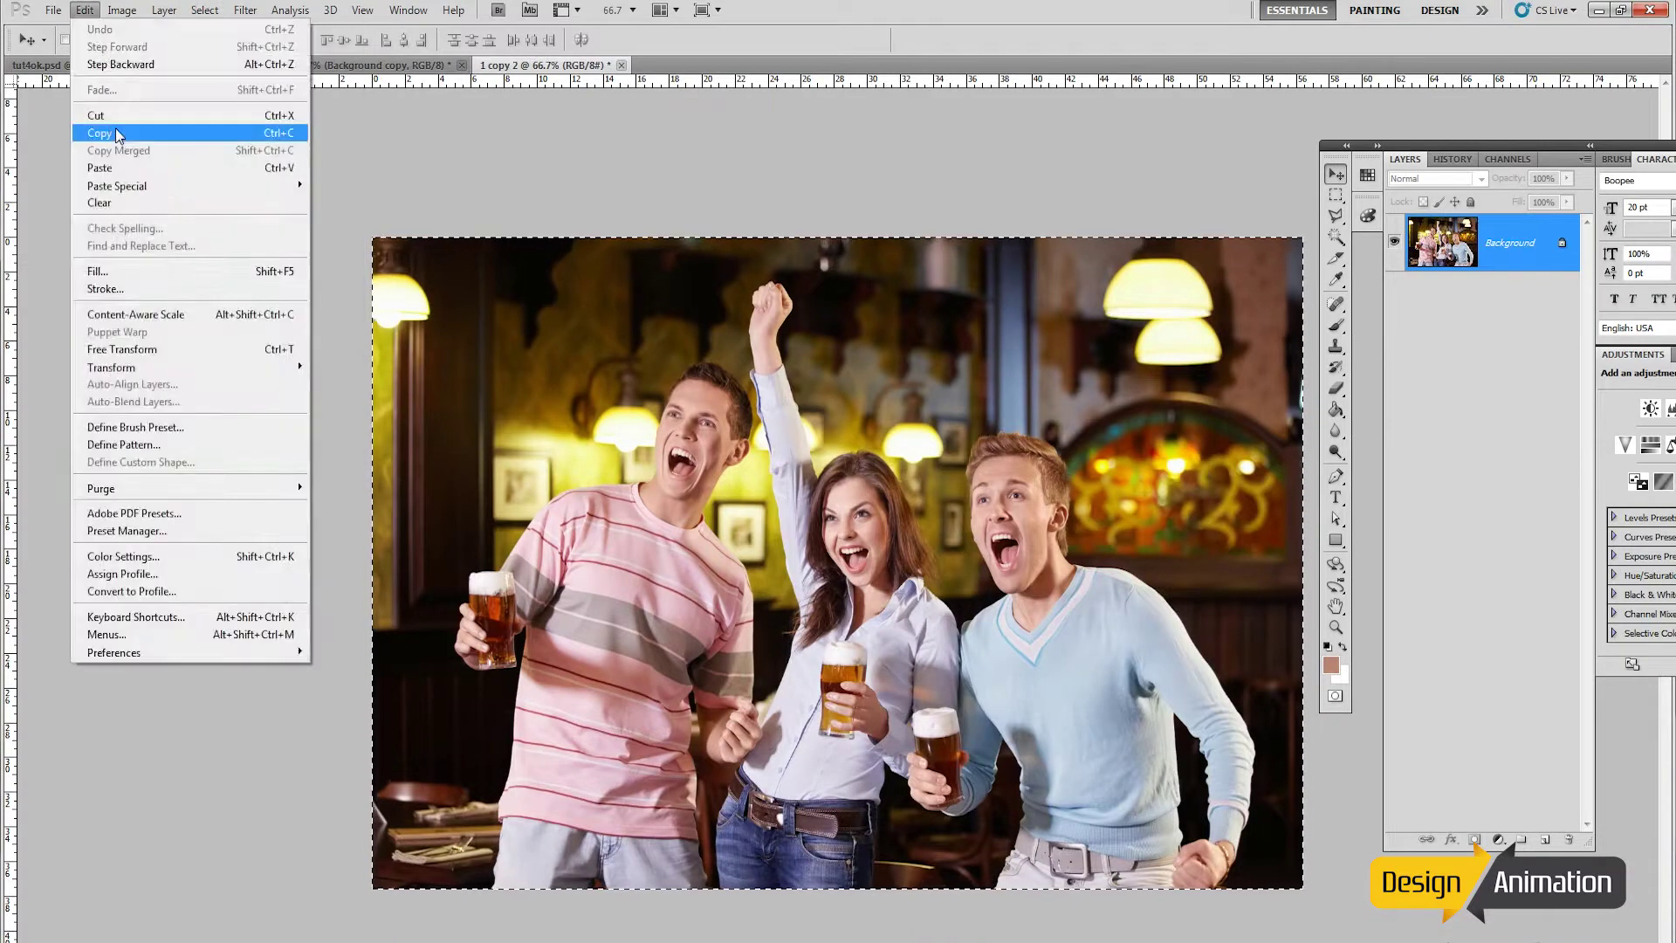
click(117, 133)
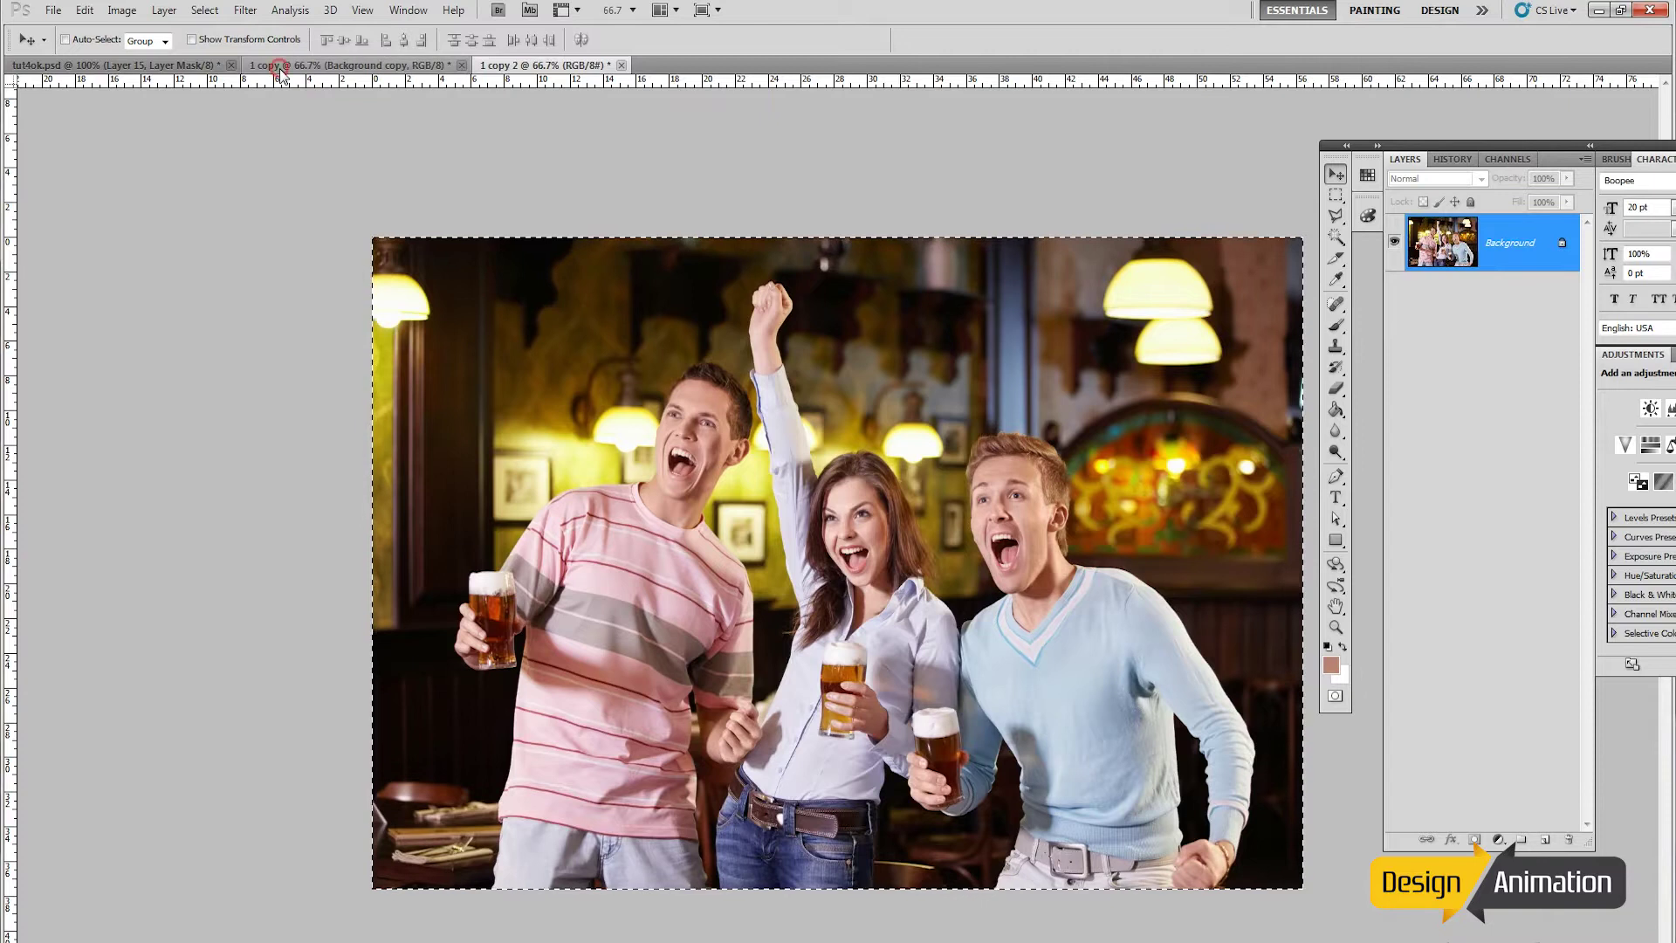
click(278, 66)
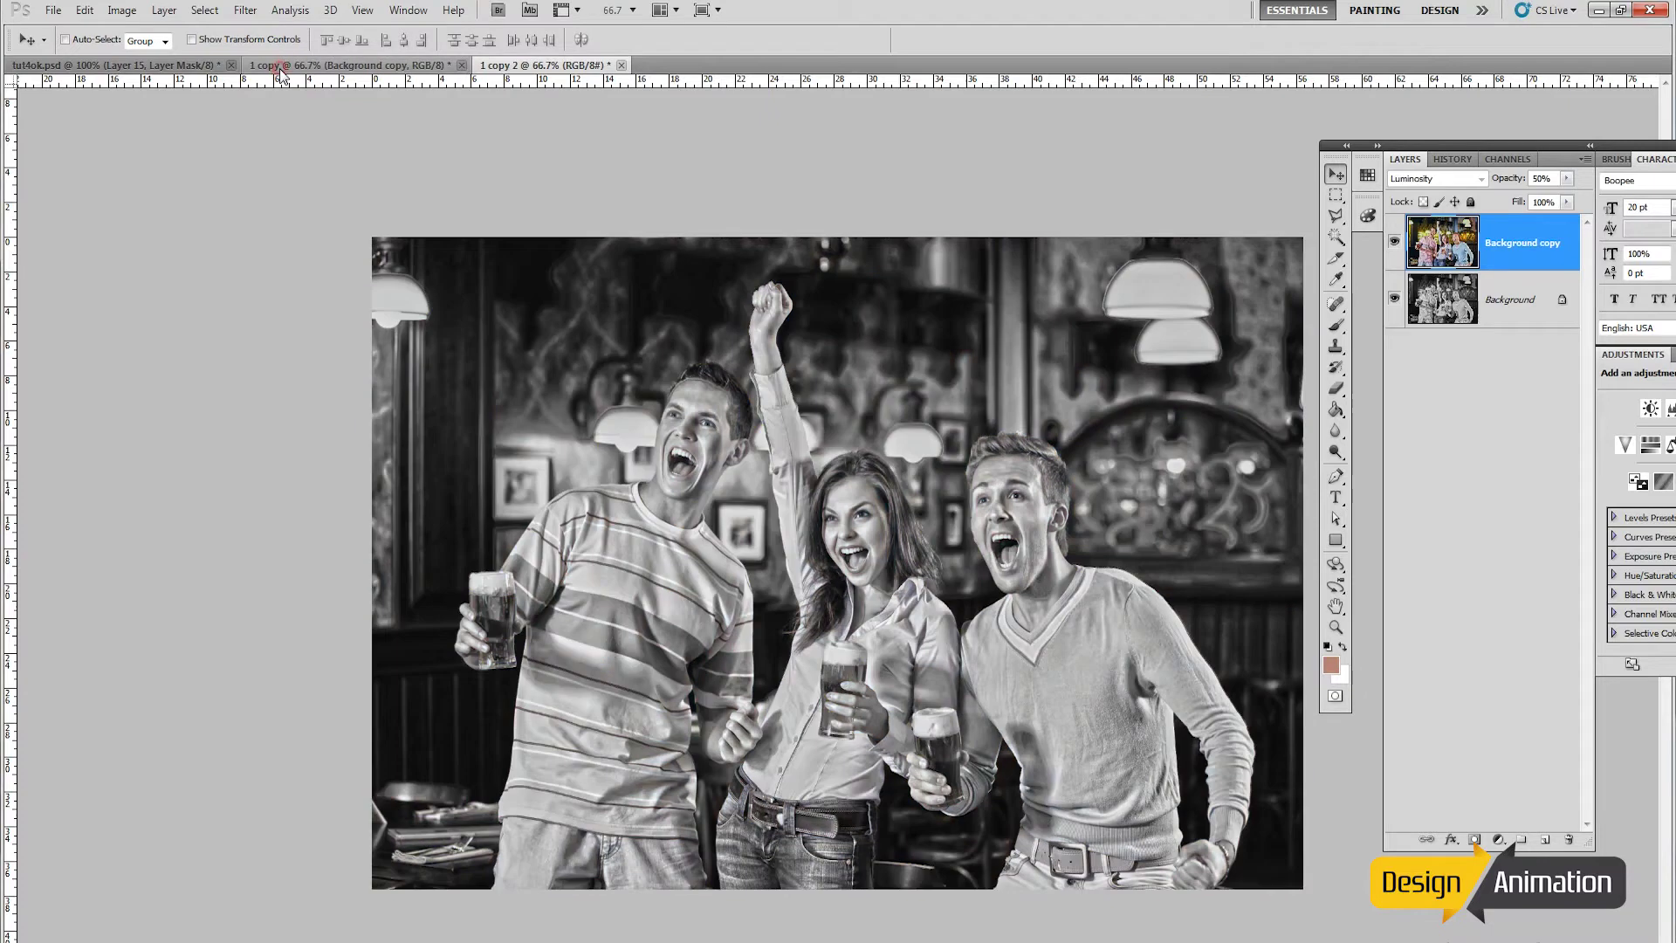
click(84, 10)
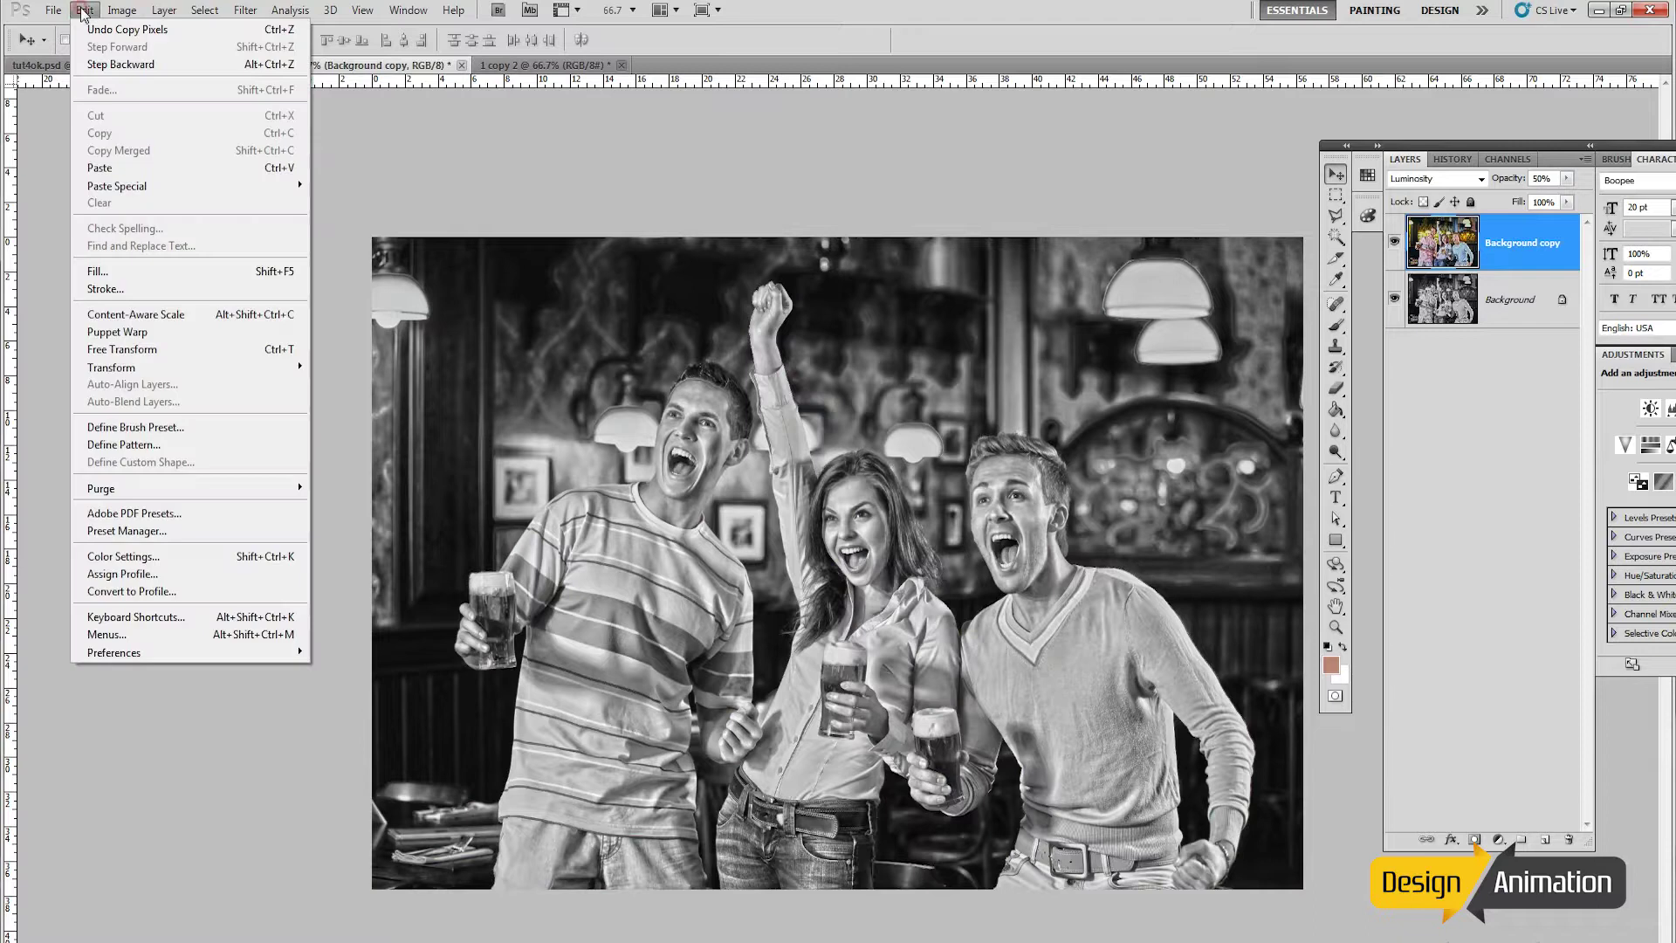
click(112, 169)
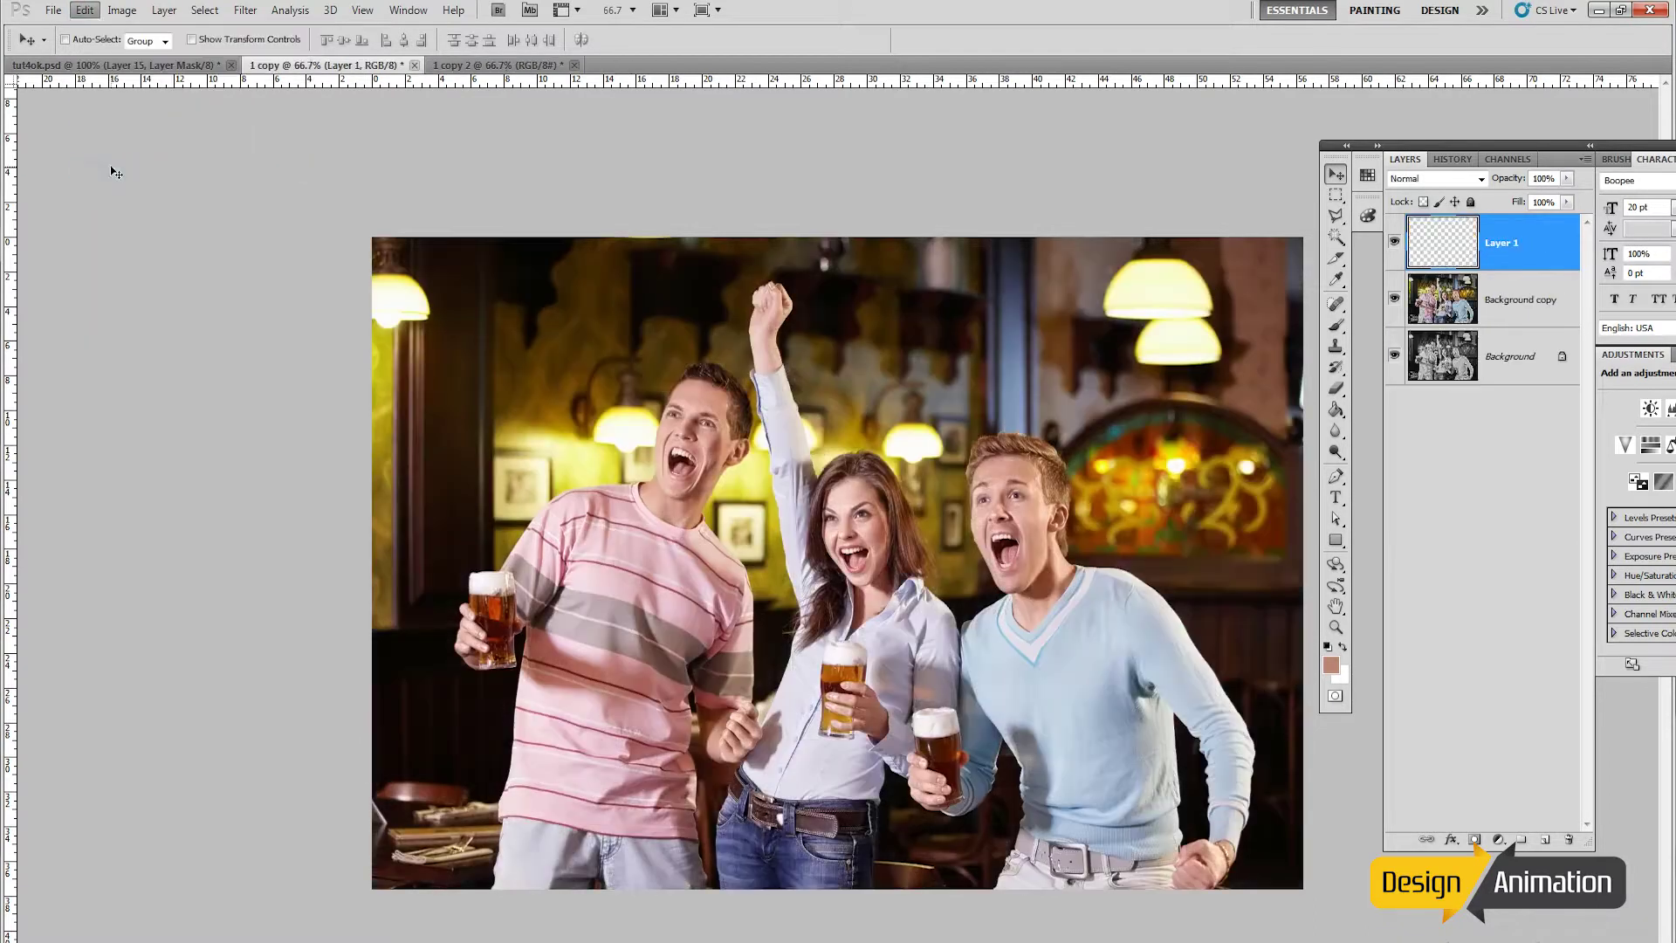
key(Return)
Step: Set Layer 1 to 70% opacity and give it a white layer mask
text(7)
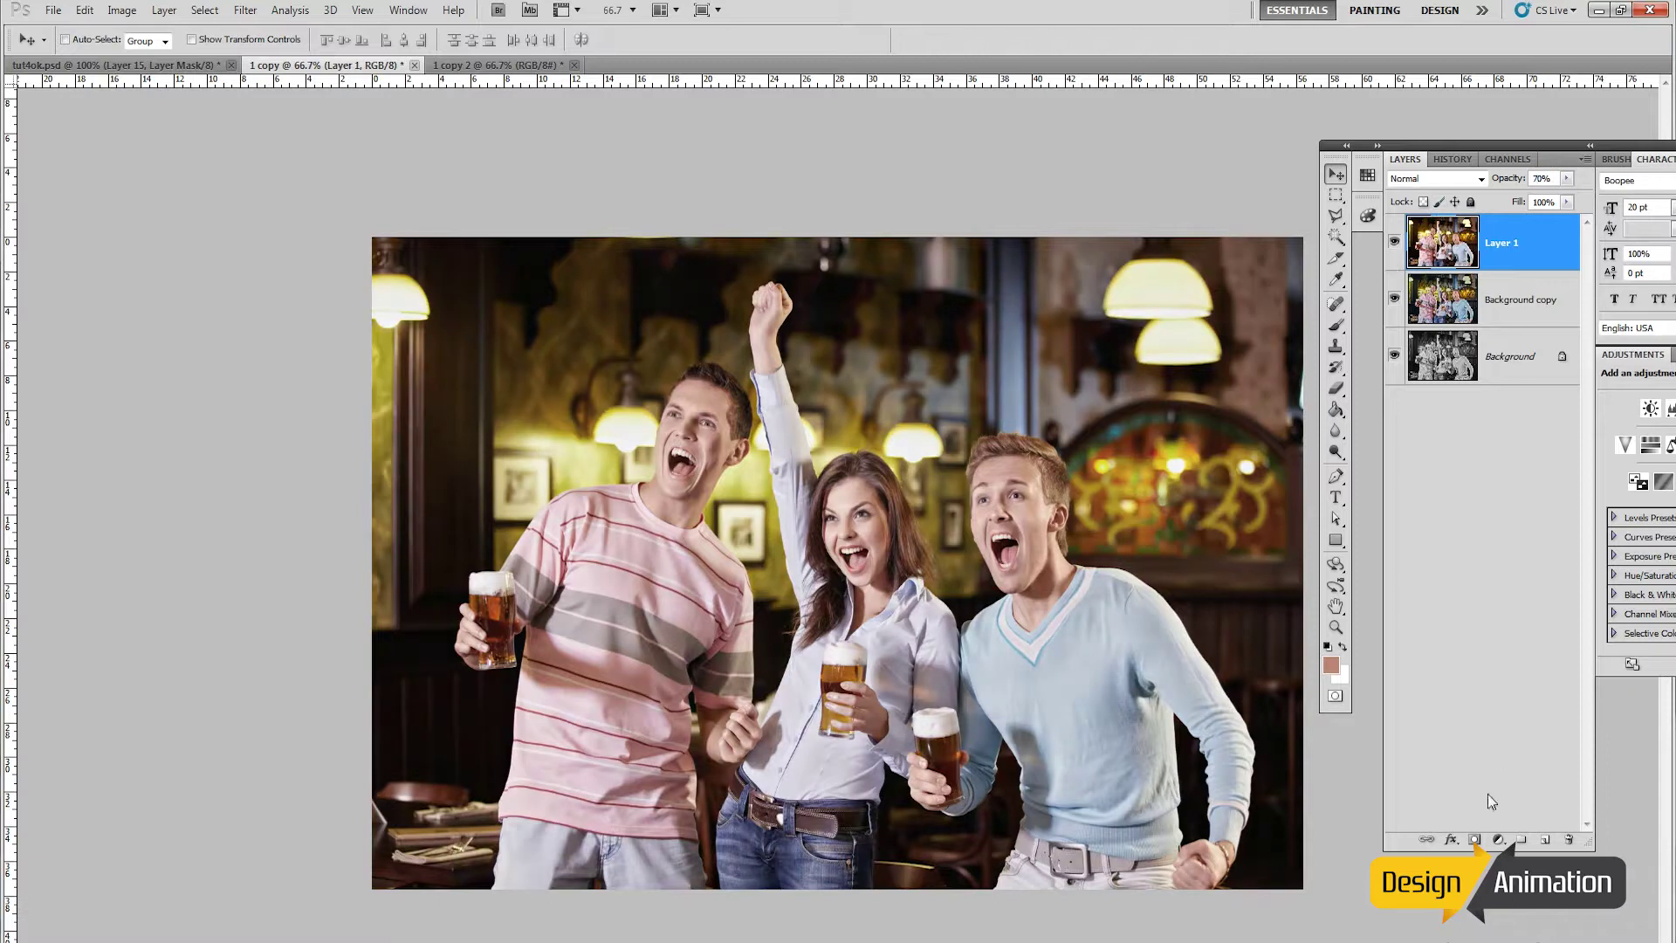
click(1475, 839)
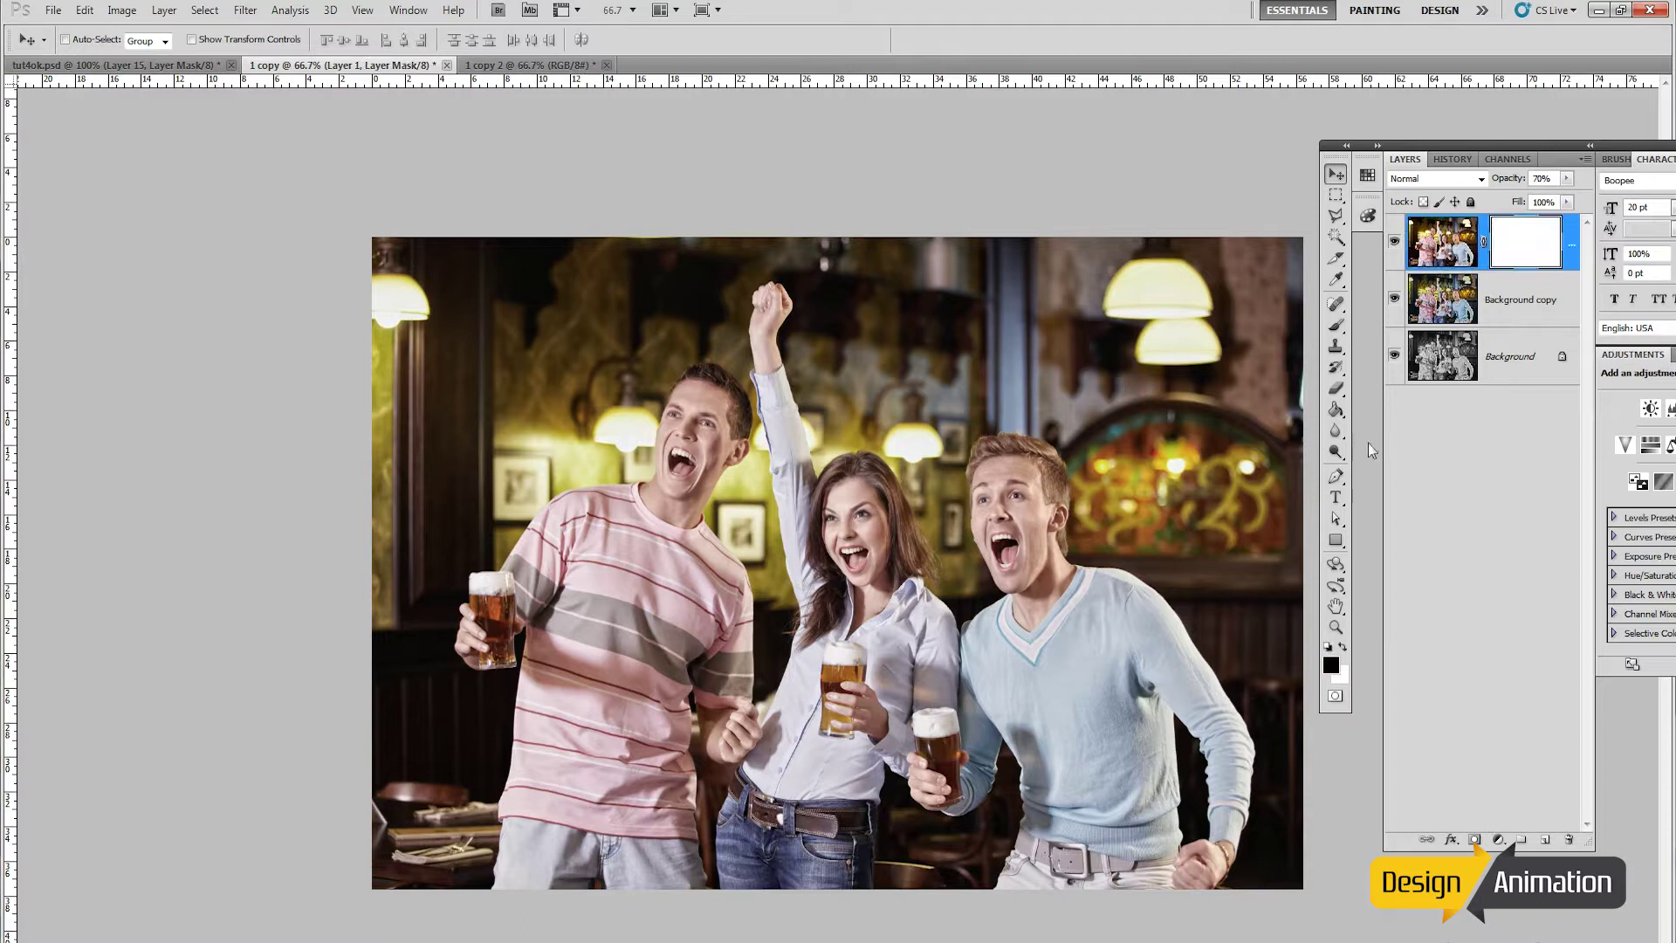
click(1336, 325)
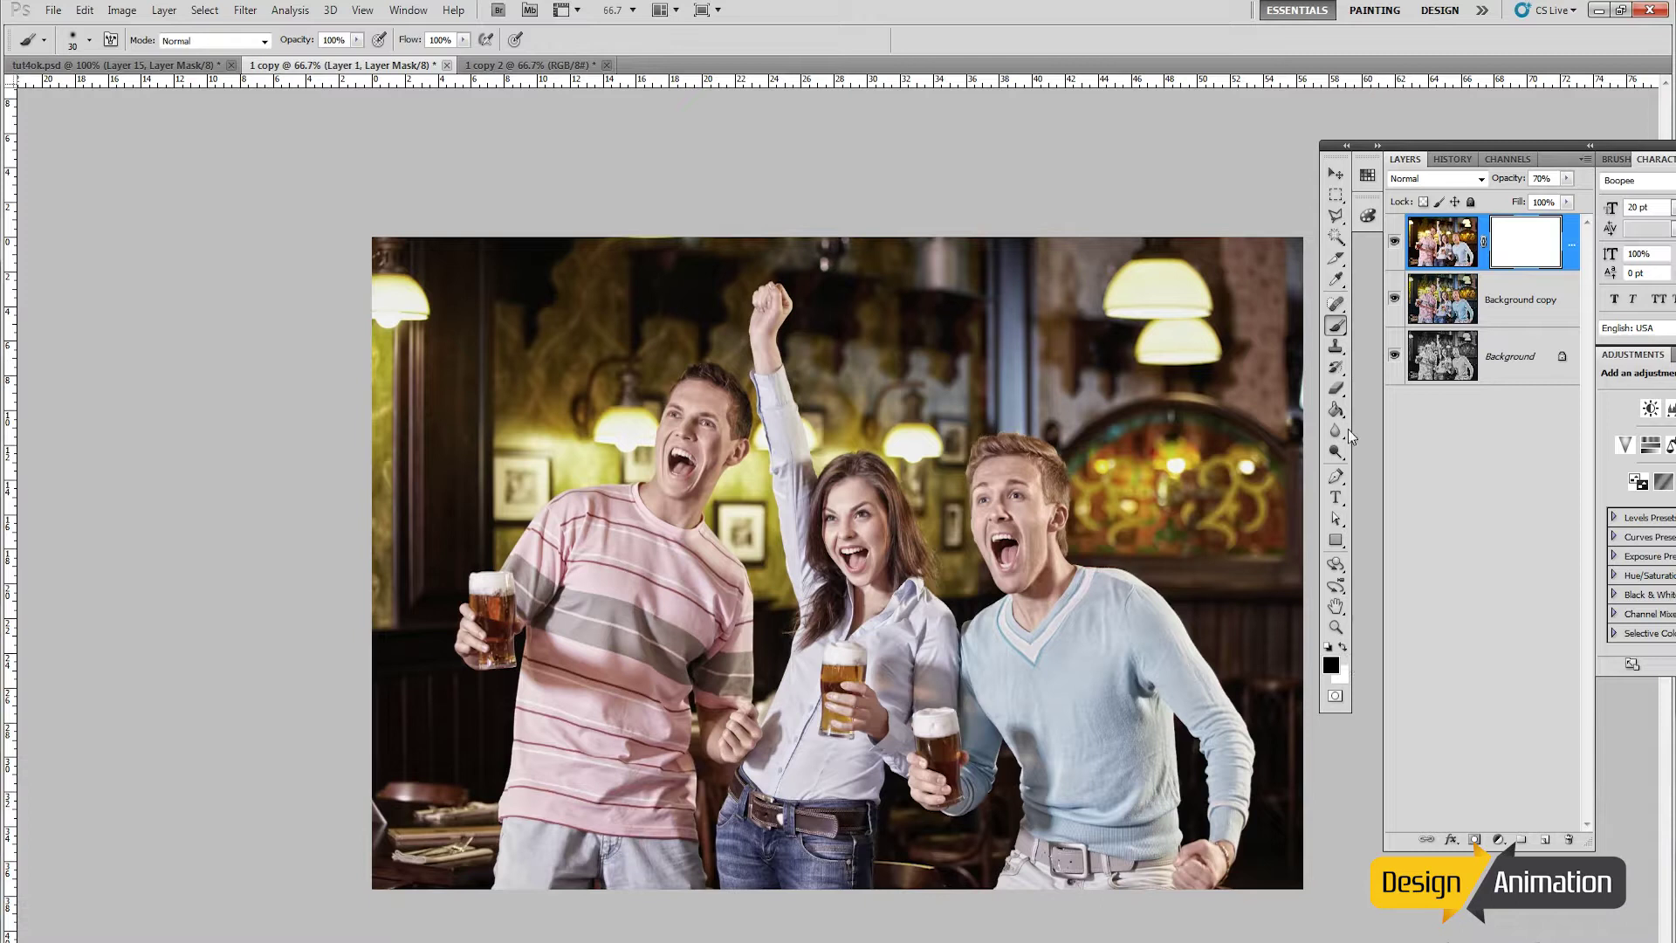
Step: Set the brush to 50 px with 30% hardness and zoom the view to 100%
click(89, 42)
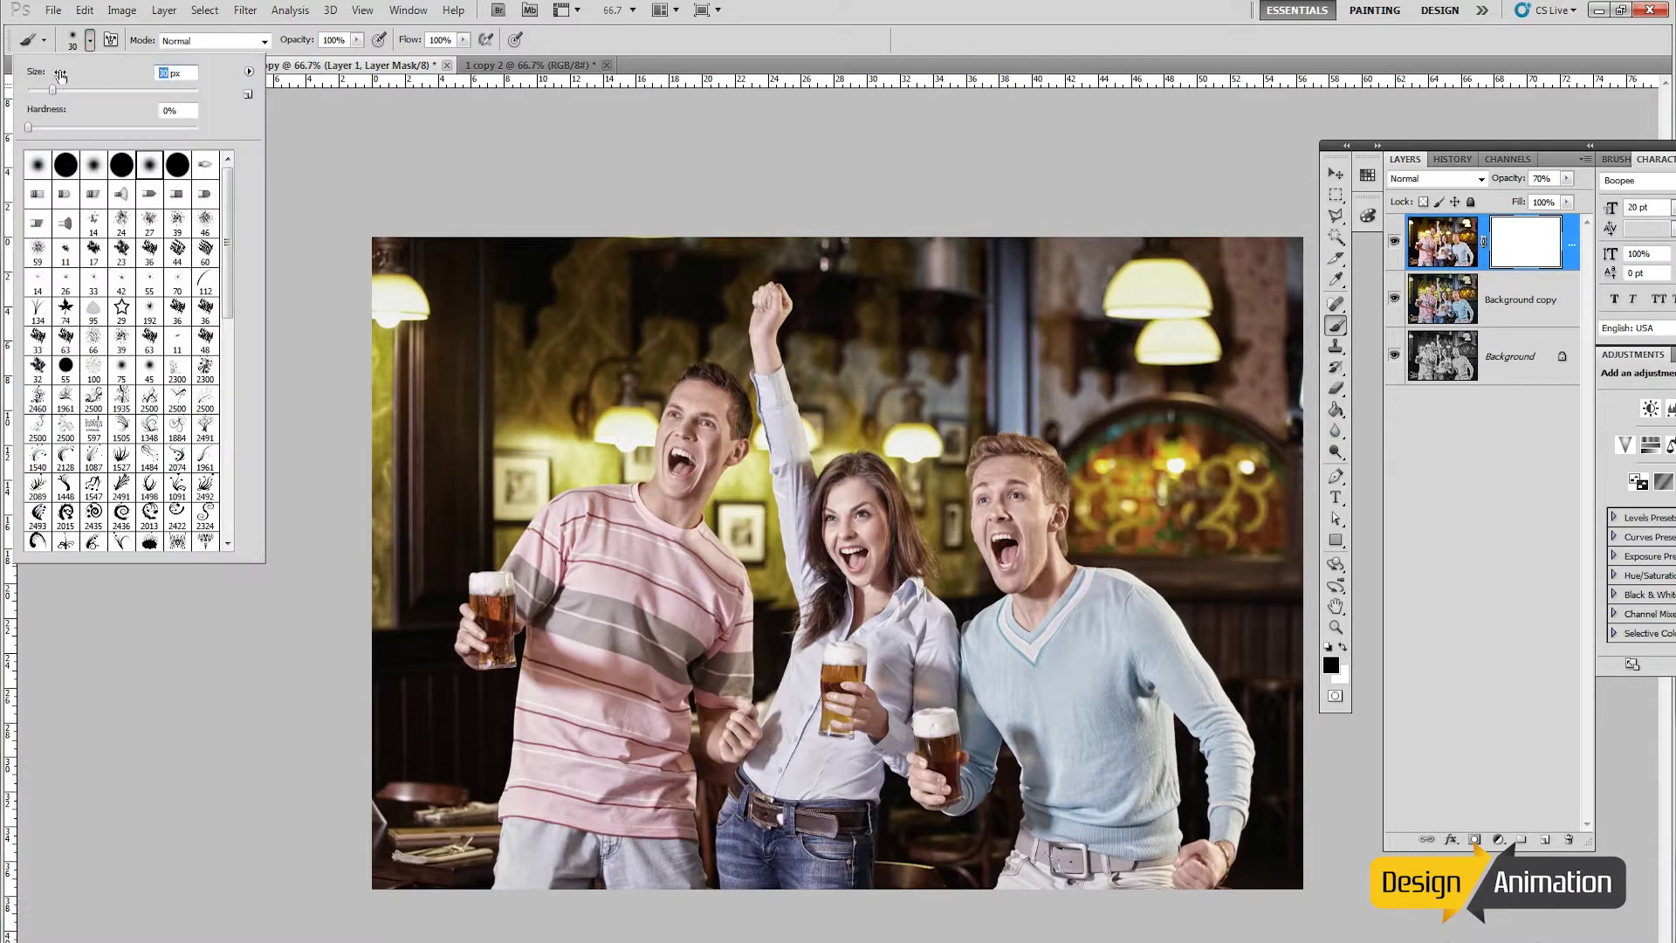
text(50)
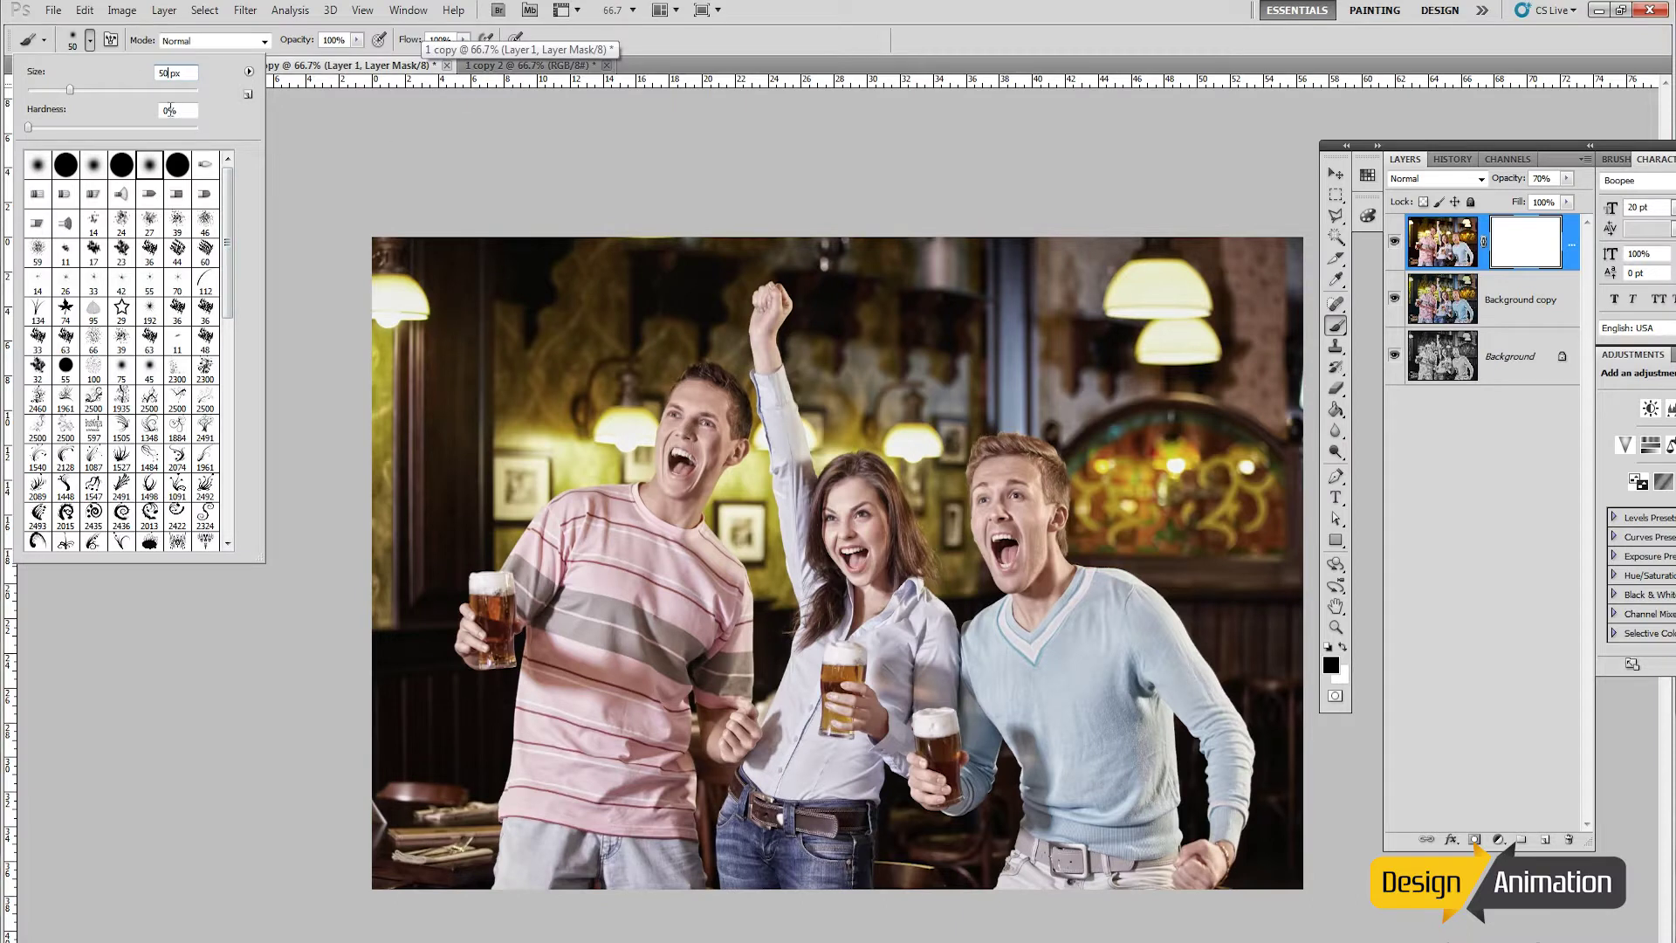
text(30)
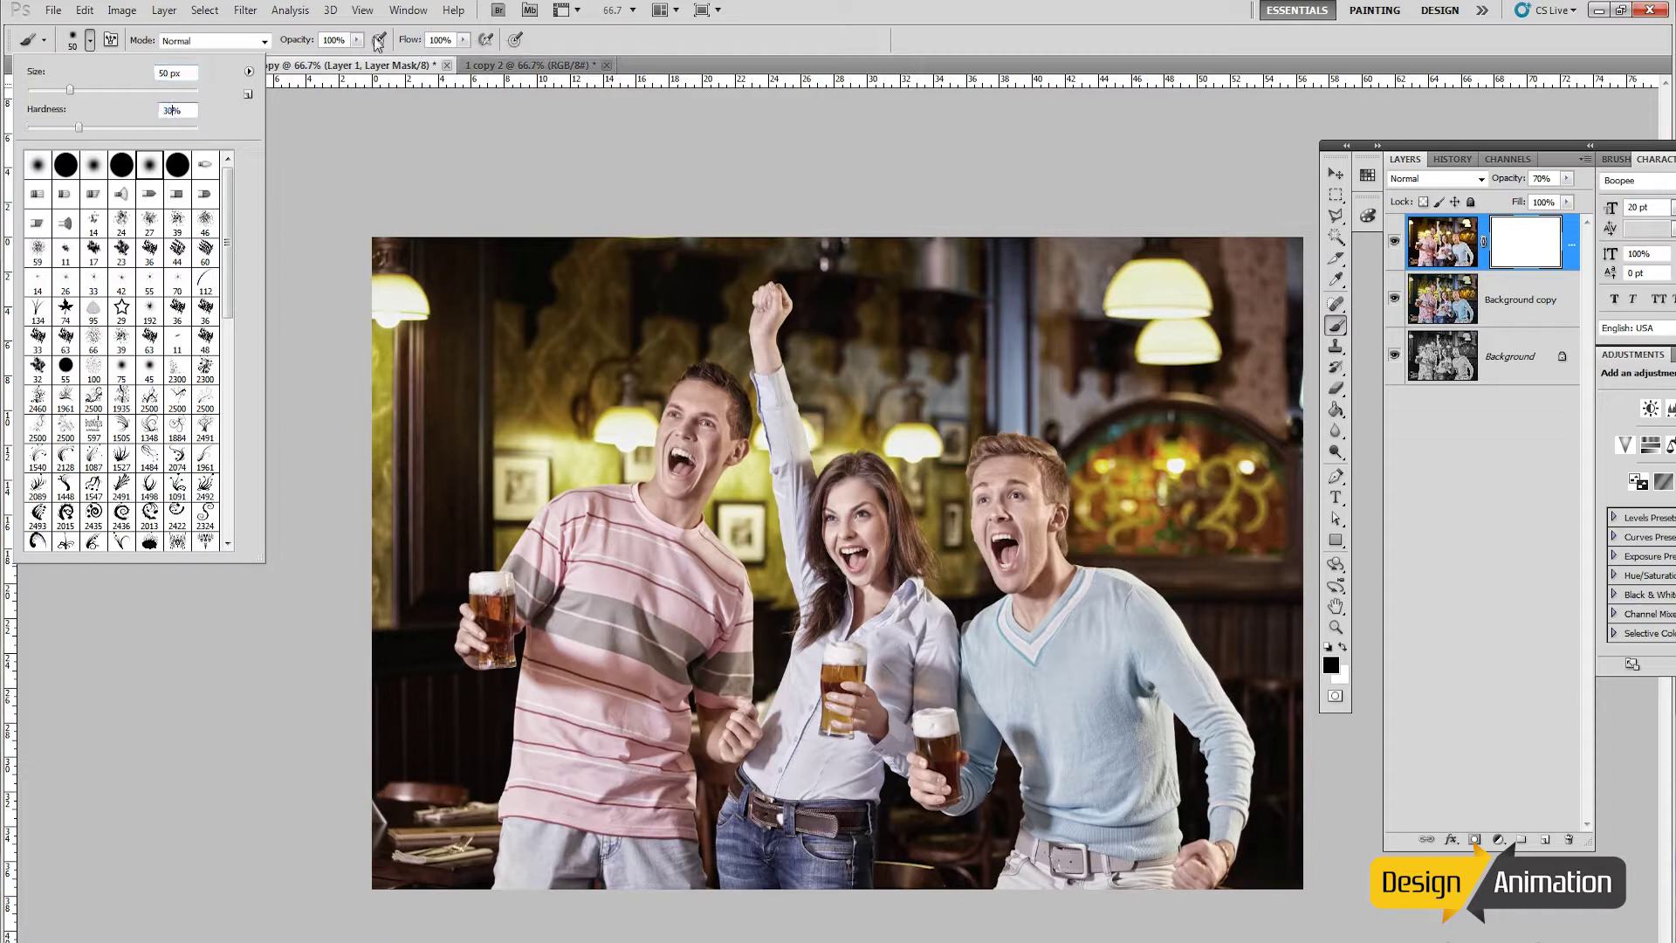
click(363, 11)
click(434, 199)
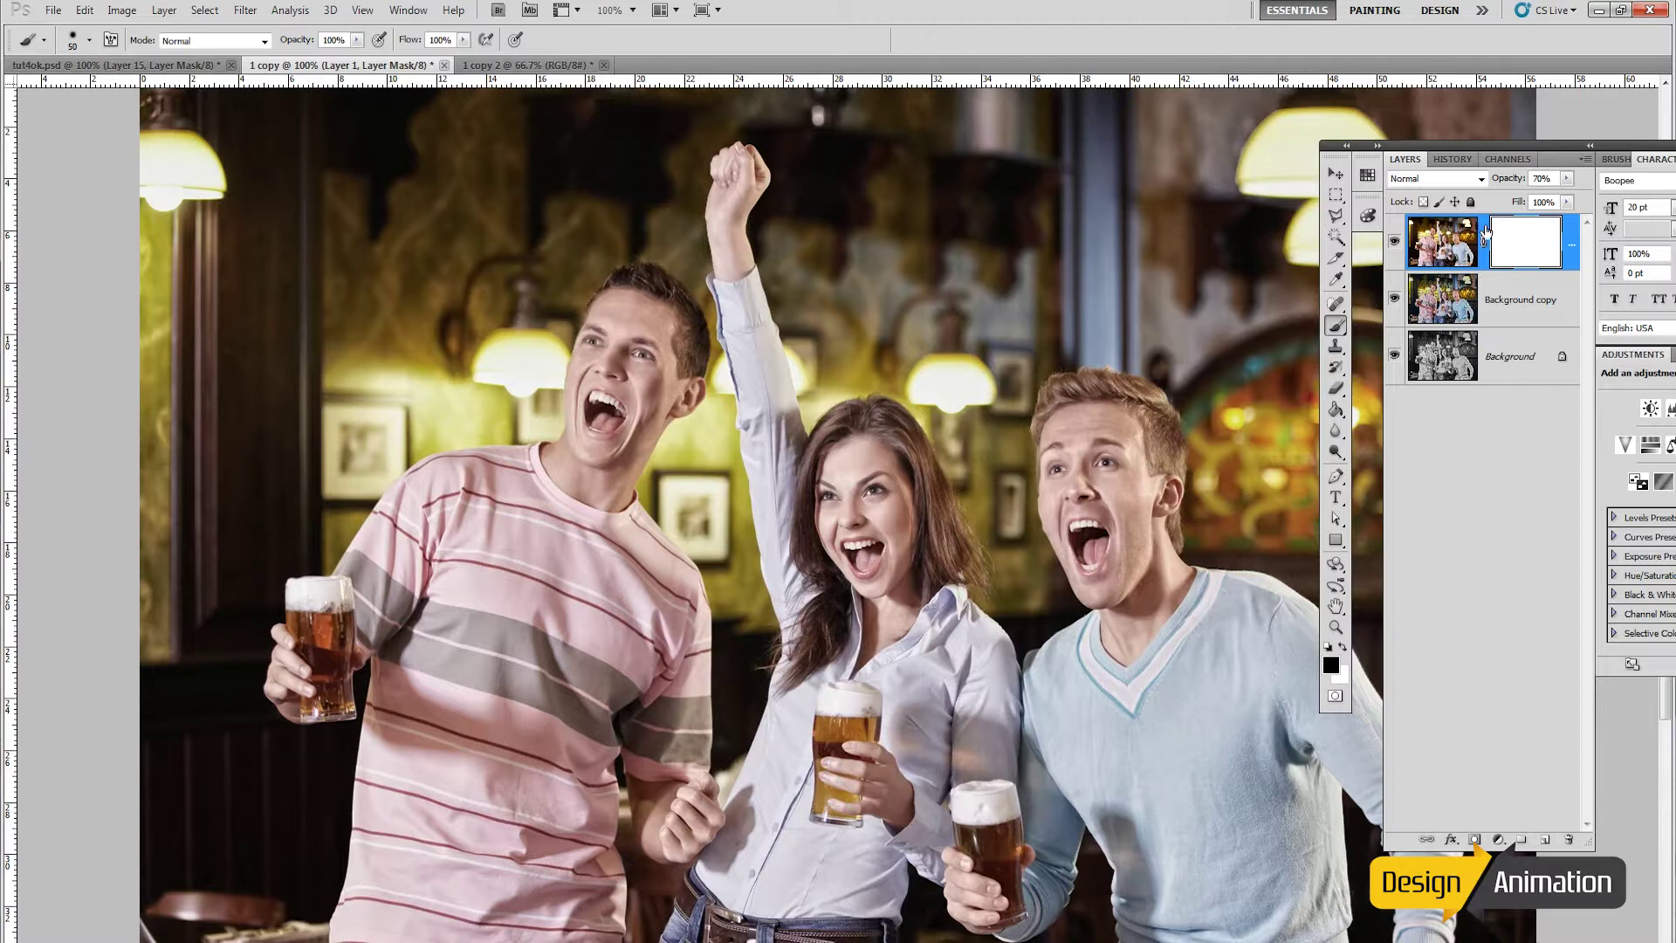
Step: Set Layer 1 to 100% opacity and paint black on its mask over the left man's face, ear and shirt
text(100)
key(Return)
mouse_move(615, 412)
mouse_down()
mouse_move(623, 342)
mouse_move(647, 312)
mouse_move(677, 347)
mouse_move(673, 391)
mouse_move(685, 383)
mouse_move(659, 349)
mouse_up()
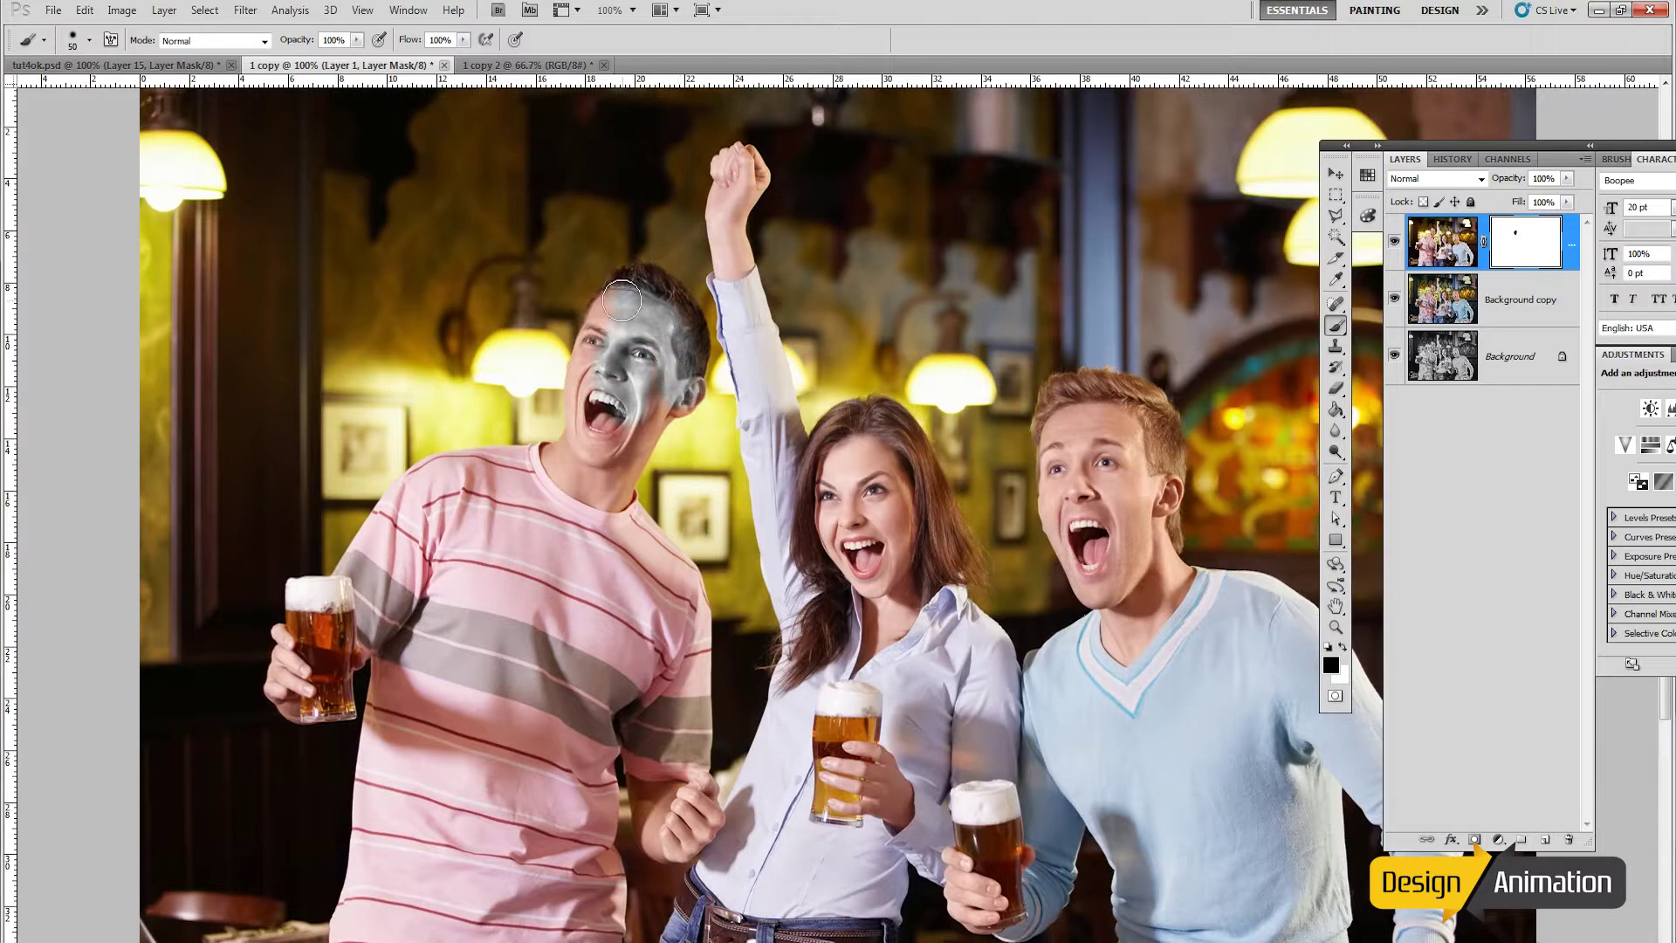
mouse_move(604, 356)
mouse_down()
mouse_move(607, 336)
mouse_move(592, 362)
mouse_move(615, 409)
mouse_move(653, 398)
mouse_move(601, 428)
mouse_move(587, 372)
mouse_move(649, 307)
mouse_move(606, 310)
mouse_move(622, 293)
mouse_move(685, 363)
mouse_move(676, 319)
mouse_move(569, 489)
mouse_move(588, 456)
mouse_up()
mouse_move(605, 398)
mouse_down()
mouse_move(647, 416)
mouse_move(685, 387)
mouse_move(636, 435)
mouse_move(606, 531)
mouse_move(584, 541)
mouse_move(598, 483)
mouse_move(579, 509)
mouse_move(584, 442)
mouse_move(495, 490)
mouse_move(509, 640)
mouse_move(525, 502)
mouse_move(579, 498)
mouse_move(549, 612)
mouse_move(570, 656)
mouse_move(592, 607)
mouse_move(601, 663)
mouse_move(623, 643)
mouse_move(639, 661)
mouse_move(659, 775)
mouse_move(663, 756)
mouse_move(686, 758)
mouse_move(675, 644)
mouse_move(611, 559)
mouse_move(616, 583)
mouse_move(651, 567)
mouse_move(603, 502)
mouse_move(636, 540)
mouse_move(615, 515)
mouse_move(666, 637)
mouse_move(504, 739)
mouse_move(530, 638)
mouse_move(502, 768)
mouse_move(463, 612)
mouse_move(319, 670)
mouse_move(291, 664)
mouse_move(402, 515)
mouse_move(524, 472)
mouse_move(410, 663)
mouse_move(304, 623)
mouse_move(563, 768)
mouse_move(676, 568)
mouse_up()
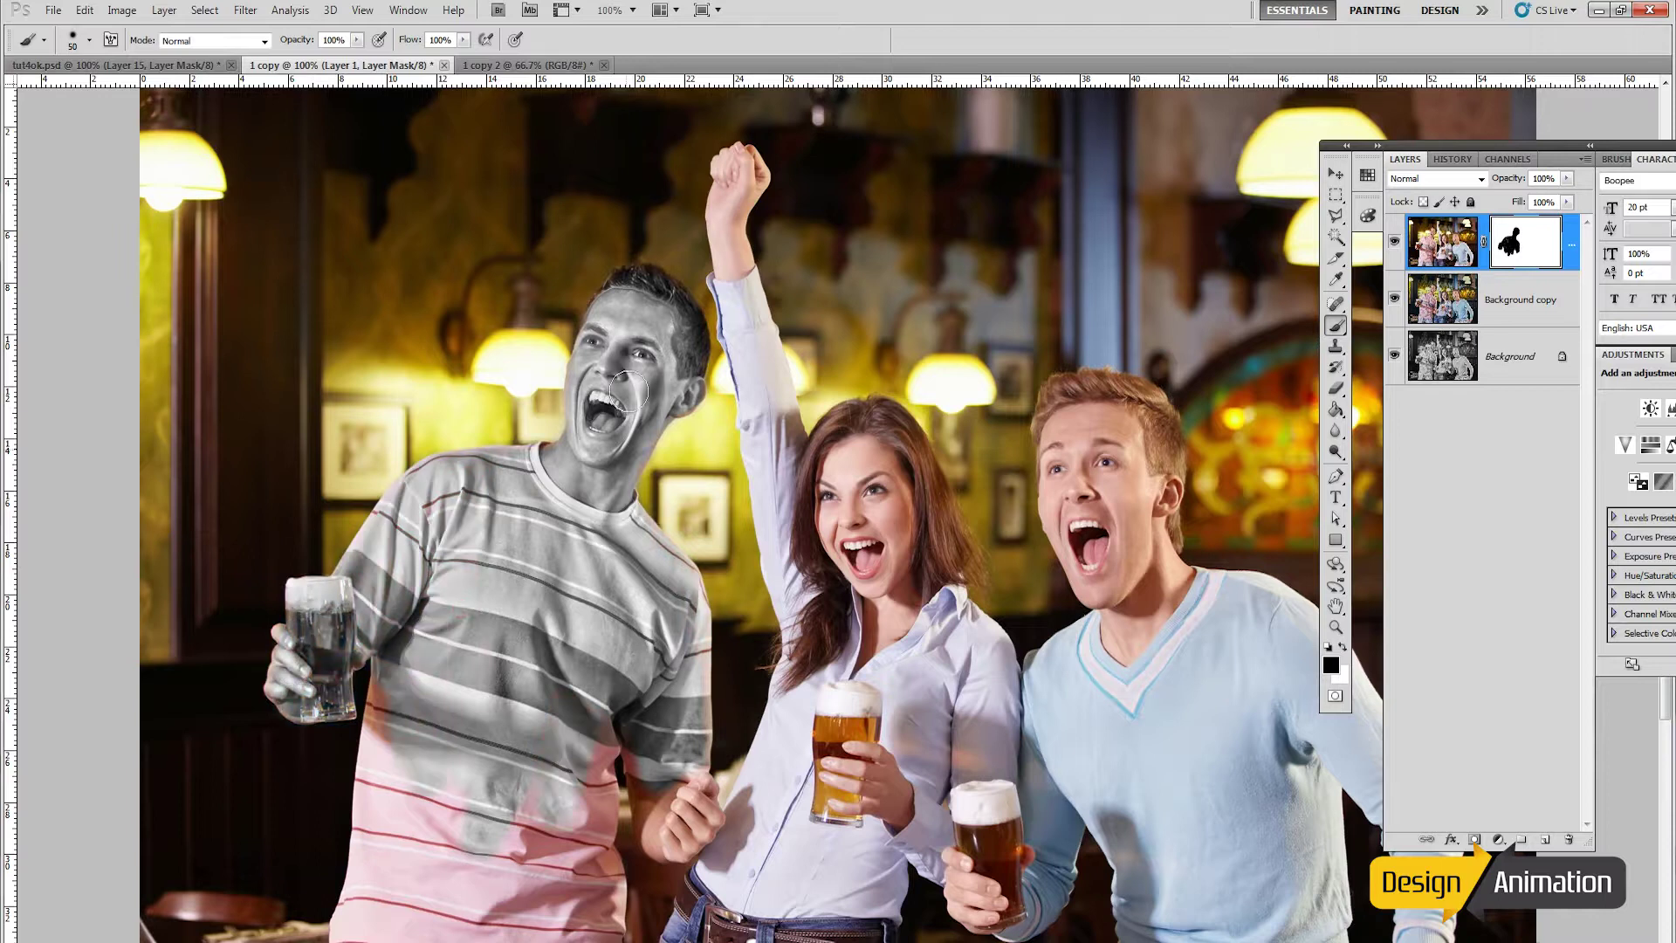
scroll(370, 583, down, 3)
mouse_move(370, 583)
mouse_down()
mouse_move(346, 812)
mouse_move(434, 734)
mouse_move(593, 842)
mouse_move(603, 752)
mouse_move(436, 570)
mouse_move(584, 713)
mouse_move(597, 618)
mouse_move(649, 582)
mouse_move(666, 636)
mouse_up()
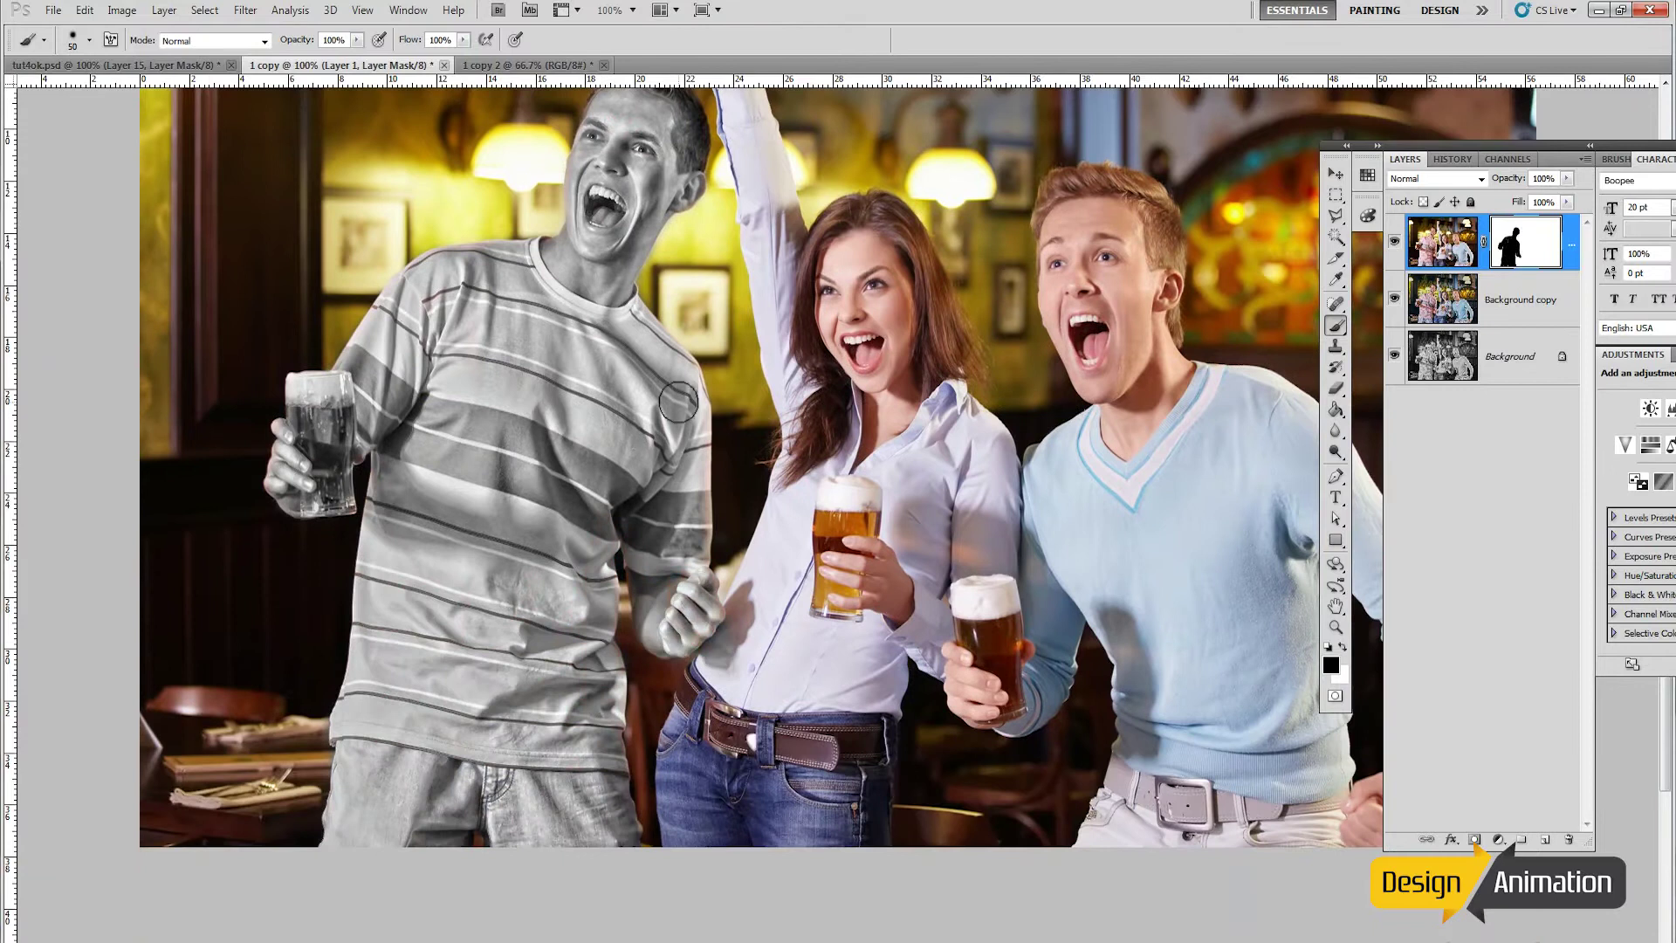
scroll(667, 637, up, 2)
Step: Mask out the woman's face, hands and jeans and the right man's sleeve and sweater
mouse_move(847, 419)
mouse_down()
mouse_move(706, 812)
mouse_move(853, 817)
mouse_move(748, 836)
mouse_move(865, 550)
mouse_move(761, 701)
mouse_move(689, 600)
mouse_move(880, 823)
mouse_move(921, 737)
mouse_move(967, 832)
mouse_move(990, 713)
mouse_move(906, 380)
mouse_move(822, 385)
mouse_move(801, 578)
mouse_move(733, 199)
mouse_move(784, 353)
mouse_move(762, 356)
mouse_move(782, 498)
mouse_up()
scroll(909, 375, down, 2)
drag(1003, 751, 1066, 524)
scroll(1066, 524, right, 5)
mouse_move(786, 839)
mouse_down()
mouse_move(1002, 756)
mouse_move(775, 641)
mouse_move(812, 516)
mouse_move(742, 358)
mouse_move(752, 255)
mouse_move(802, 330)
mouse_move(802, 257)
mouse_move(851, 612)
mouse_move(1056, 882)
mouse_move(1110, 769)
mouse_move(1113, 707)
mouse_move(1065, 602)
mouse_move(891, 489)
mouse_move(749, 339)
mouse_move(844, 336)
mouse_move(1058, 881)
mouse_move(677, 512)
mouse_up()
scroll(676, 512, up, 3)
Step: With a 25 px brush, mask the woman's raised fist, then return Layer 1 to 70% opacity
click(88, 39)
double_click(35, 122)
drag(399, 247, 425, 181)
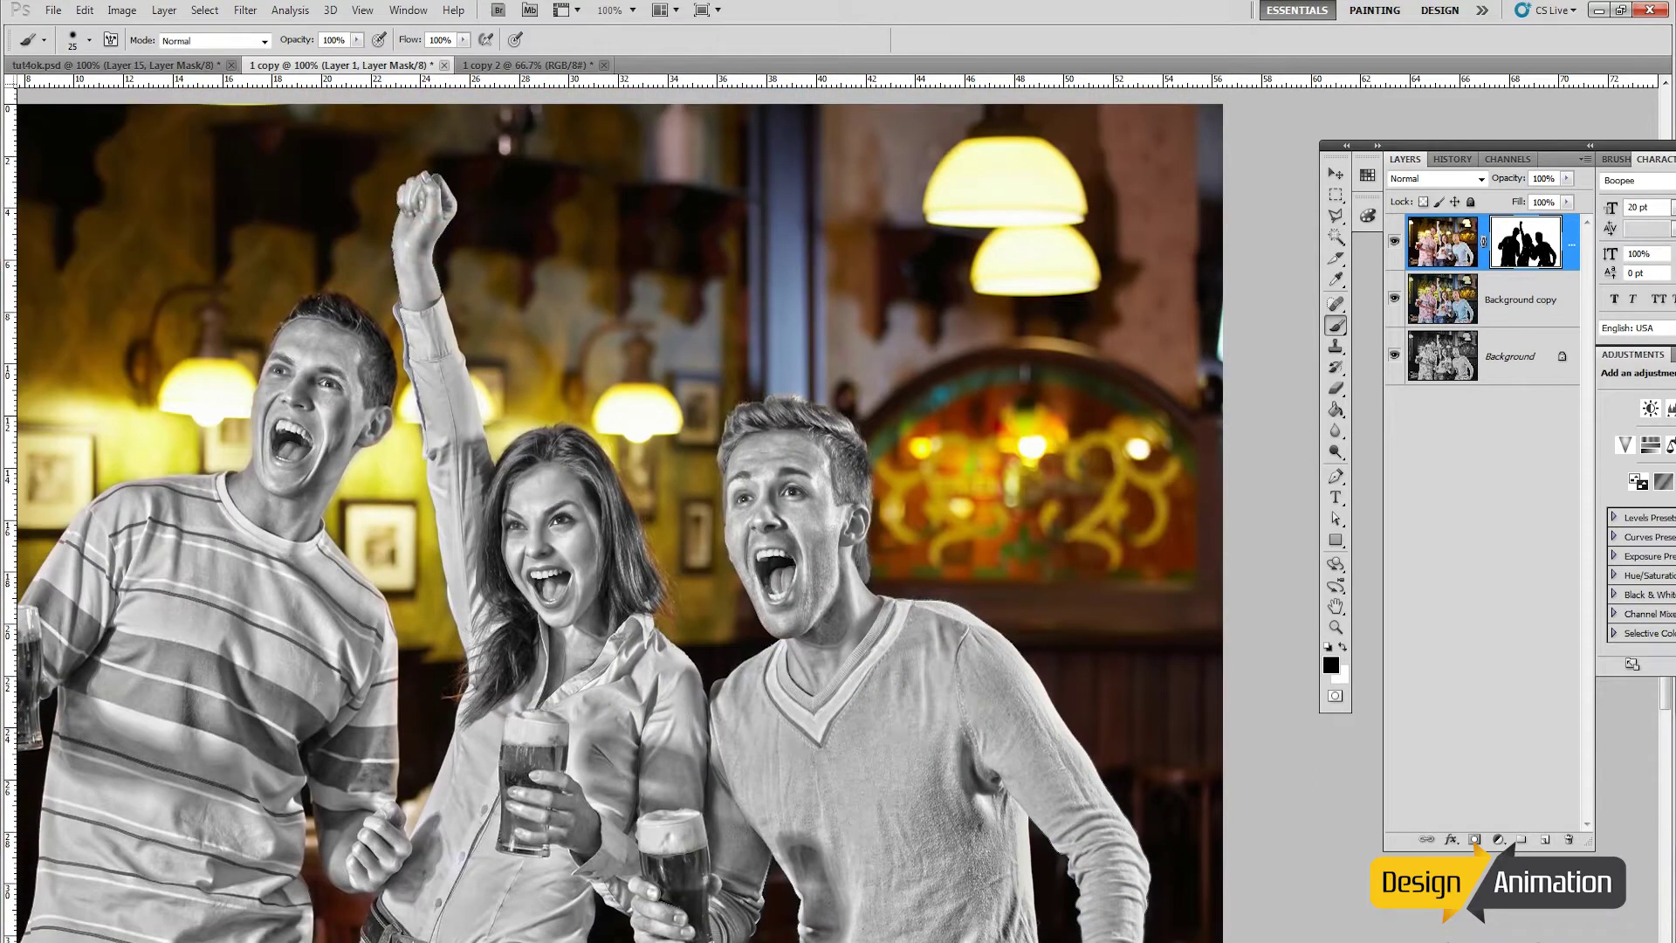
scroll(332, 556, left, 5)
scroll(518, 919, up, 1)
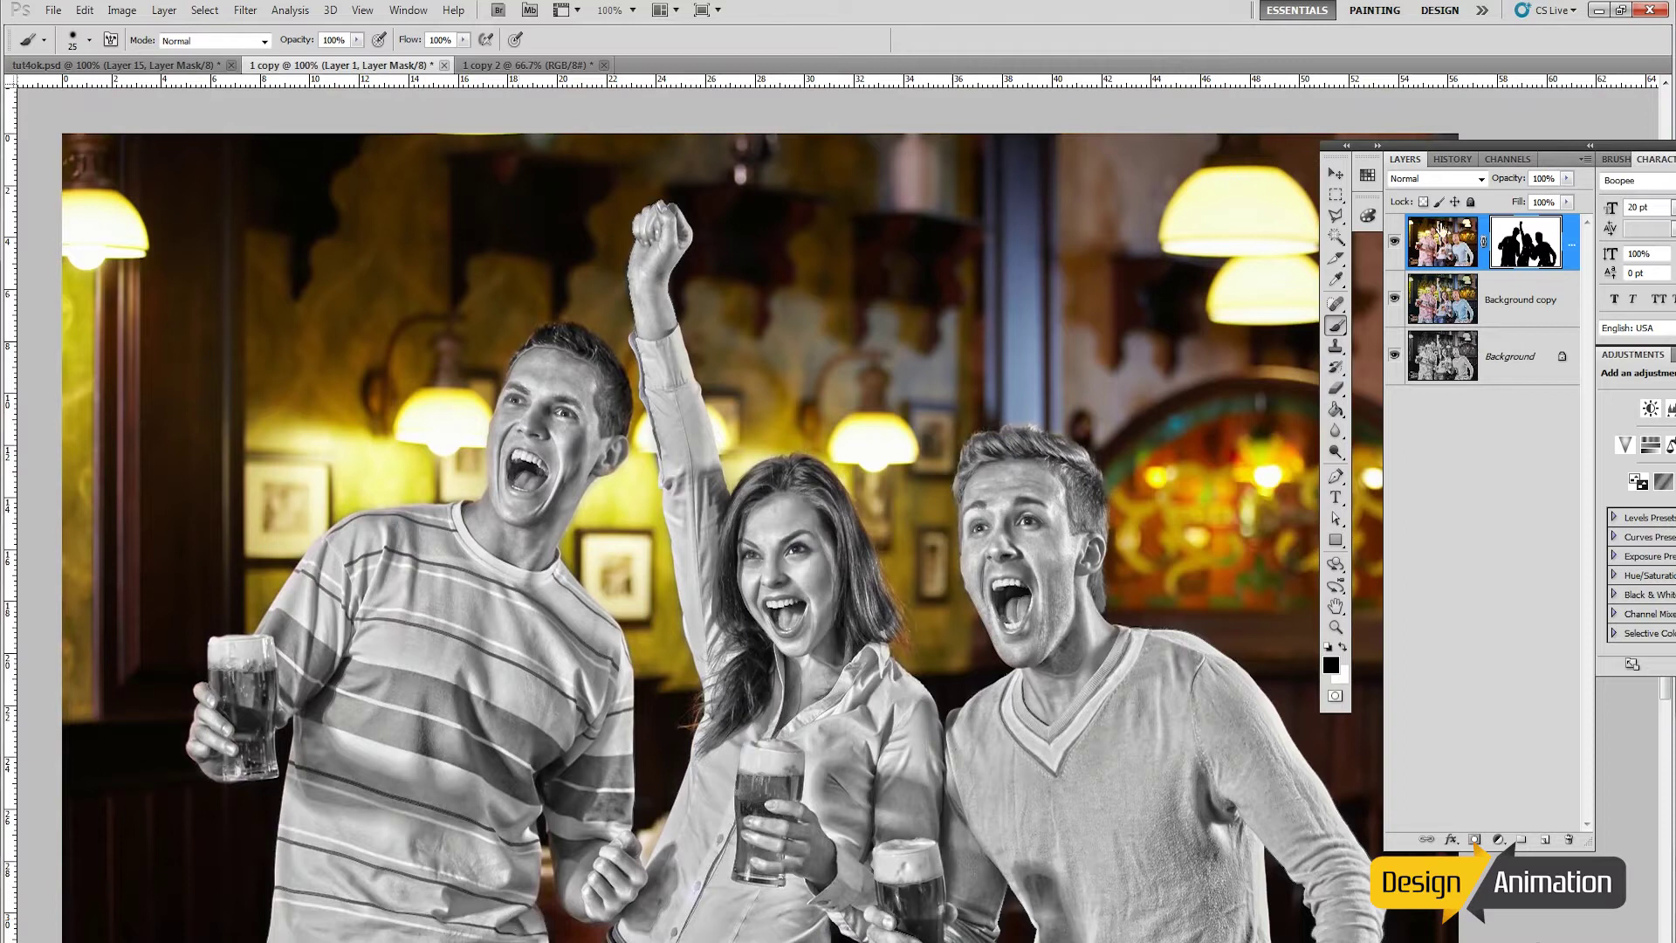
mouse_move(1544, 179)
mouse_down()
mouse_move(1336, 197)
mouse_move(1523, 191)
mouse_up()
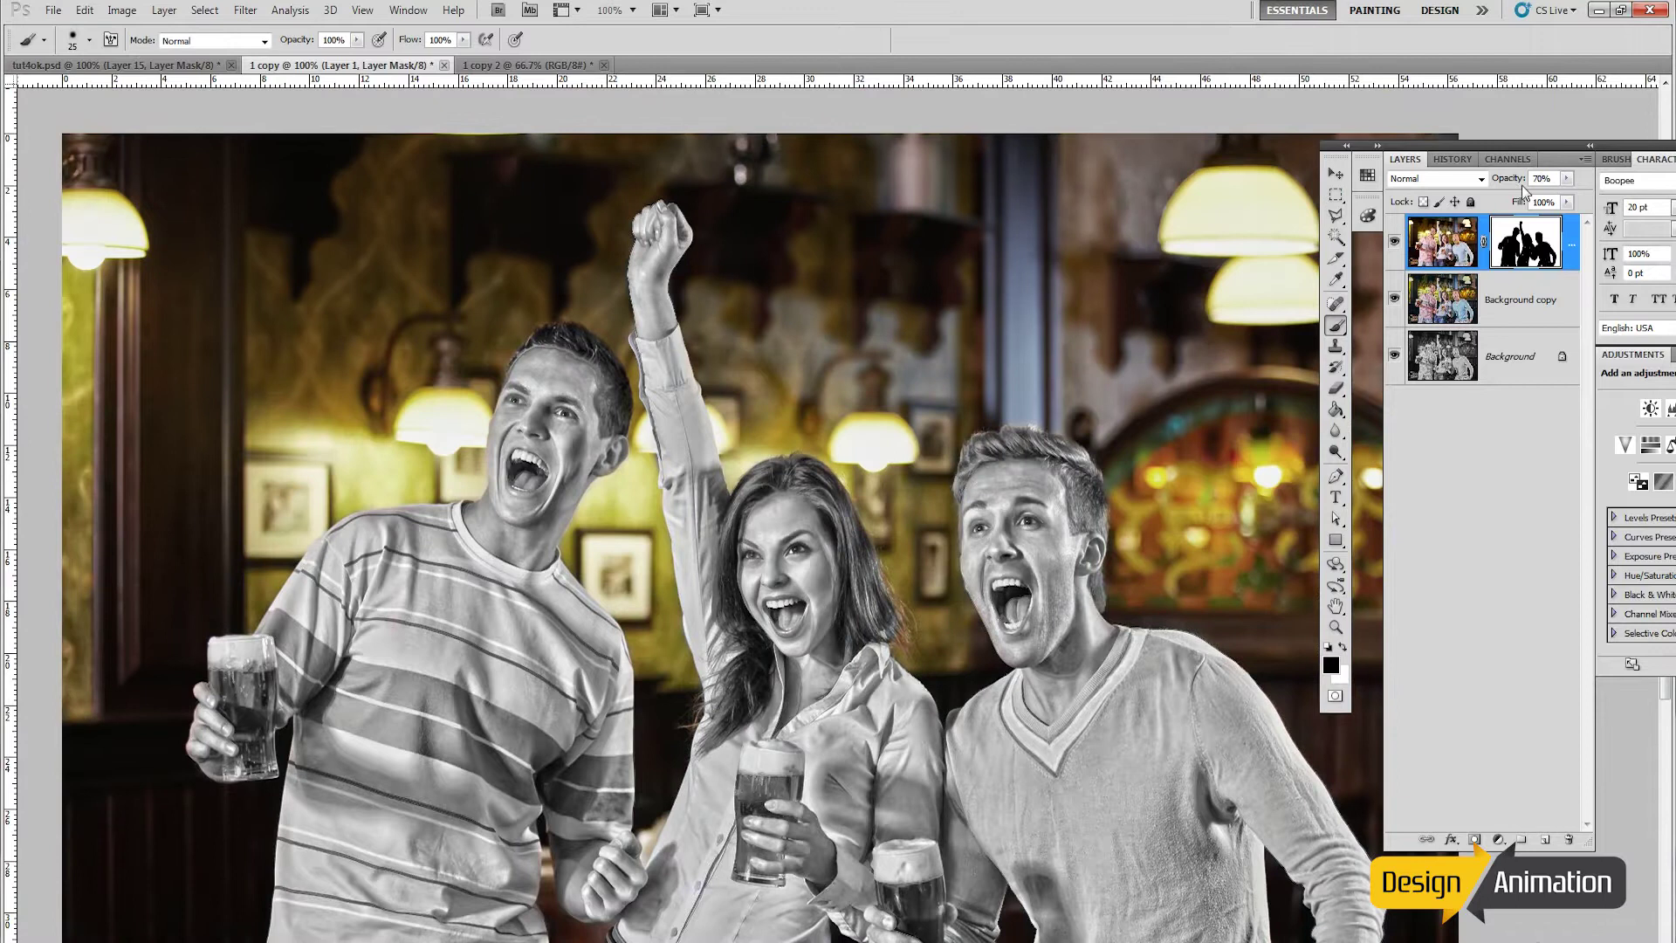
Step: Zoom out to the whole photo and make Layer 1 the active layer
click(363, 9)
click(402, 154)
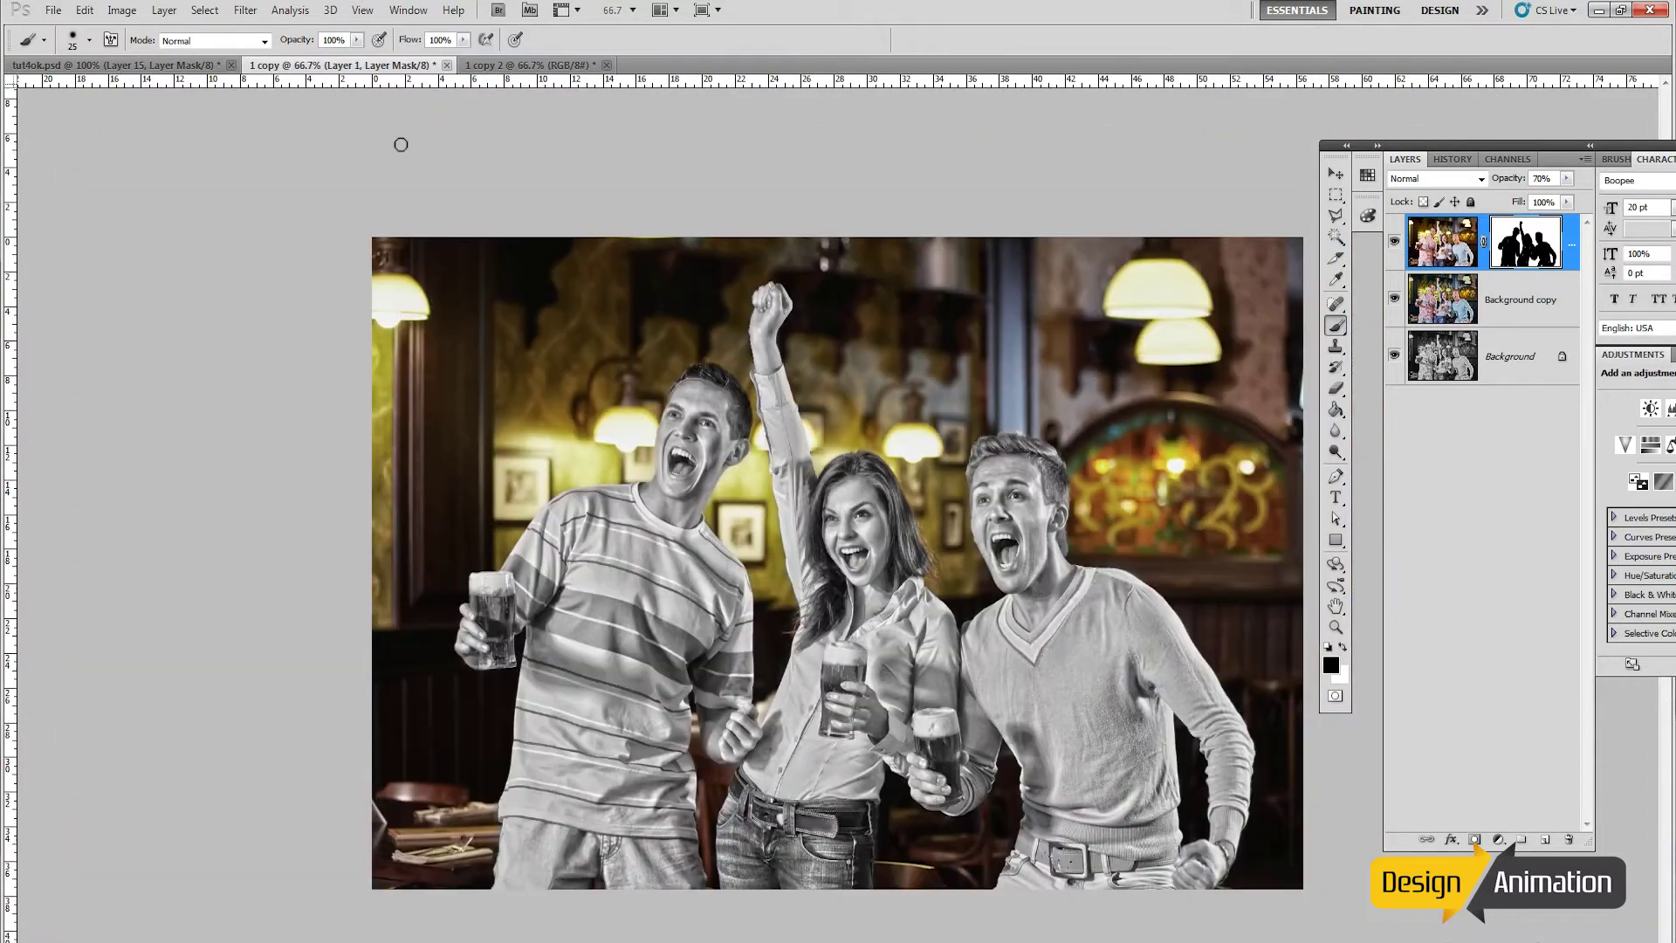
key(alt+bracketleft)
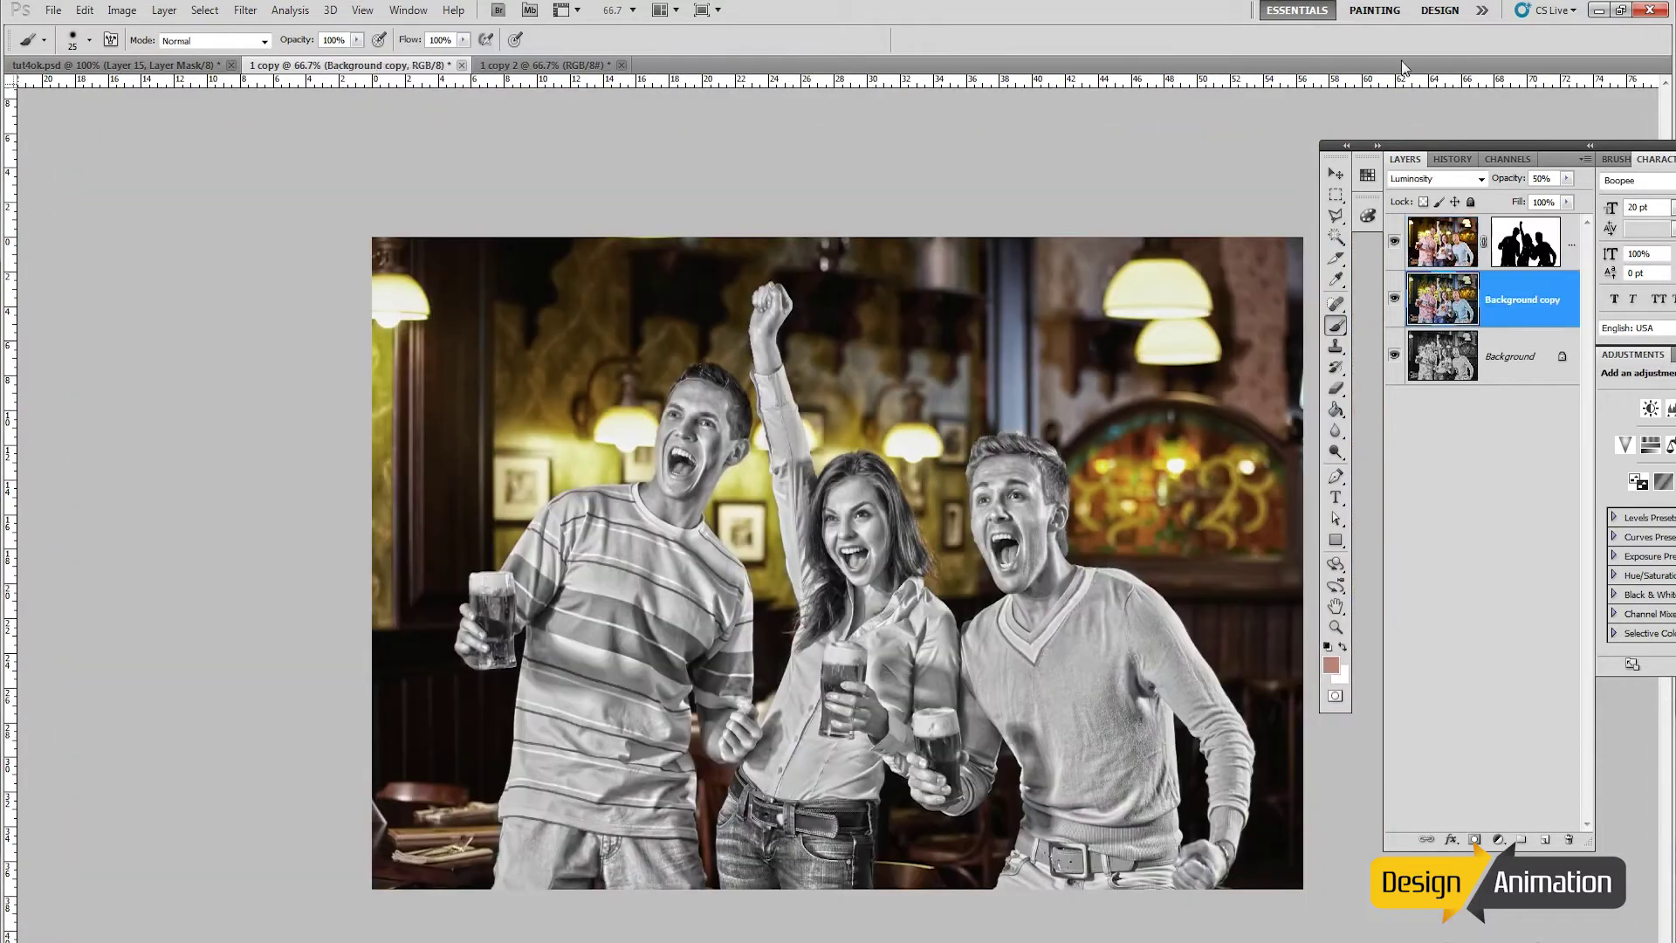
click(1563, 247)
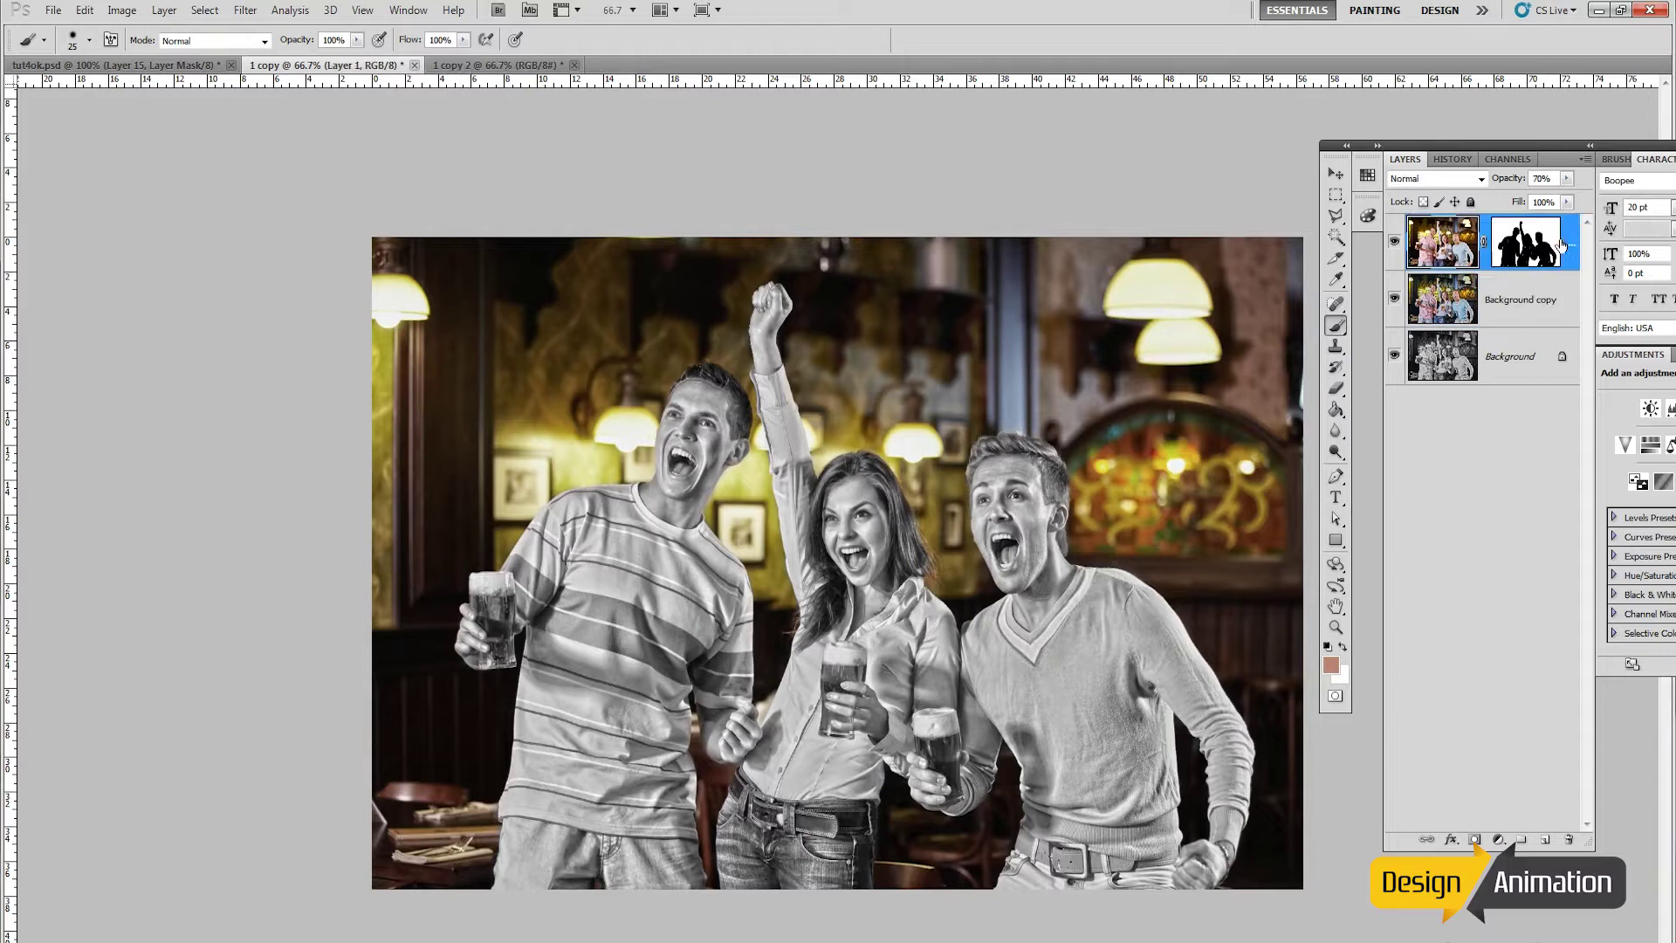
Step: Add and undo a trial Hue/Saturation layer, then load Layer 1's mask as a selection
click(164, 10)
click(187, 172)
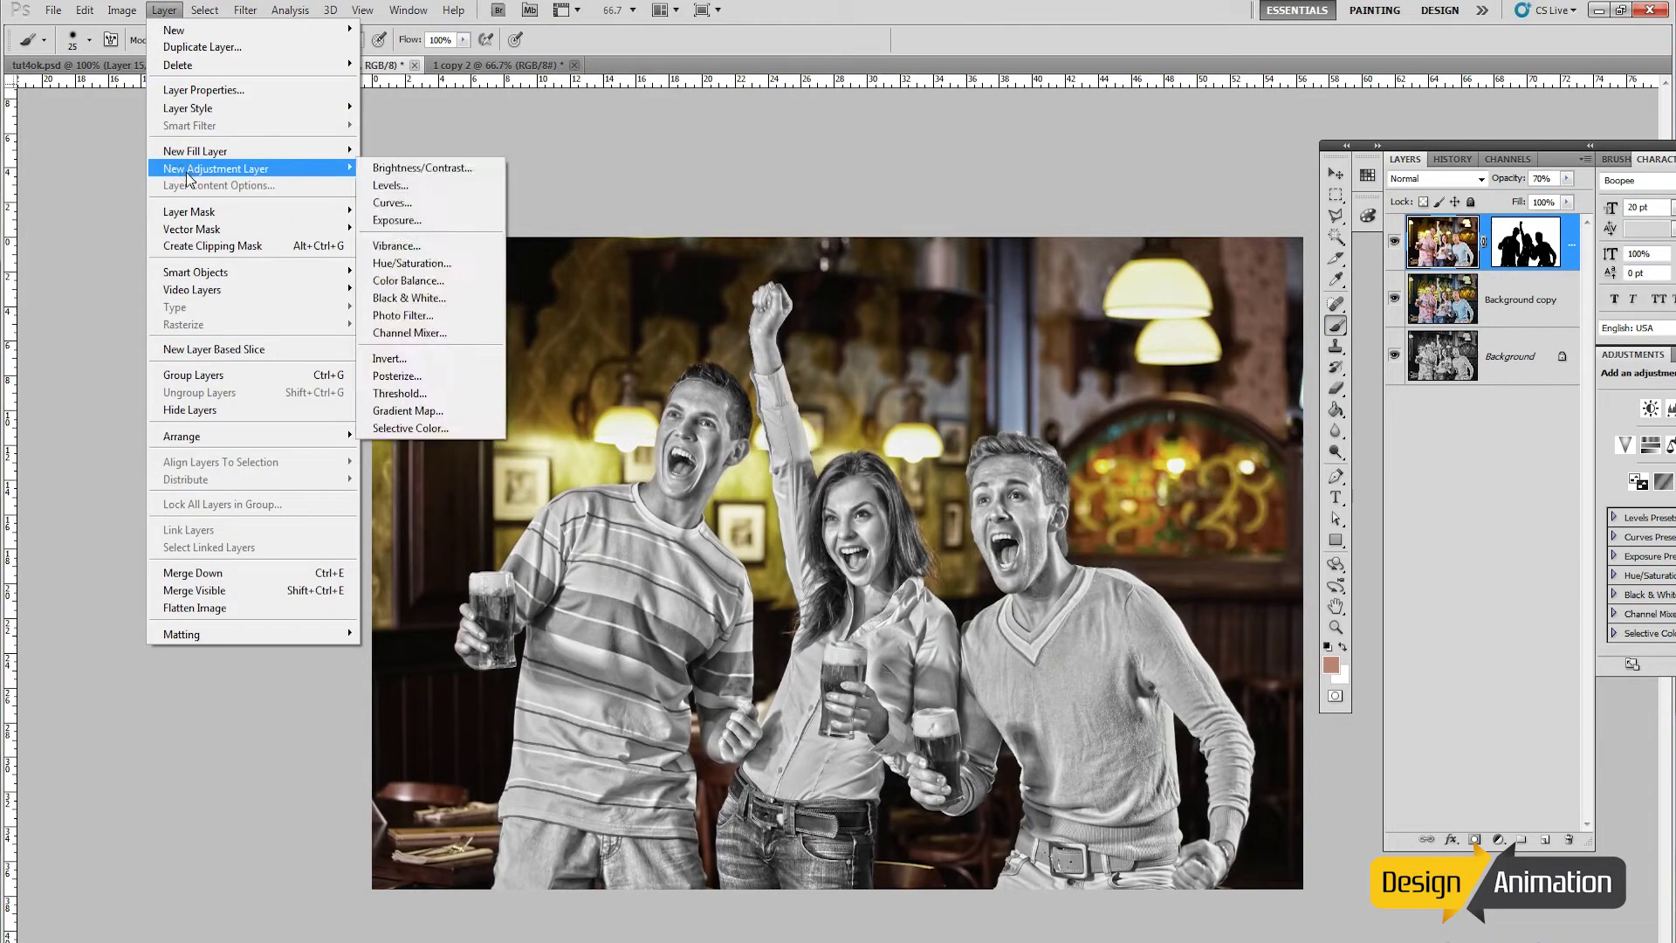
click(432, 263)
click(931, 204)
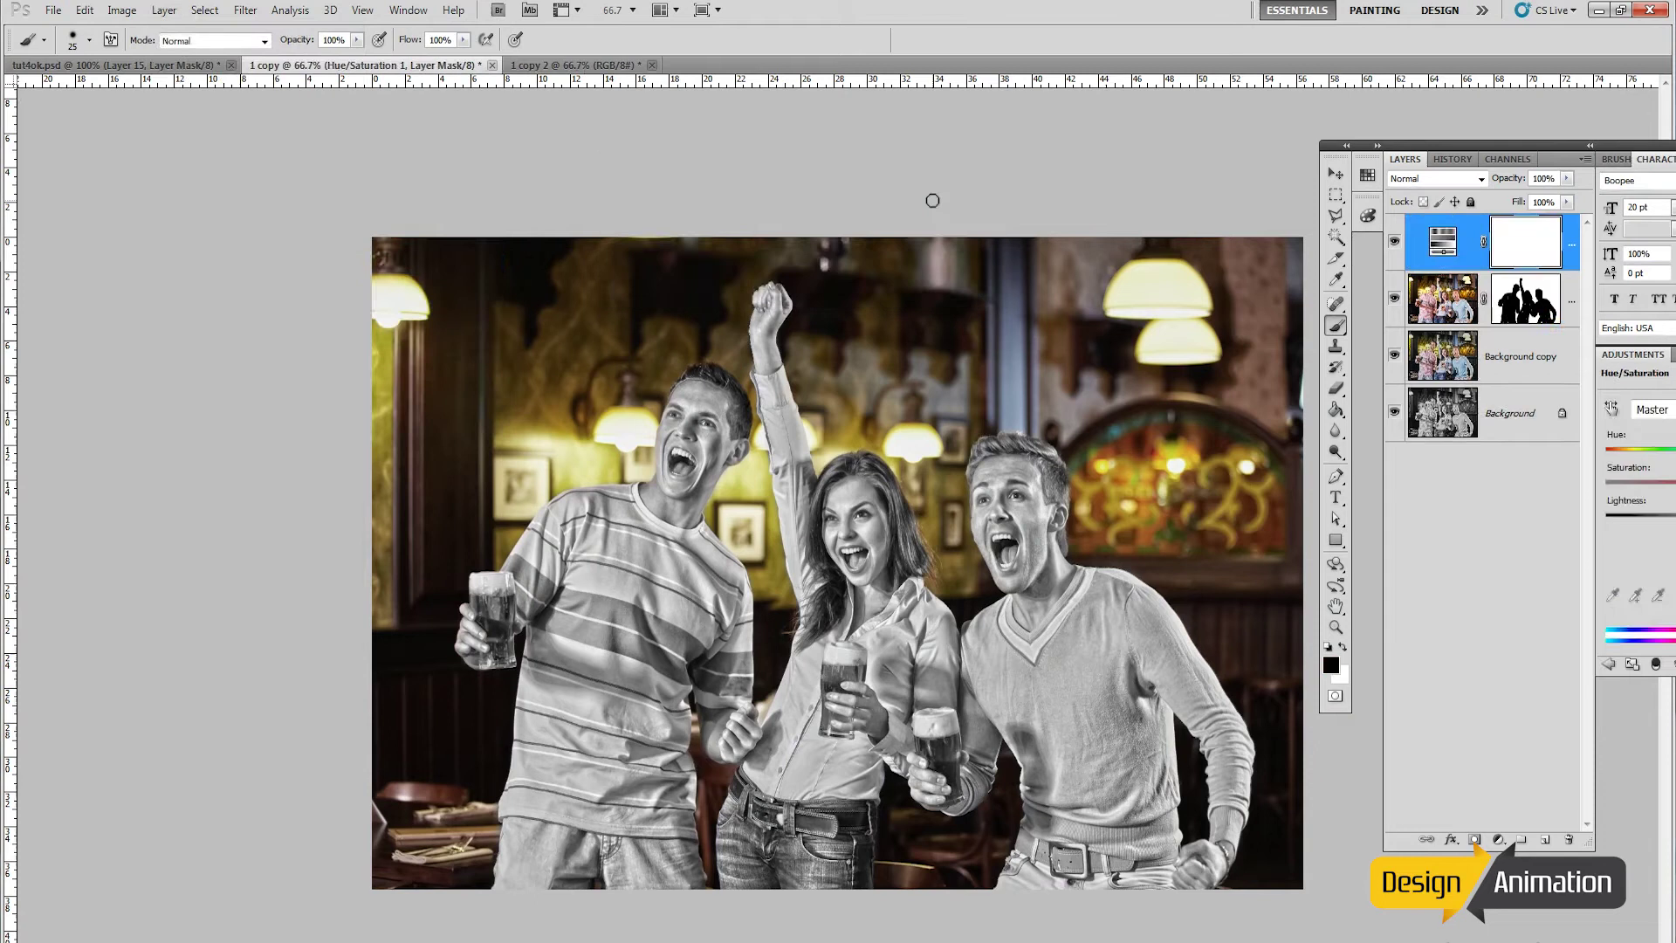
click(83, 9)
click(87, 26)
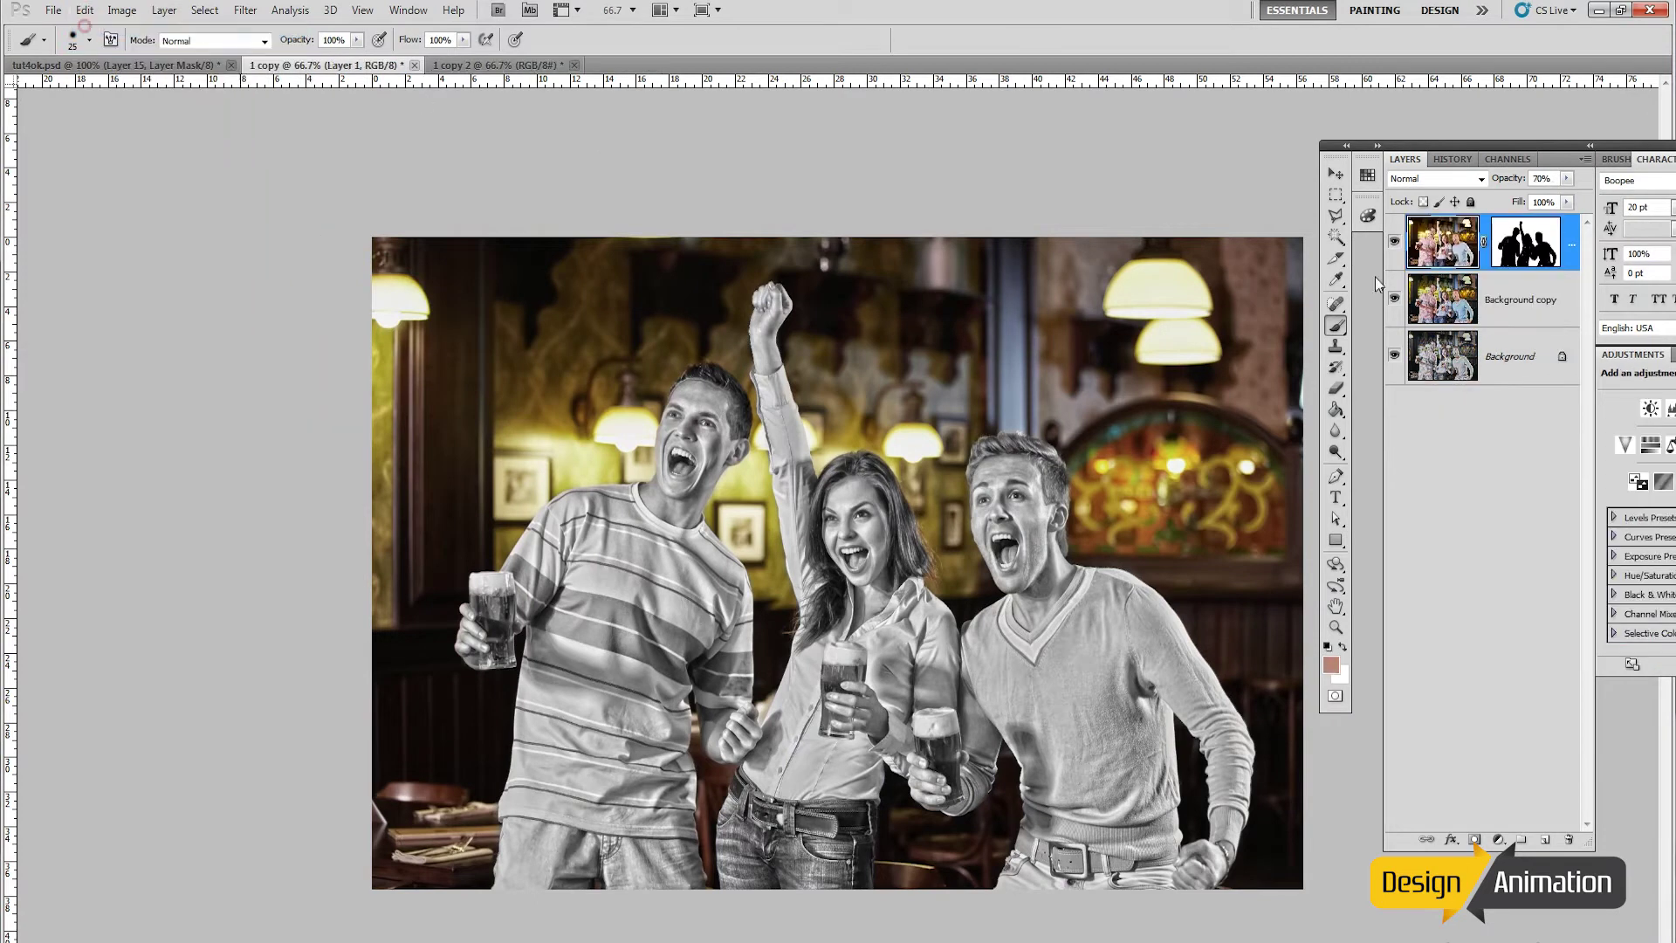
ctrl+click(1541, 249)
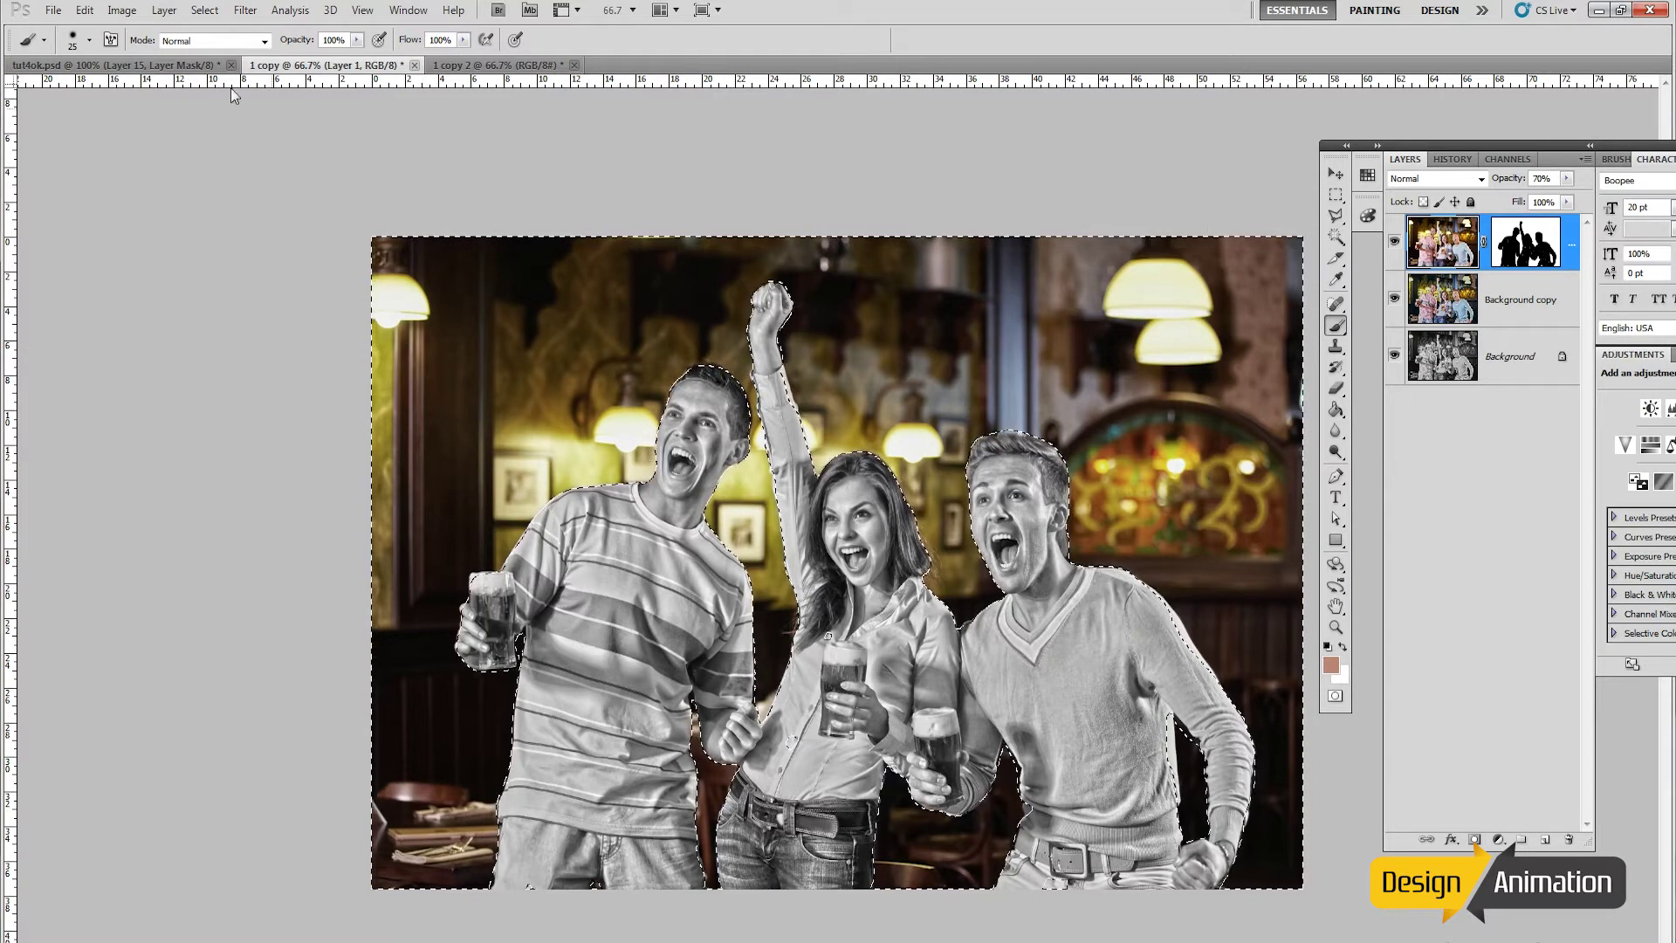
click(164, 11)
Step: Add a Hue/Saturation adjustment layer set to Hue -3, Saturation -10, Lightness -15
mouse_move(194, 165)
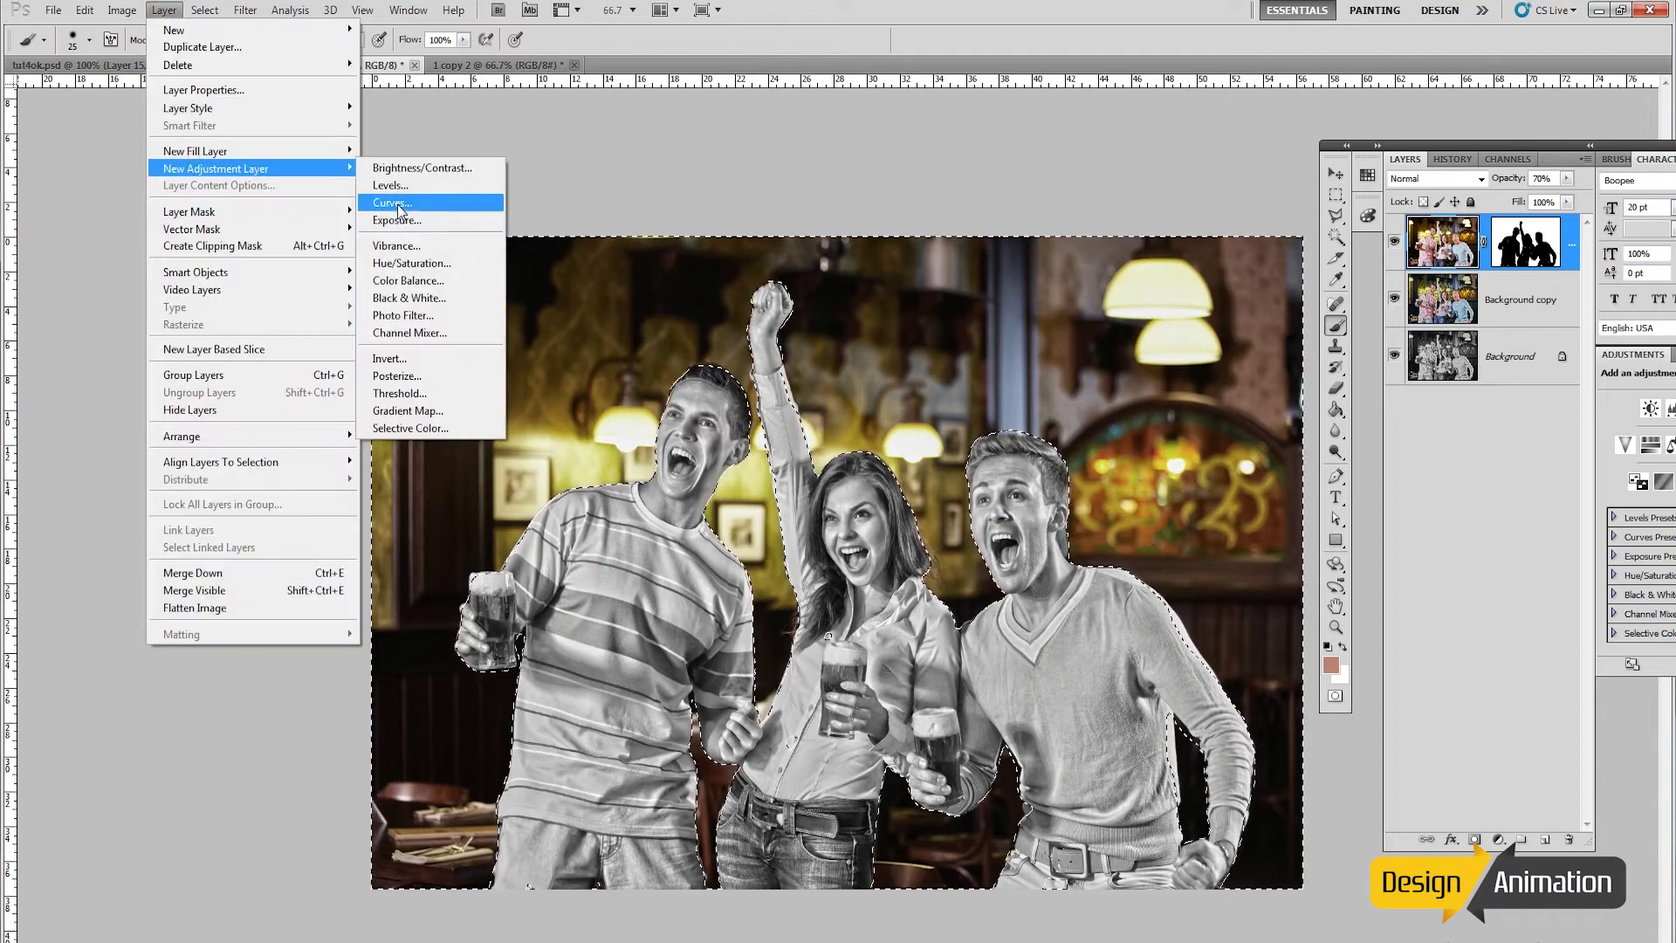
click(433, 264)
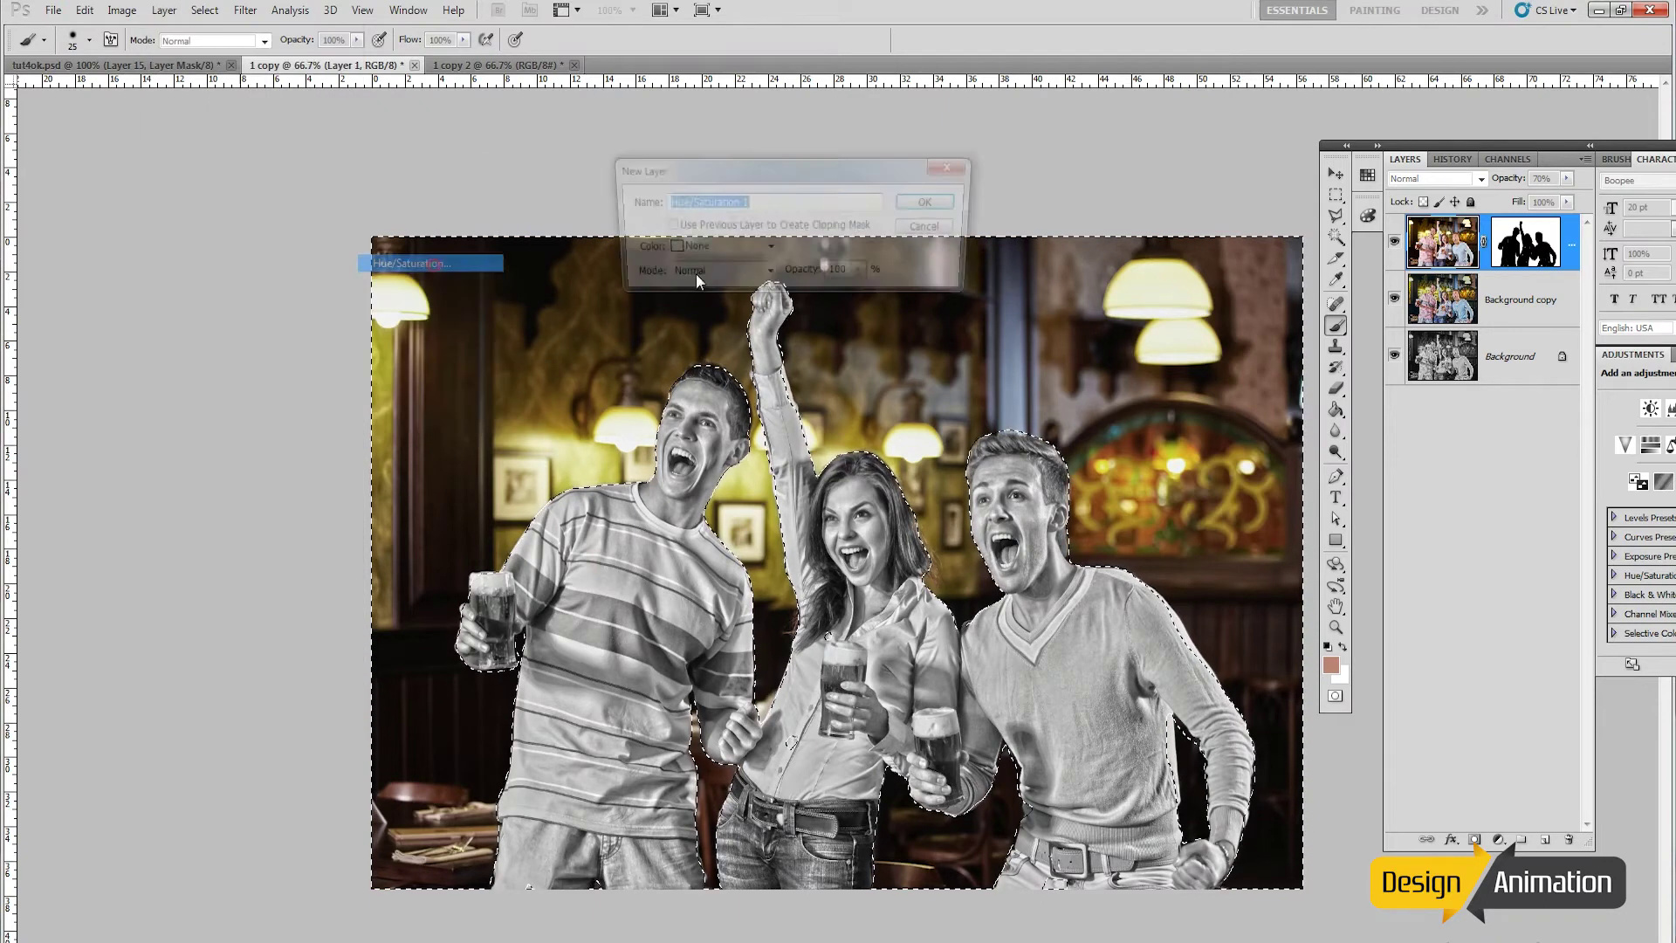
click(925, 201)
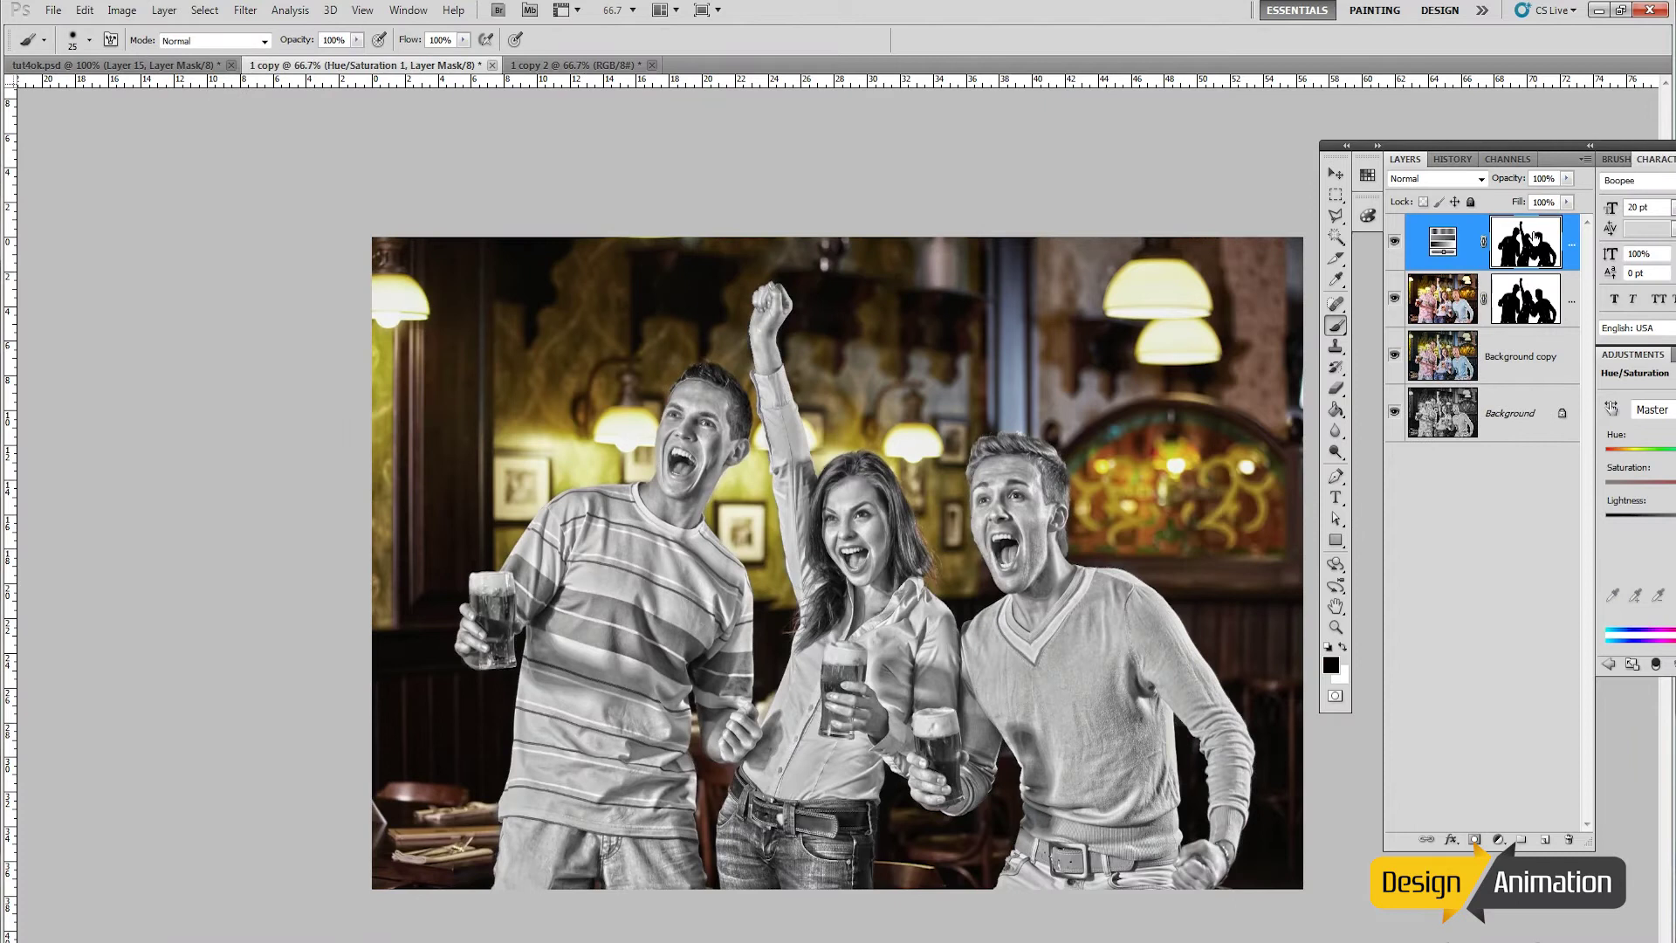
click(1589, 144)
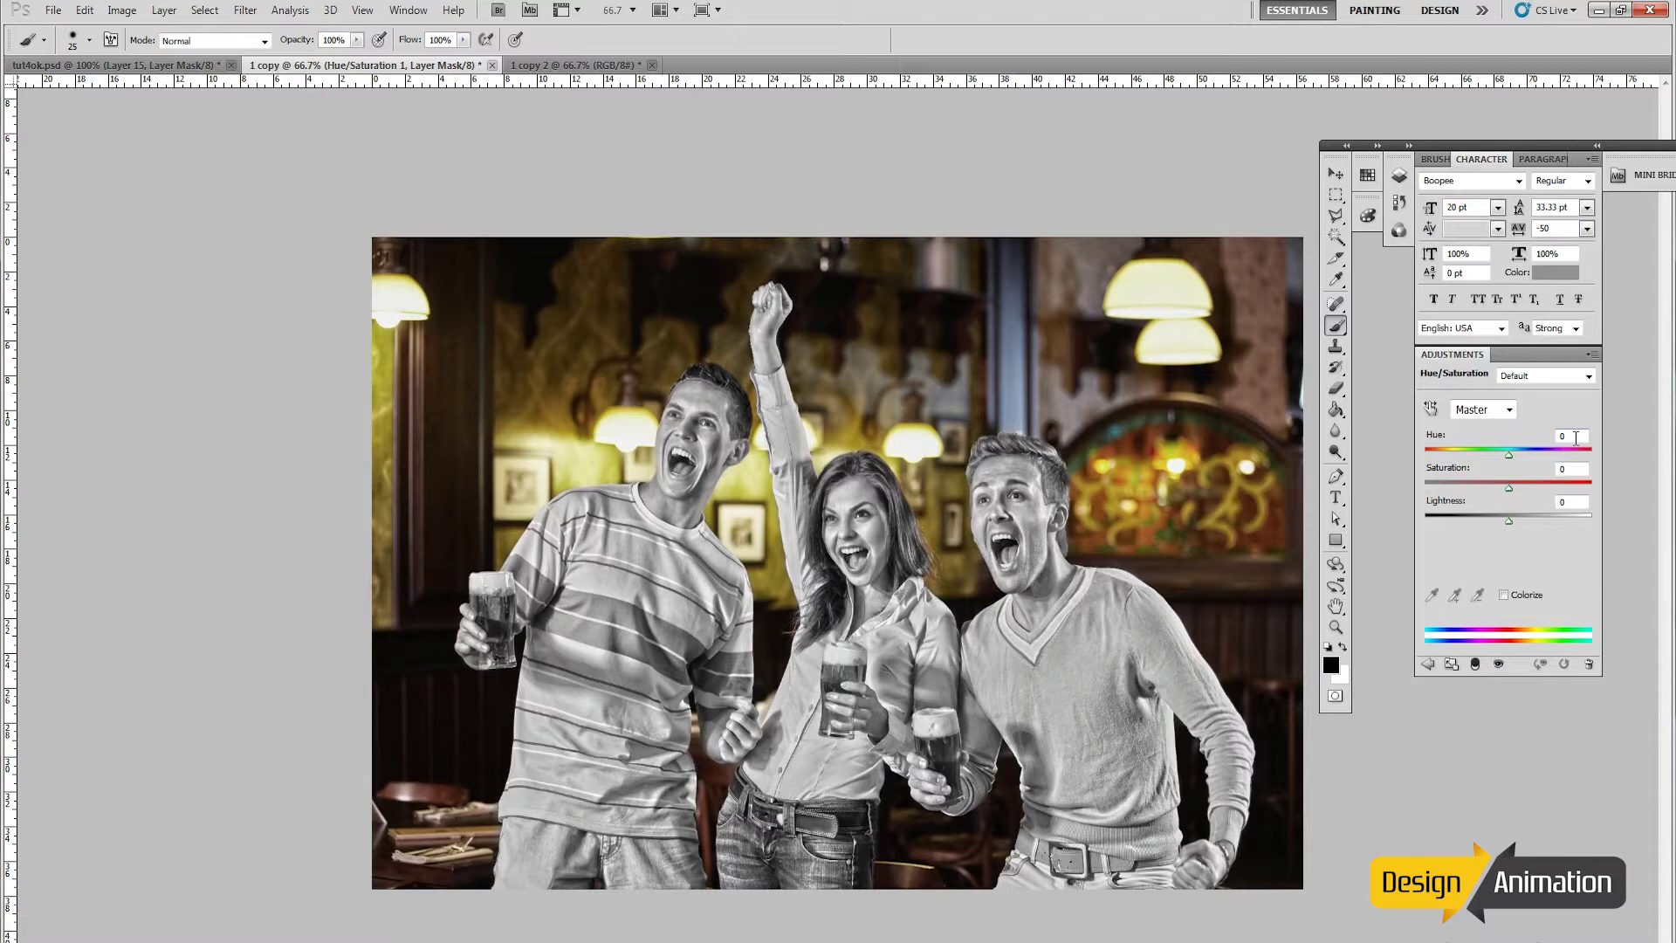
click(1506, 456)
click(1582, 469)
text(-10)
click(1575, 503)
text(-15)
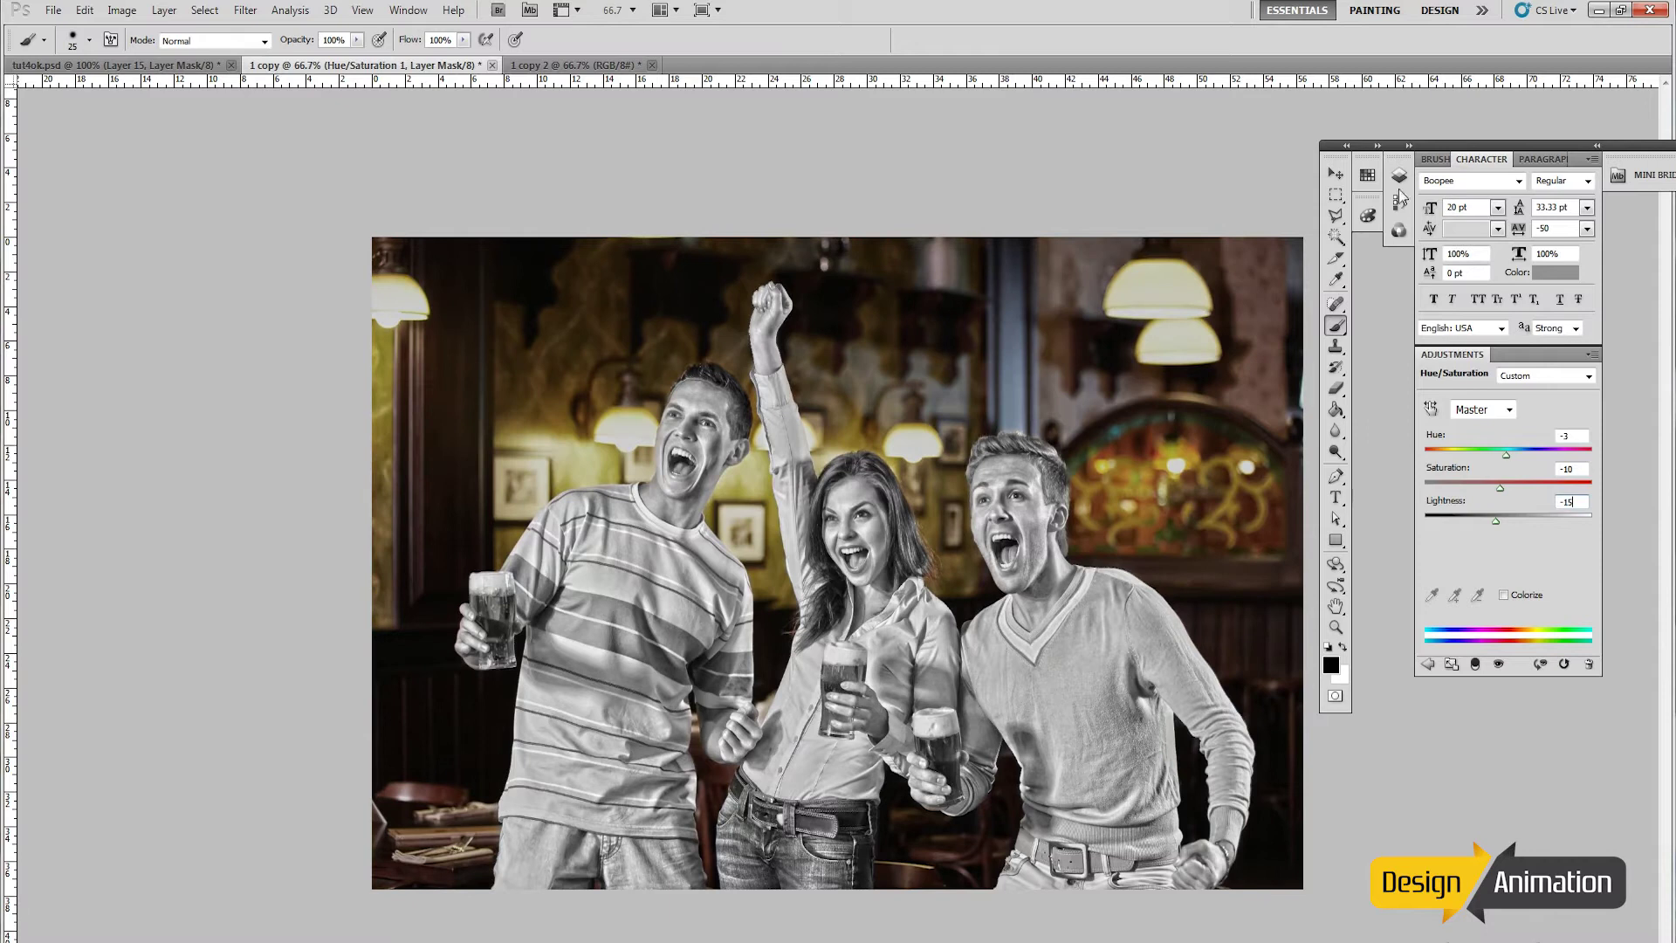
Step: Restore the Layers panel in the side dock
click(1378, 147)
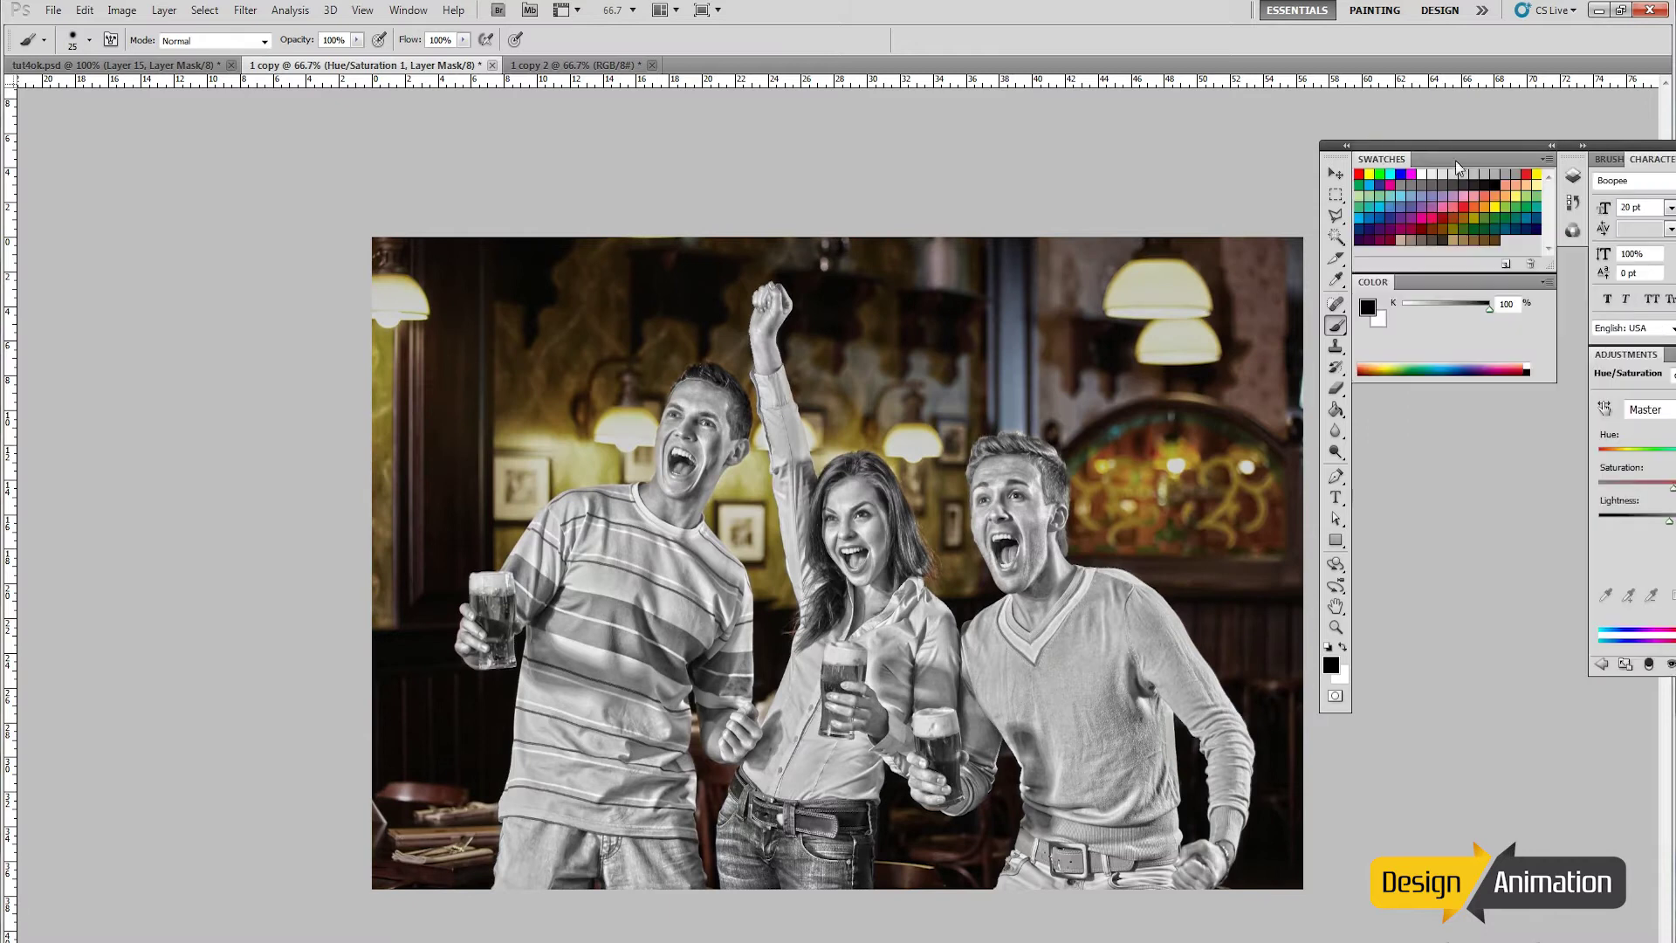
click(1545, 148)
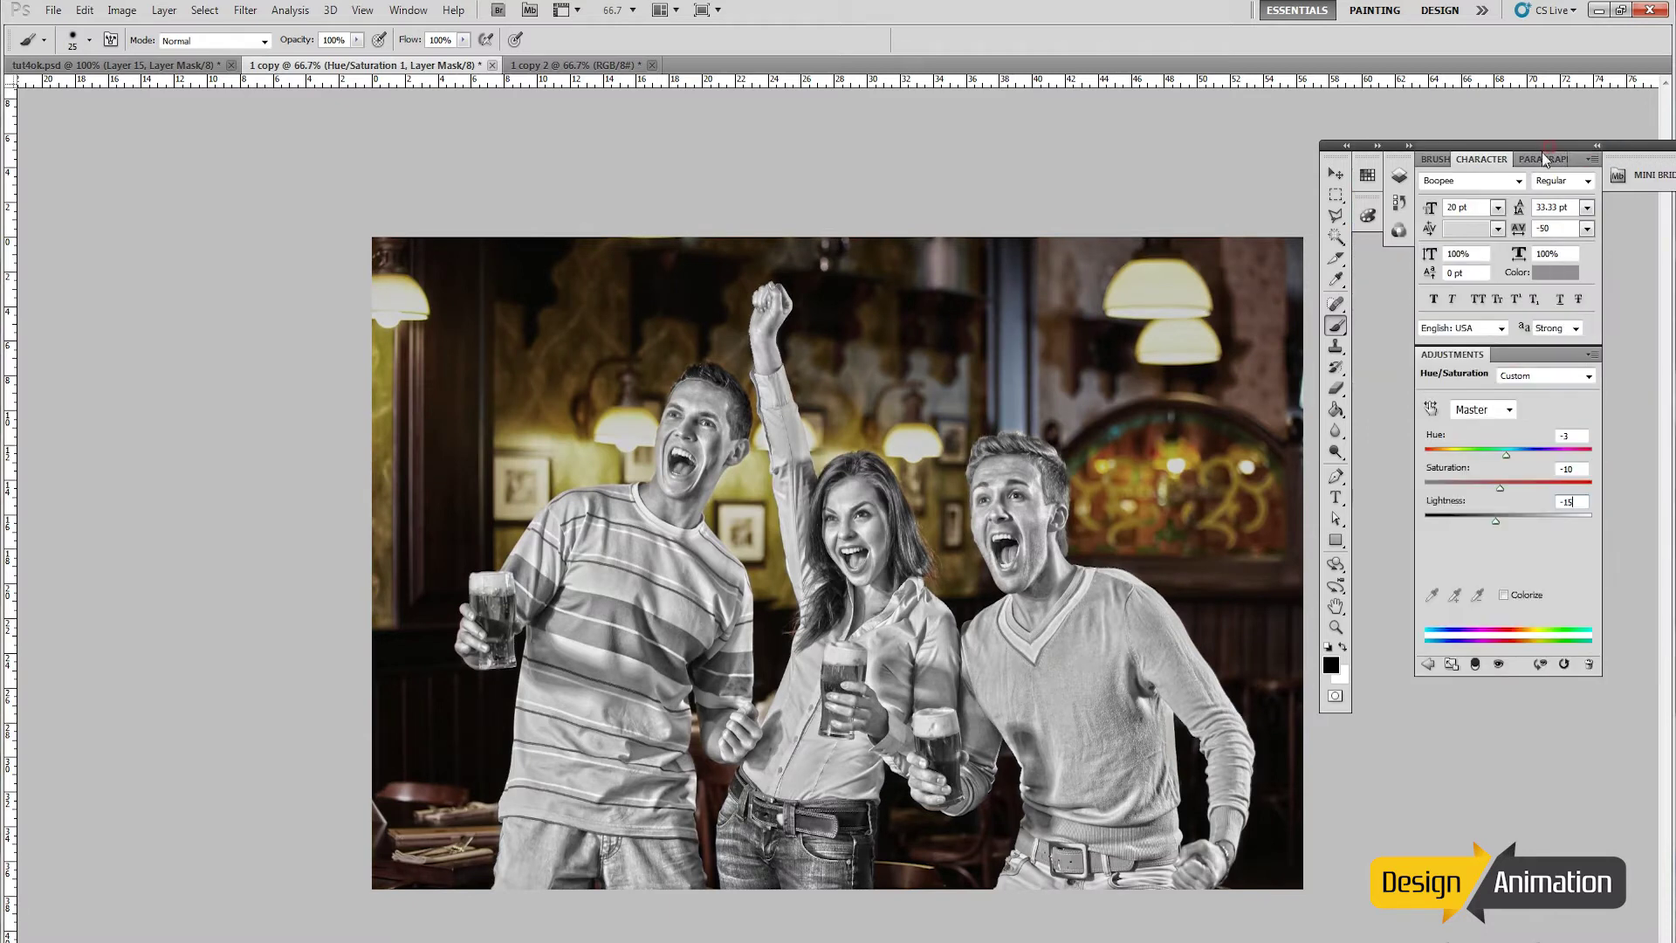
click(1409, 145)
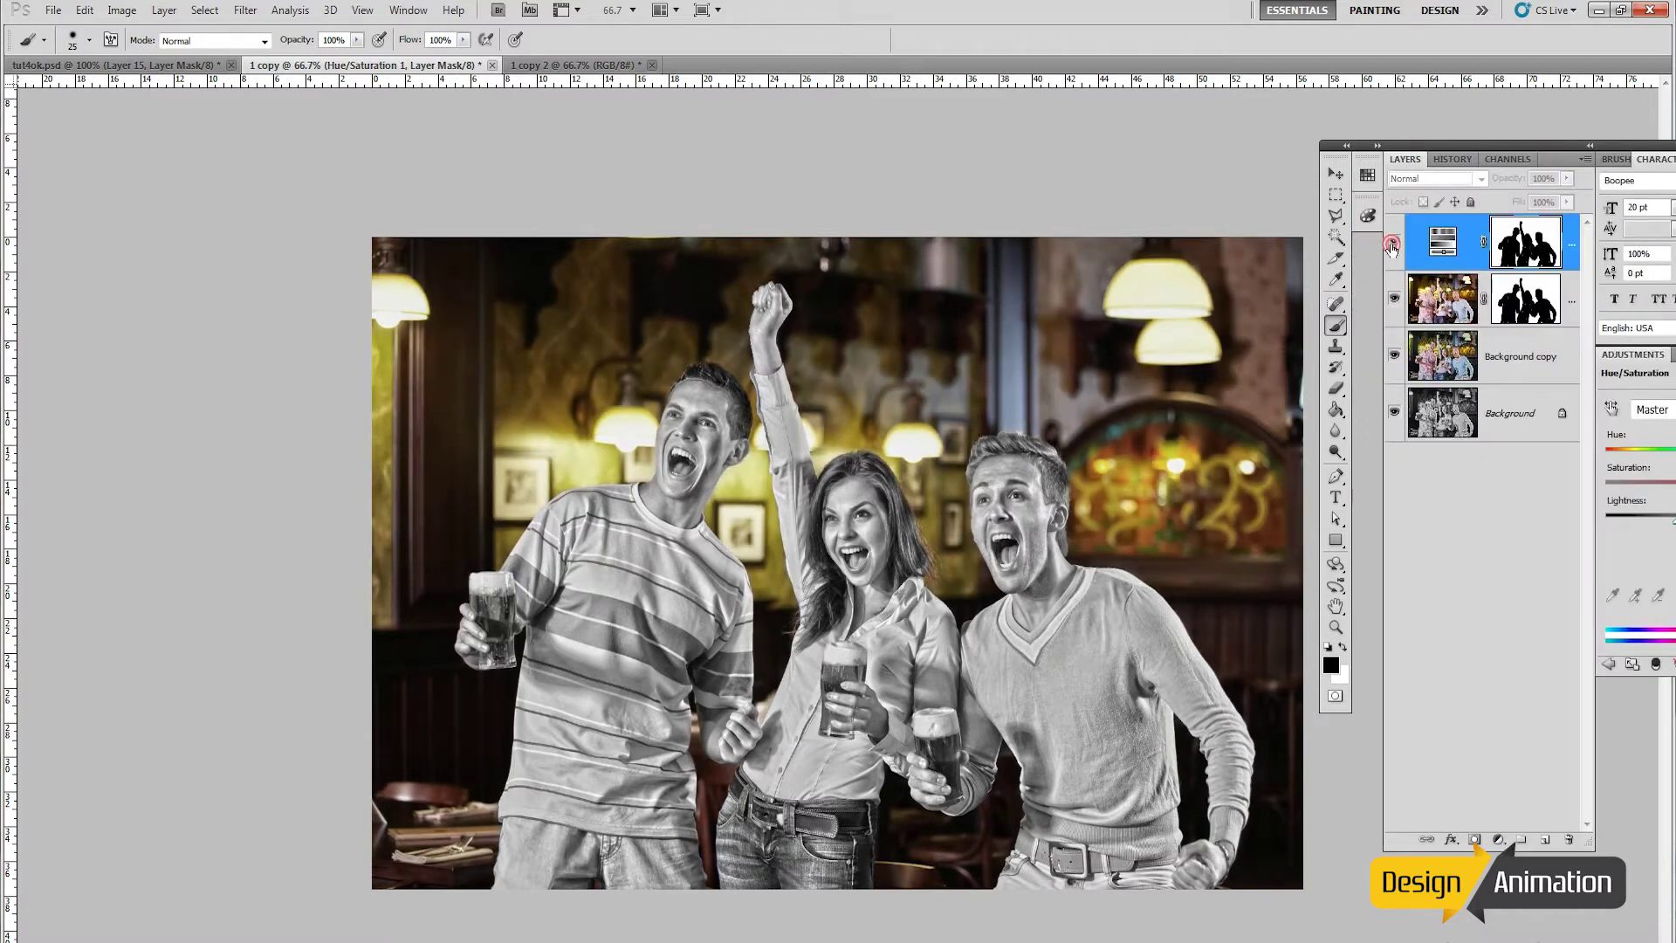
Step: Try painting white on the mask over the hair, then revert to the Modify Hue/Saturation Layer history state
click(1394, 243)
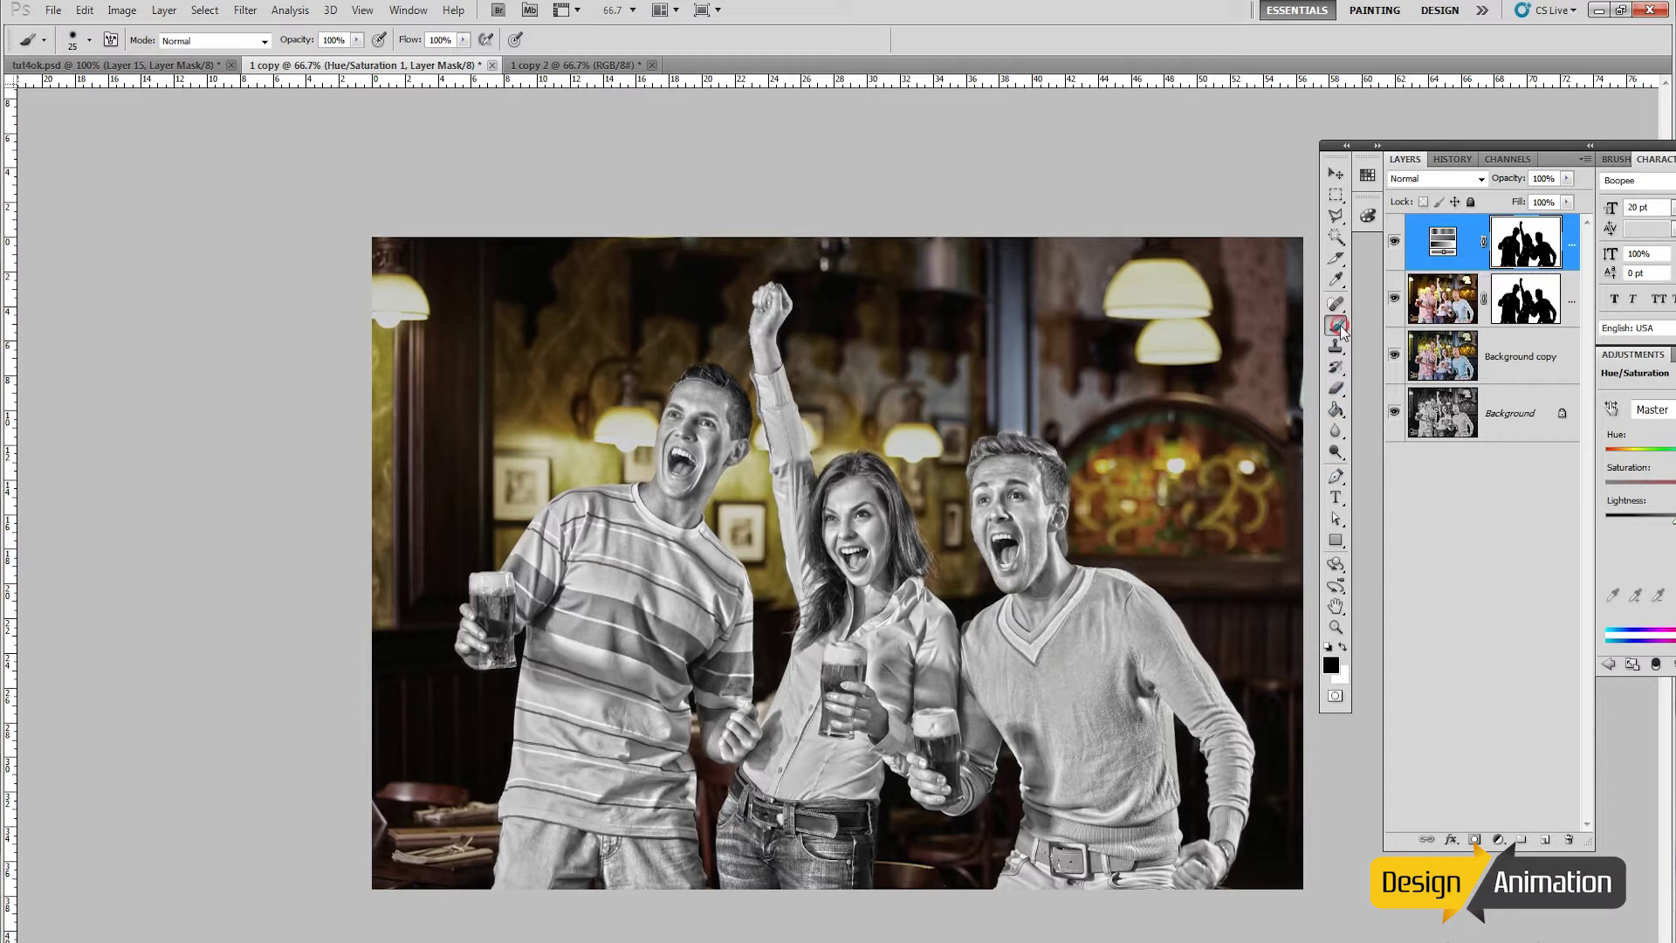
click(1343, 645)
click(1022, 428)
click(1524, 300)
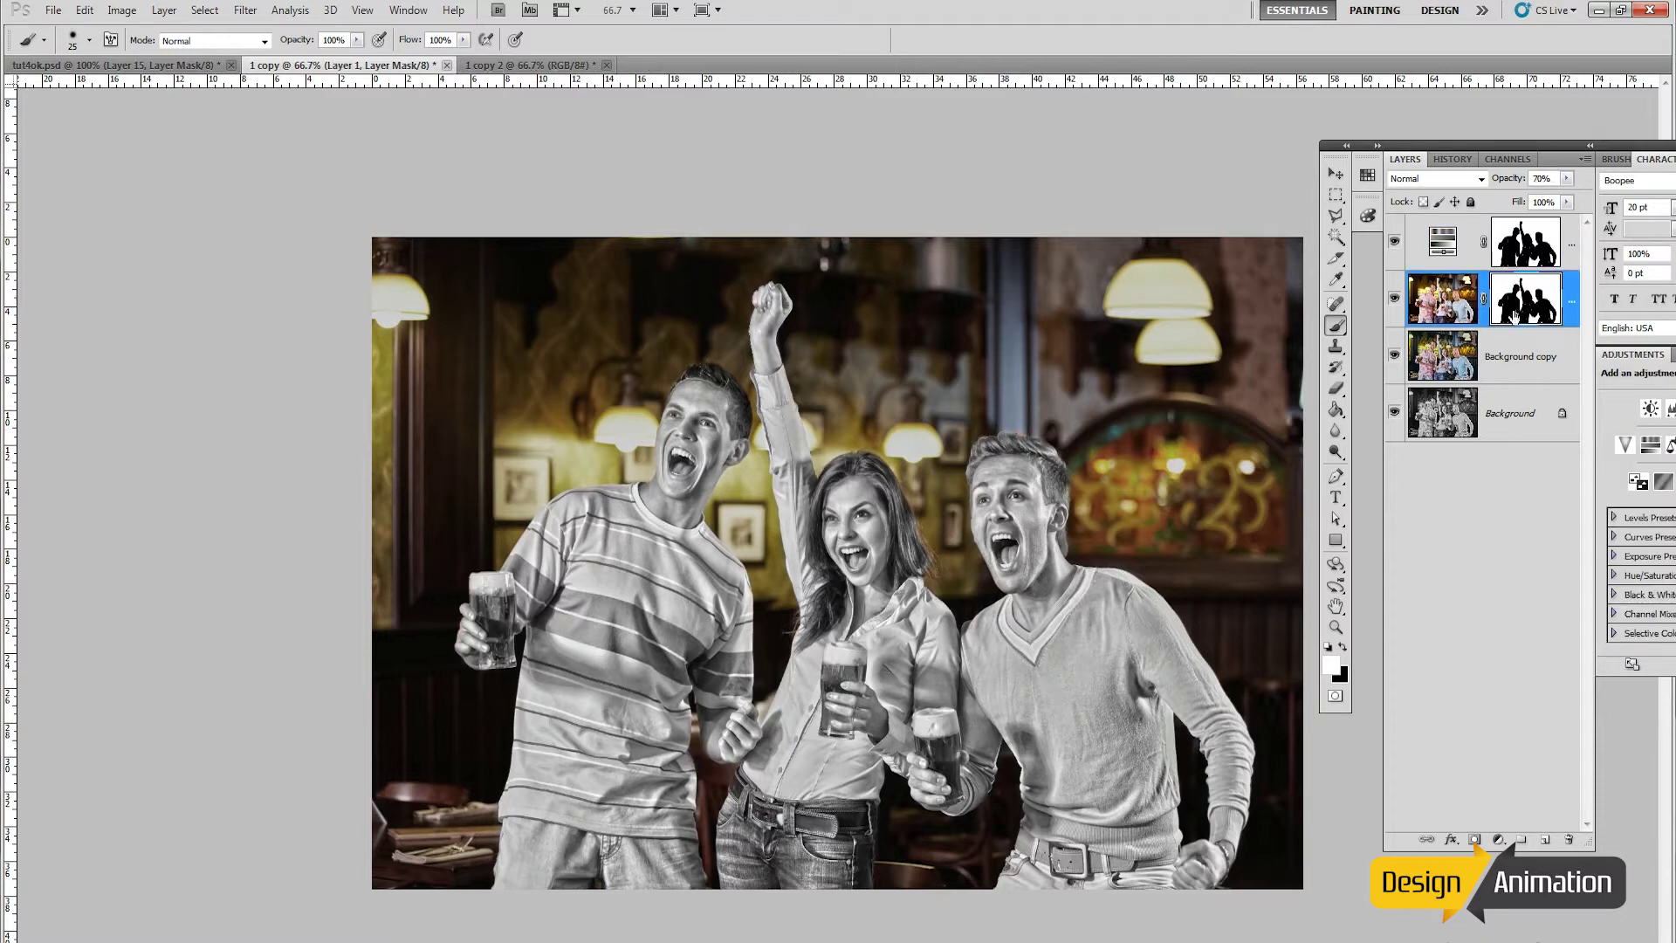
click(1451, 159)
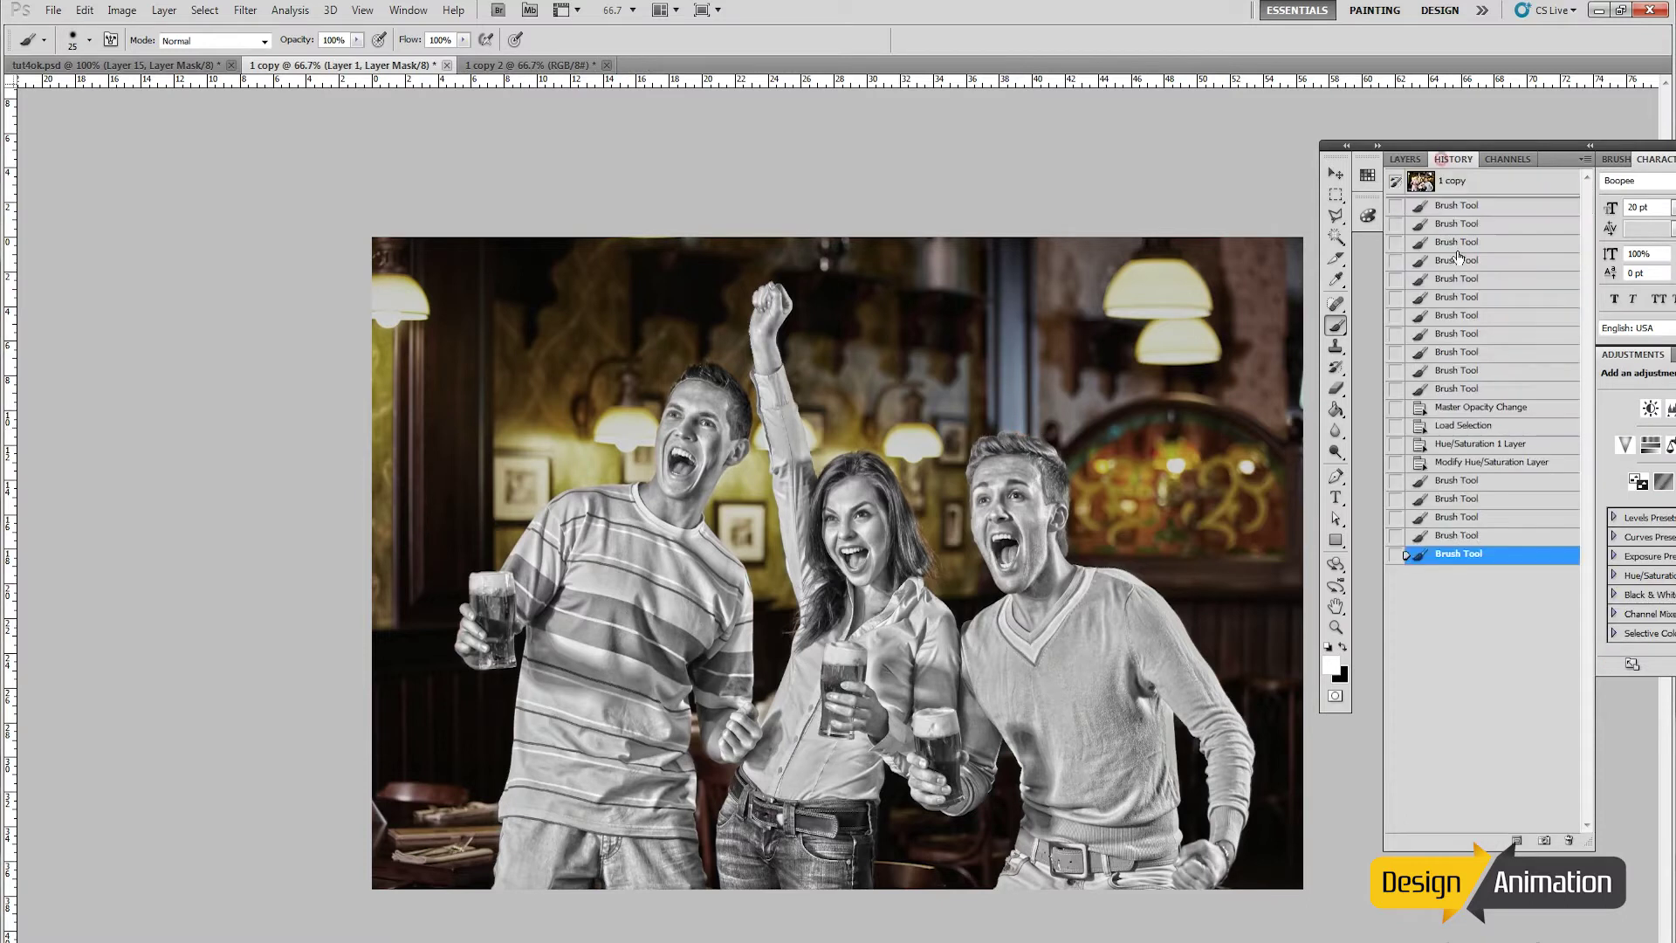
click(1462, 464)
click(1405, 161)
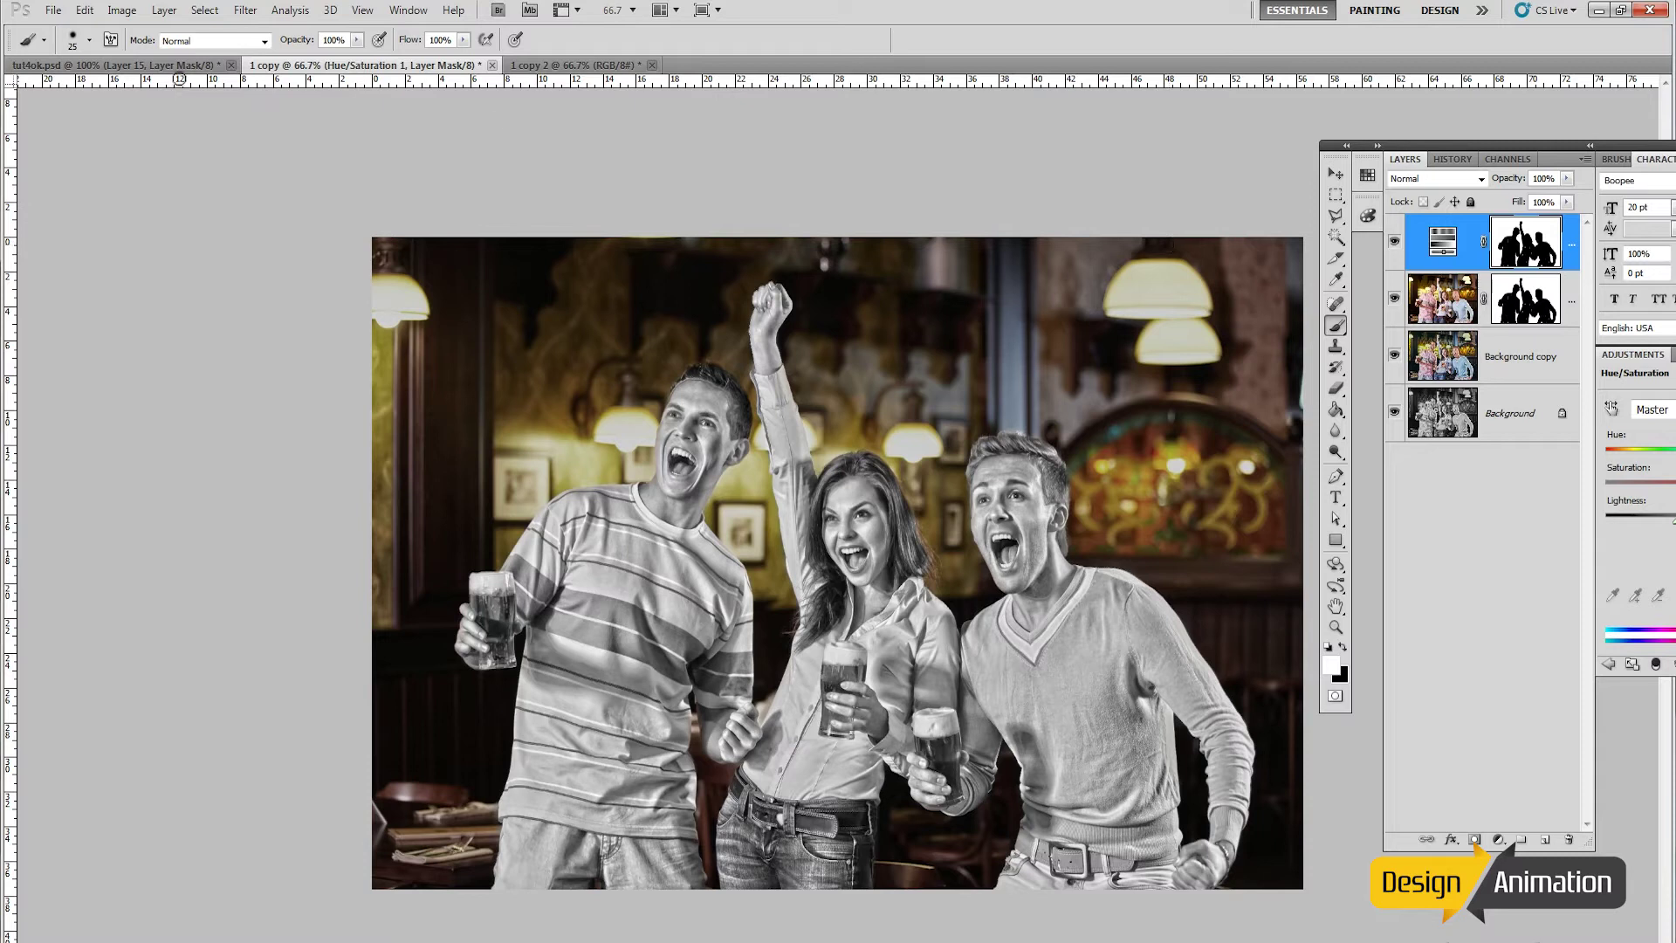
Step: Create a new Overlay layer filled with 50% neutral gray
click(164, 10)
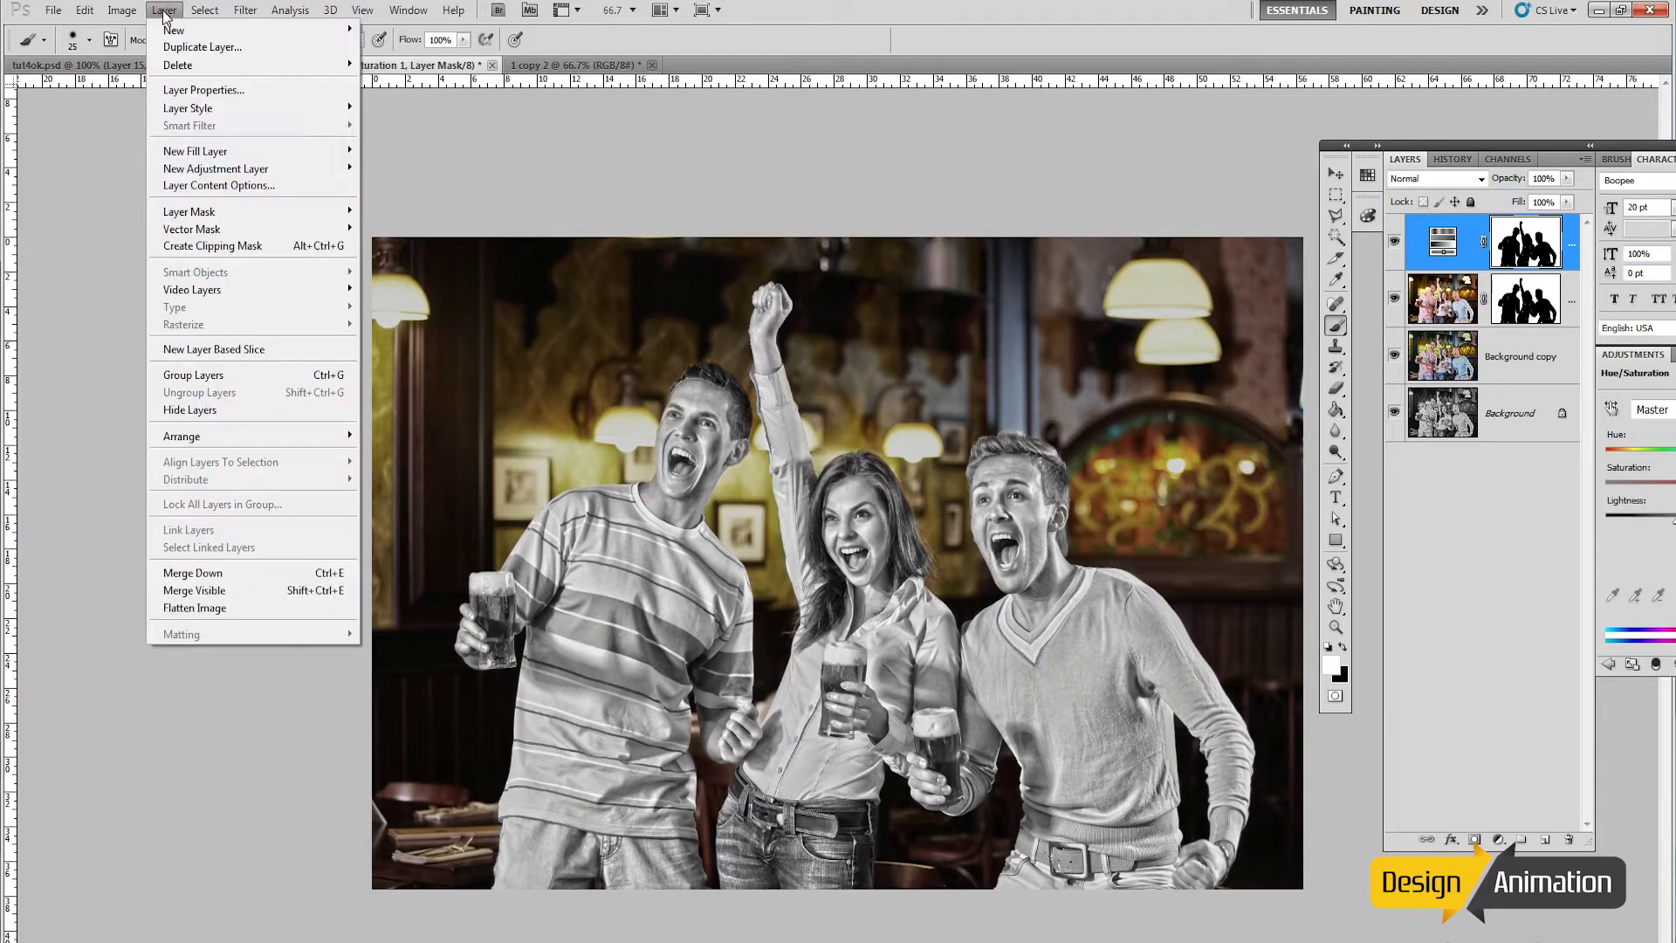
mouse_move(262, 30)
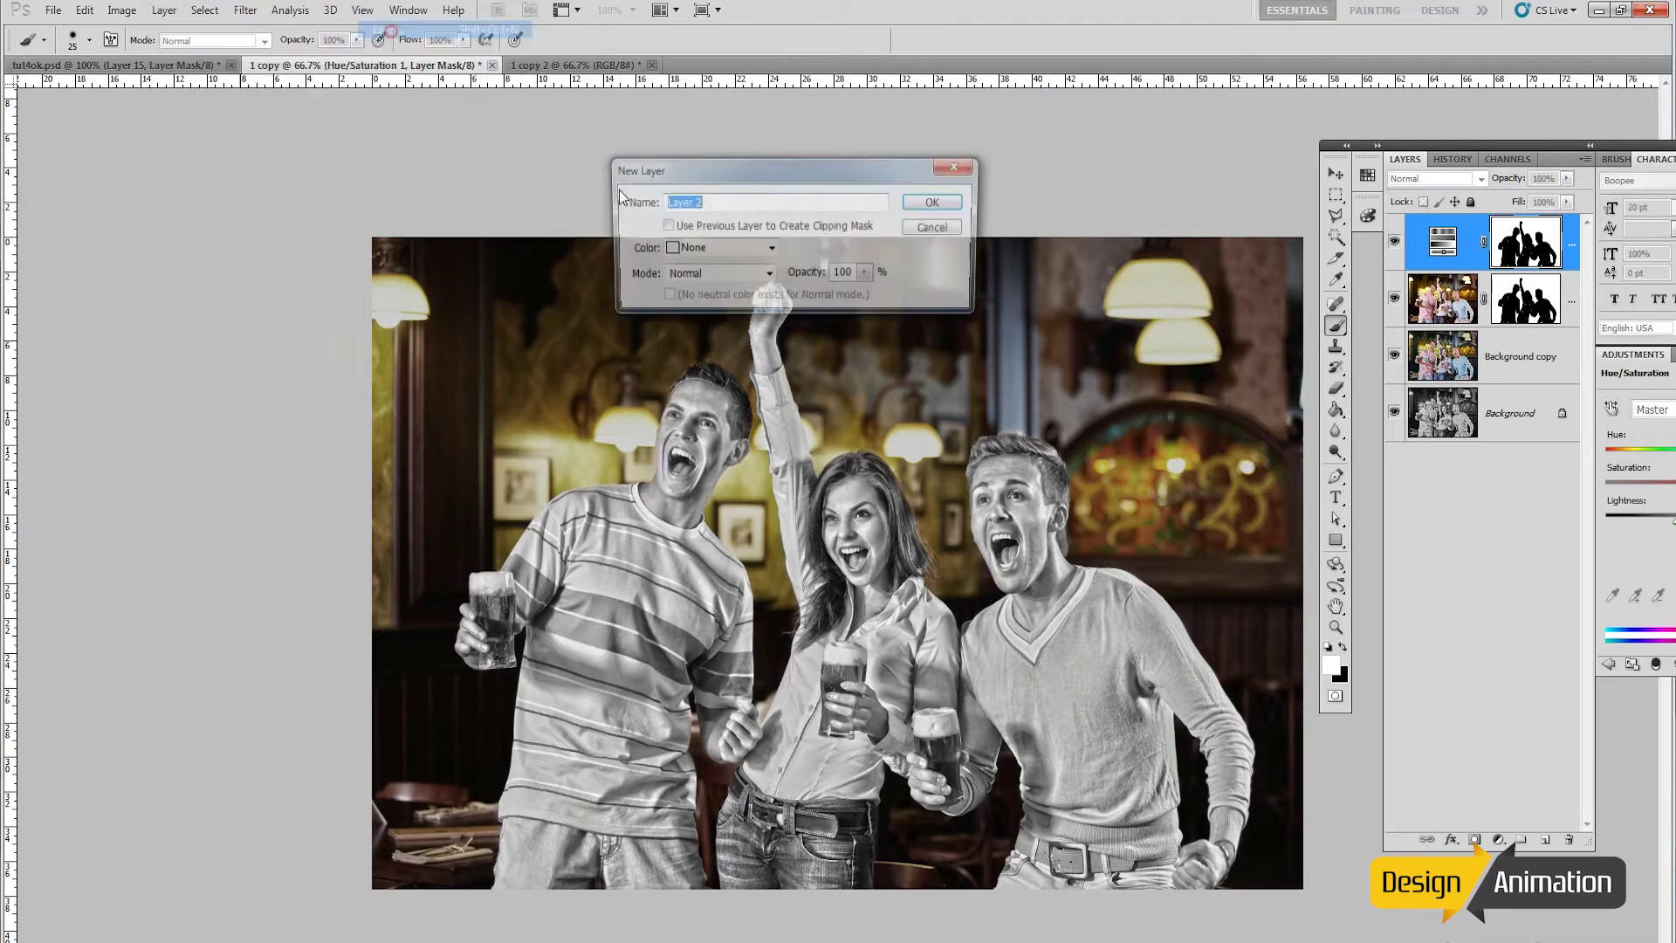
click(767, 275)
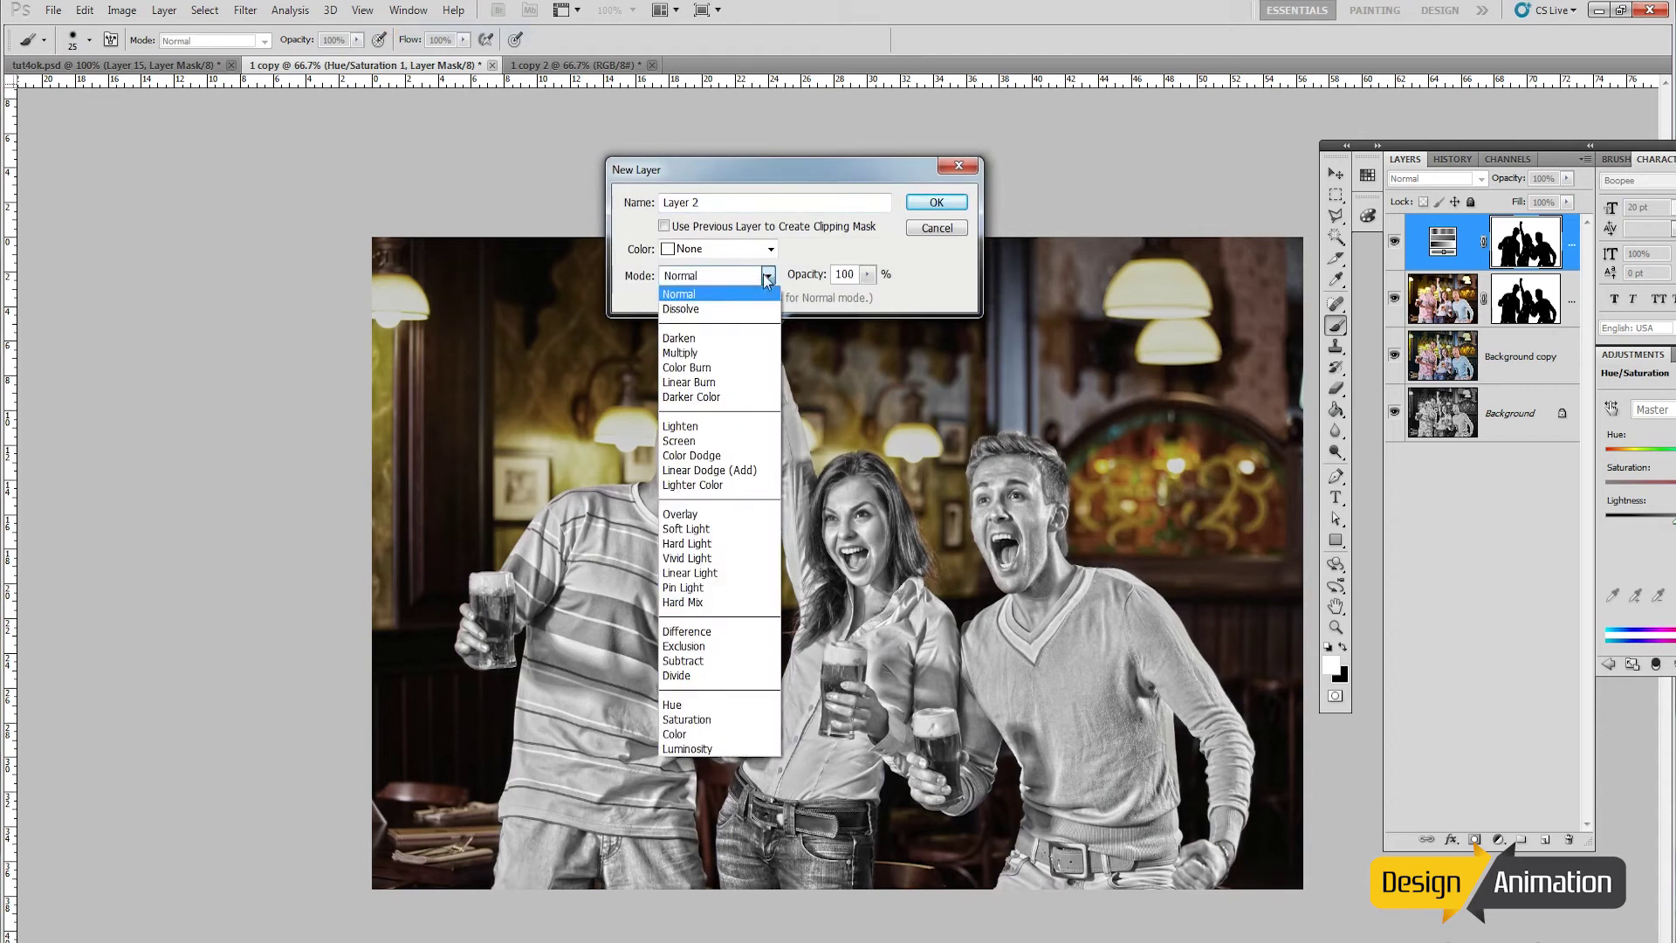
click(731, 513)
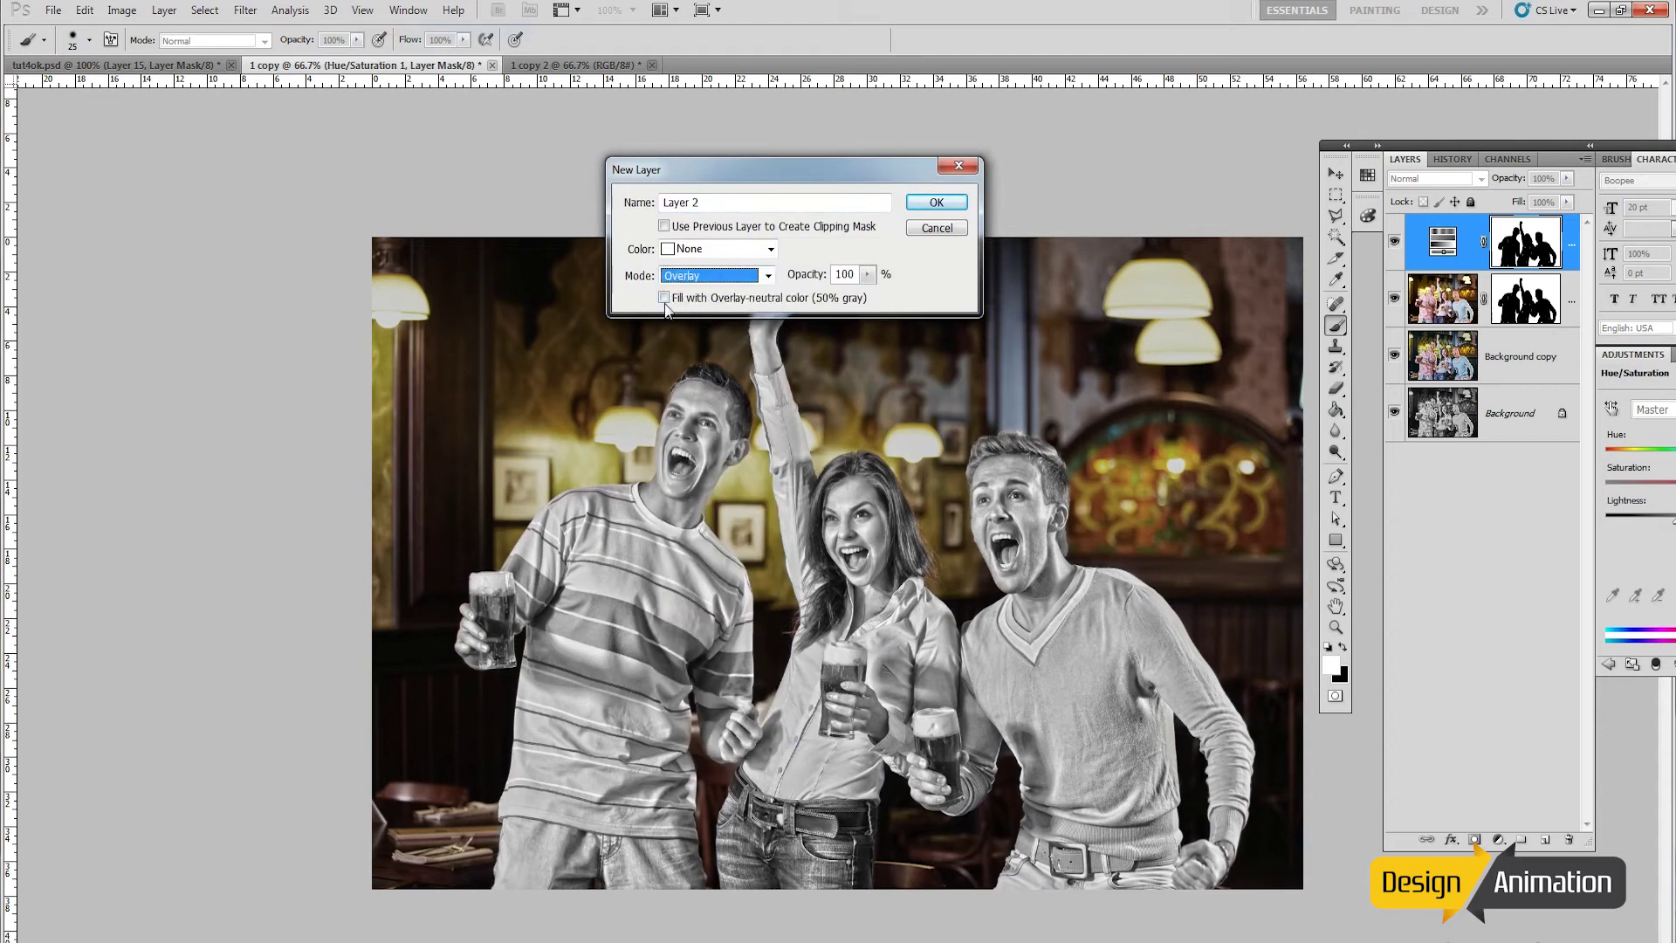
click(664, 297)
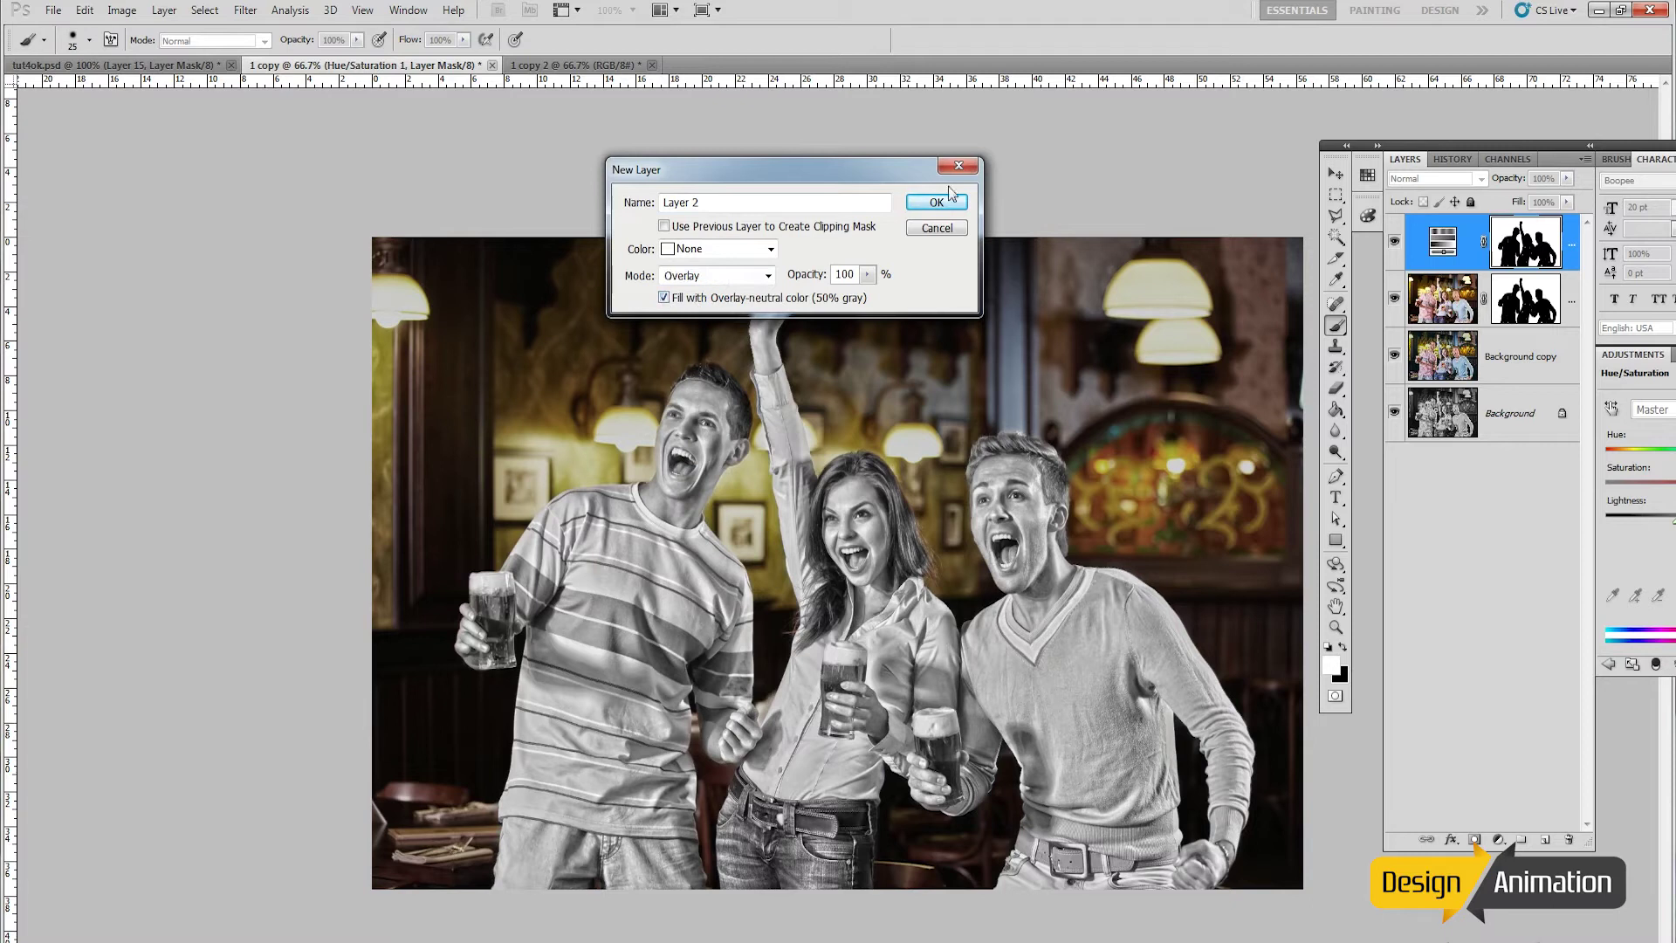
key(Tab)
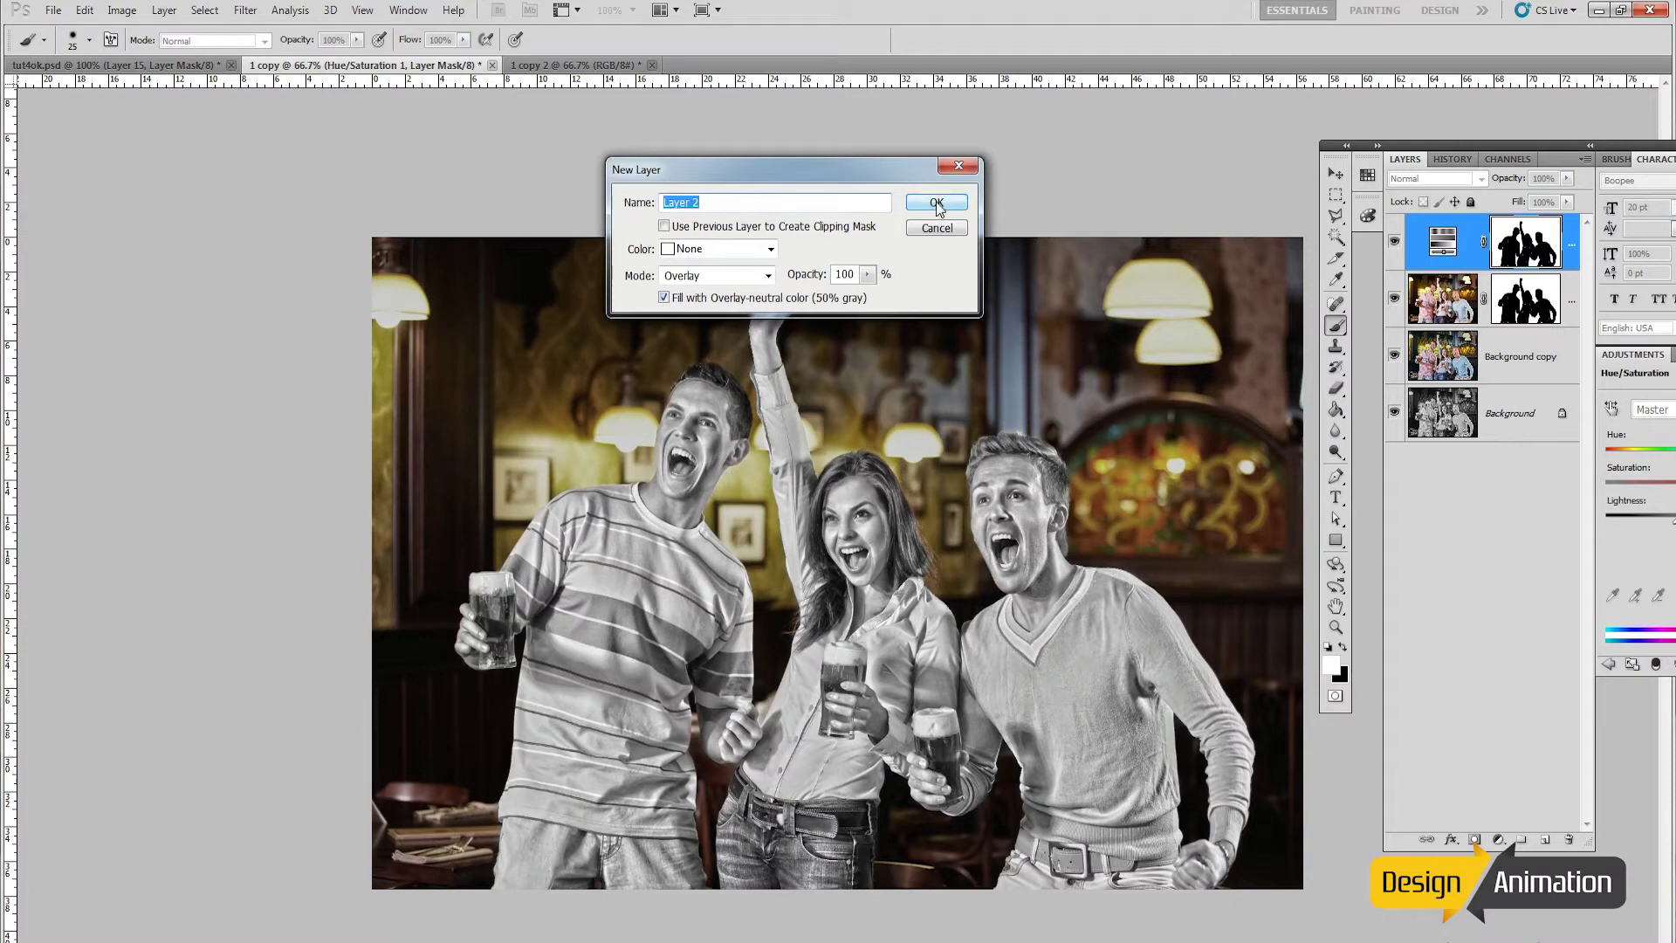
click(933, 206)
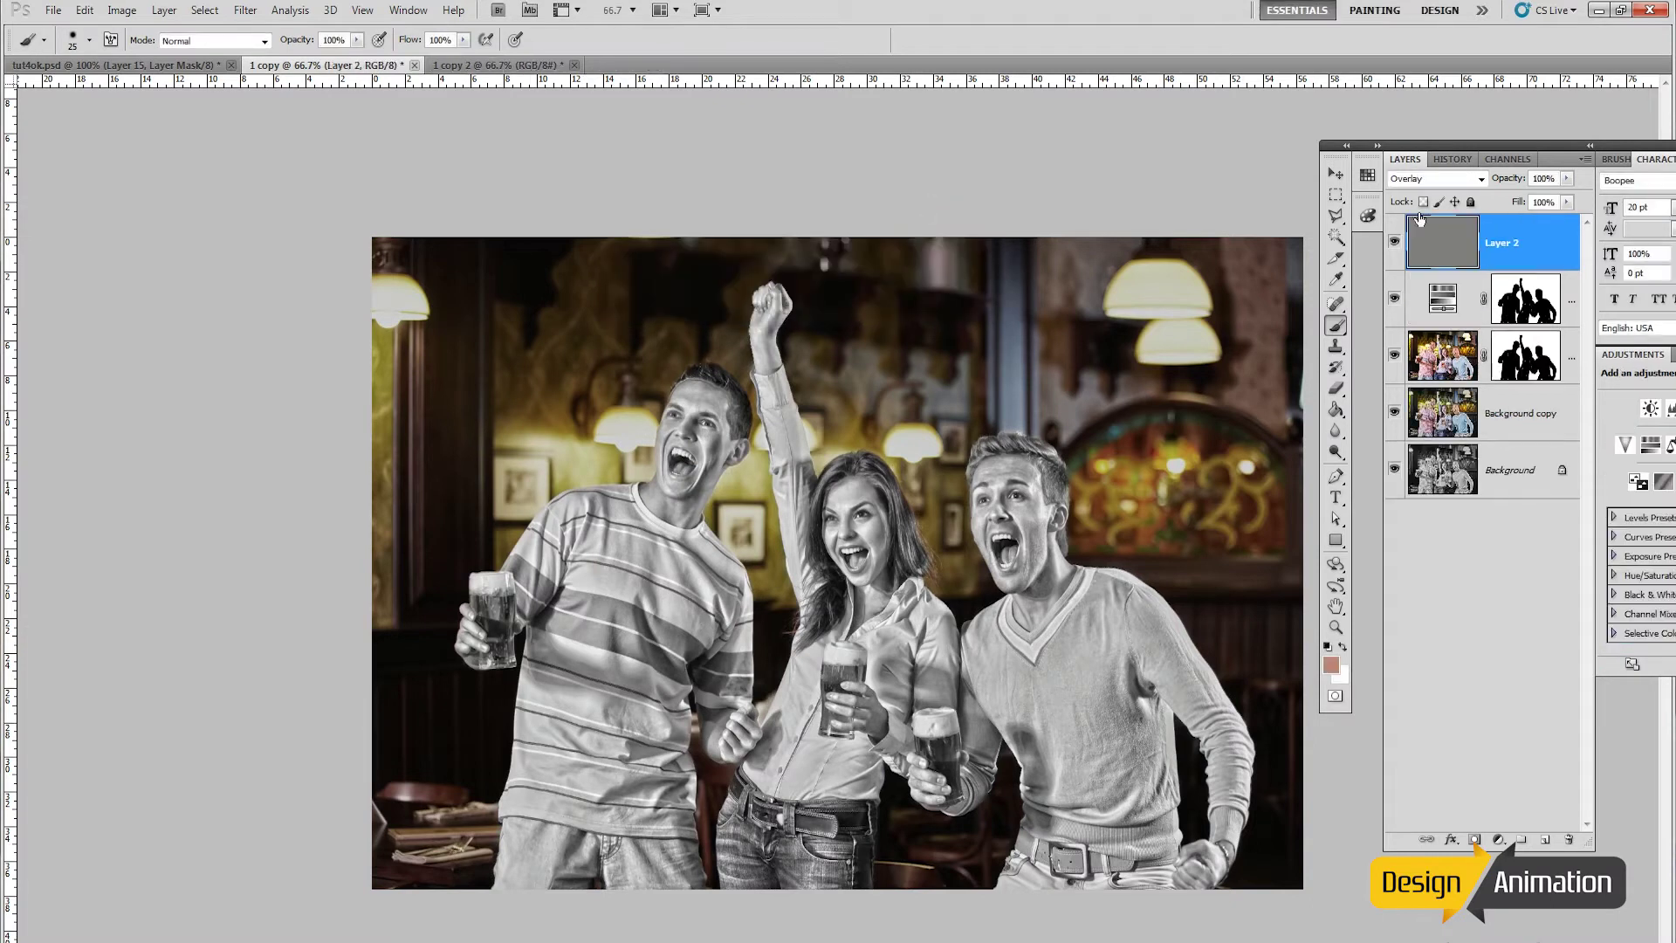
Step: Rename the new layer to Dodge
double_click(1502, 244)
text(Dodge)
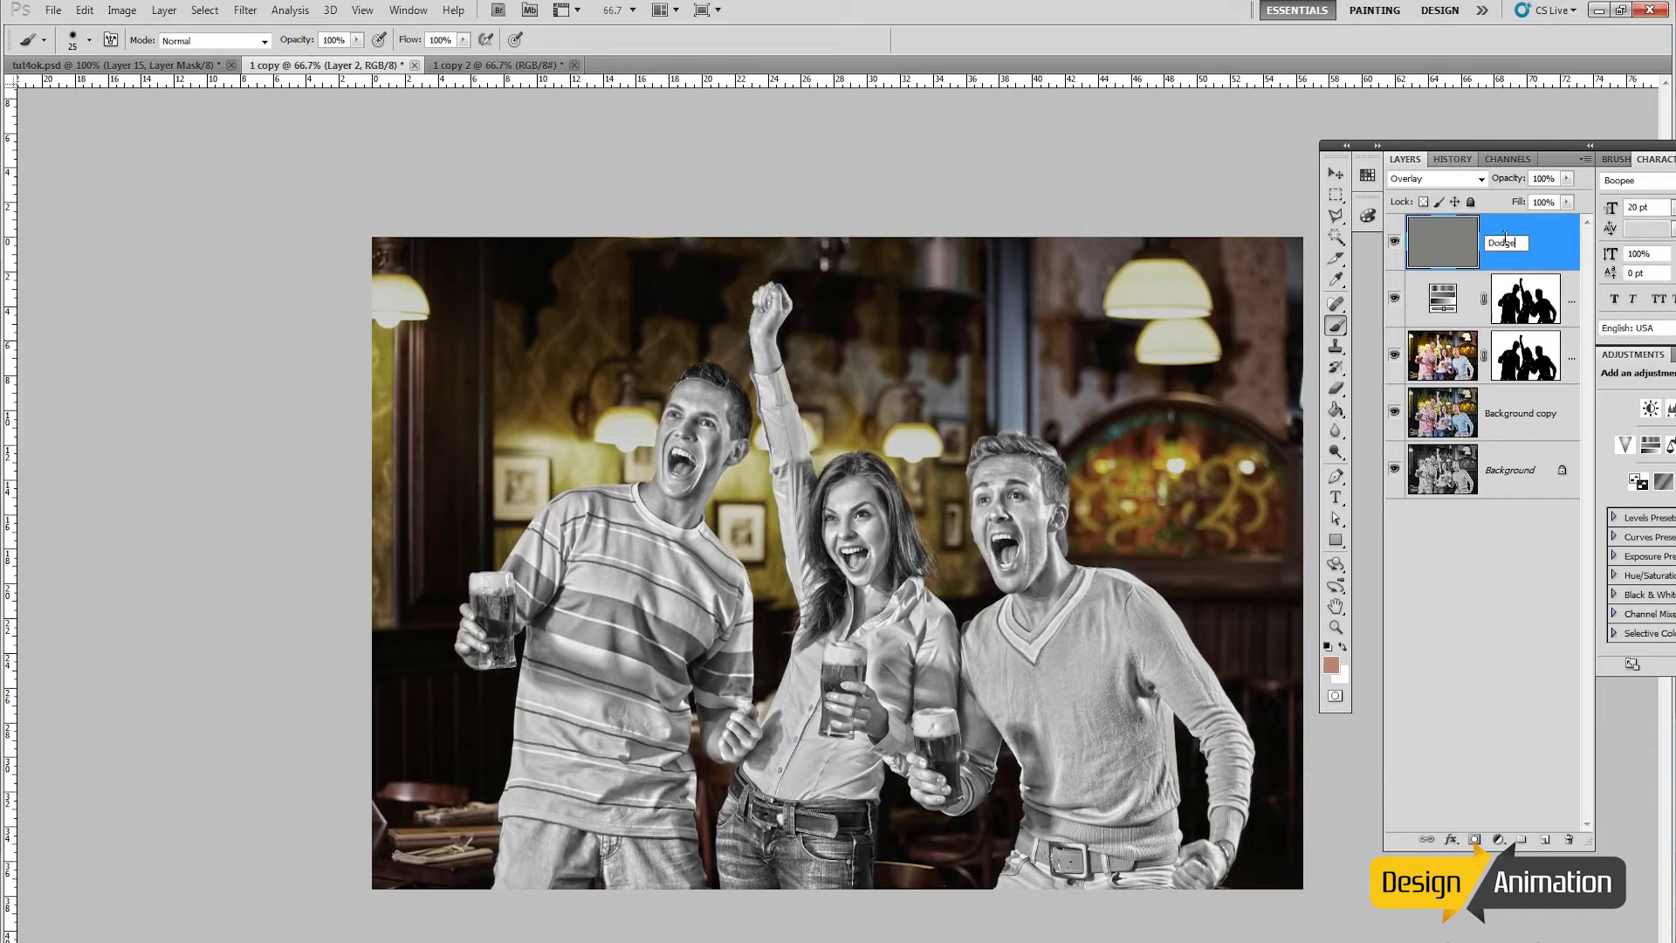
key(Return)
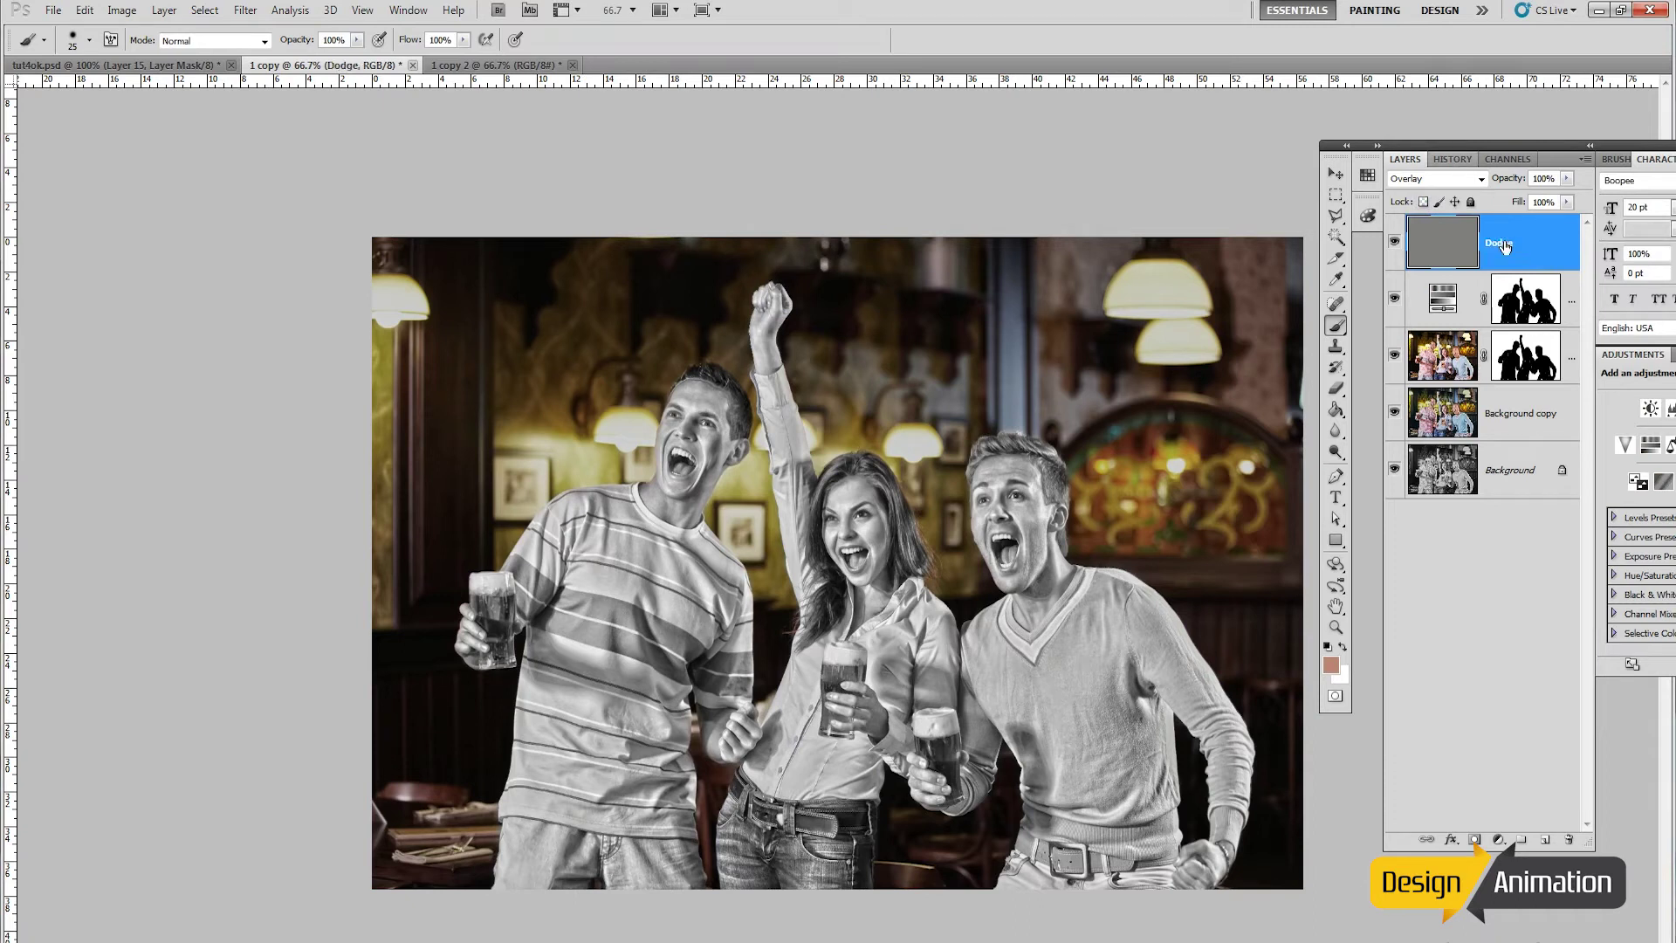
click(1589, 146)
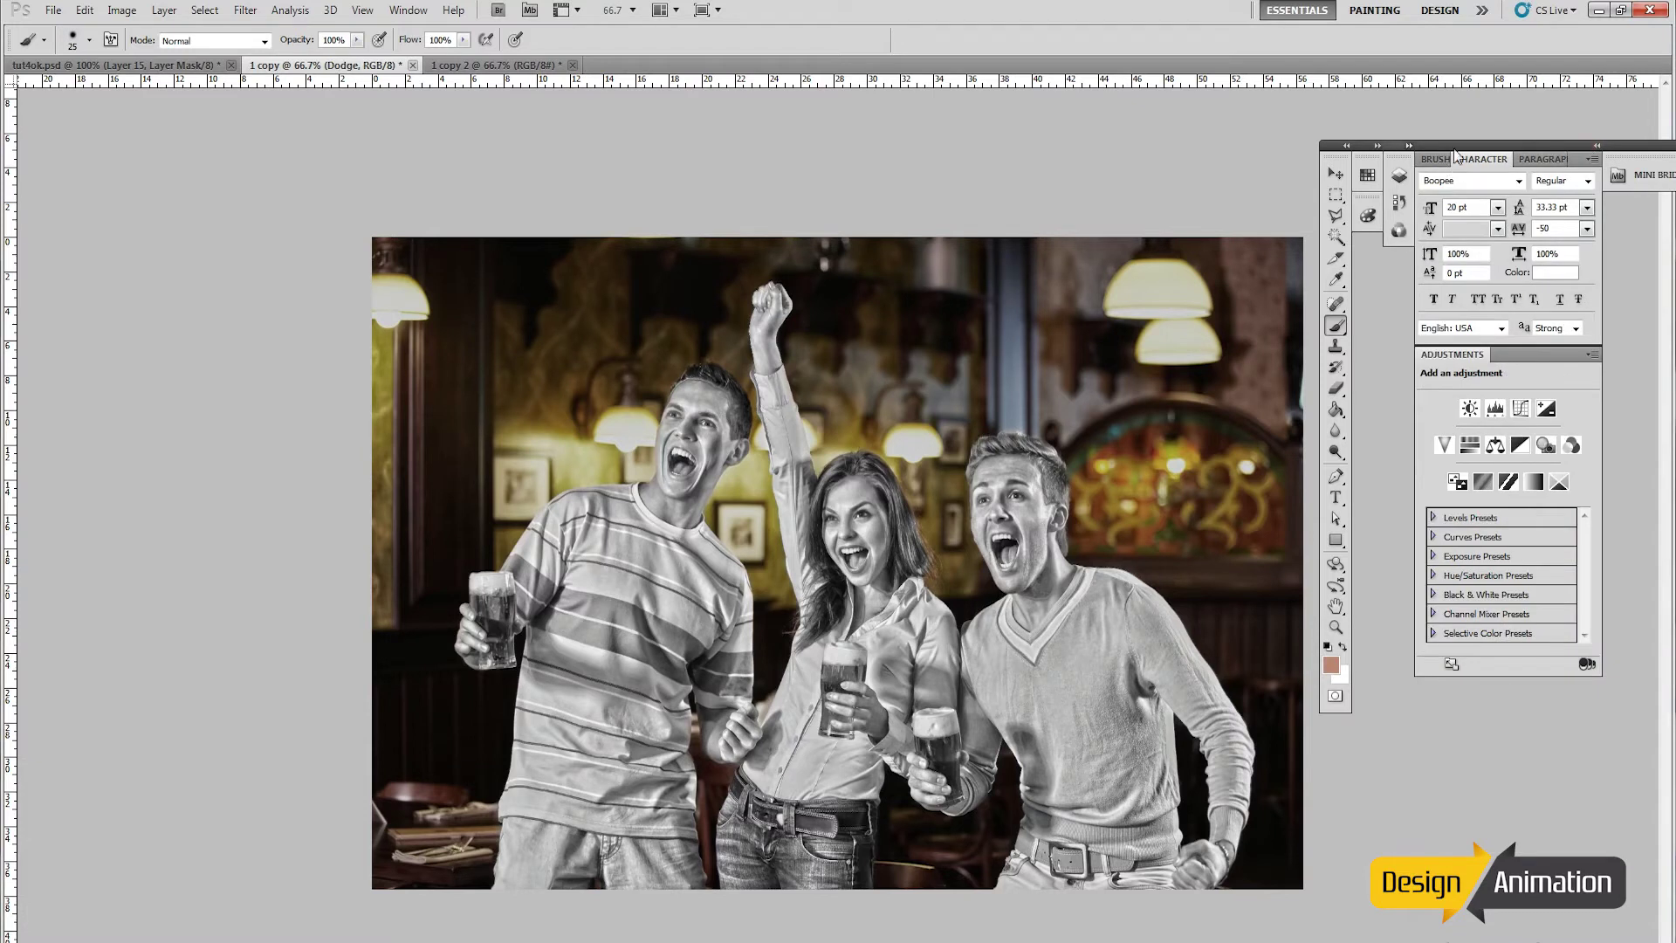
click(1597, 145)
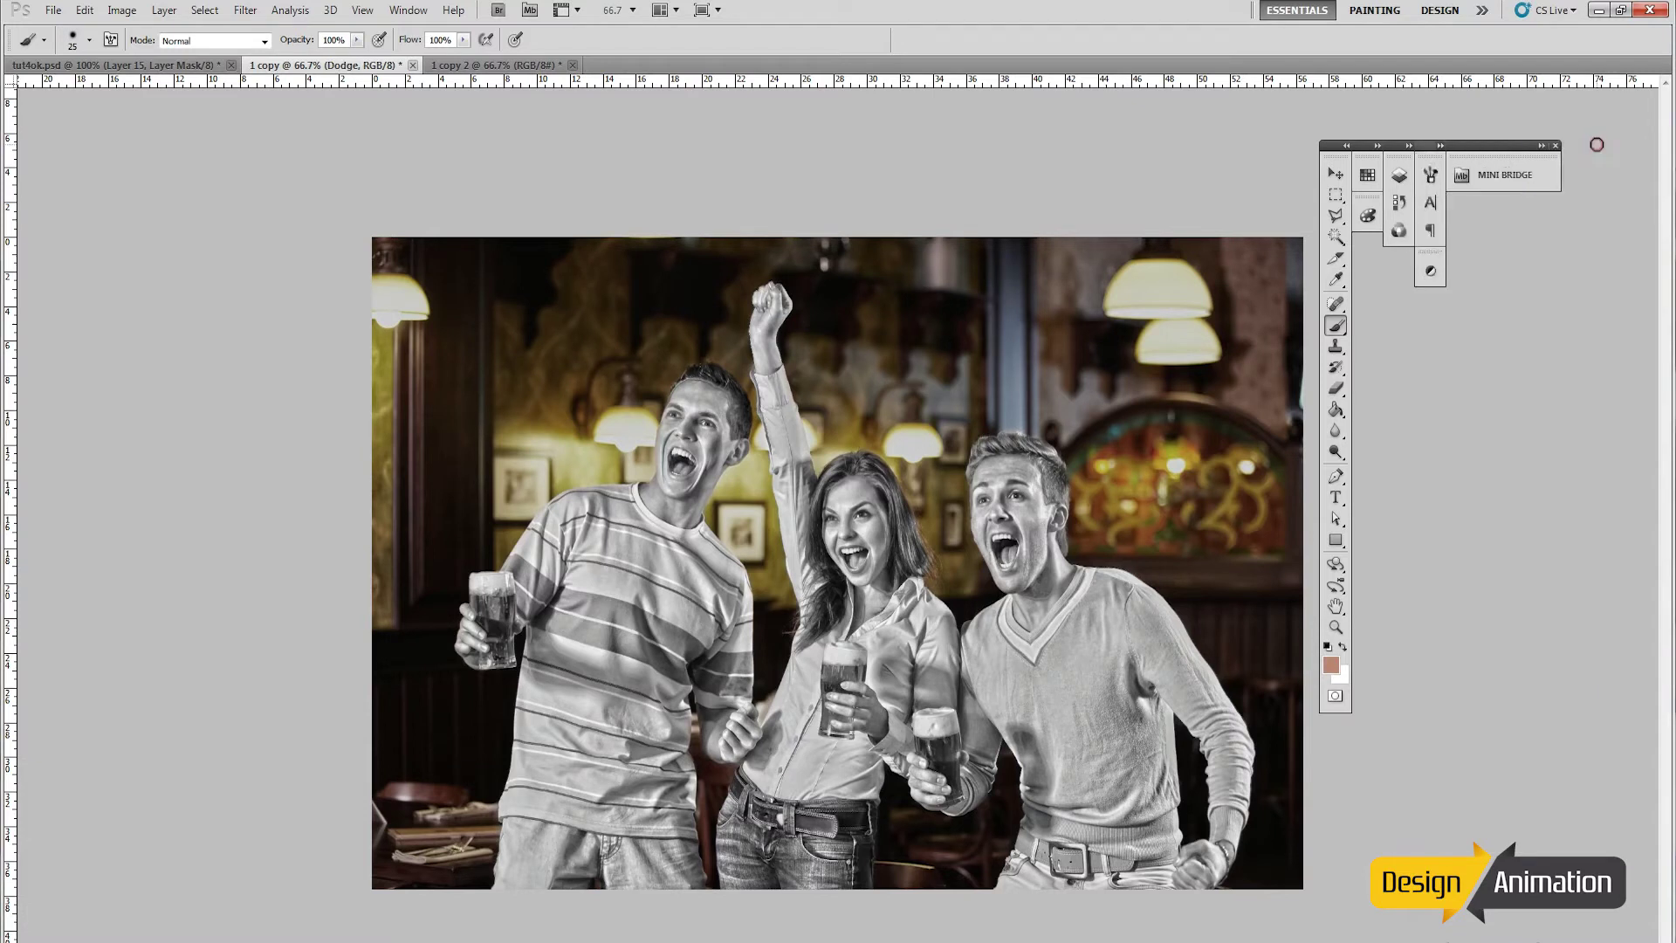
click(1411, 146)
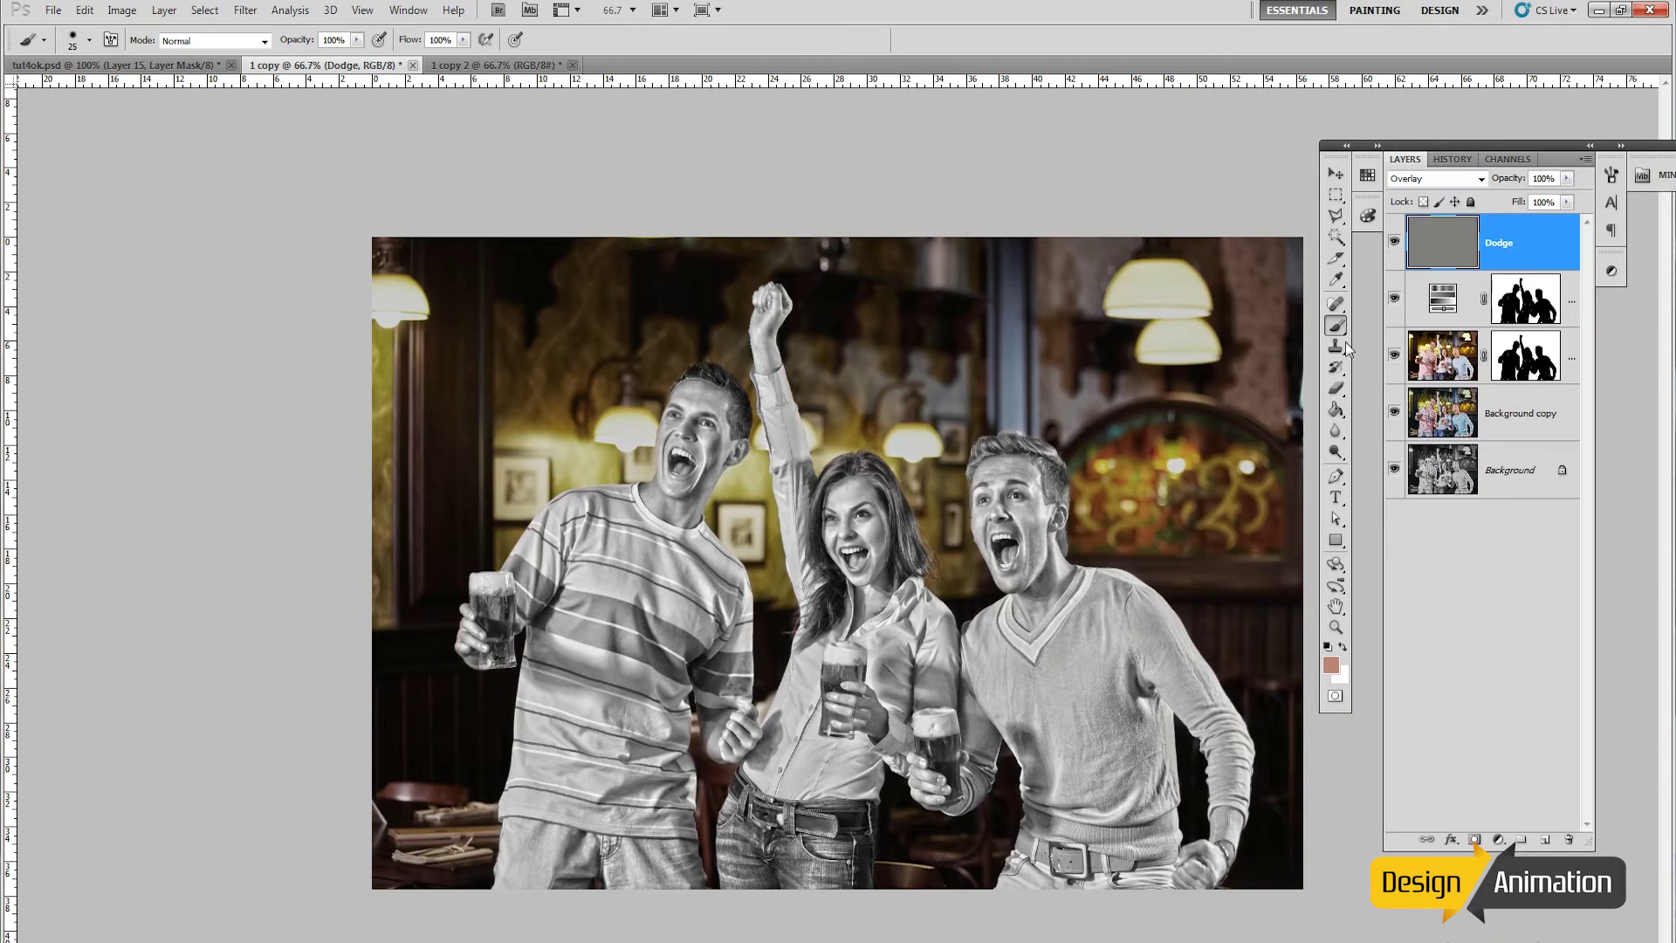
Step: Select the Dodge Tool and set its exposure to 20%
click(1336, 453)
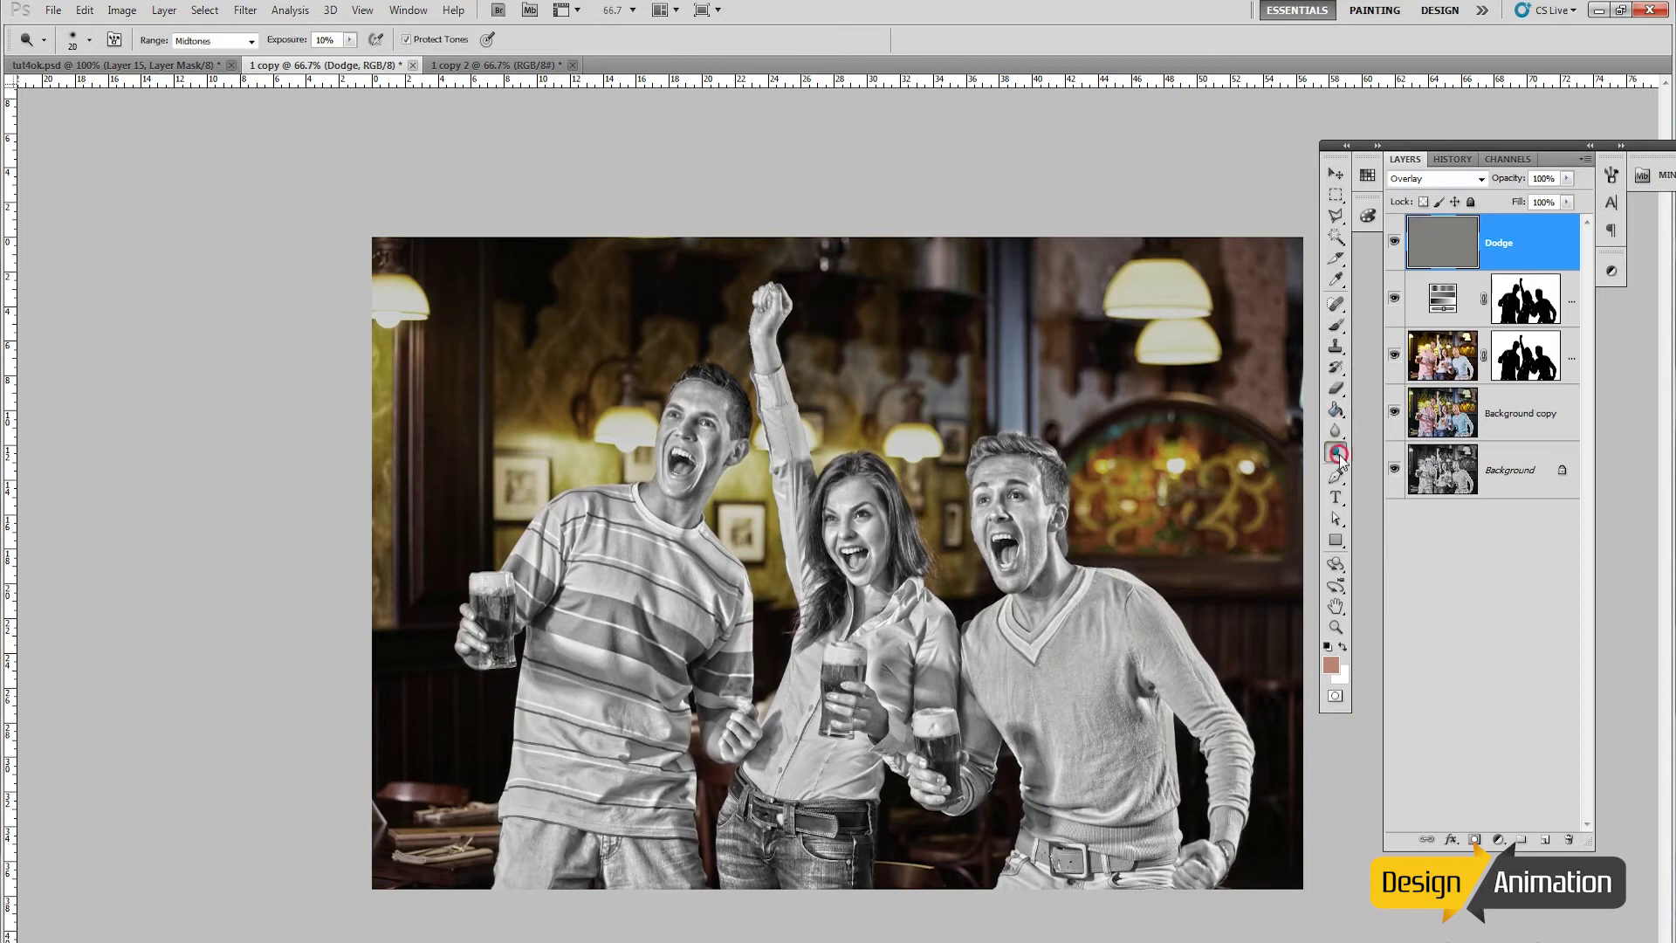
right_click(1340, 458)
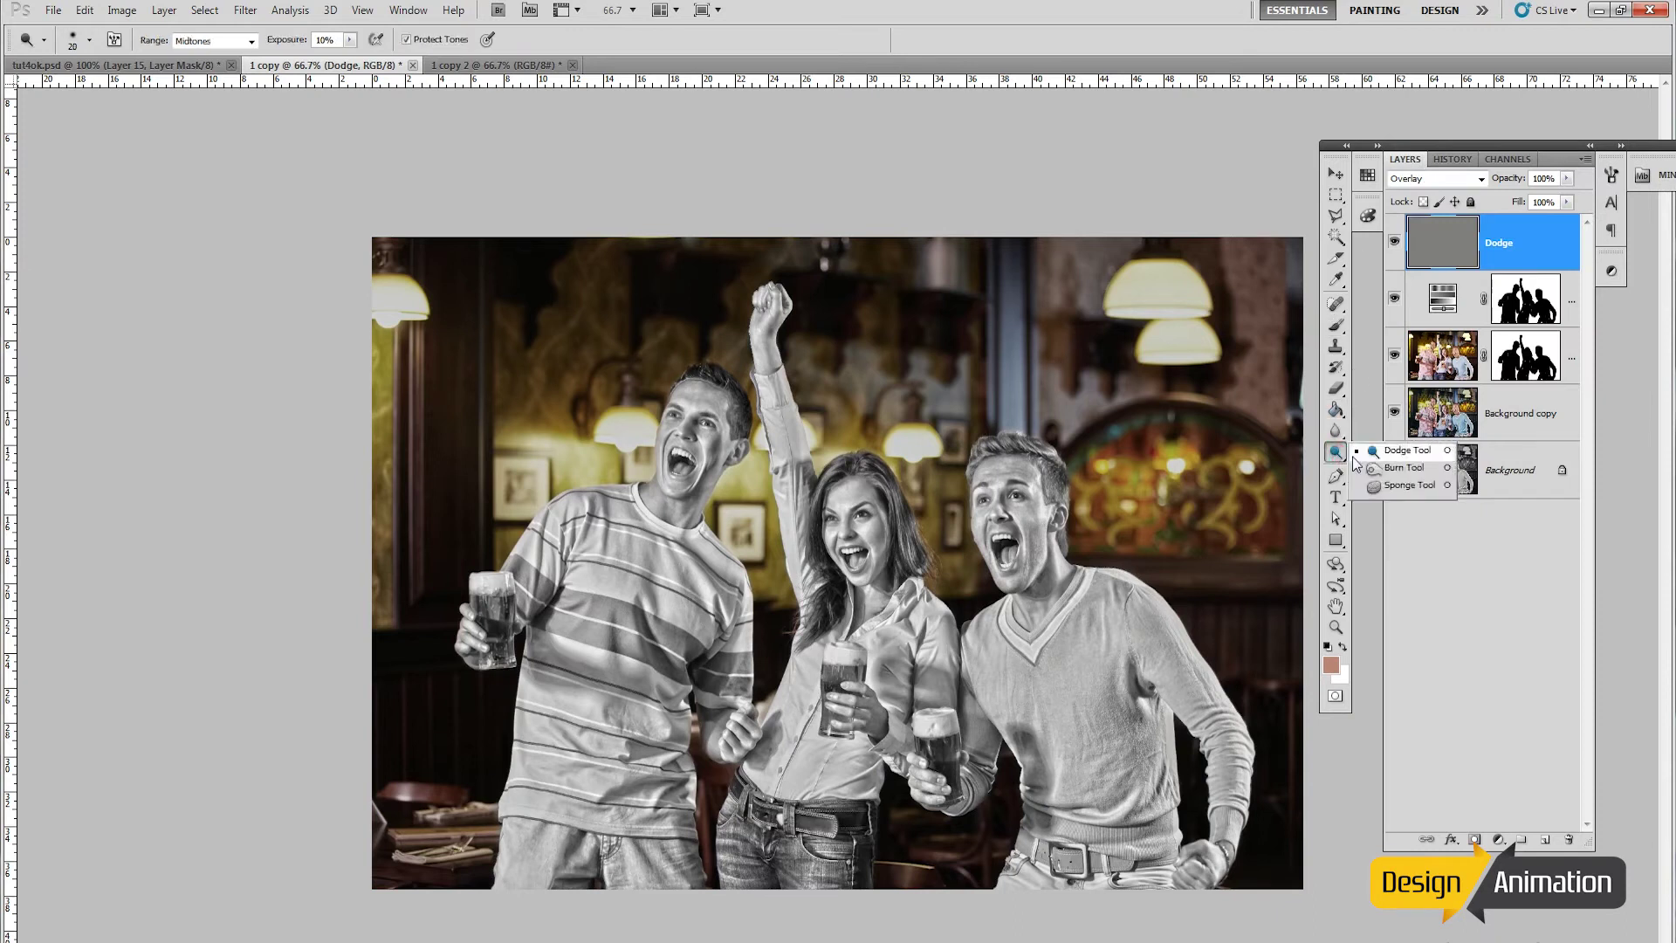
click(1420, 451)
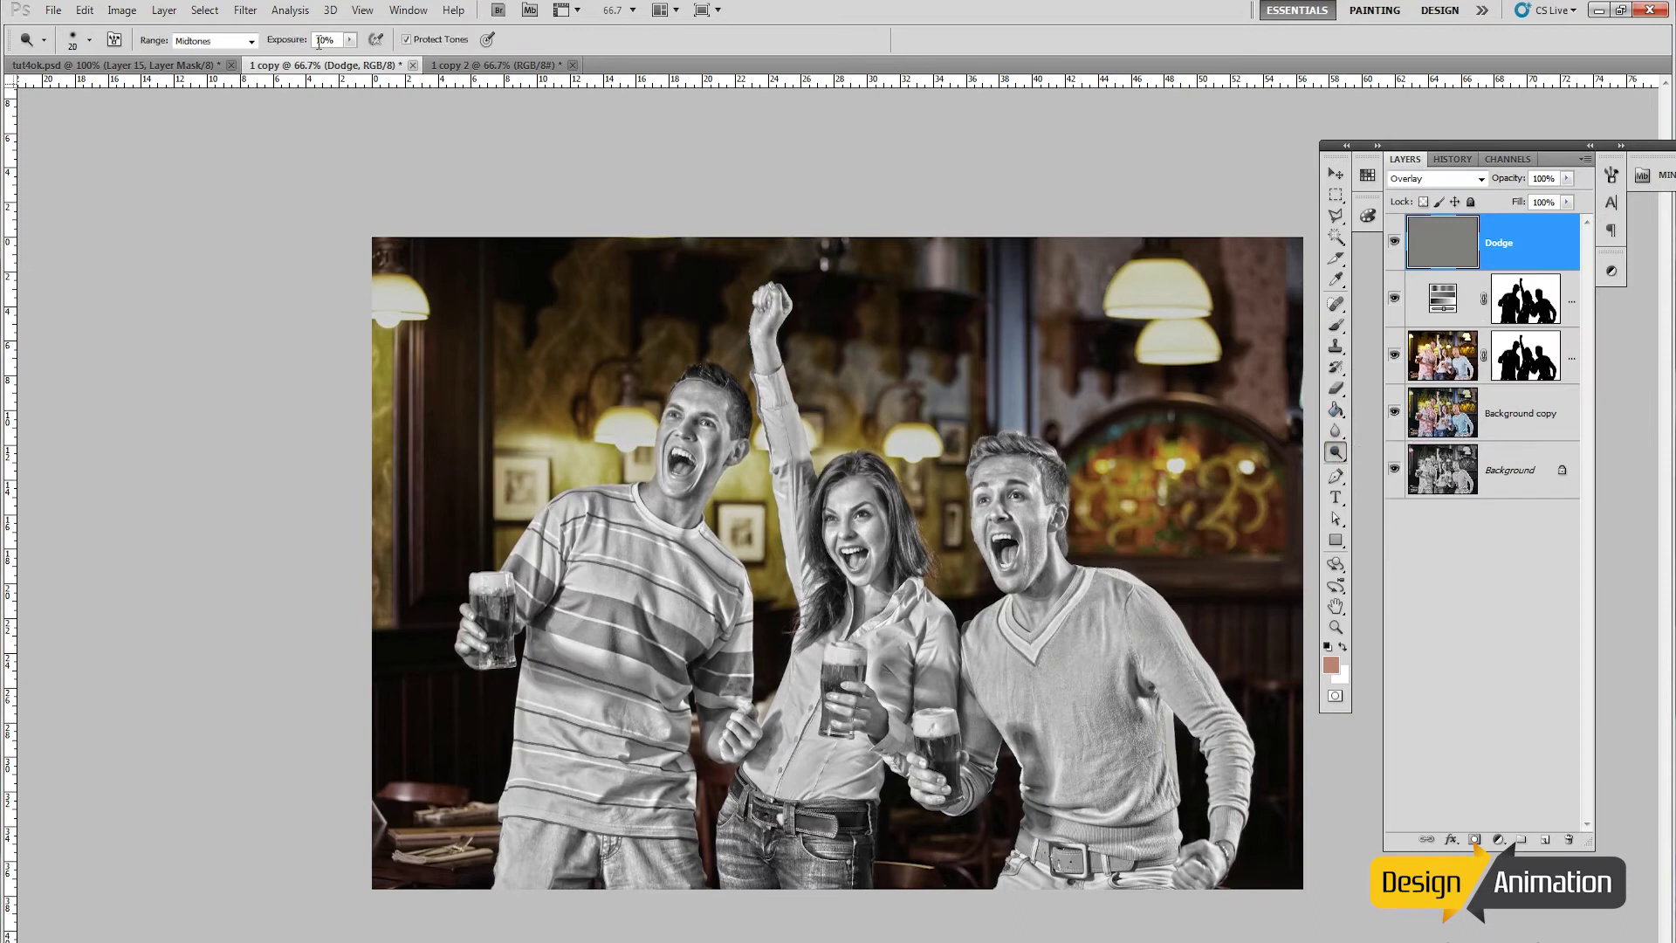
click(271, 44)
Step: At 100% zoom, dodge the man's teeth on the Dodge layer
click(362, 10)
click(388, 138)
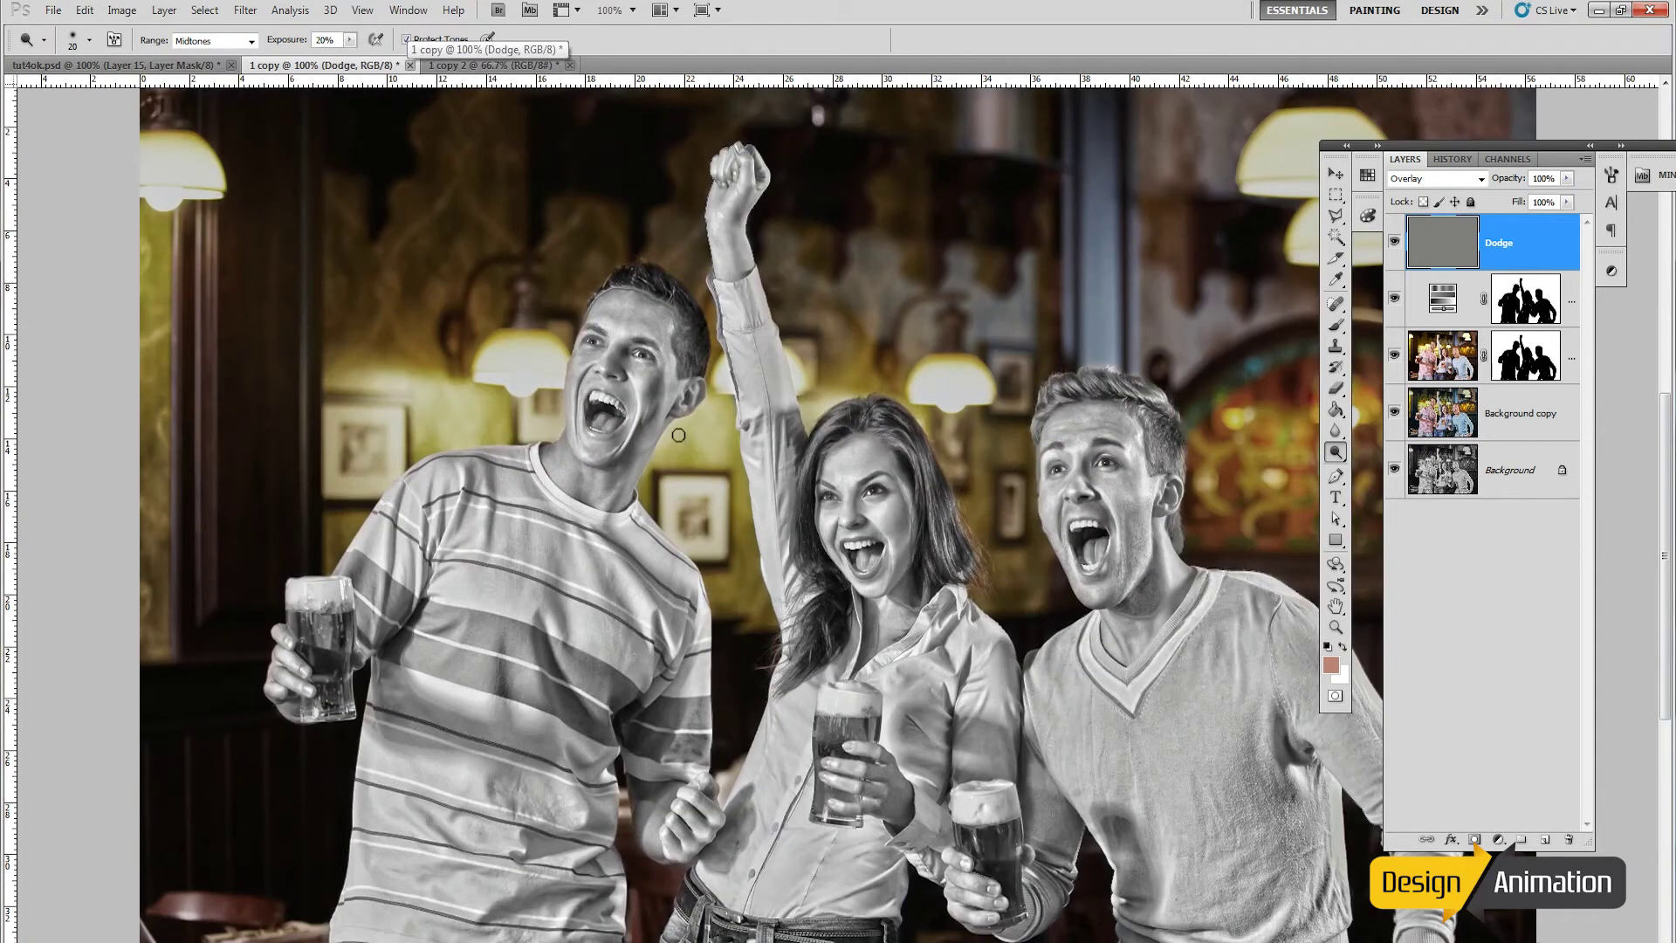
drag(605, 404, 609, 403)
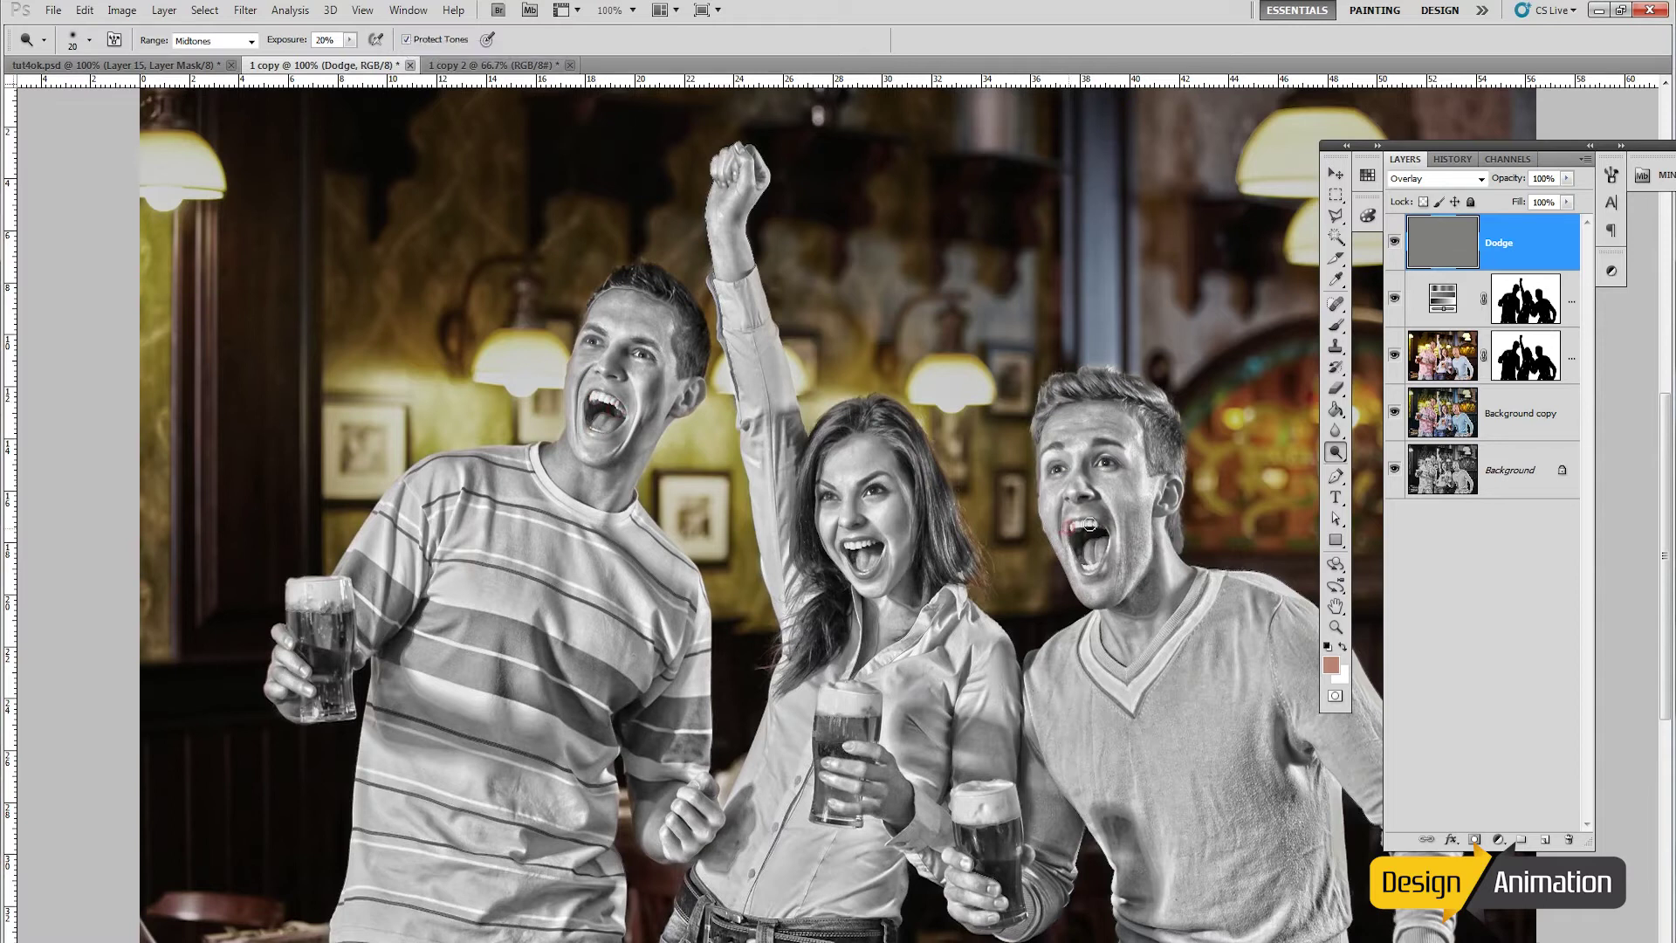
click(1089, 563)
Step: Zoom in to 300% on the faces and set the brush size to 5 px
click(85, 10)
click(362, 9)
click(384, 142)
click(361, 10)
click(384, 140)
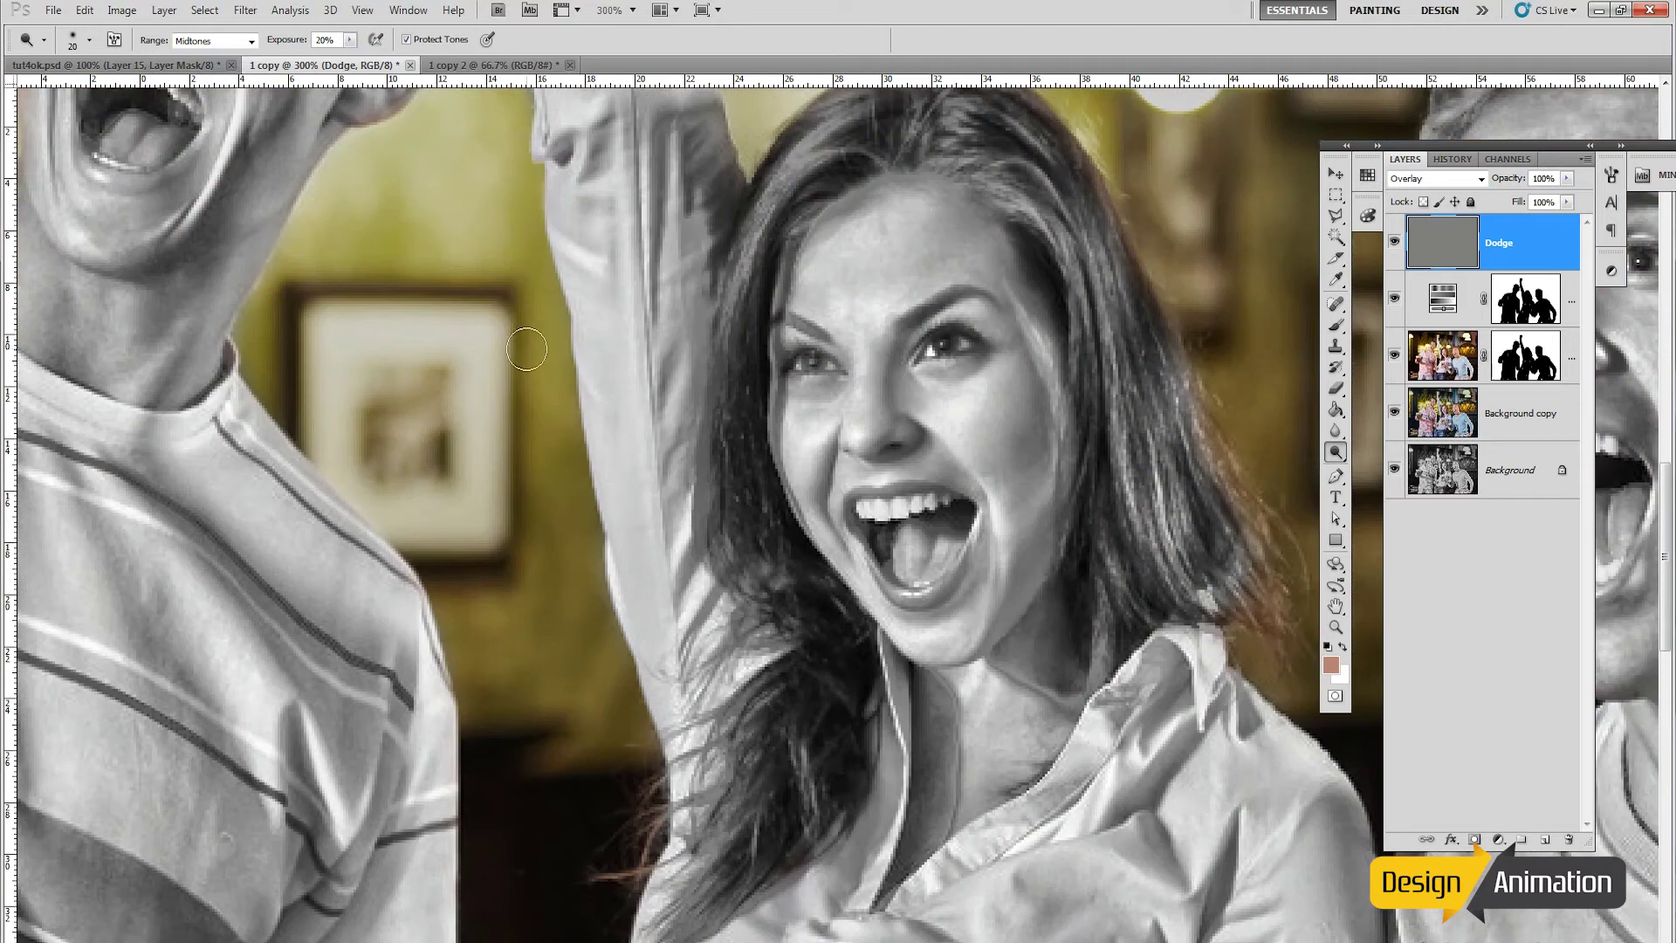
scroll(928, 306, right, 10)
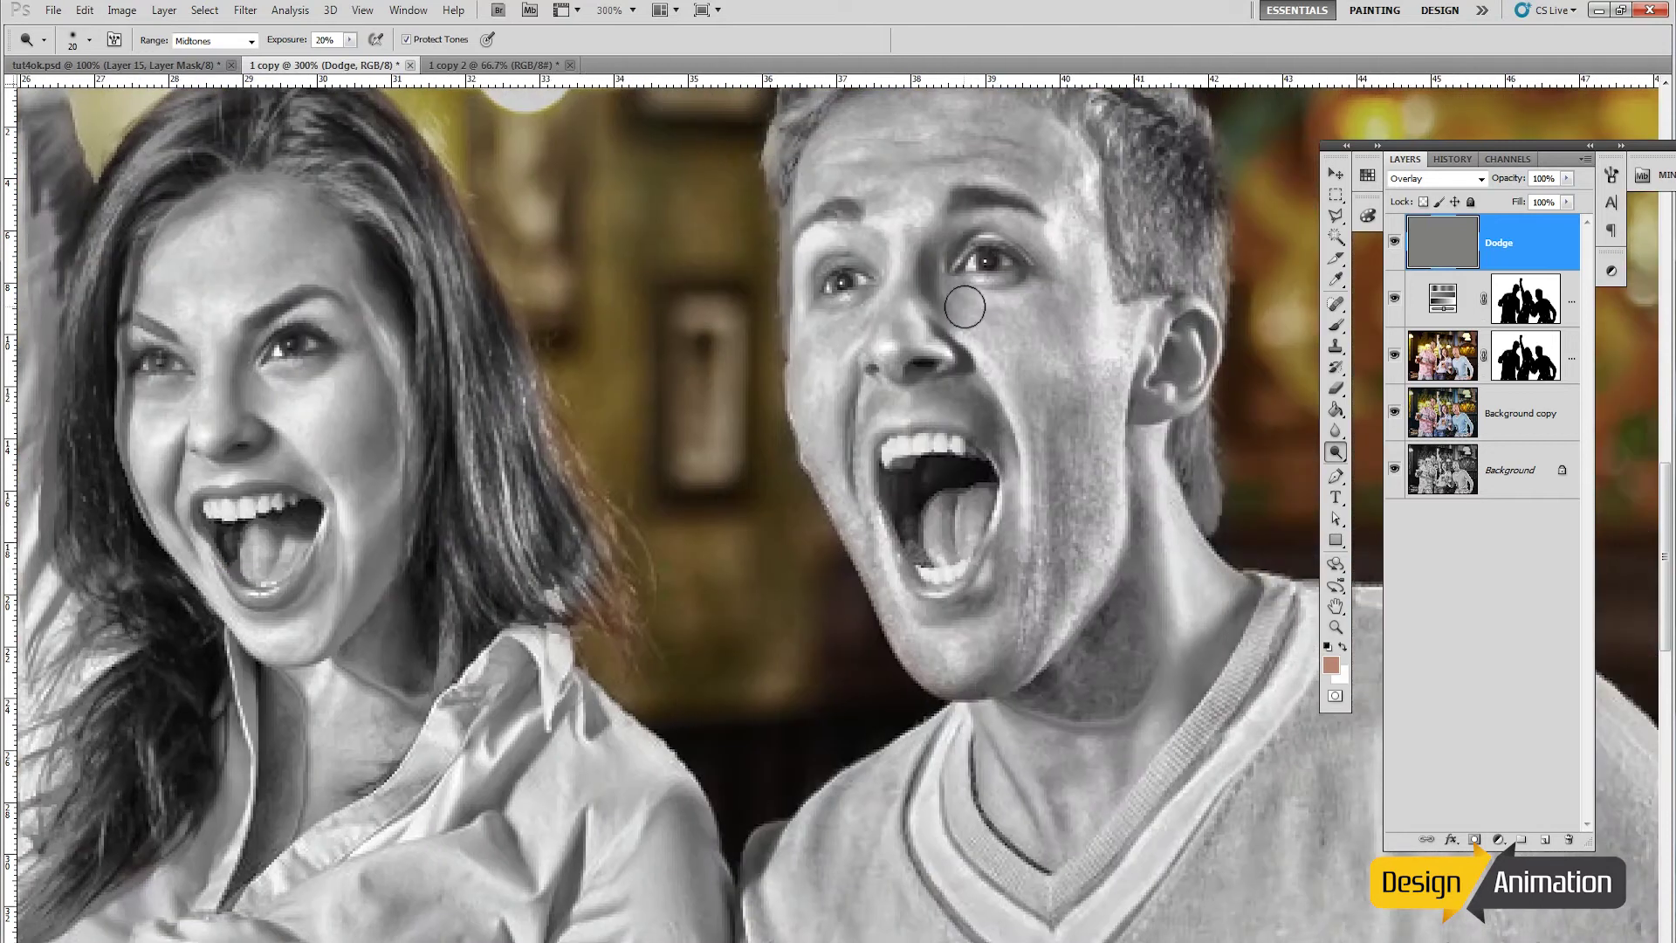
click(89, 39)
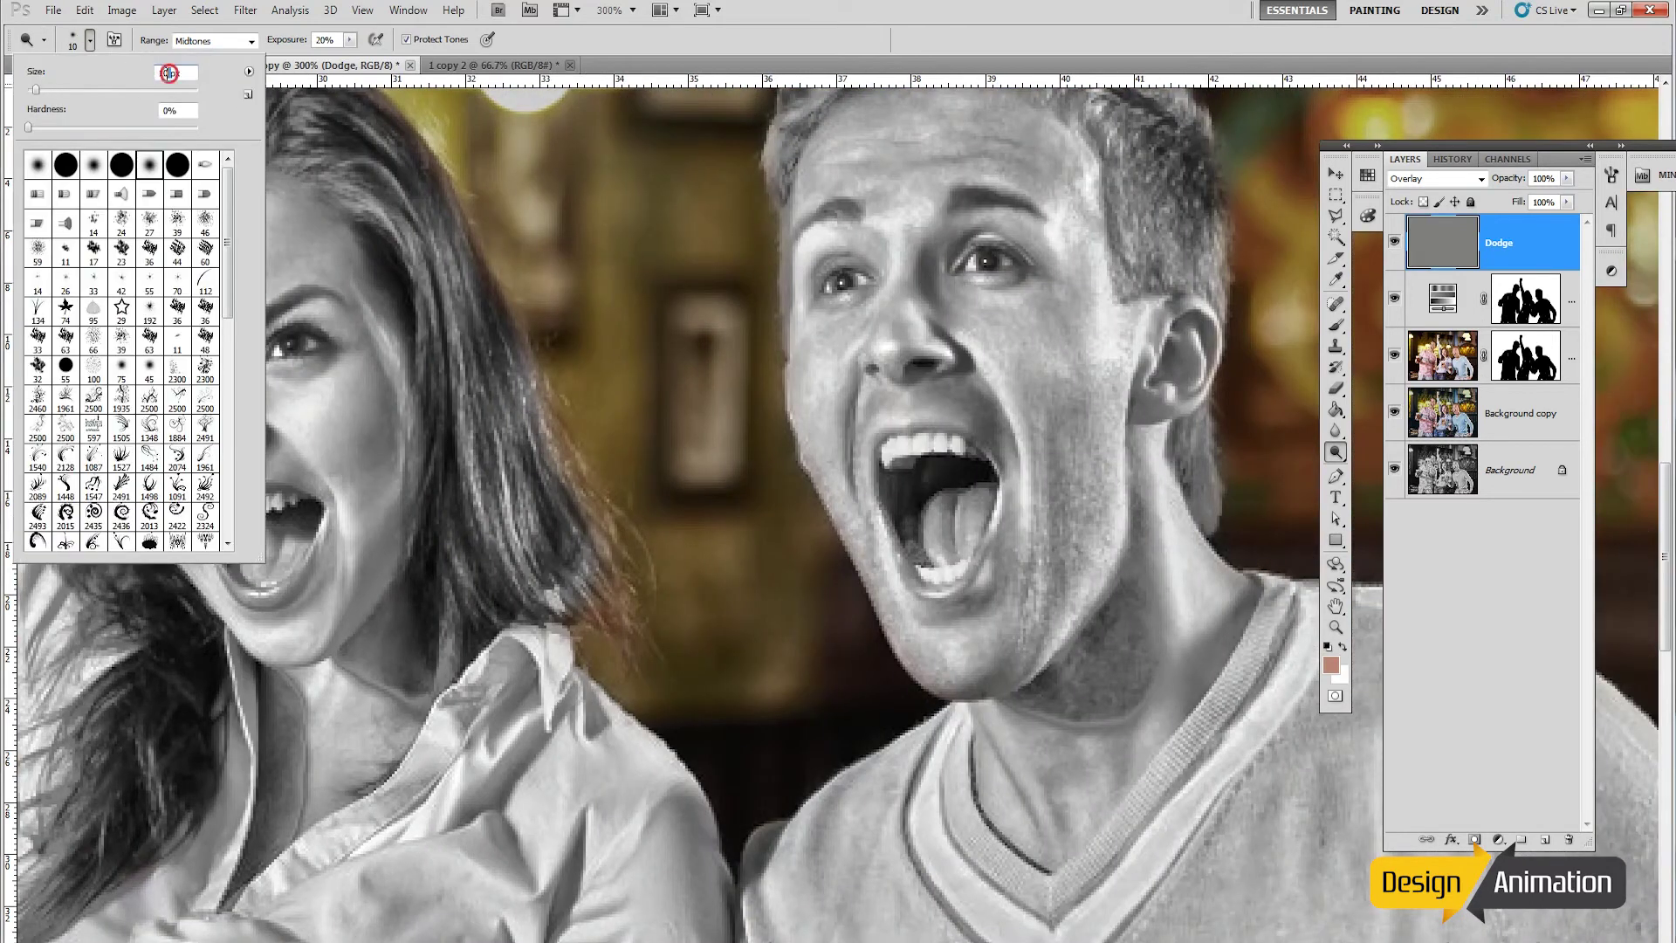
text(5)
key(Return)
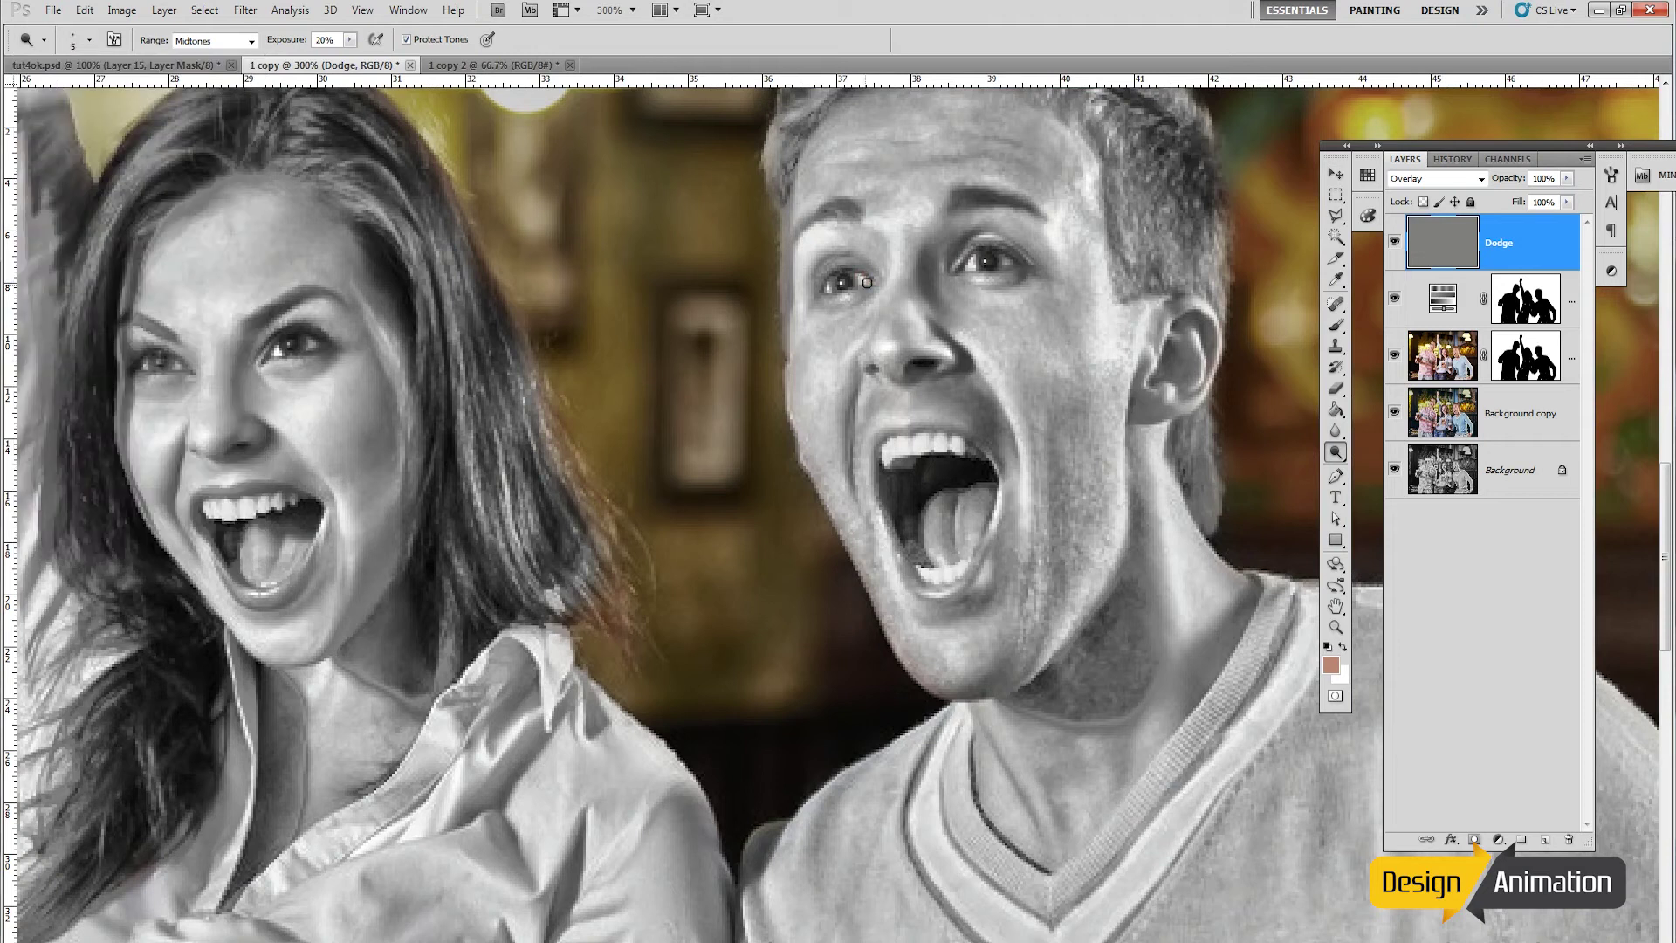
Step: Brighten both irises of the V-neck man and the woman's iris
click(830, 286)
click(1007, 259)
click(141, 363)
drag(164, 370, 753, 935)
scroll(755, 933, up, 2)
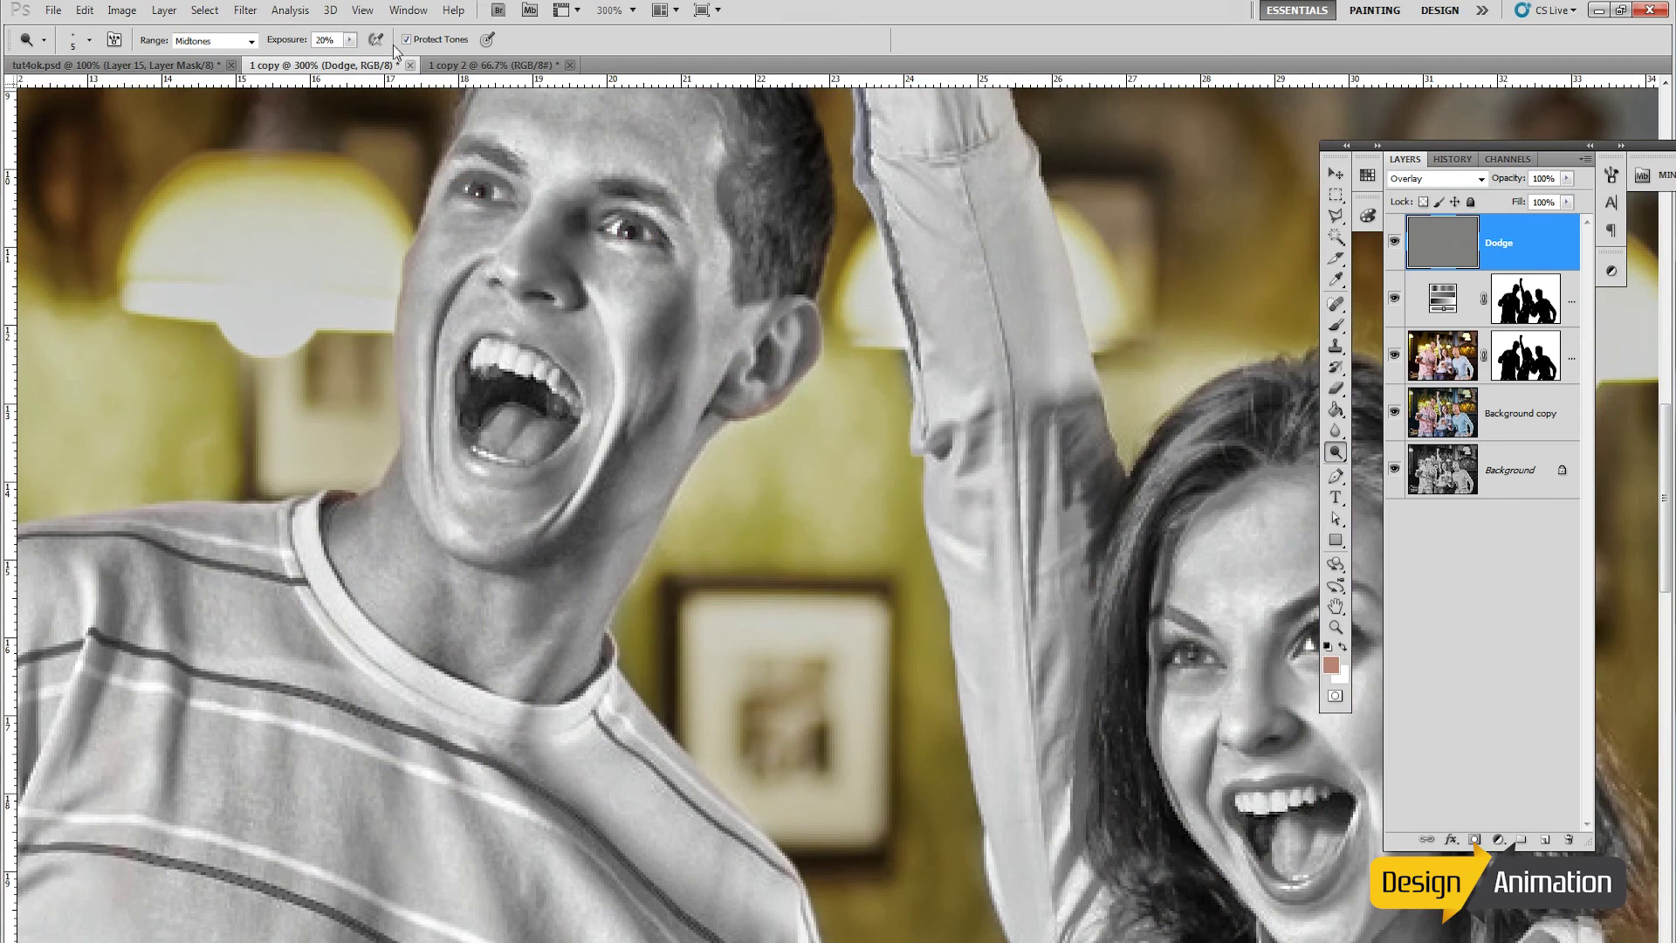
Step: Zoom back out to show the whole group
click(362, 11)
click(393, 153)
click(370, 15)
click(395, 157)
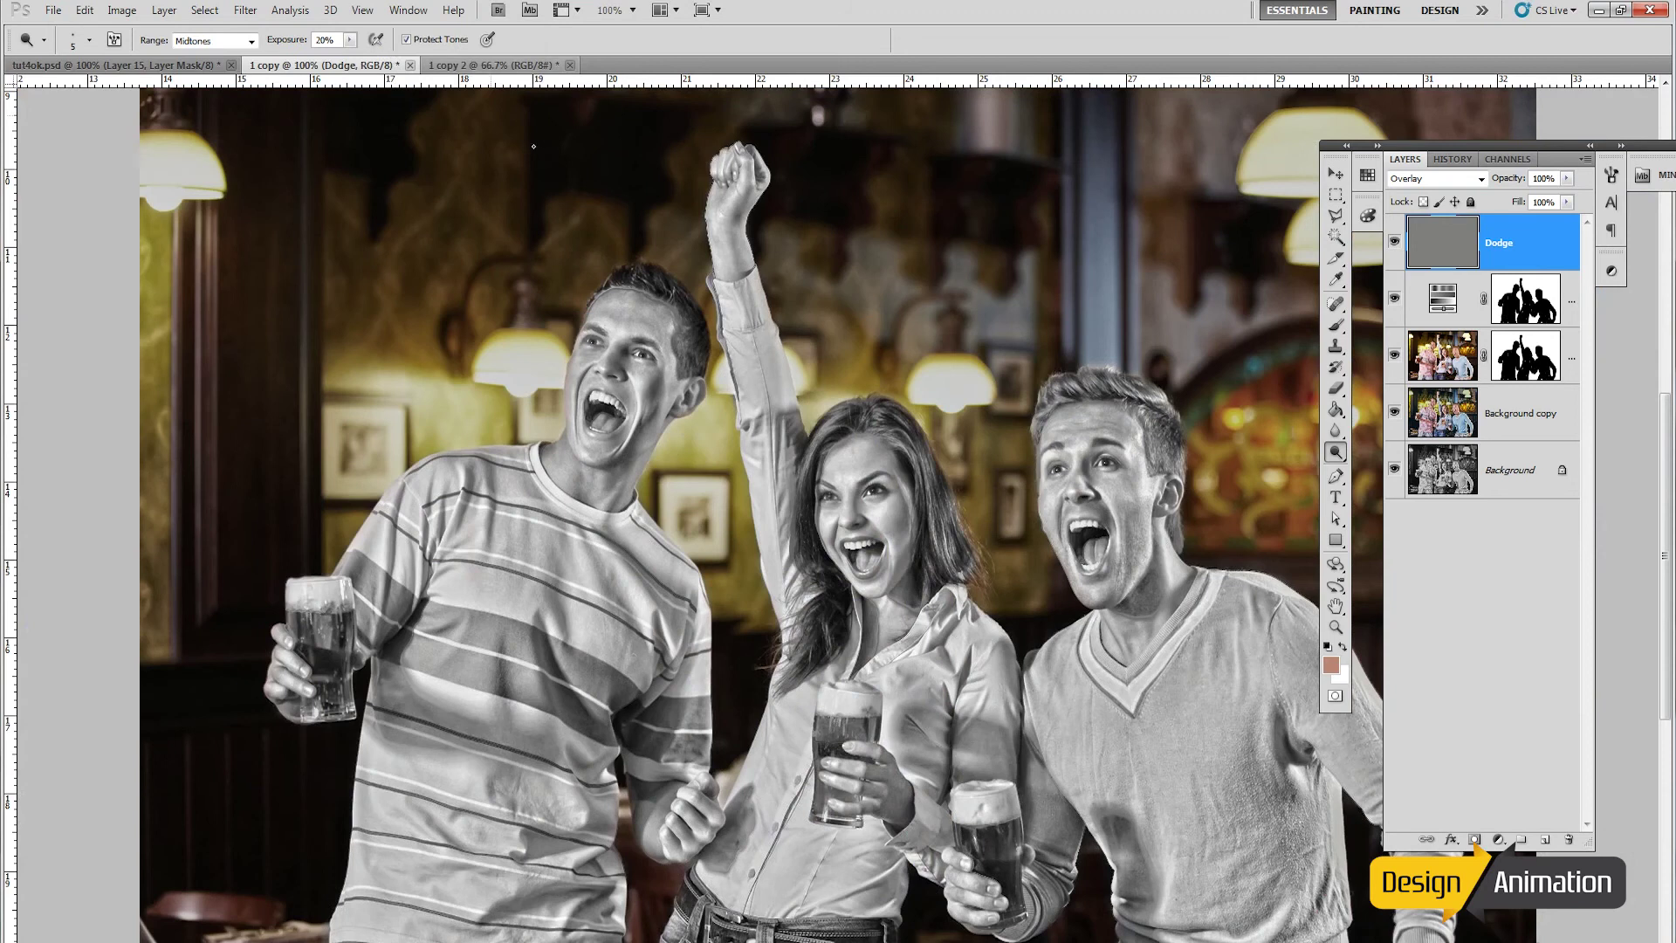
click(165, 11)
Step: Create another Overlay layer filled with 50% neutral gray
mouse_move(210, 33)
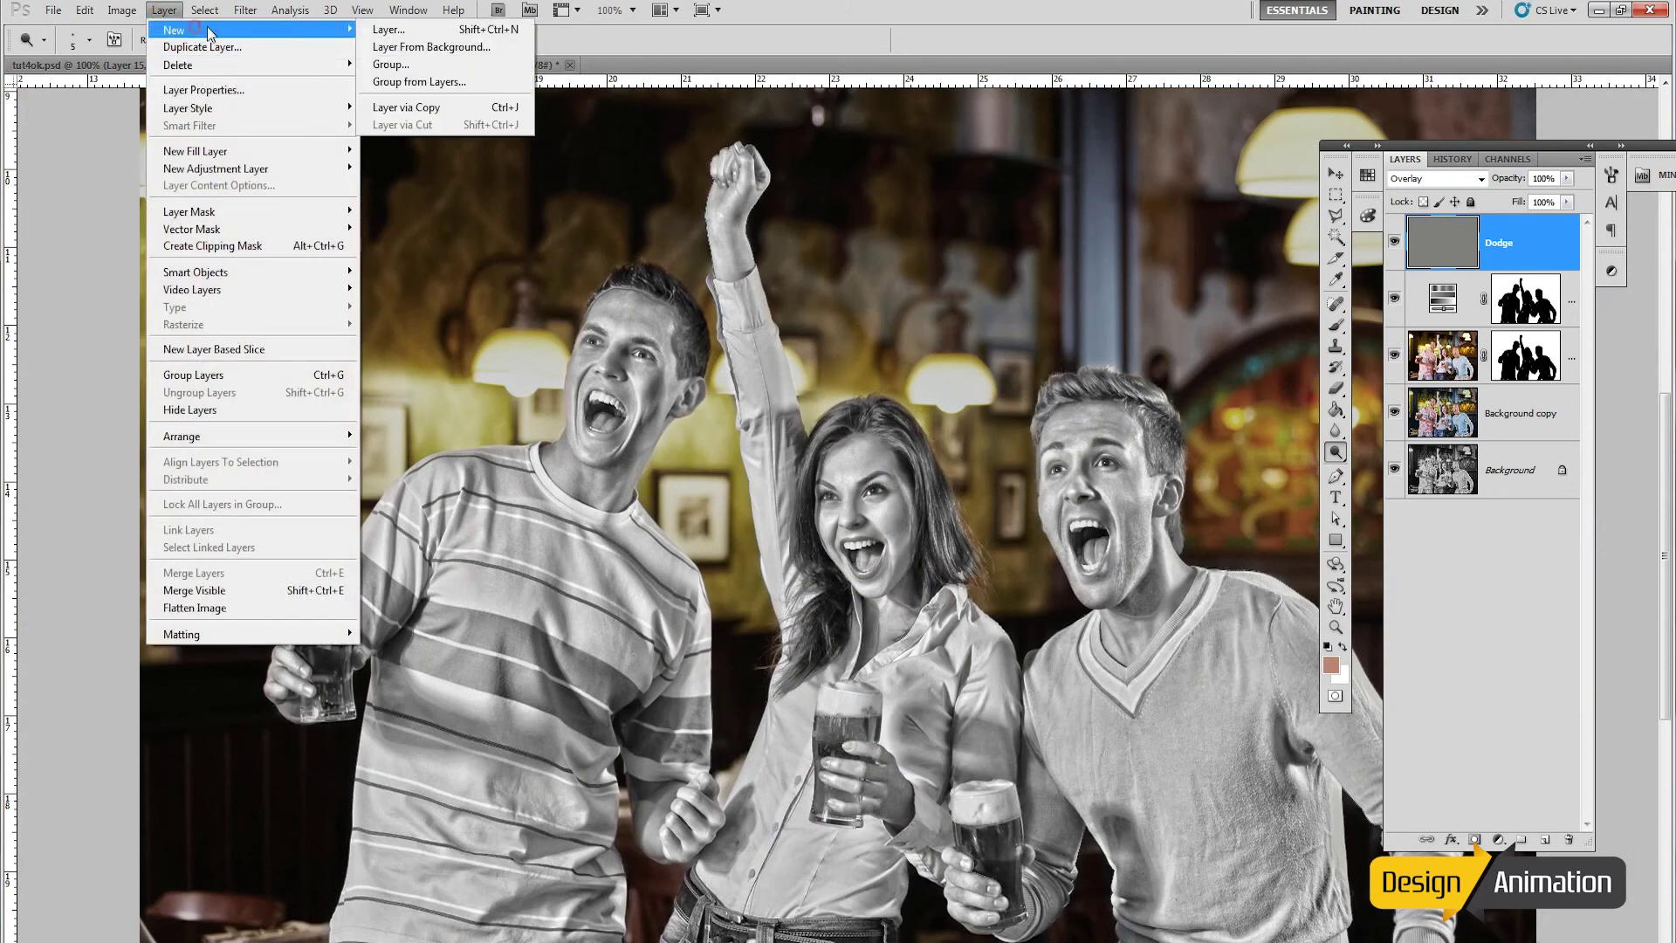
click(386, 29)
click(712, 275)
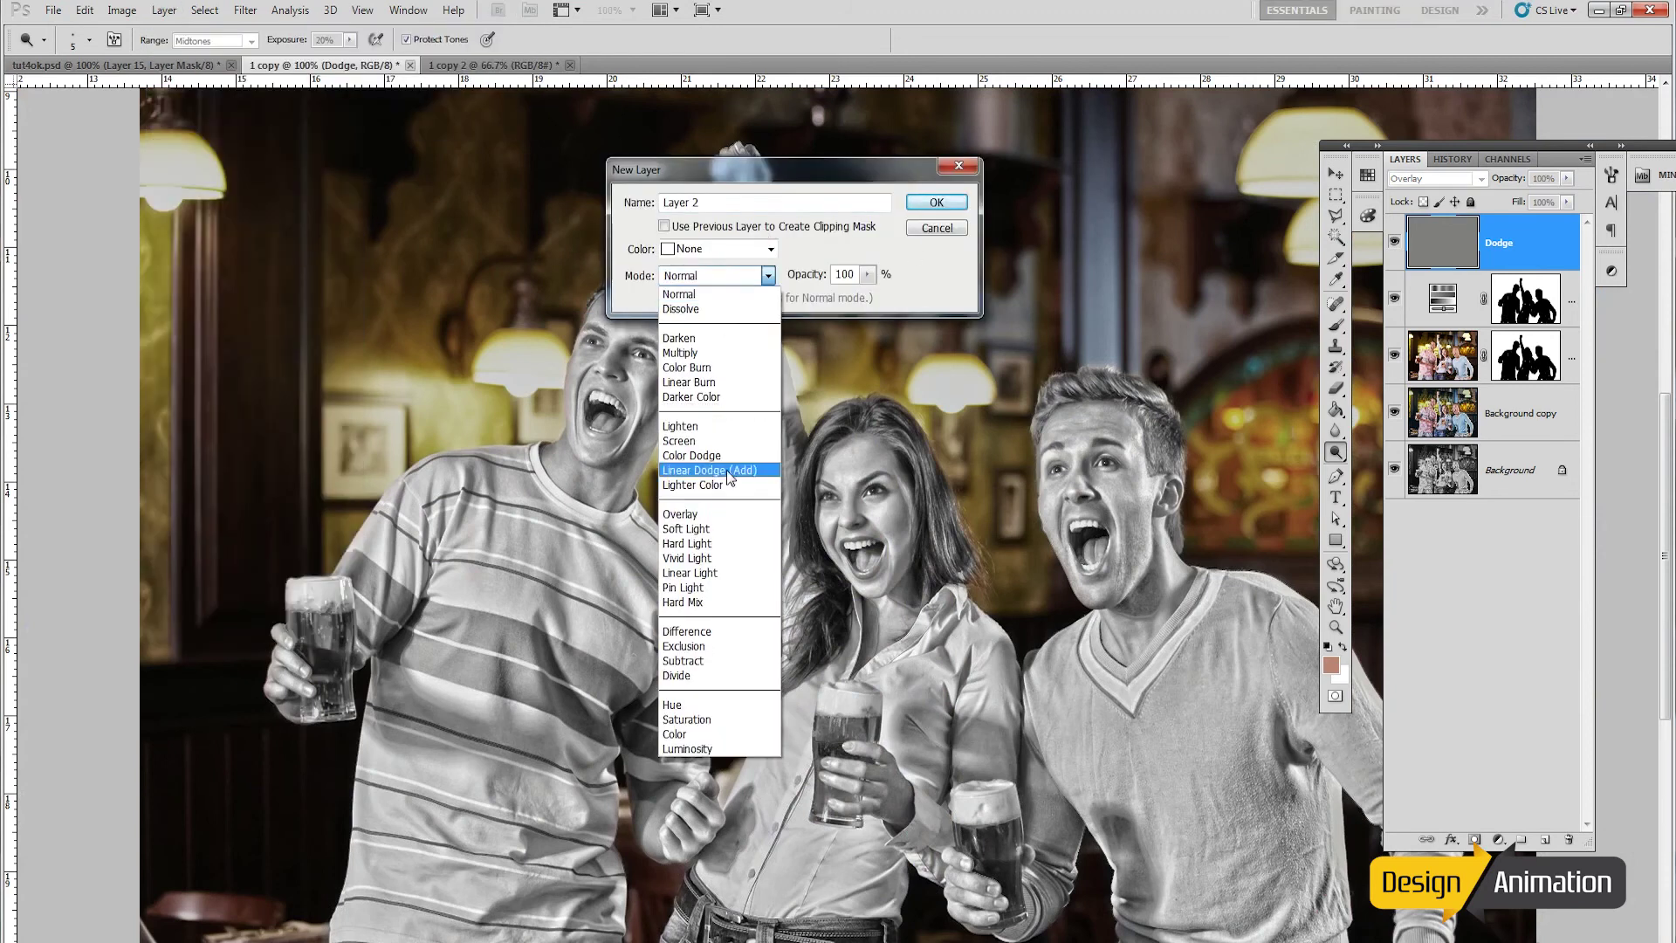
click(680, 514)
click(665, 298)
click(939, 202)
click(940, 202)
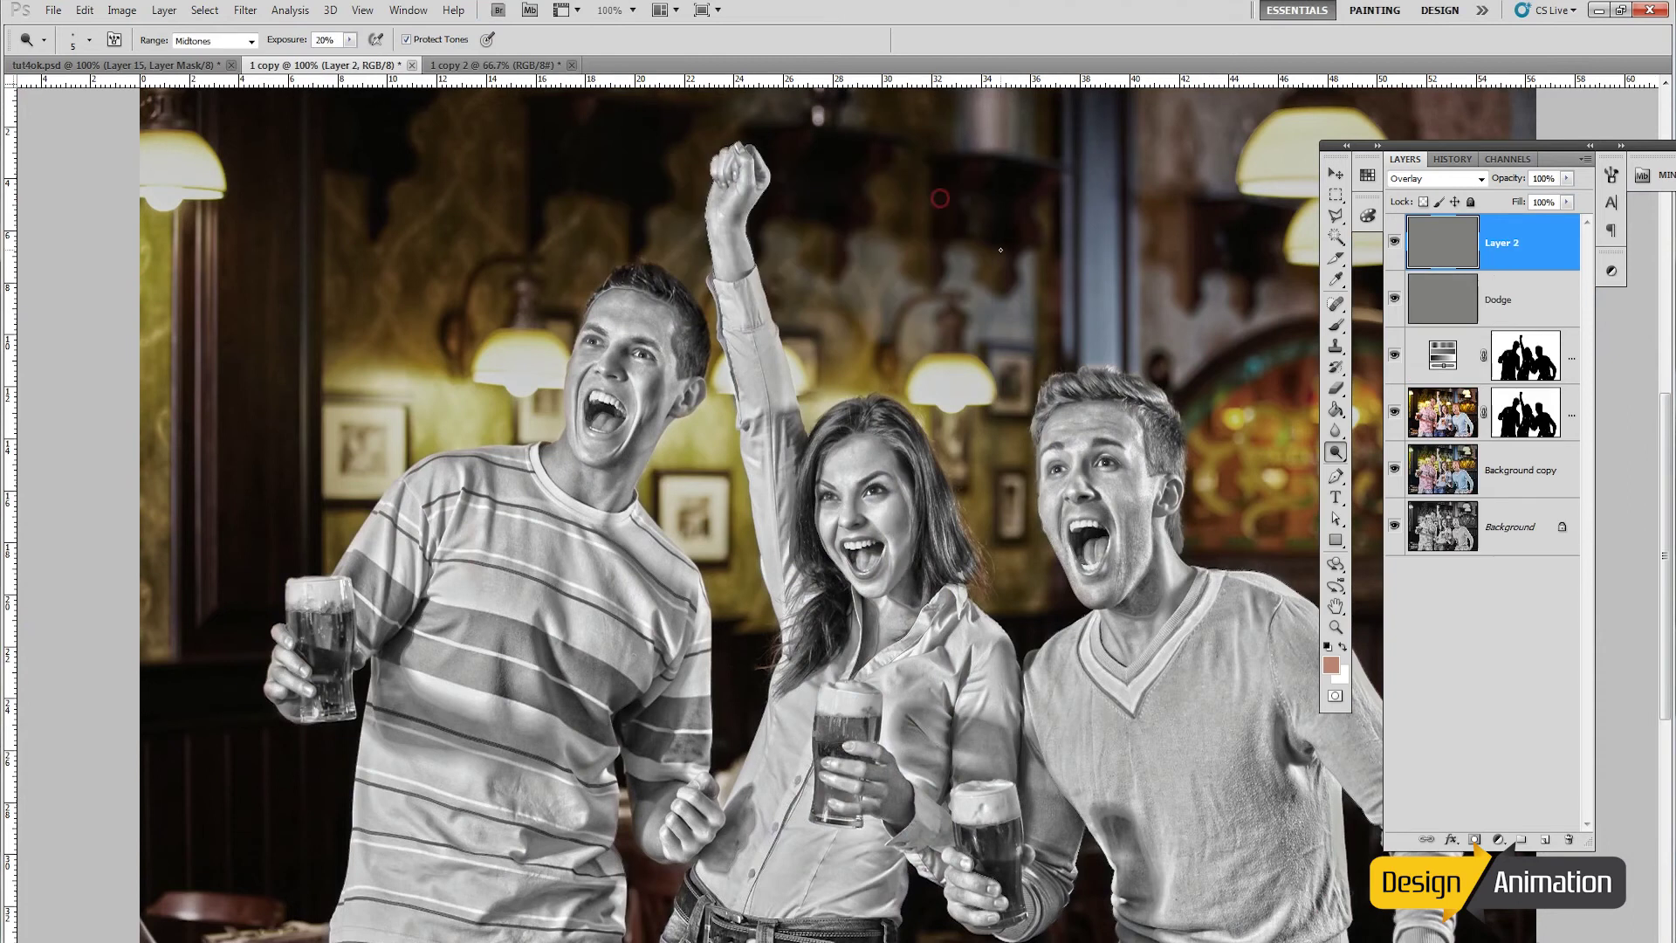
Step: Rename the new layer to Dodge2
click(1497, 244)
double_click(1497, 244)
text(Dodge2)
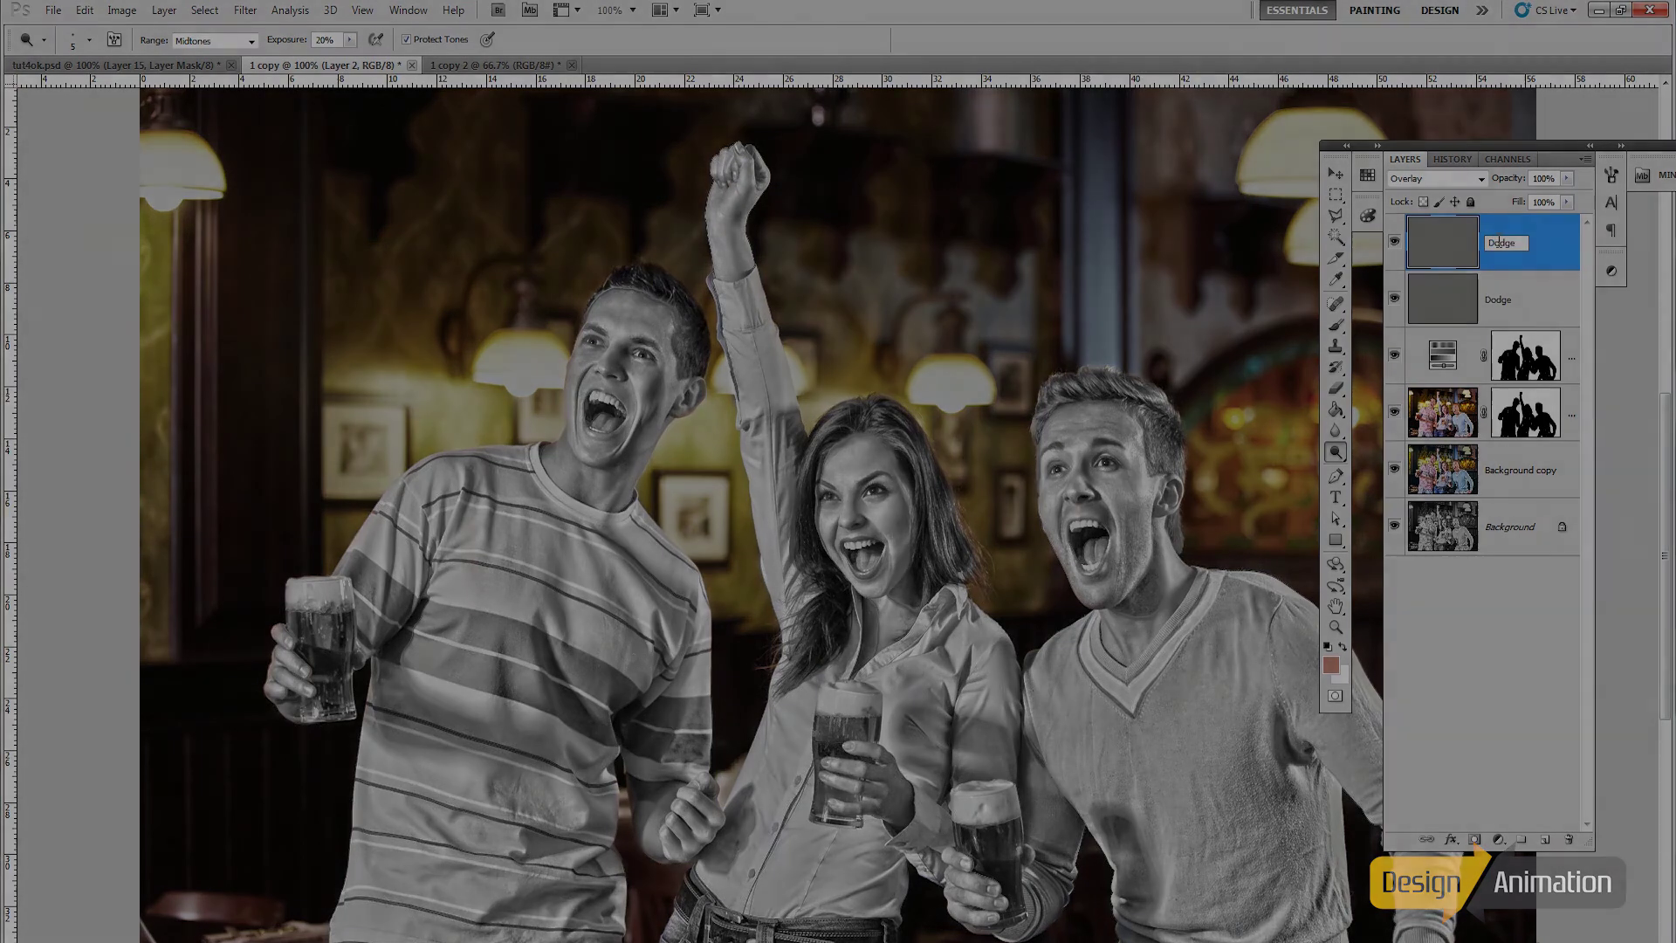